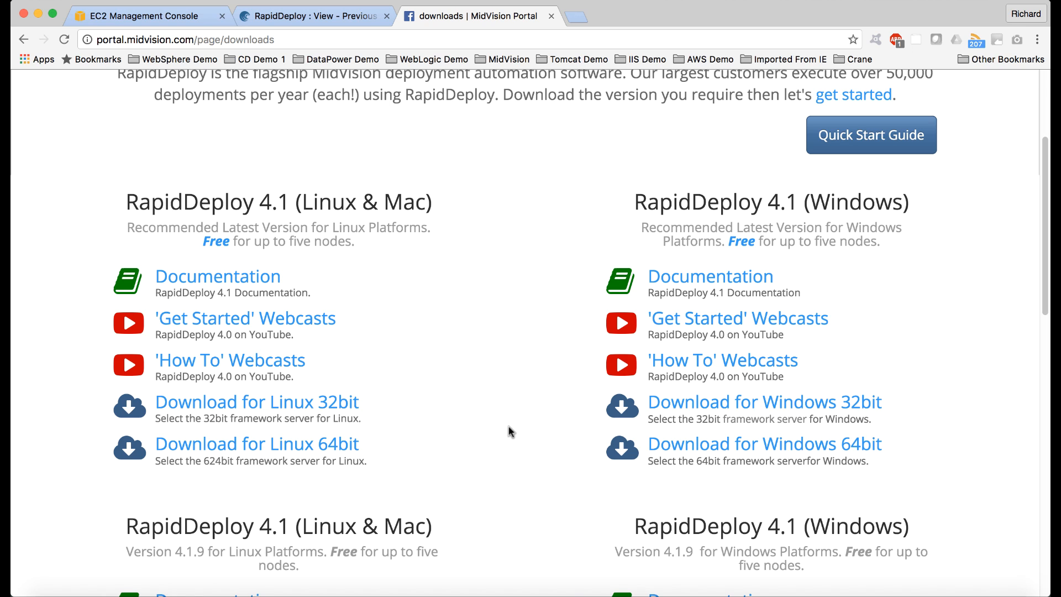
# Step: Download the latest RapidDeploy 4.1 Linux 64bit package and list the Downloads folder by modification time in Terminal
pyautogui.click(266, 445)
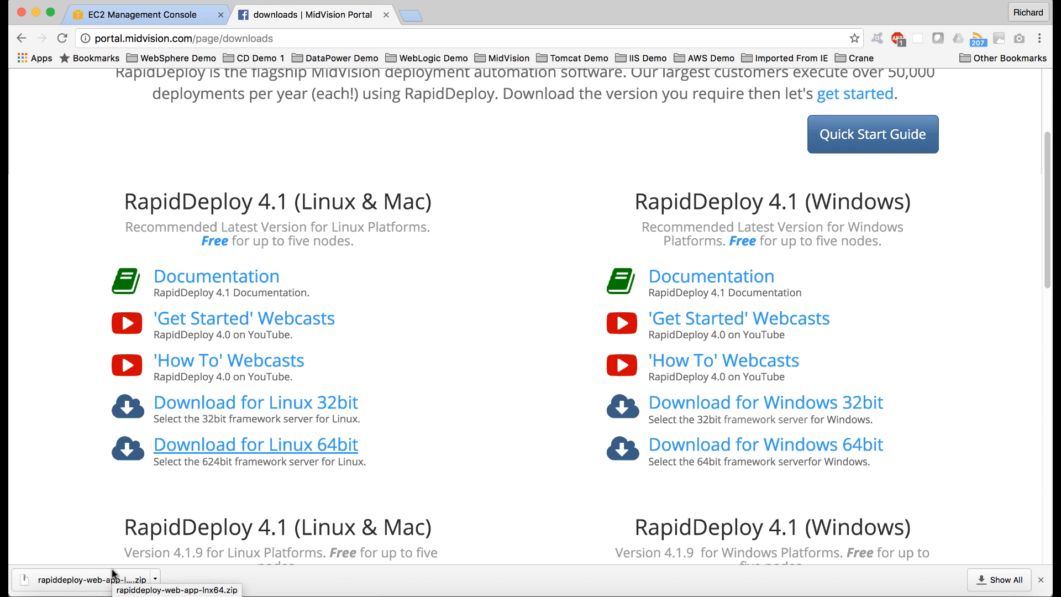
pyautogui.click(790, 594)
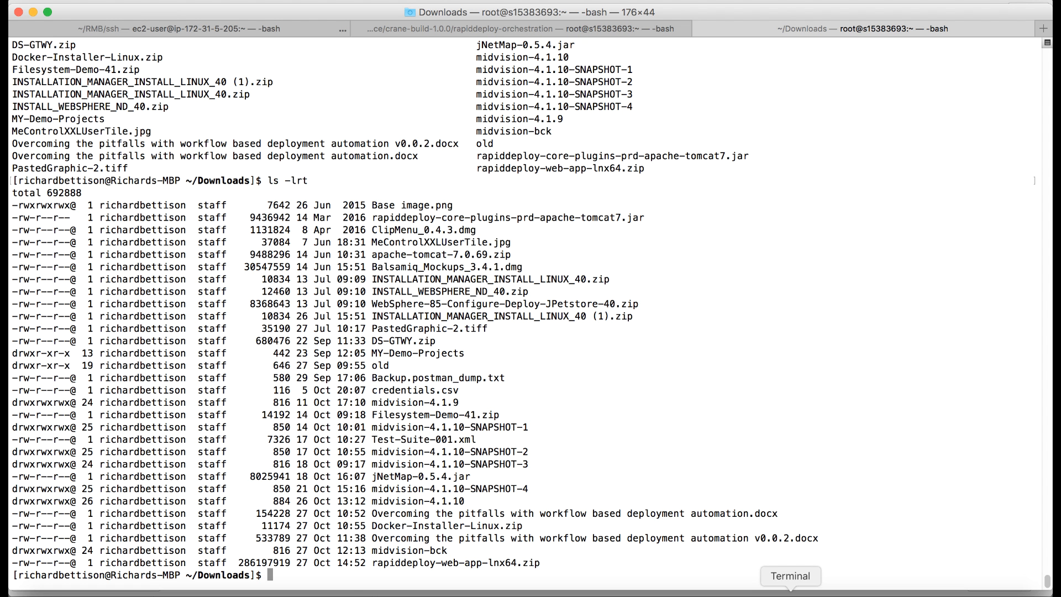
pyautogui.write('ls -lrt')
pyautogui.press('Return')
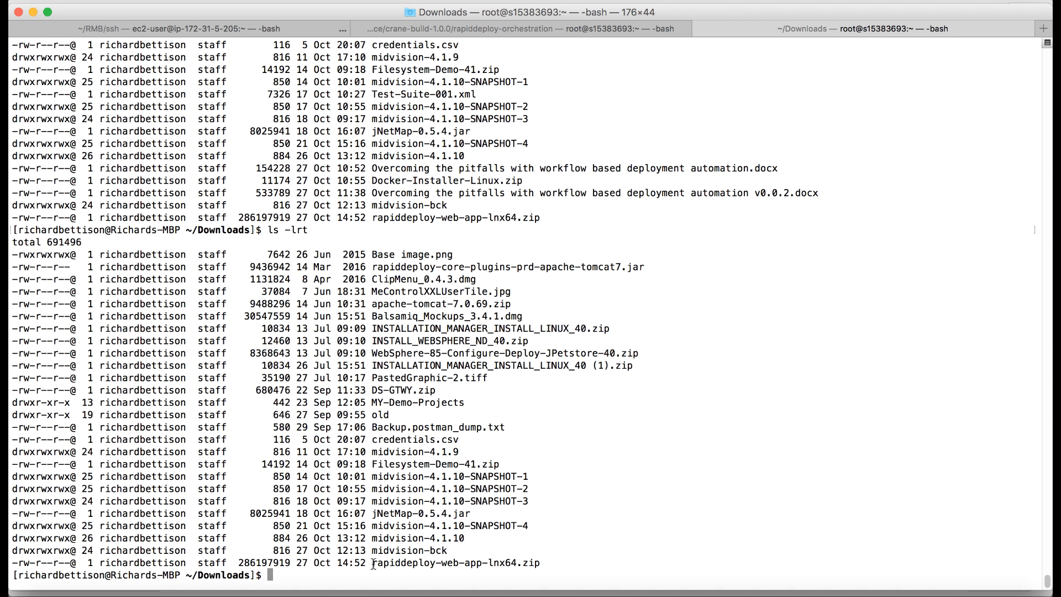
# Step: Unzip rapiddeploy-web-app-lnx64.zip in the Downloads folder
pyautogui.write('unzip')
pyautogui.moveTo(369, 563); pyautogui.dragTo(548, 562)
pyautogui.write('rapiddeploy-web-app-lnx64.zip')
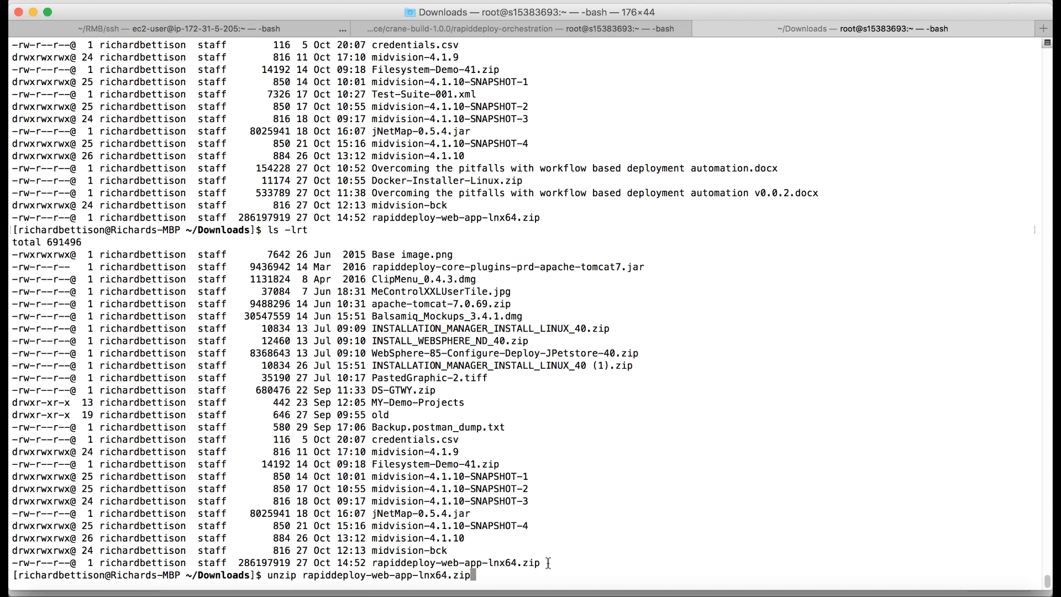
pyautogui.press('Return')
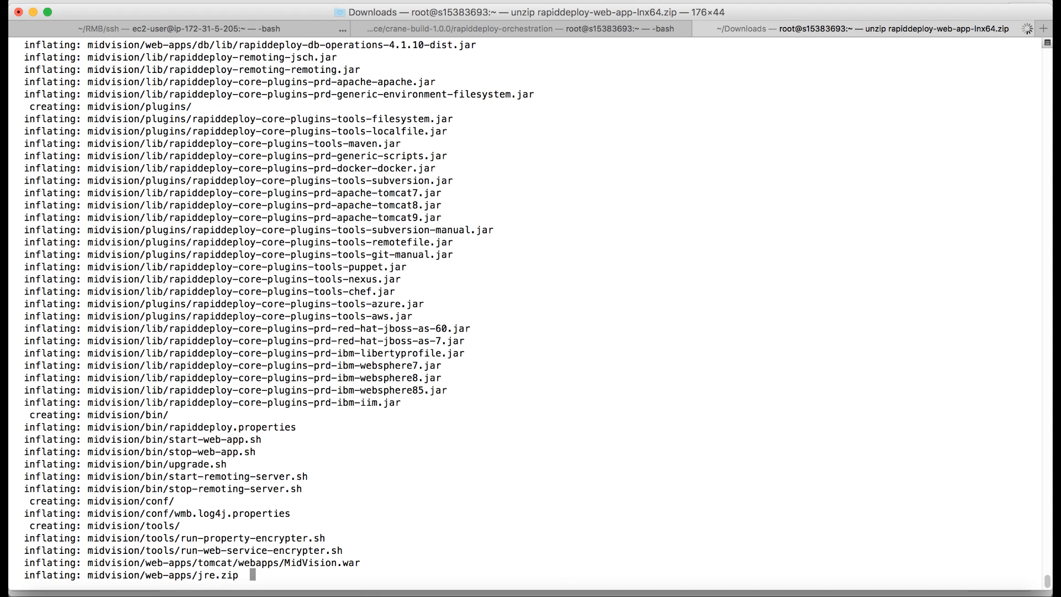
# Step: Change to the extracted midvision/bin directory and list its files
pyautogui.write('cd midvi')
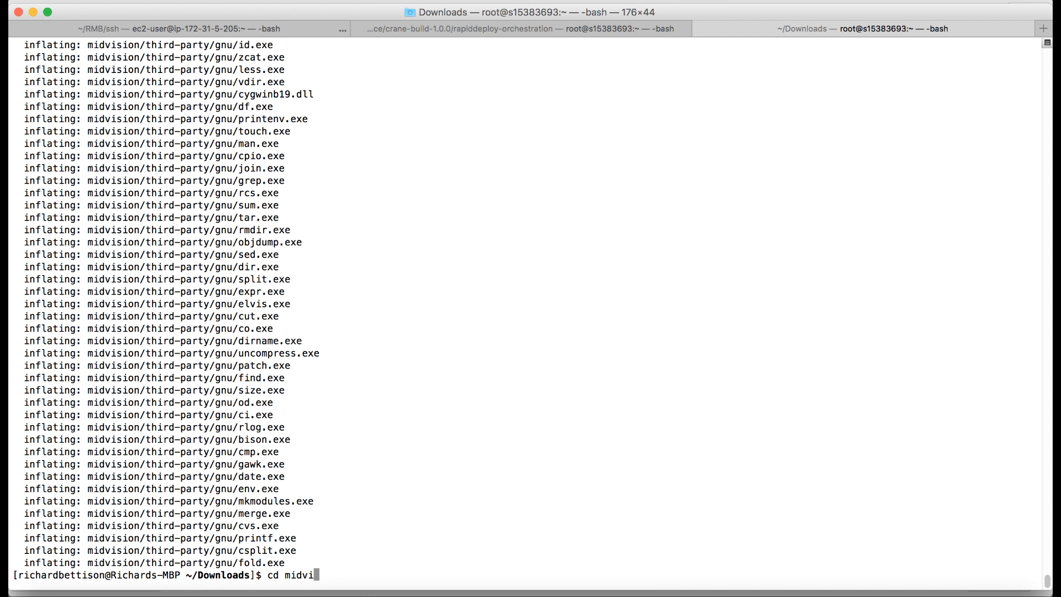
pyautogui.write('son')
pyautogui.press('BackSpace')
pyautogui.press('BackSpace')
pyautogui.write('ion/bin')
pyautogui.press('Return')
pyautogui.write('ls')
pyautogui.press('Return')
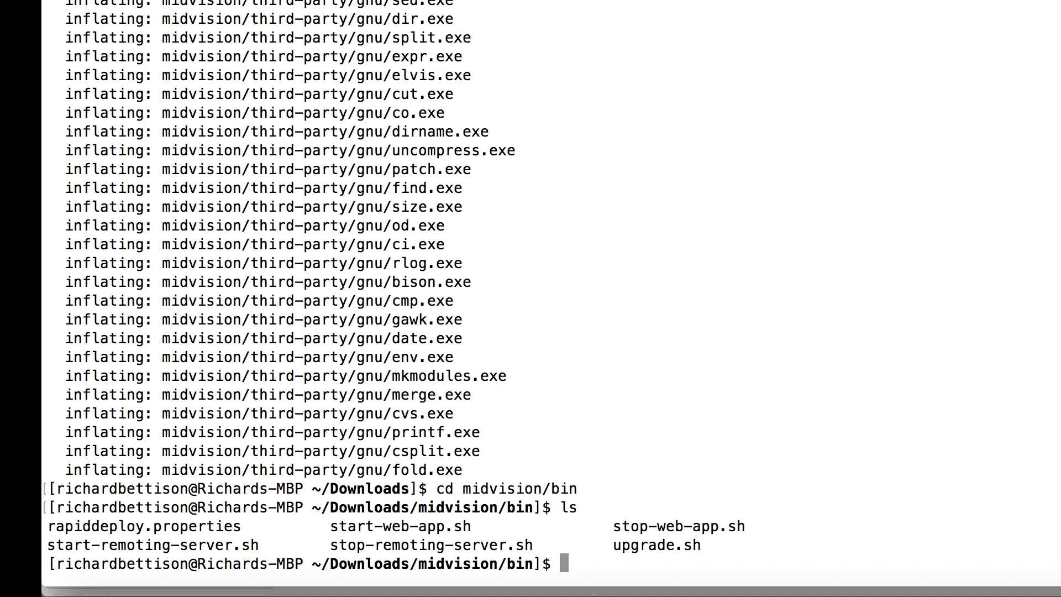
# Step: Start the RapidDeploy web application by running ./start-web-app.sh
pyautogui.write('/start')
pyautogui.press('Return')
pyautogui.press('Return')
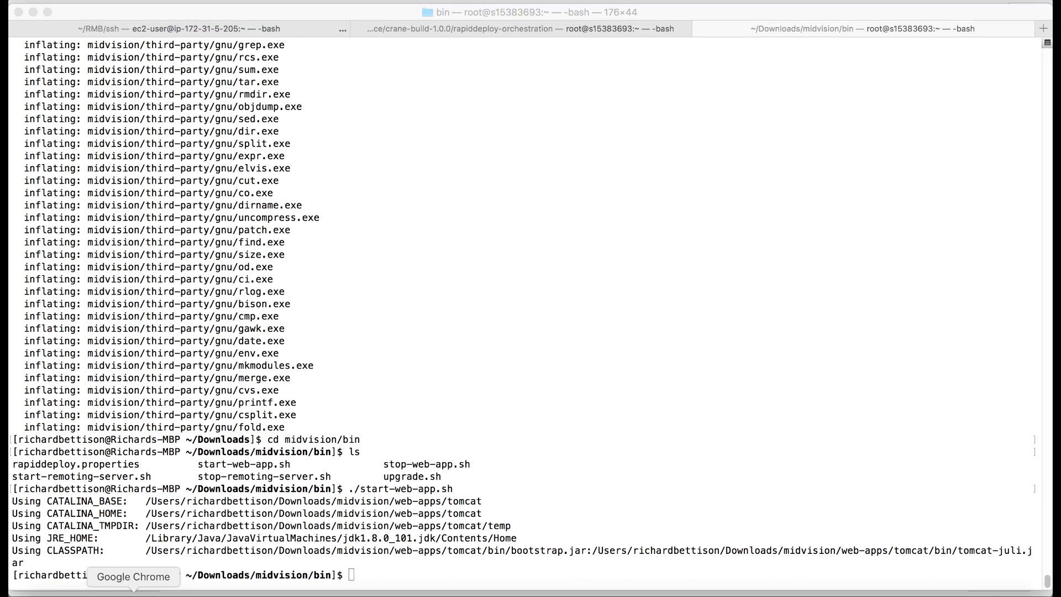
# Step: Switch to Chrome and read the portal's Quick Start Guide through to the Verifying Startup section
pyautogui.click(134, 594)
pyautogui.click(413, 17)
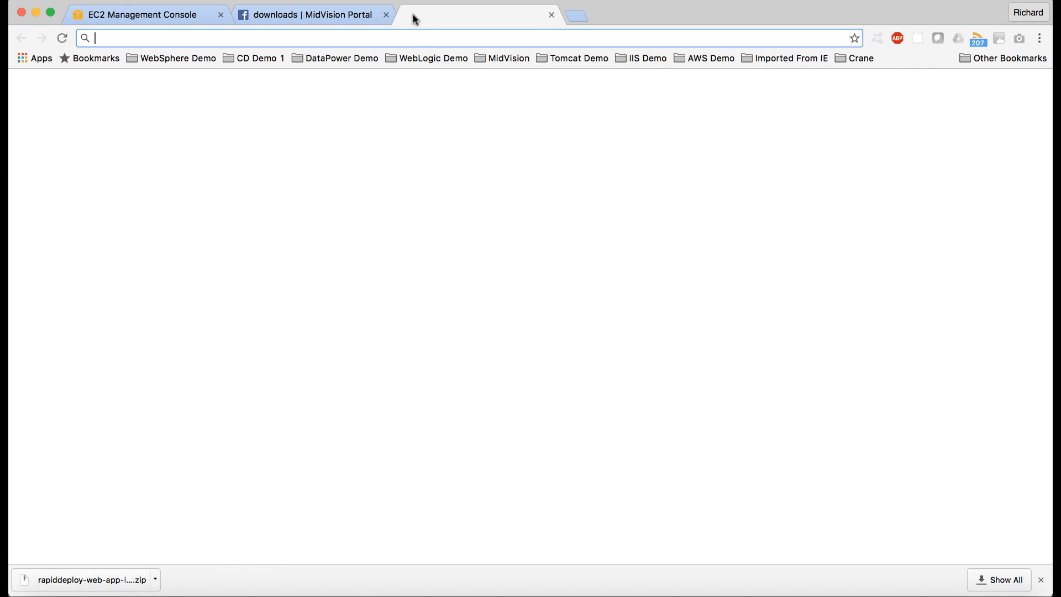
pyautogui.click(328, 16)
pyautogui.click(881, 147)
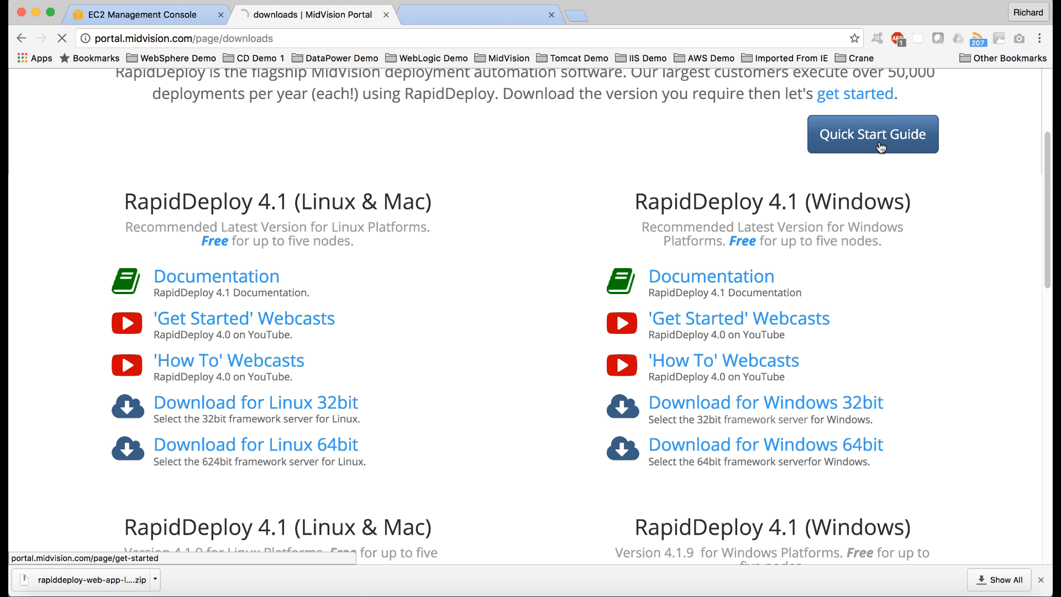
pyautogui.scroll(-3, 728, 347)
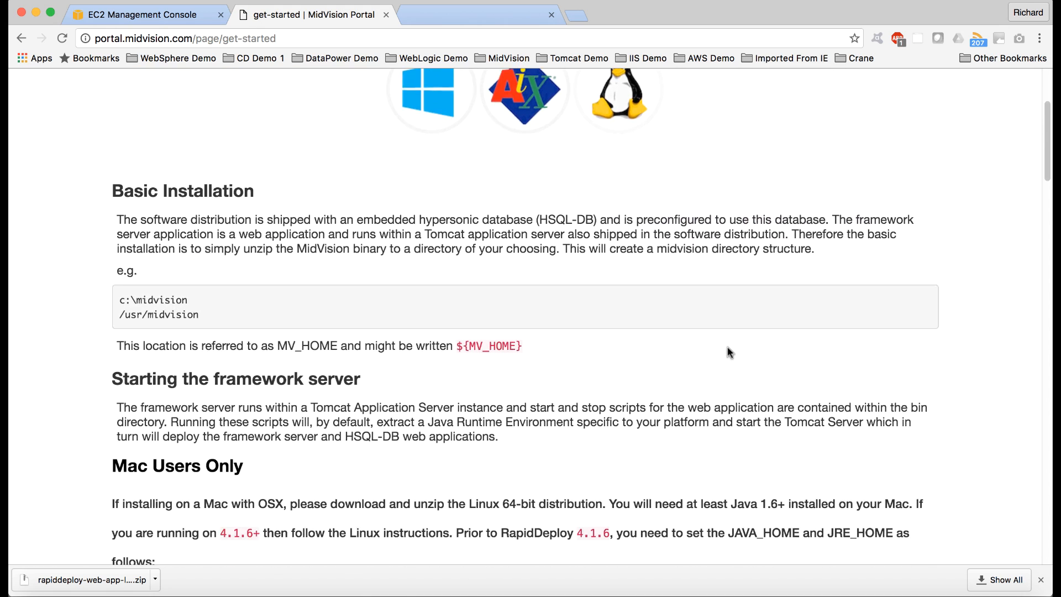
pyautogui.scroll(-5, 728, 350)
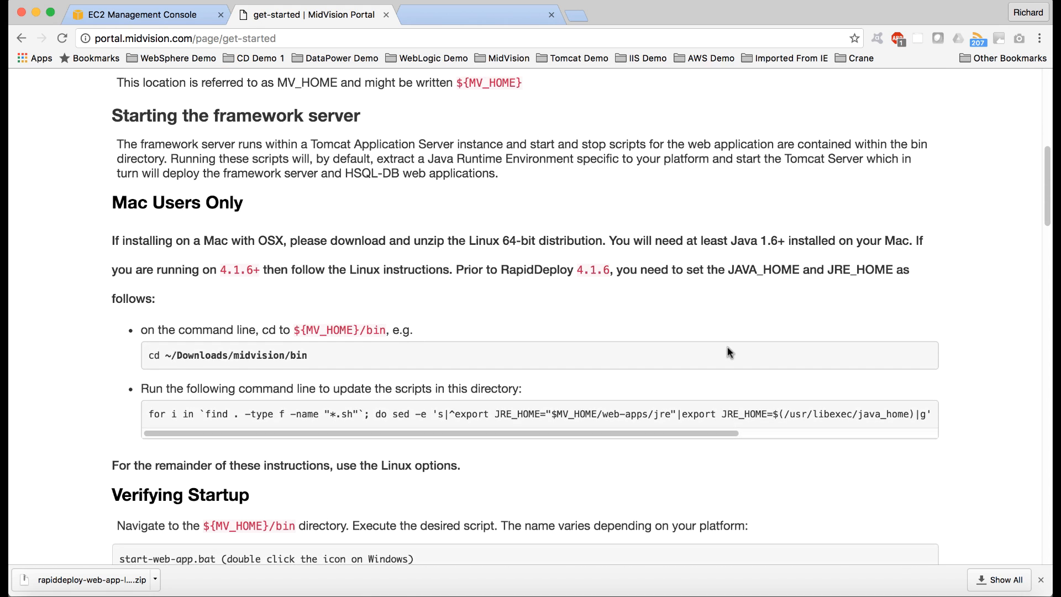
pyautogui.scroll(-4, 728, 350)
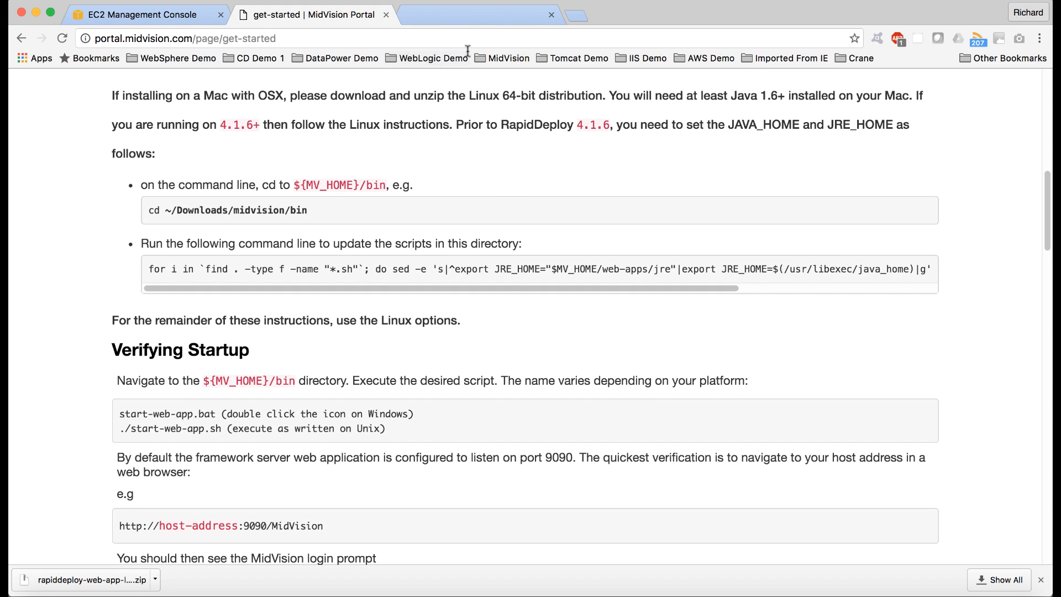
# Step: Load localhost:9090/MidVision in the blank browser tab
pyautogui.click(467, 20)
pyautogui.write('loca')
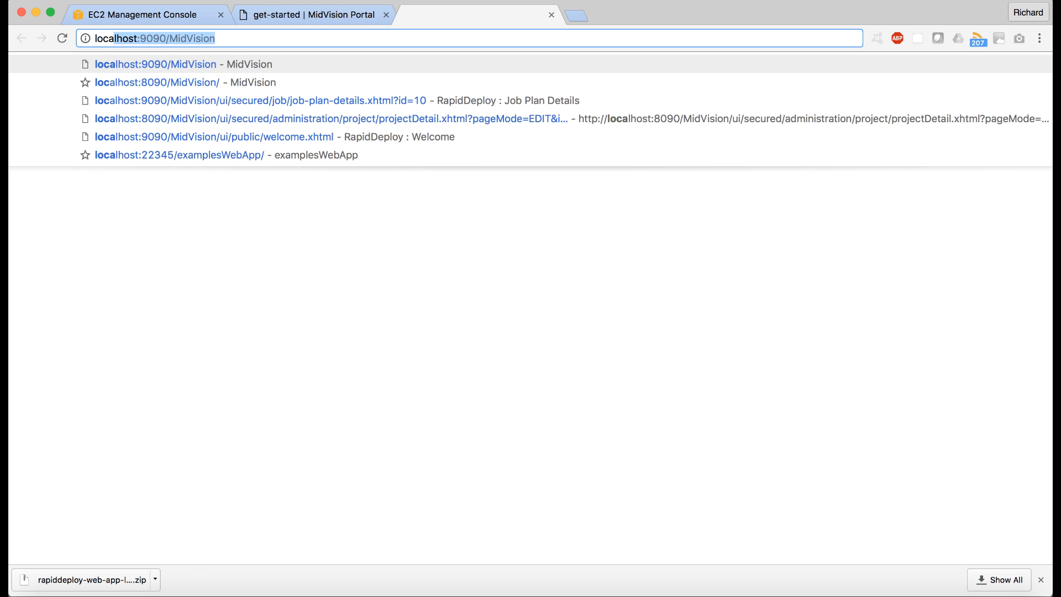
pyautogui.write('lhost:')
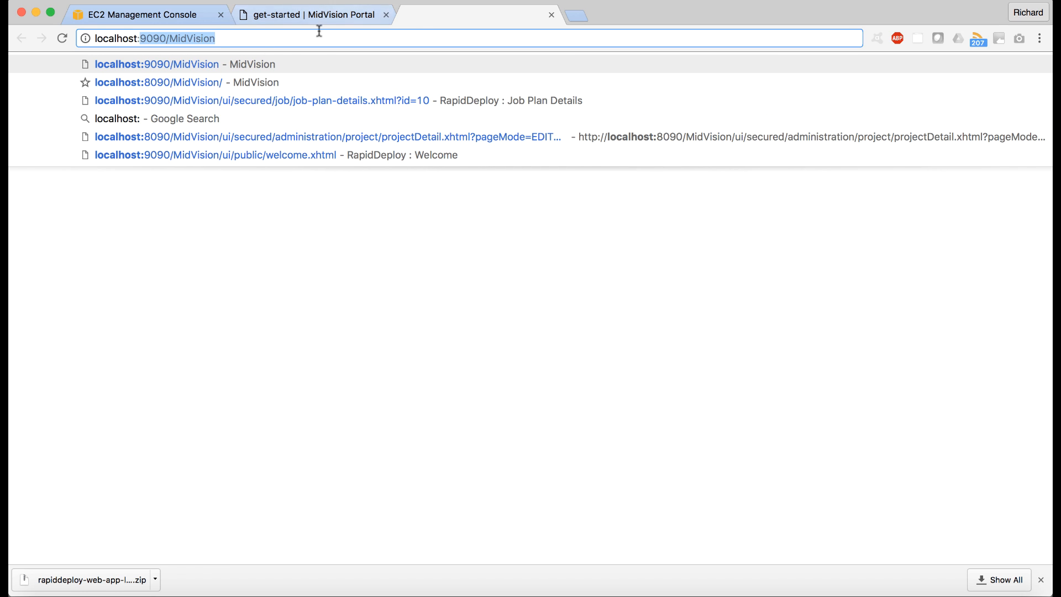
pyautogui.click(157, 64)
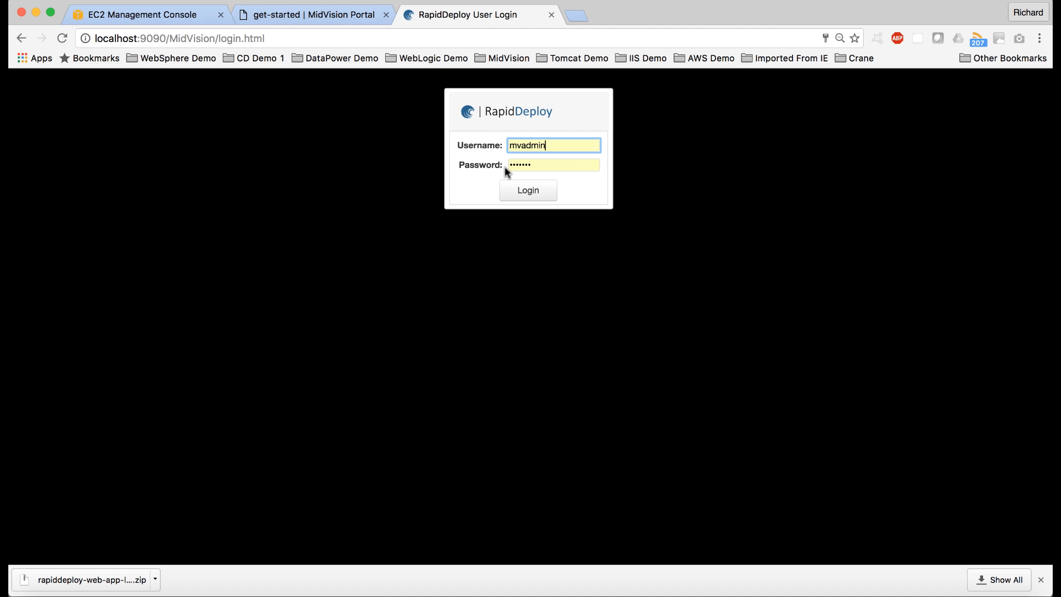
# Step: Log in to RapidDeploy with the prefilled credentials, and dismiss the downloads bar to enlarge the browser view
pyautogui.click(531, 198)
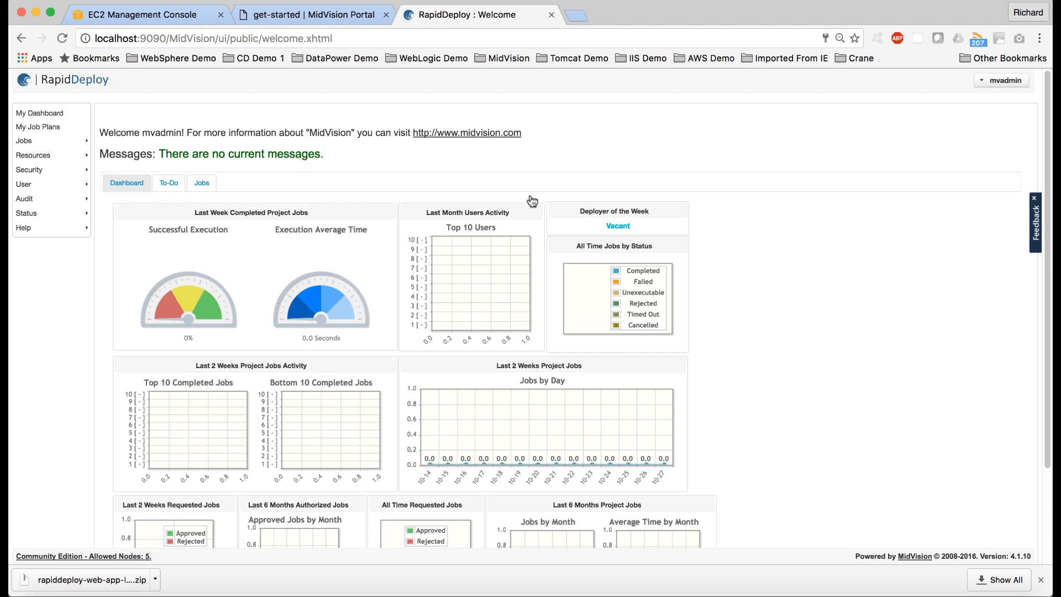
pyautogui.click(1041, 580)
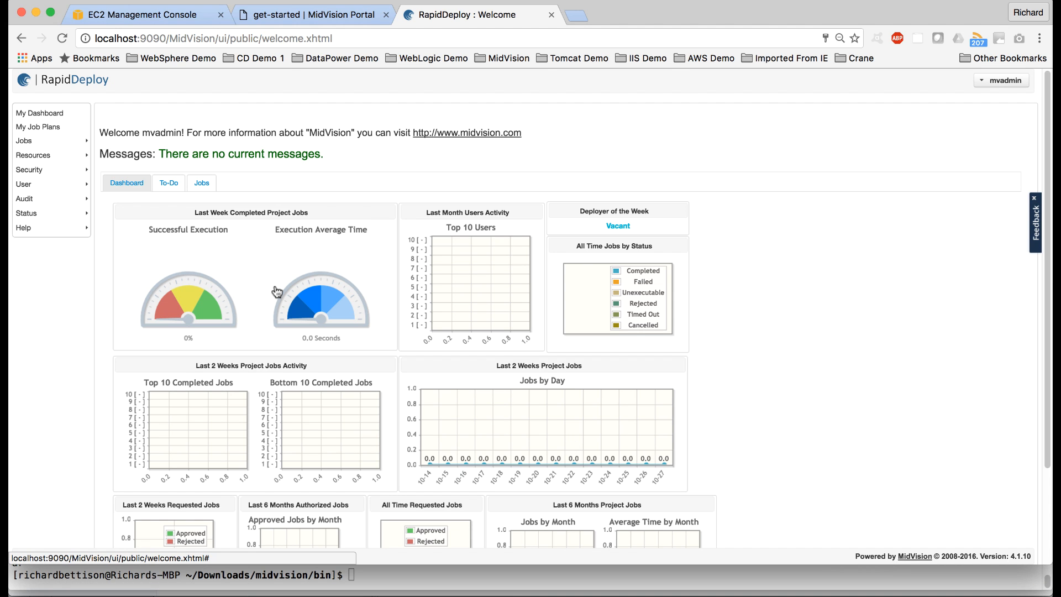
pyautogui.keyDown('alt'); pyautogui.click(51, 13); pyautogui.keyUp('alt')
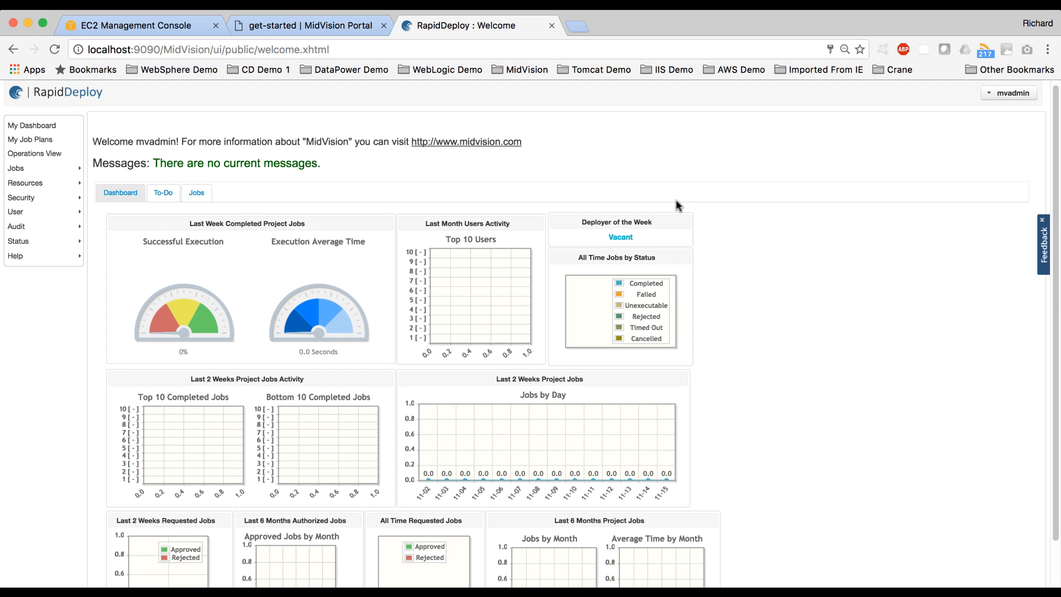
# Step: Go to the RapidDeploy downloads page on the MidVision portal and open Example RapidDeploy Projects and Blueprints
pyautogui.click(312, 26)
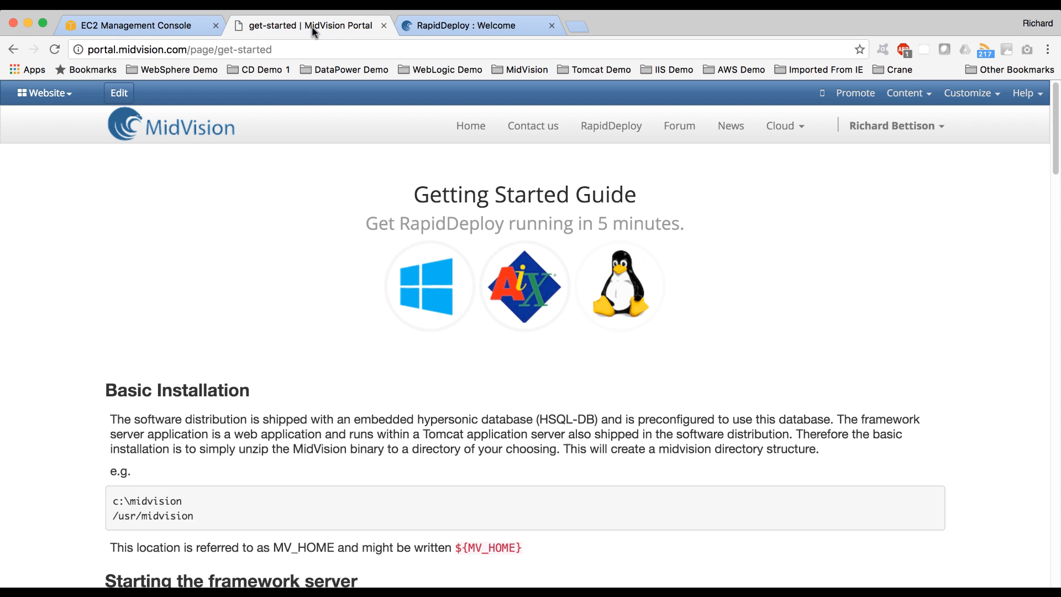
pyautogui.click(623, 128)
pyautogui.scroll(-7, 469, 448)
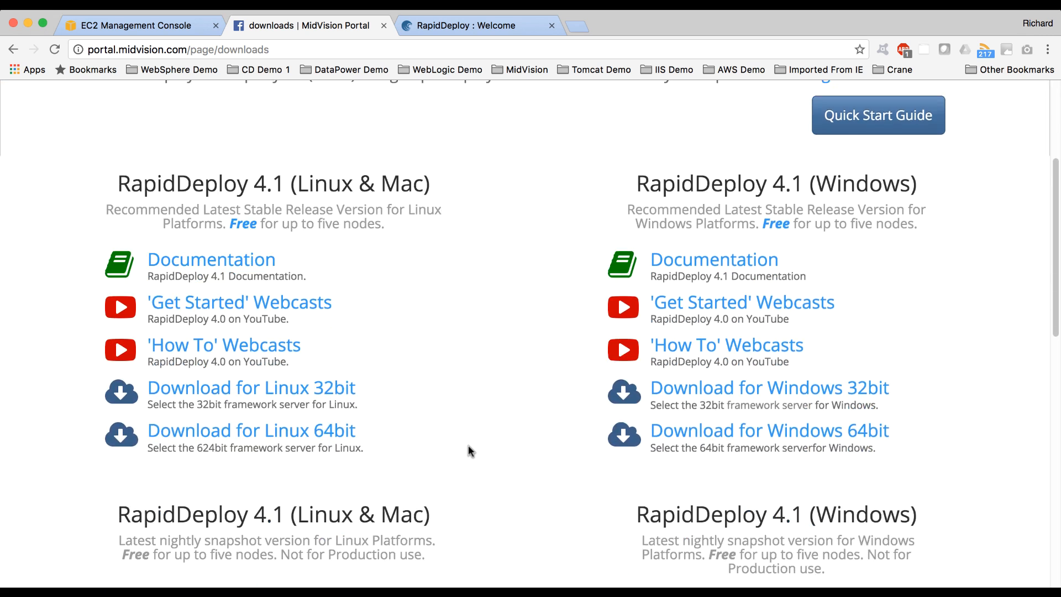
pyautogui.scroll(-6, 469, 446)
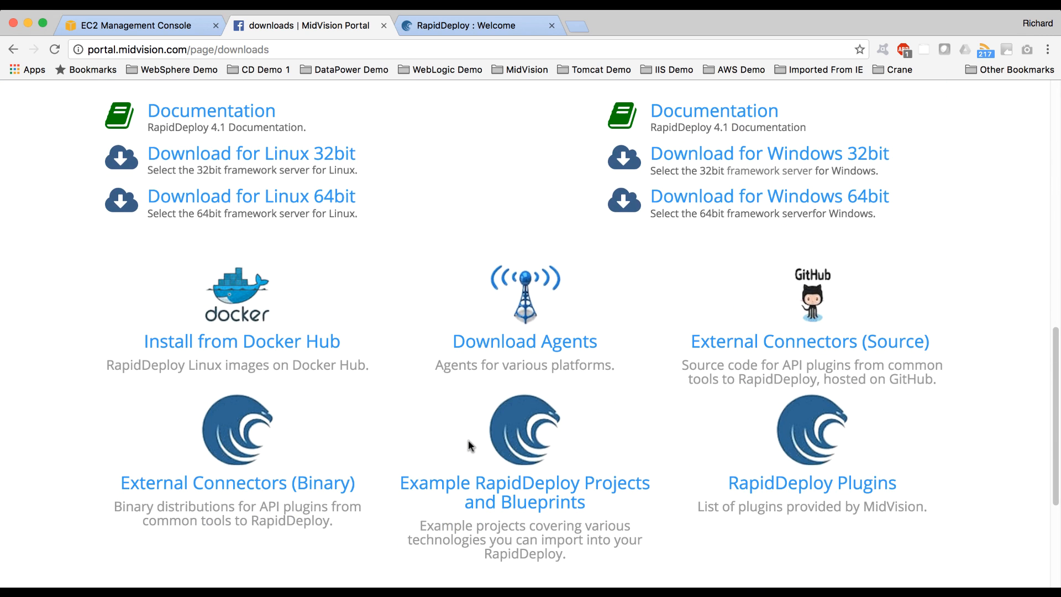
pyautogui.scroll(-1, 469, 440)
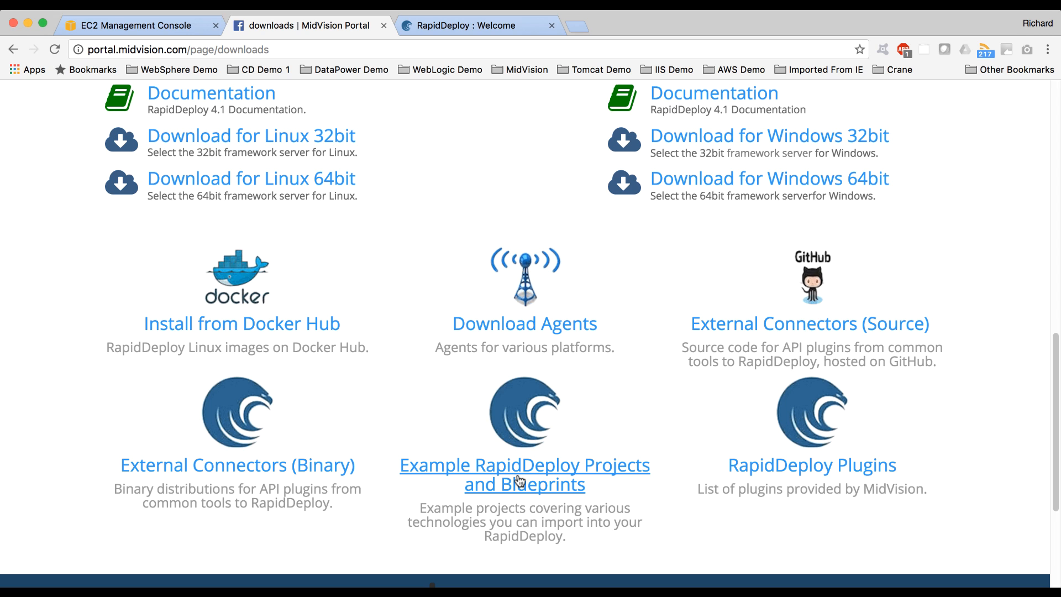
pyautogui.click(519, 480)
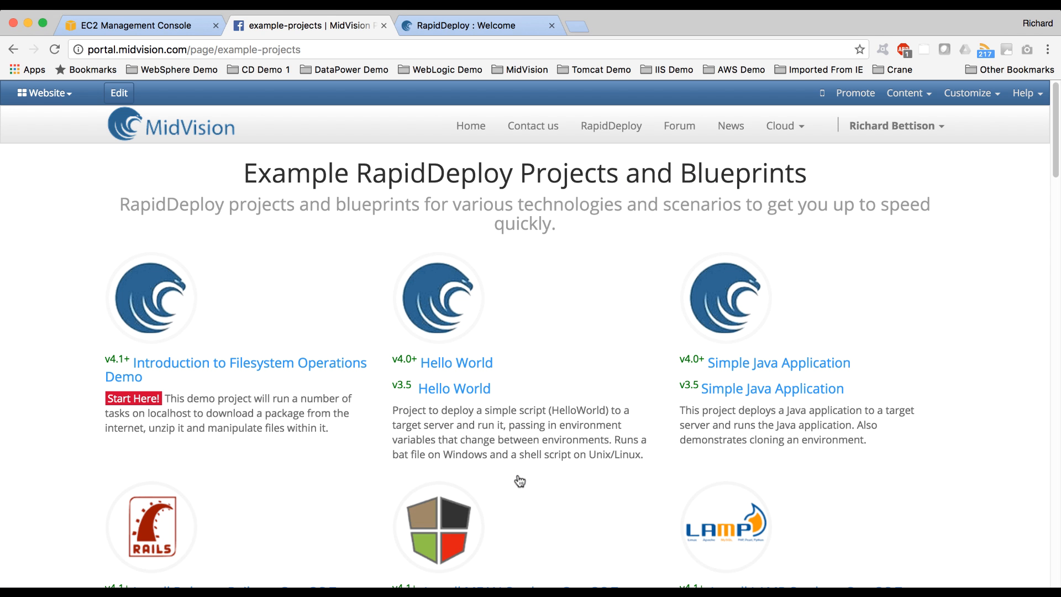
# Step: Review the instructions for the v4.0+ Hello World example project and download the project
pyautogui.scroll(-2, 518, 479)
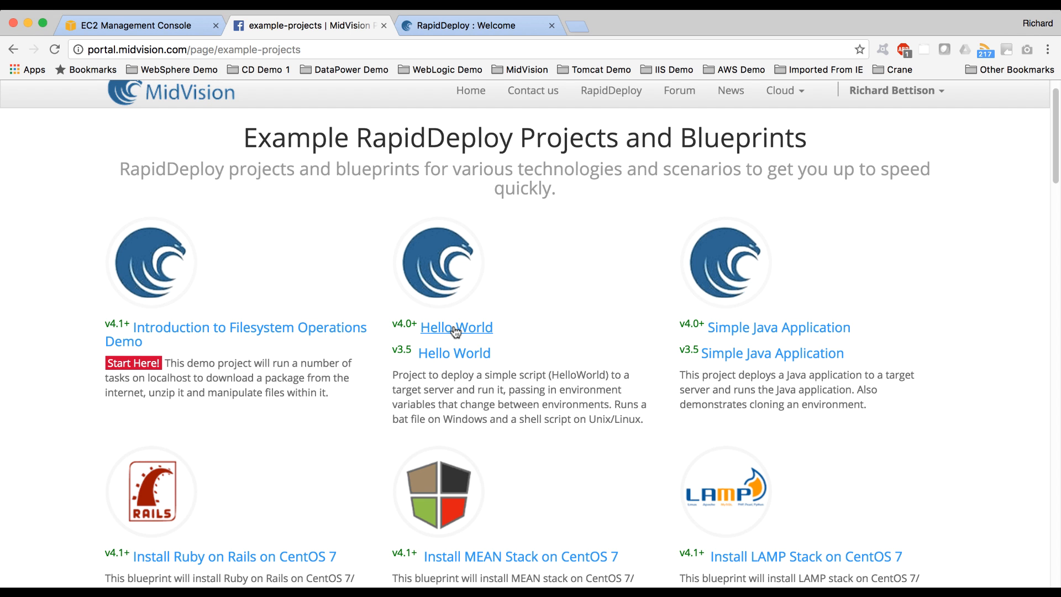
pyautogui.click(456, 329)
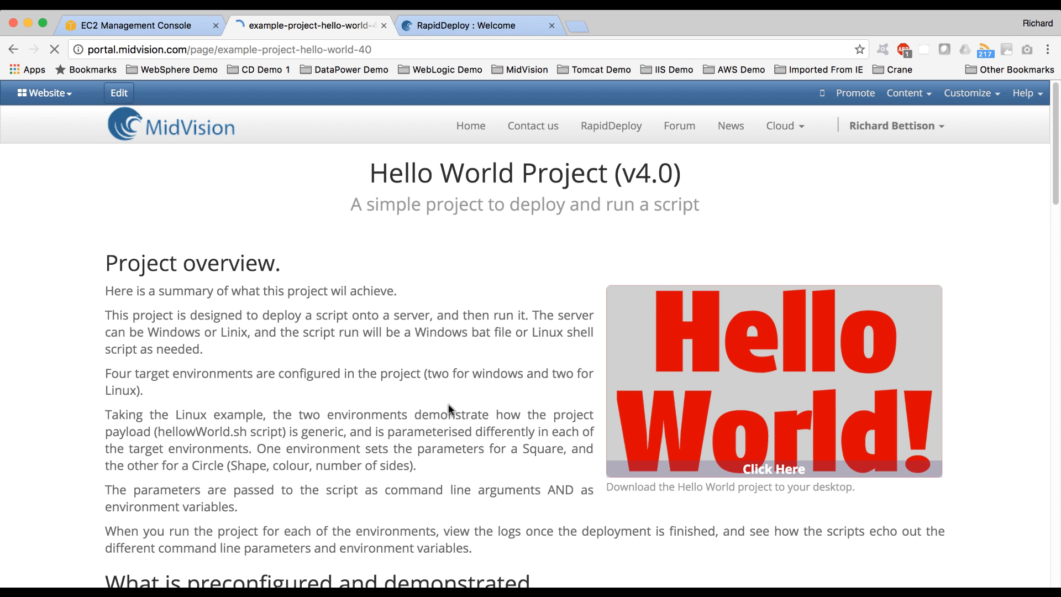
pyautogui.scroll(-8, 449, 404)
pyautogui.scroll(-10, 449, 406)
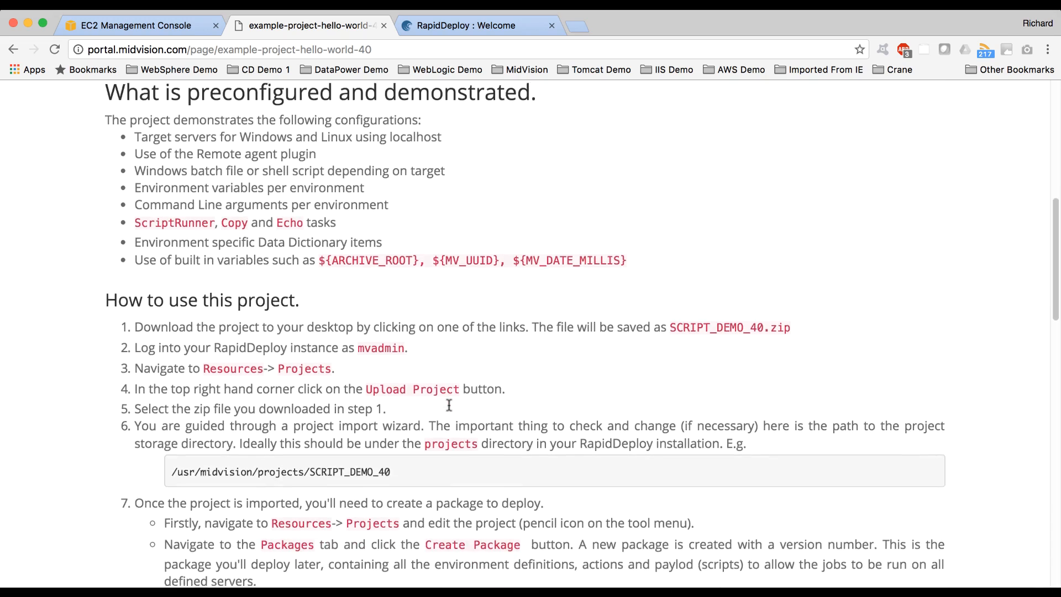
pyautogui.scroll(-3, 449, 410)
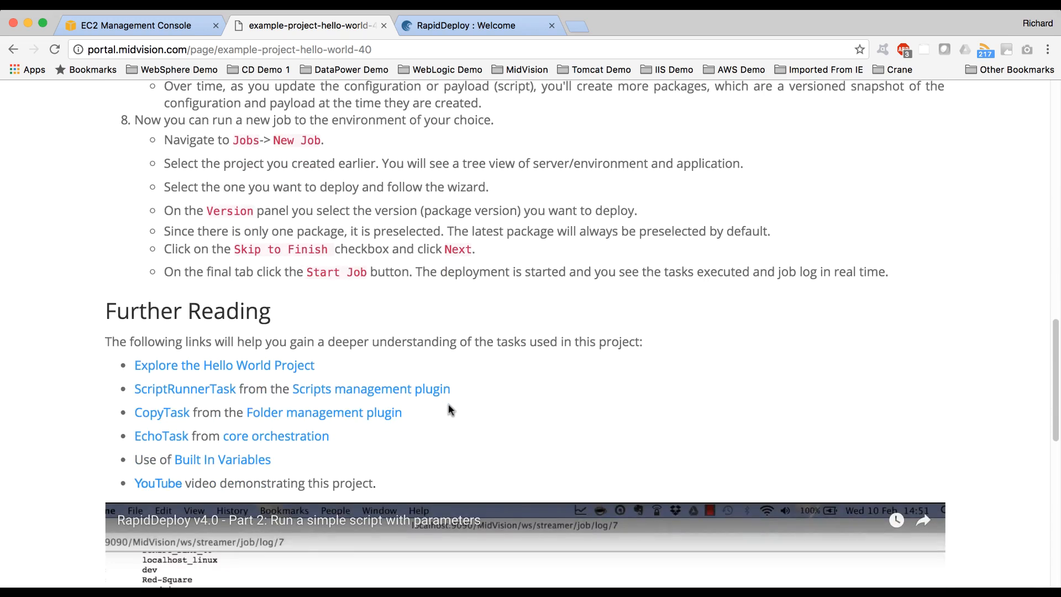
pyautogui.scroll(3, 451, 411)
pyautogui.scroll(8, 450, 412)
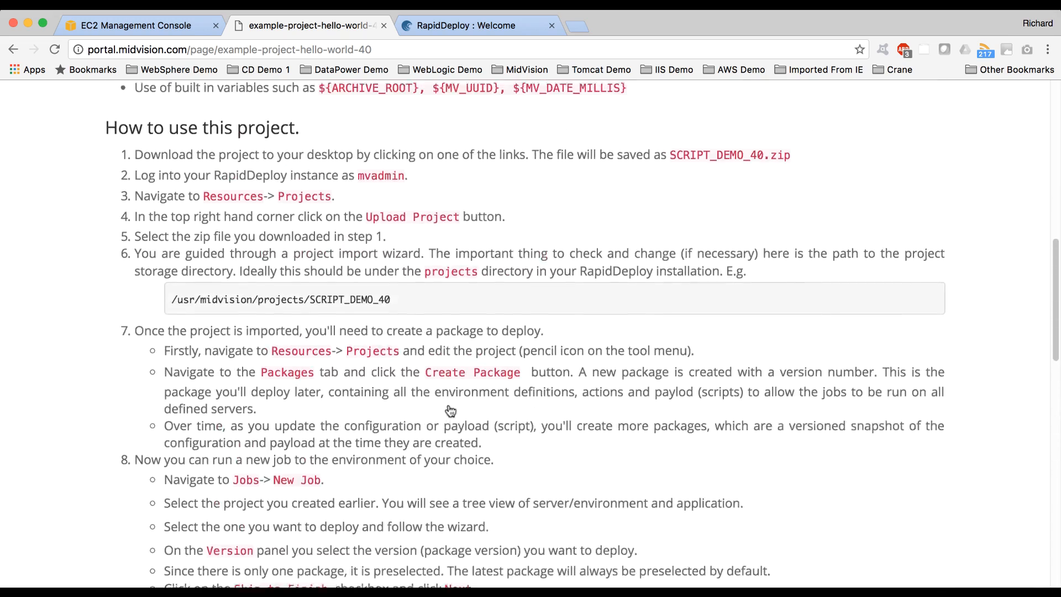
pyautogui.scroll(-7, 449, 408)
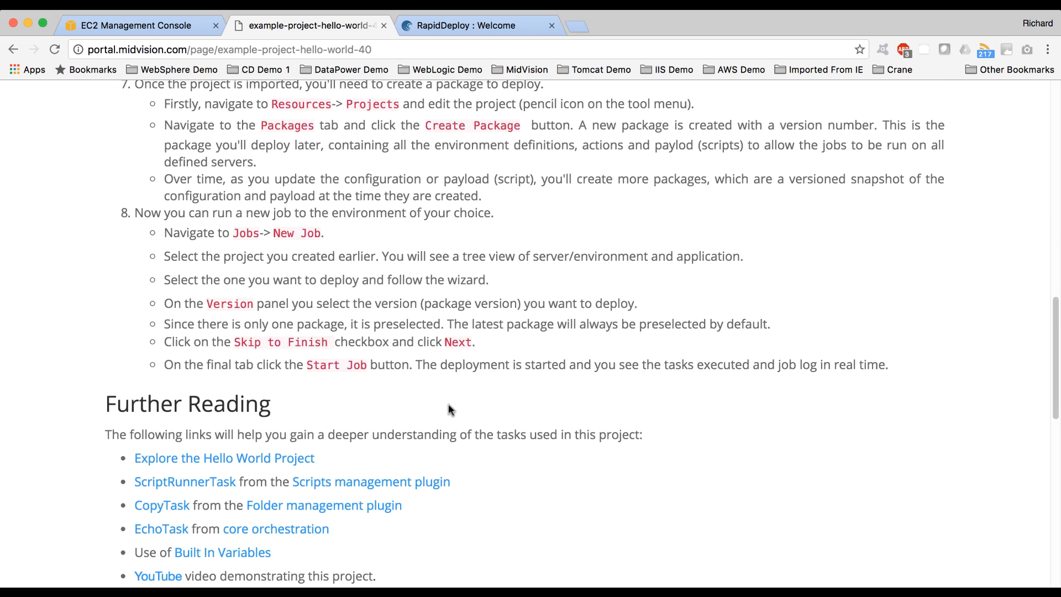
pyautogui.scroll(12, 449, 407)
pyautogui.scroll(1, 449, 406)
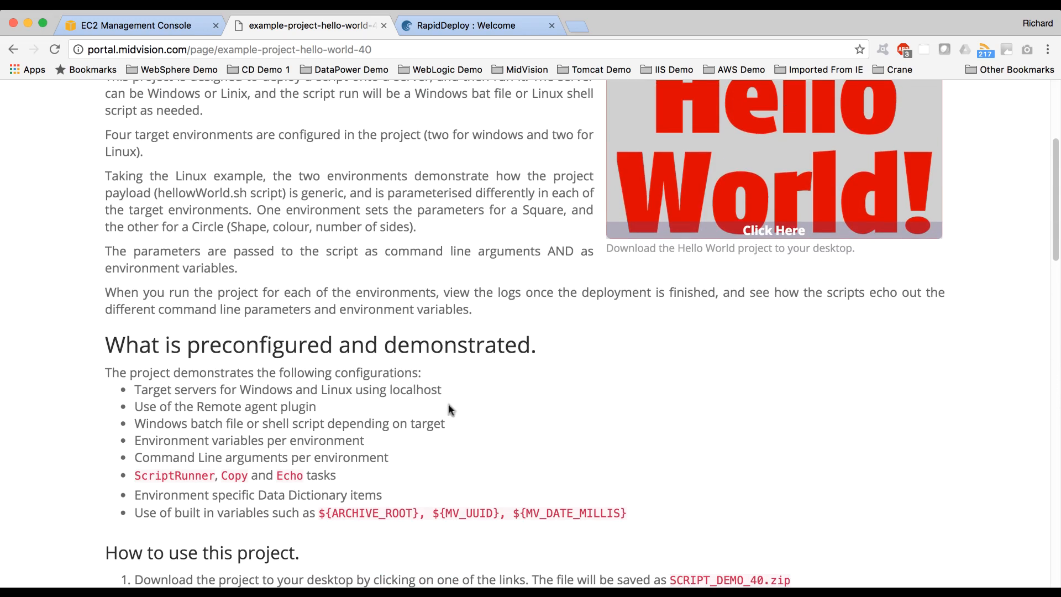
pyautogui.click(768, 231)
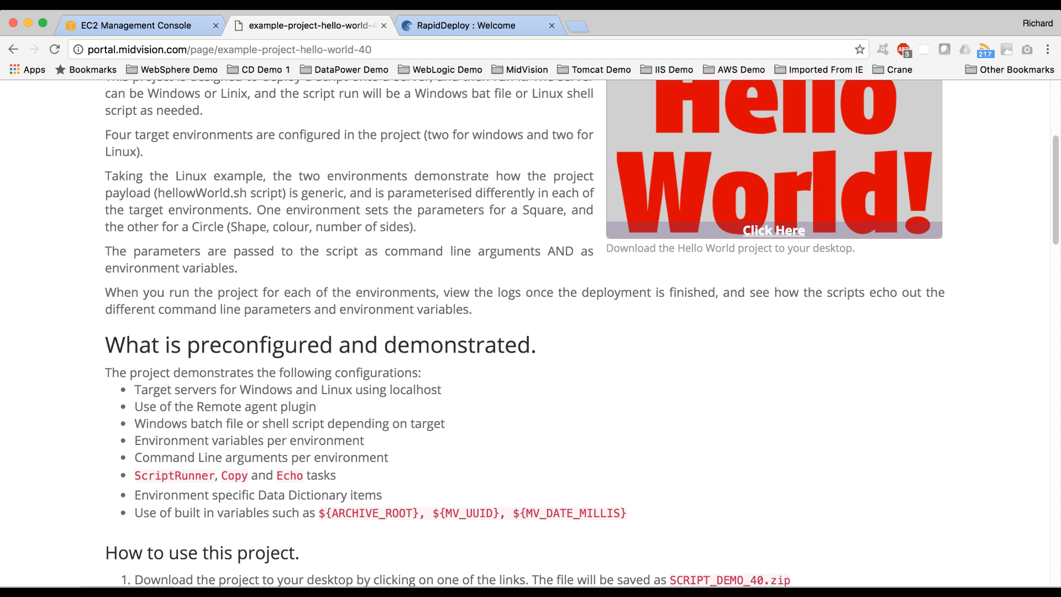
# Step: In RapidDeploy, go to the project management page and upload SCRIPT_DEMO_40 (1).zip from Downloads as the project file to import
pyautogui.click(471, 25)
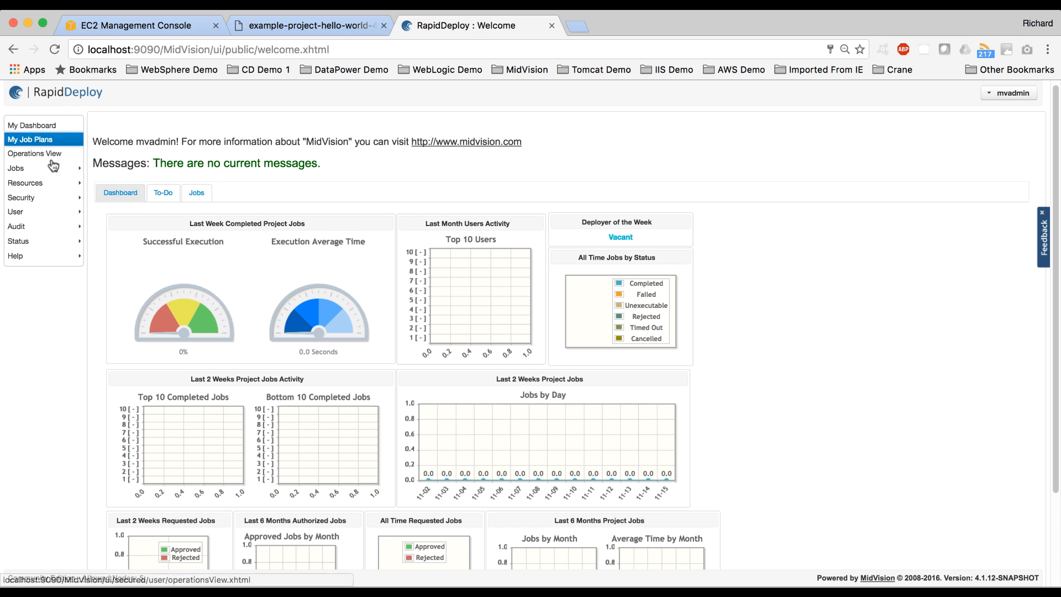
pyautogui.moveTo(49, 183)
pyautogui.click(108, 189)
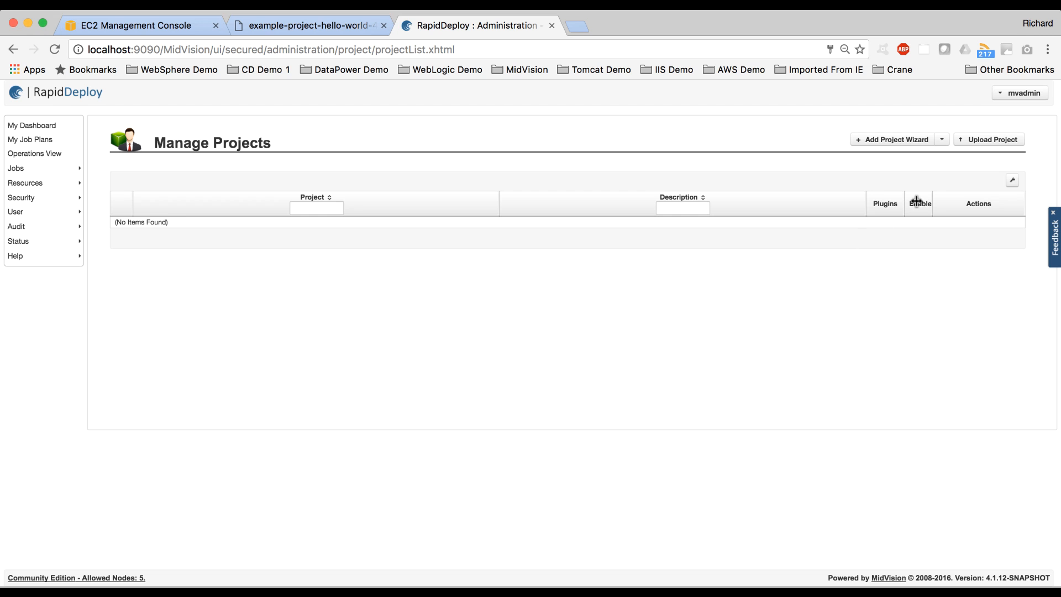
pyautogui.click(974, 146)
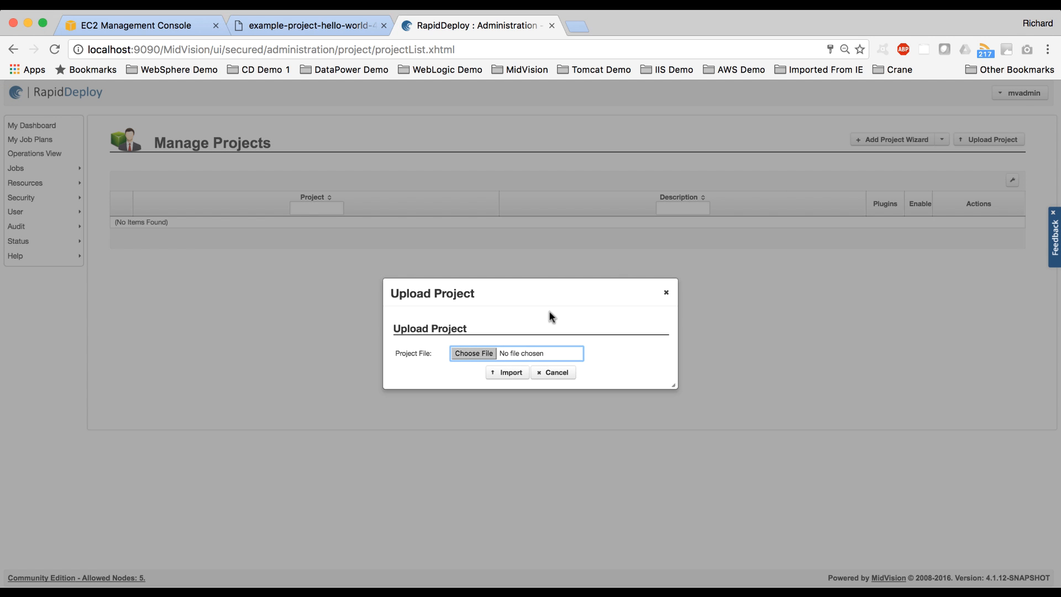
pyautogui.click(481, 354)
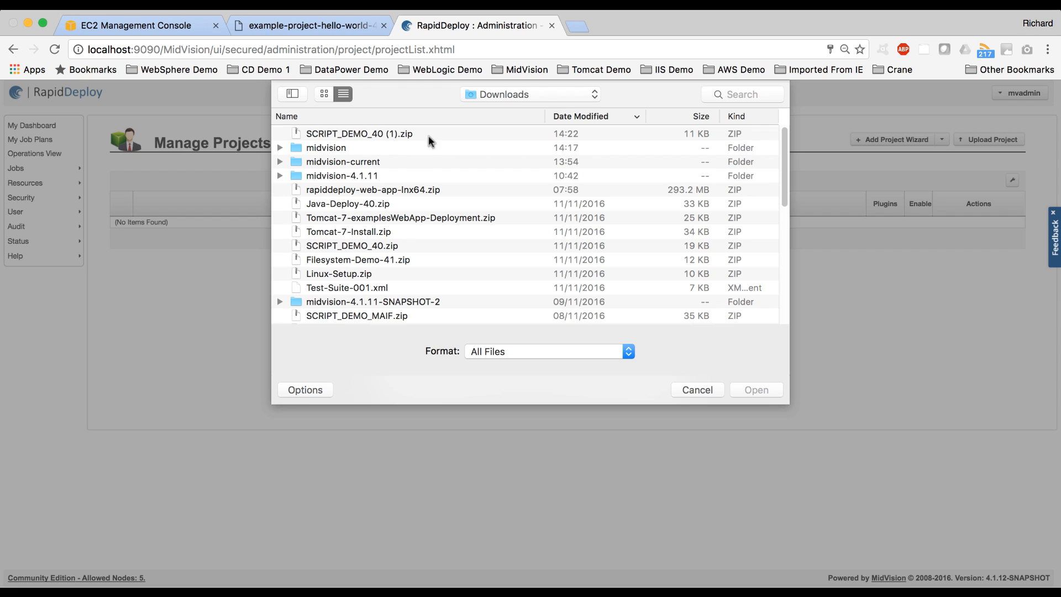
pyautogui.click(346, 137)
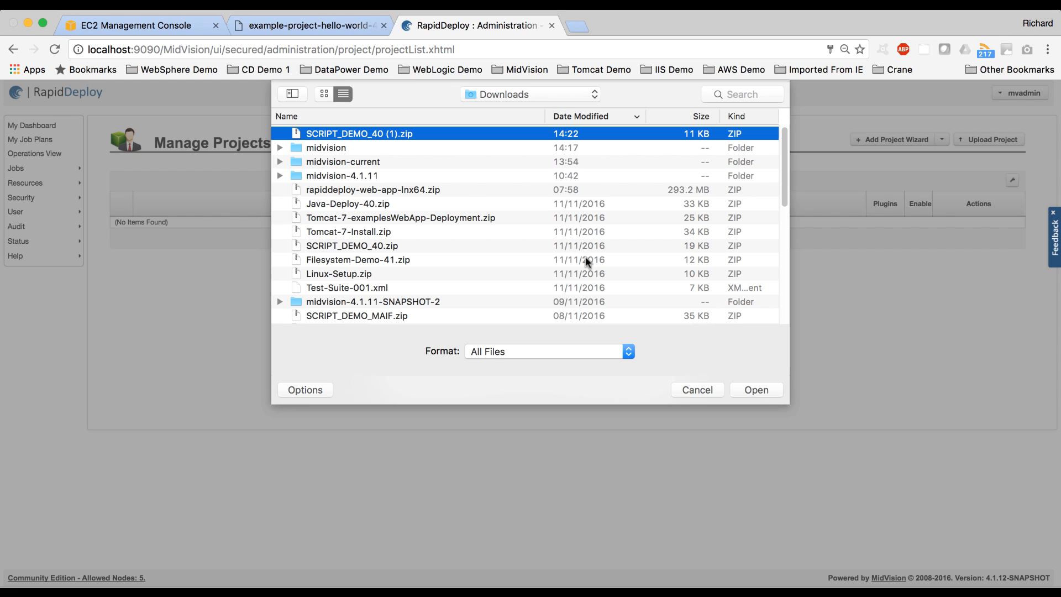
pyautogui.click(756, 390)
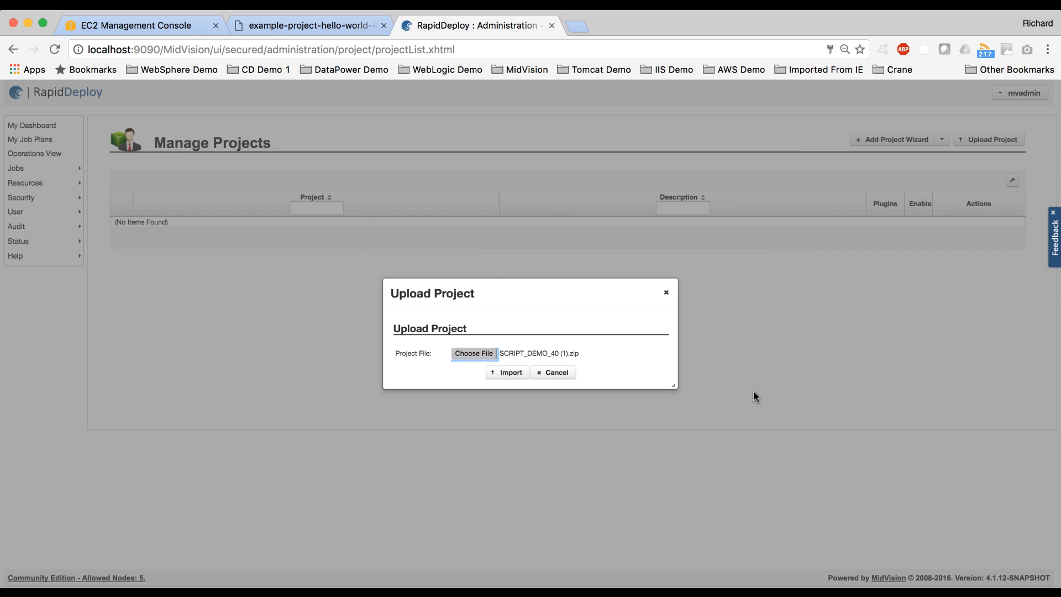
pyautogui.click(510, 373)
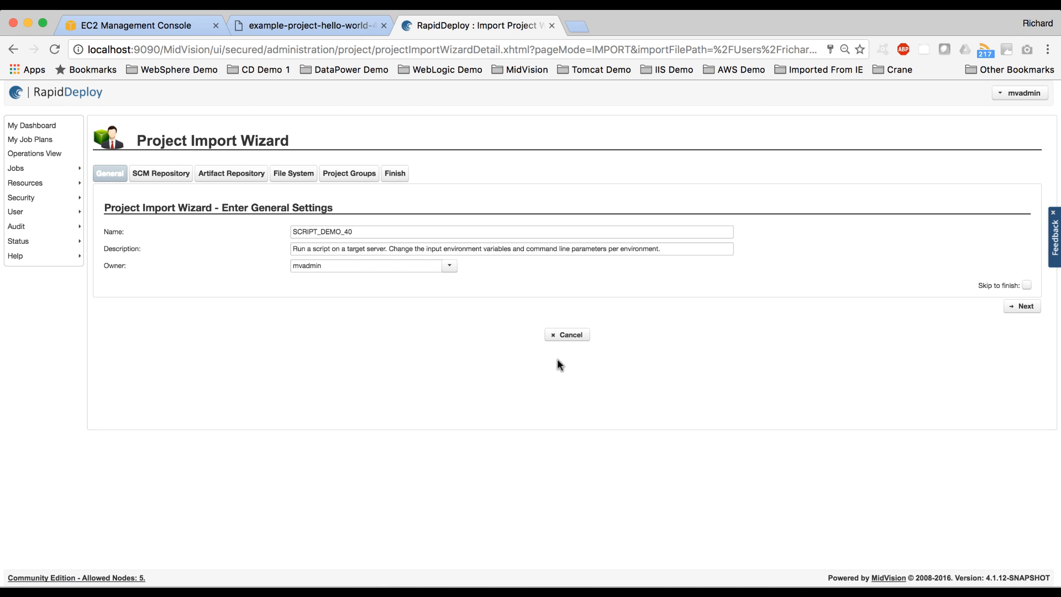
# Step: Skip to the finish of the Project Import Wizard and import the SCRIPT_DEMO_40 project with its default settings
pyautogui.click(1027, 286)
pyautogui.click(1022, 308)
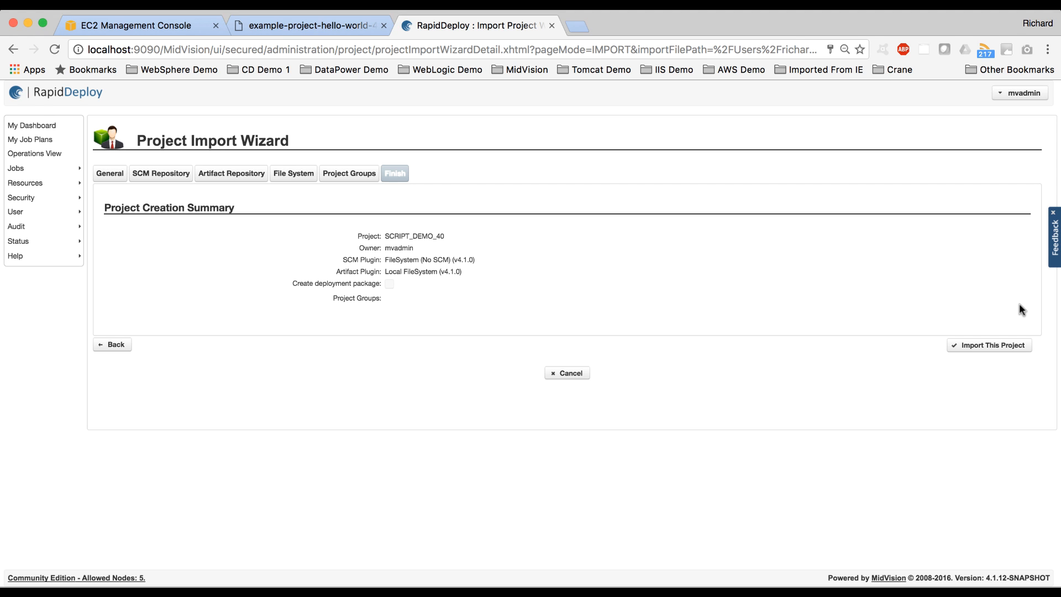
pyautogui.click(977, 345)
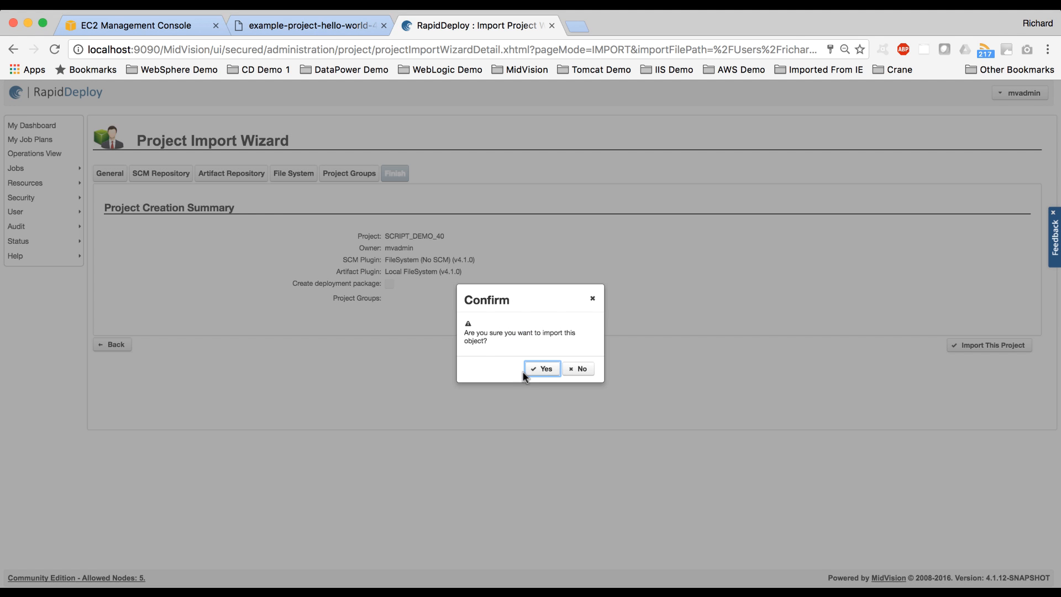
pyautogui.click(539, 370)
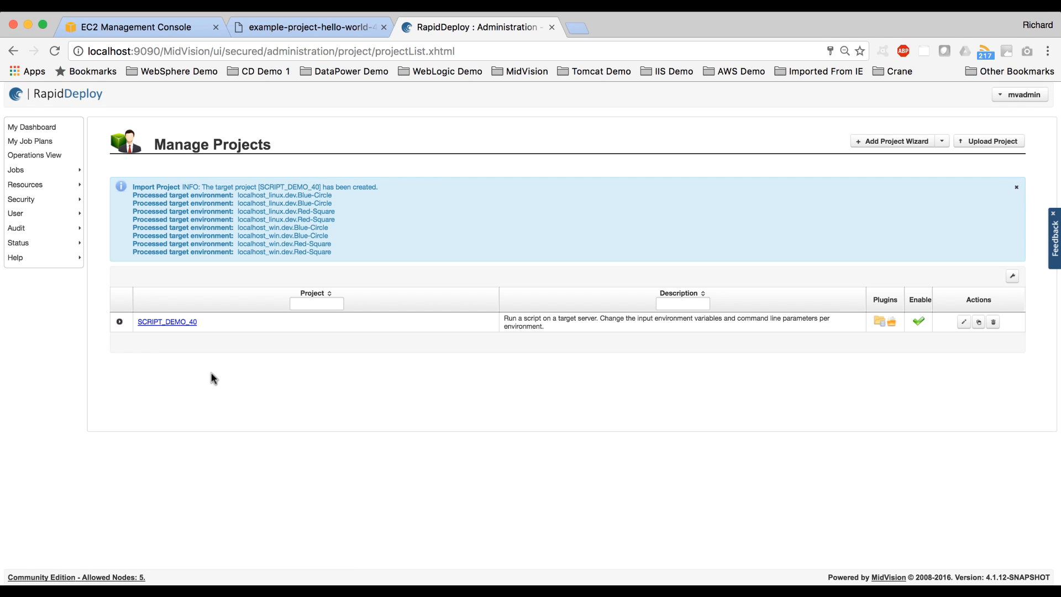
# Step: Open the SCRIPT_DEMO_40 project and examine its orchestration map from start to finish, including the available conditional and loop types
pyautogui.click(169, 323)
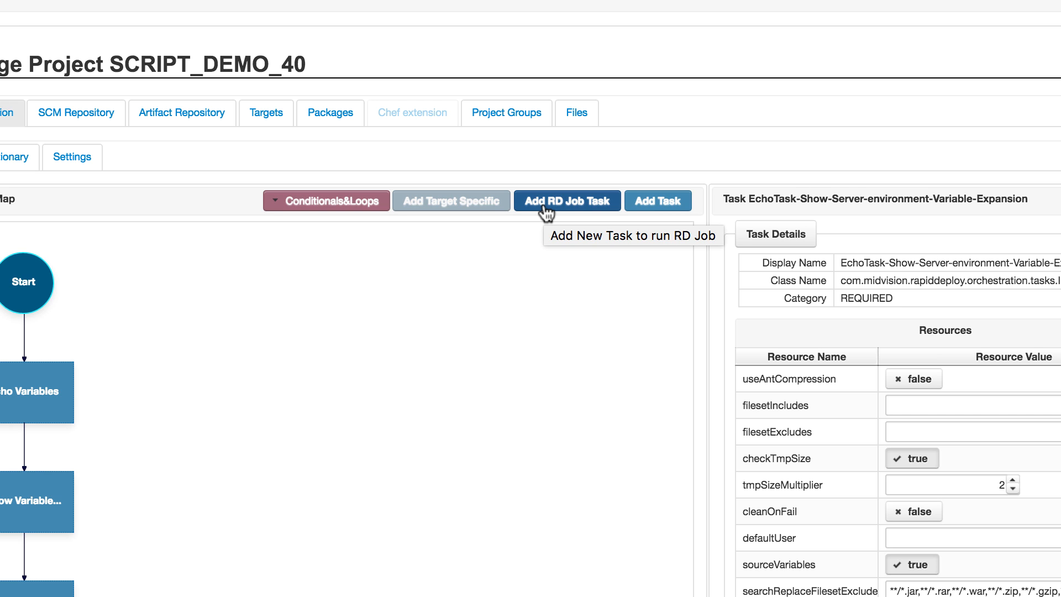
pyautogui.click(340, 214)
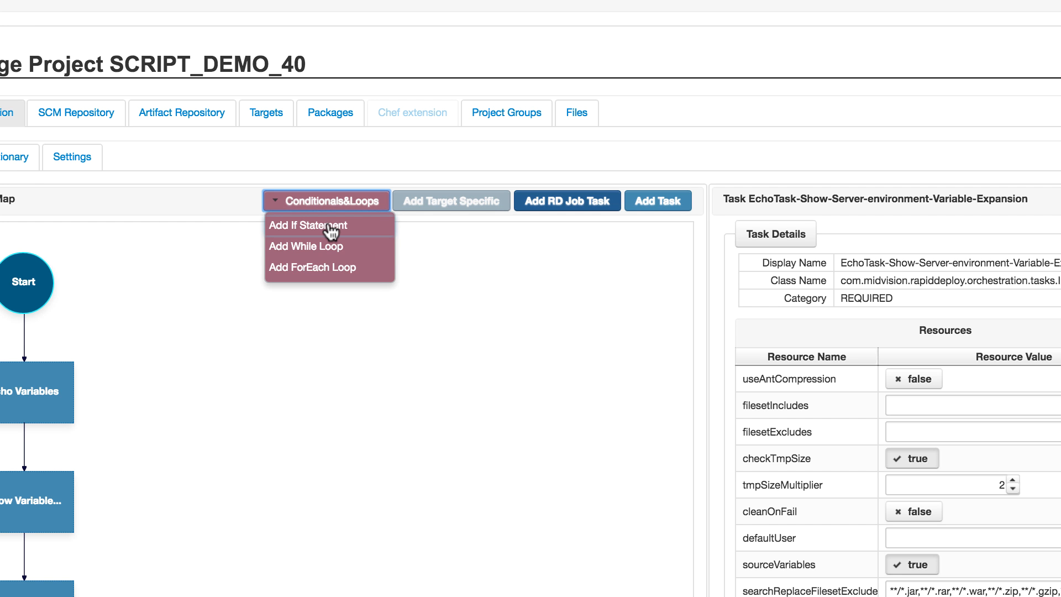
pyautogui.click(329, 349)
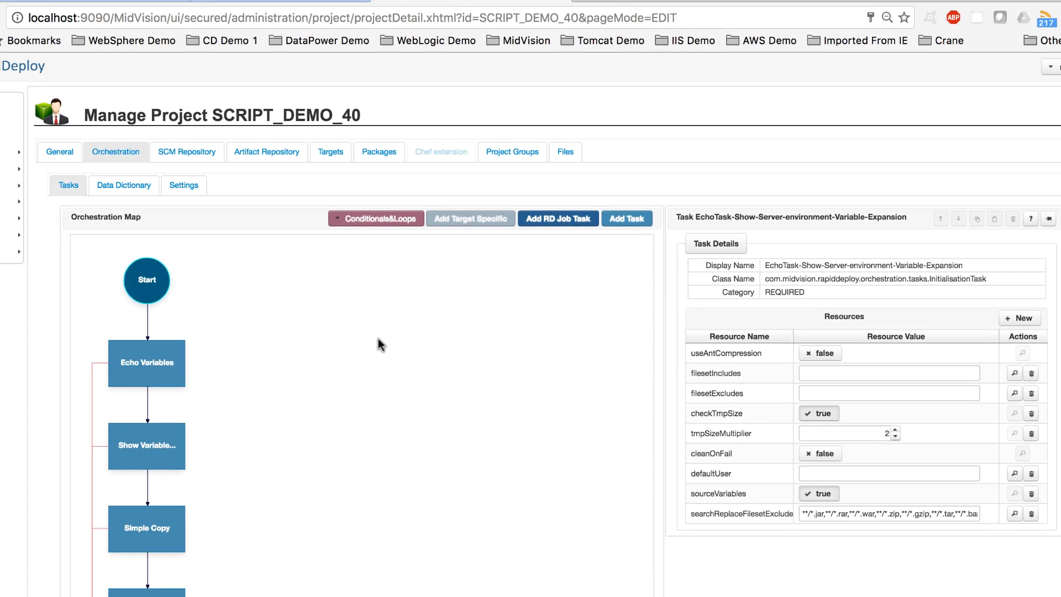
pyautogui.scroll(-3, 390, 395)
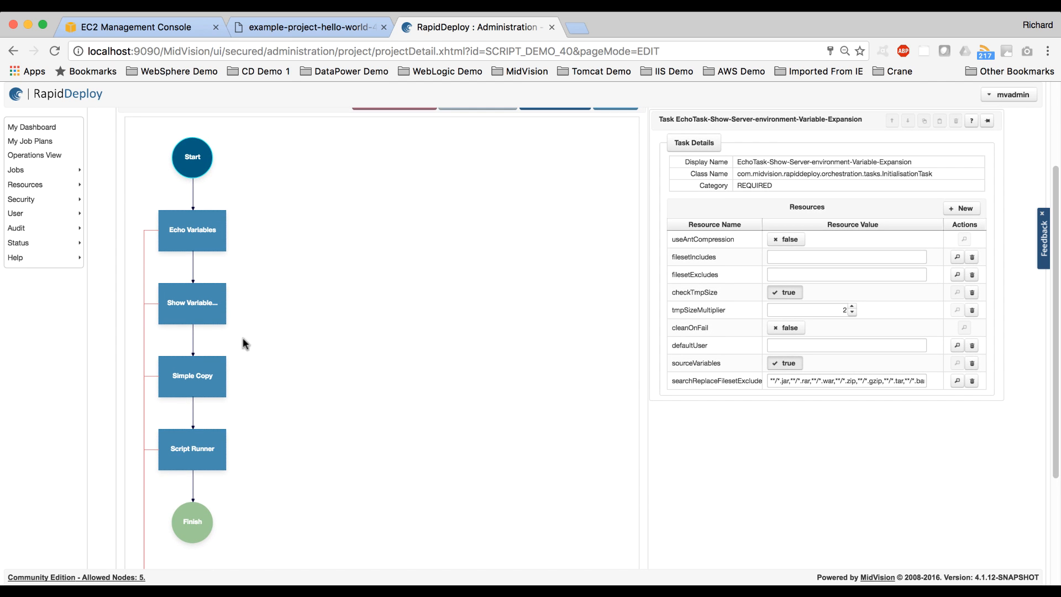
pyautogui.scroll(-2, 241, 477)
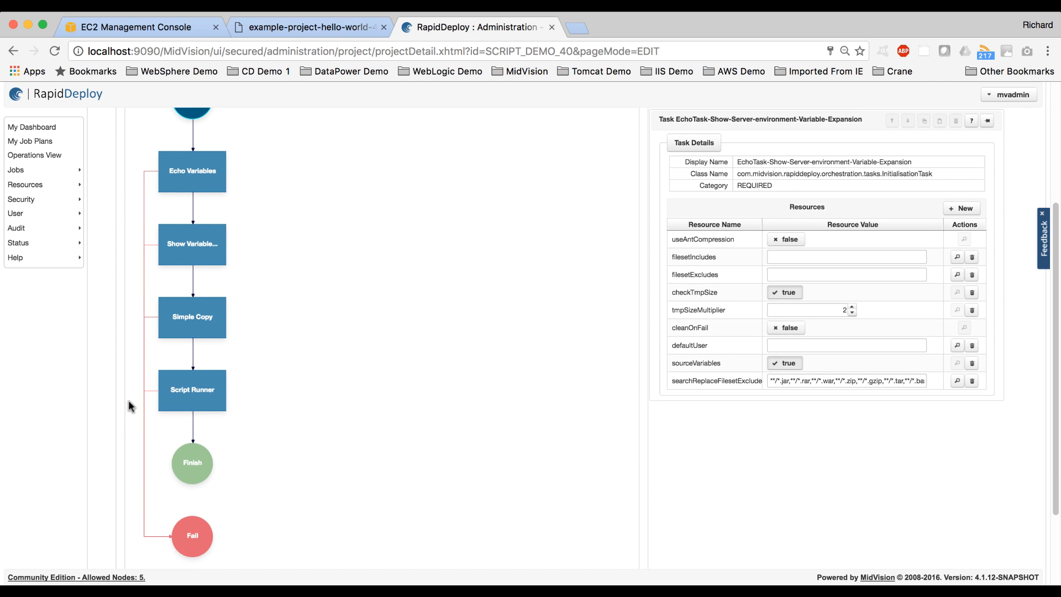
pyautogui.scroll(3, 215, 539)
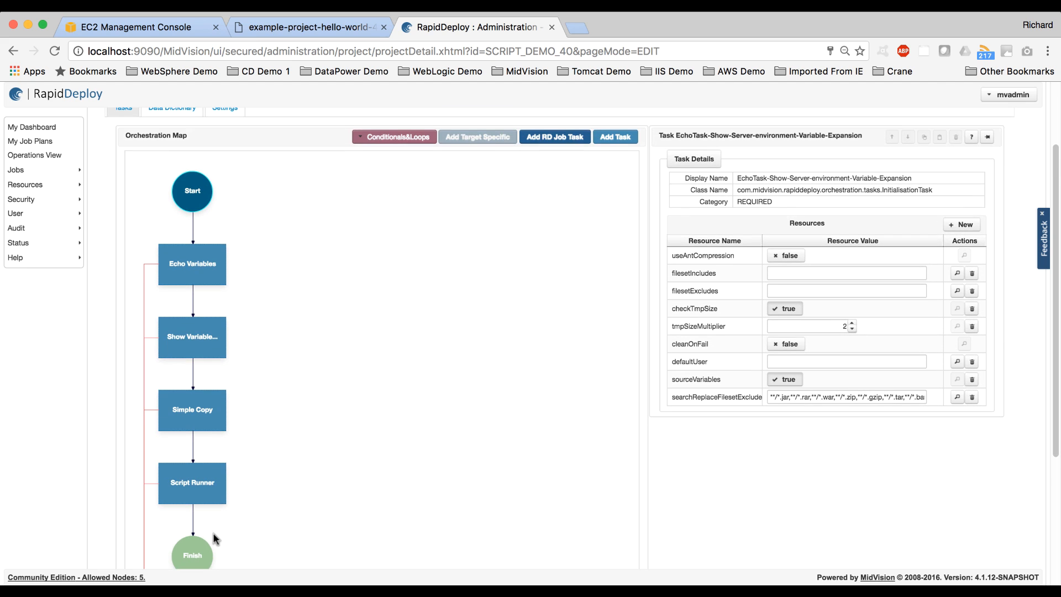
# Step: Open the Echo Variables task and read through its full message value, including the ARCHIVE_ROOT, MV_UUID and MV_DATE_MILLIS variables
pyautogui.click(194, 267)
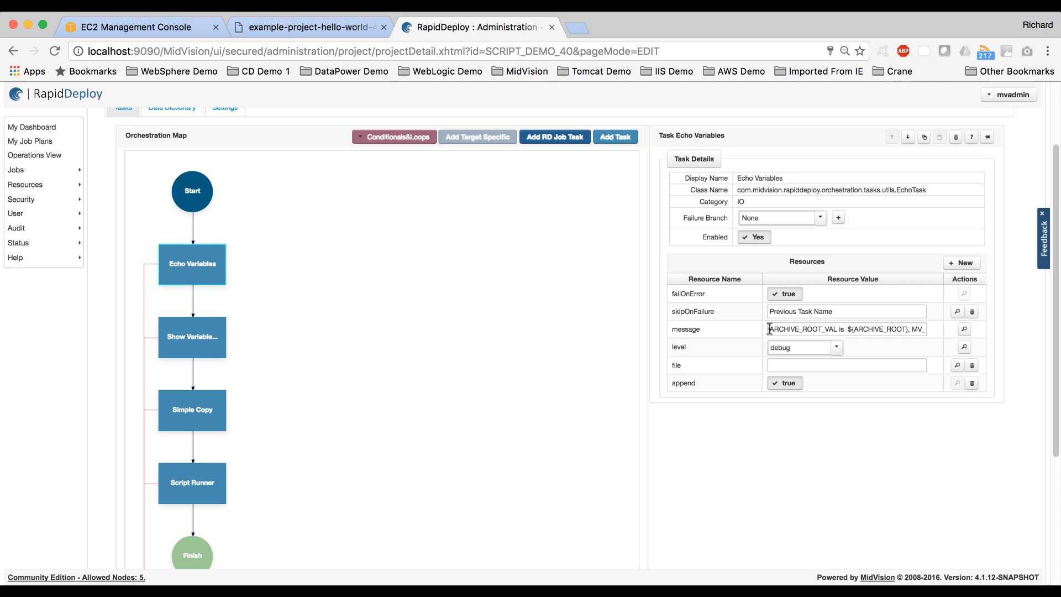
pyautogui.moveTo(770, 328); pyautogui.dragTo(910, 333)
pyautogui.click(846, 331)
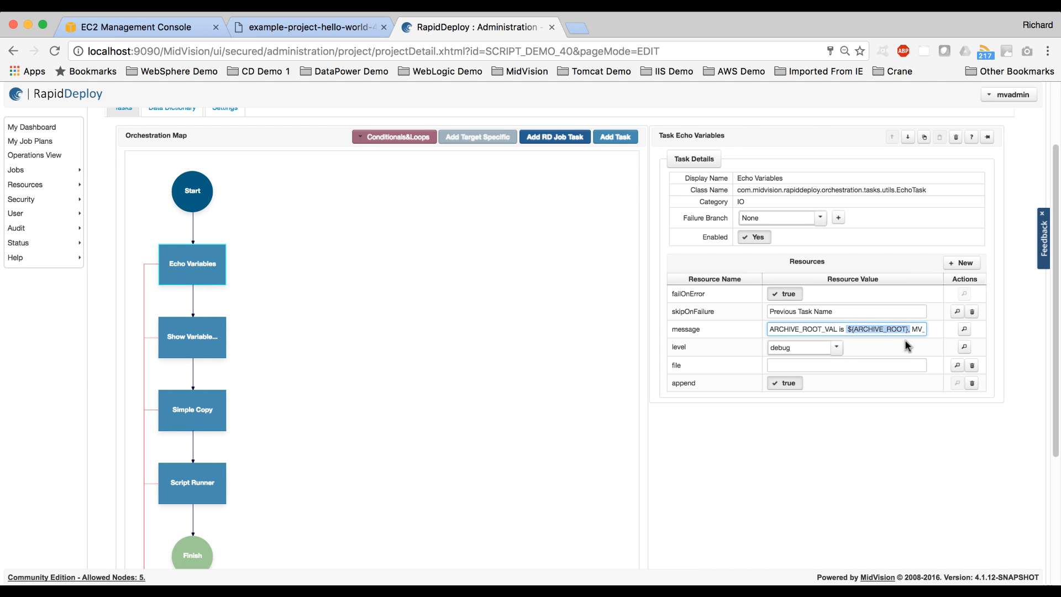
pyautogui.moveTo(912, 329); pyautogui.dragTo(927, 332)
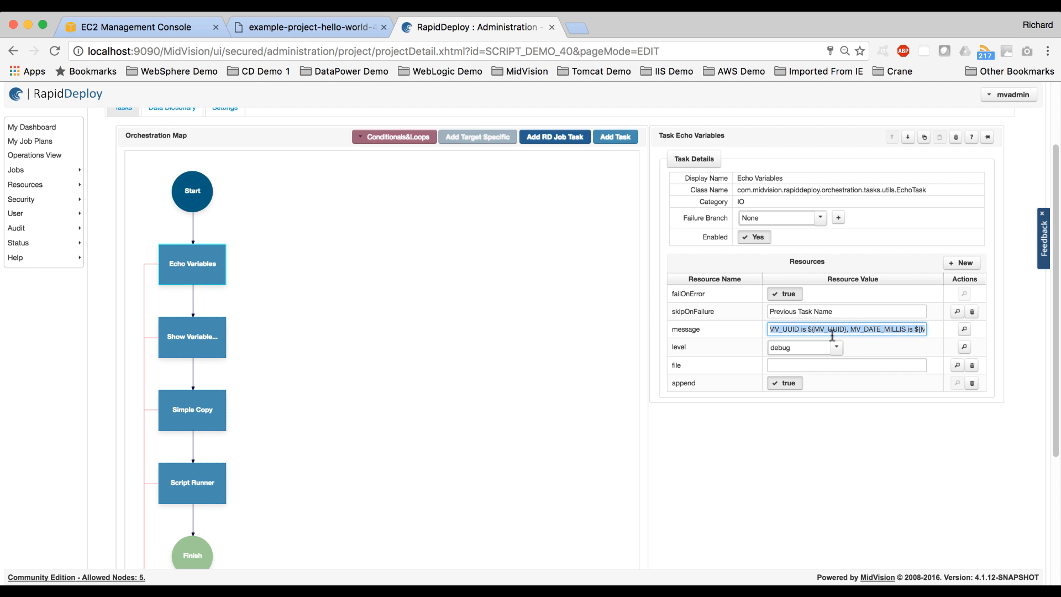
pyautogui.click(919, 328)
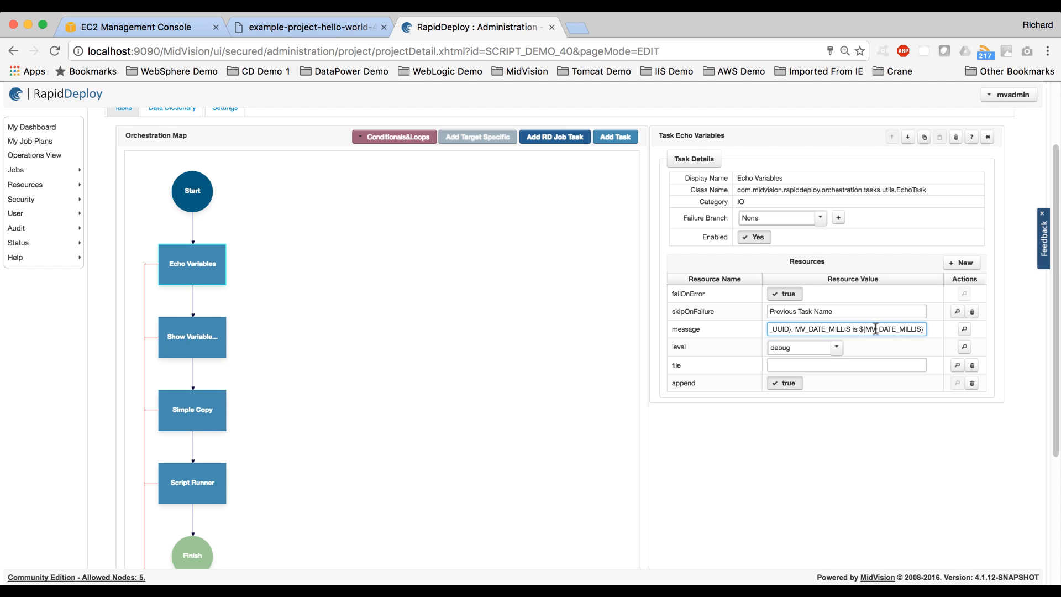
# Step: Open the Show Variable Expansion task and examine how its message references HOME from the shell and from the data dictionary
pyautogui.click(198, 340)
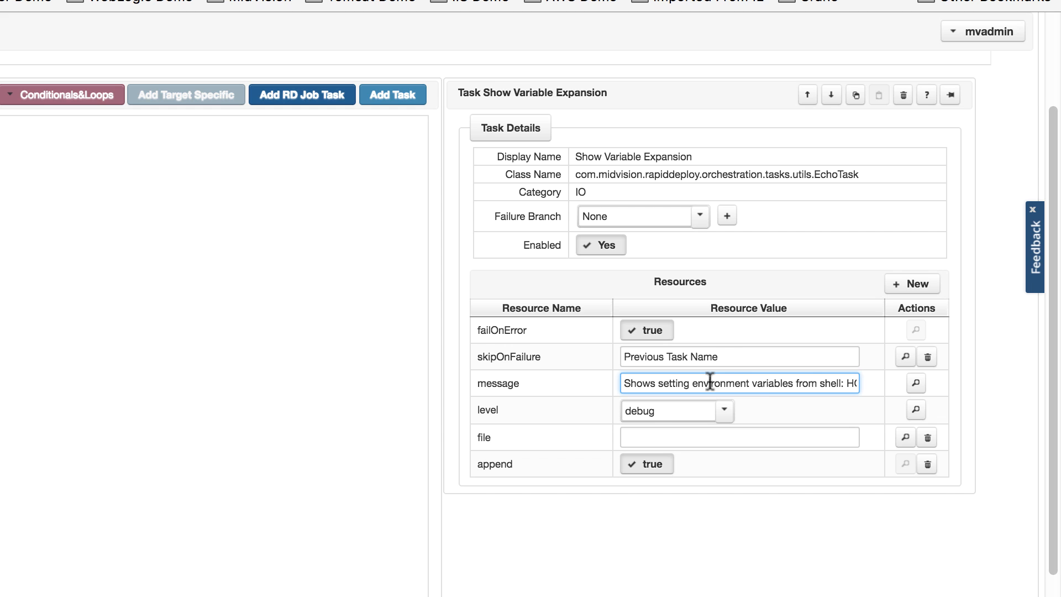
pyautogui.moveTo(710, 381); pyautogui.dragTo(865, 393)
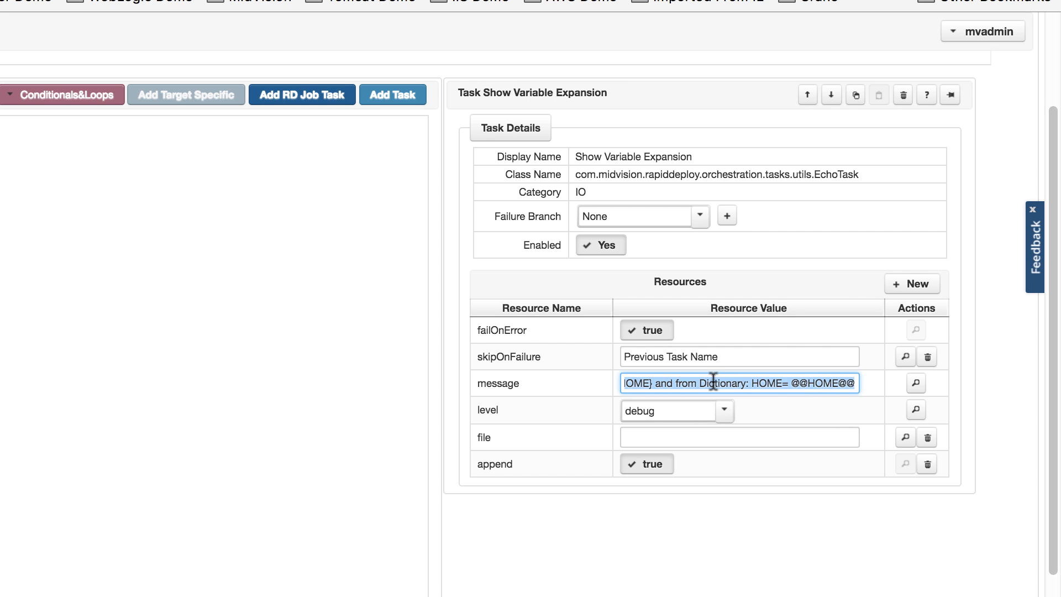
pyautogui.click(701, 383)
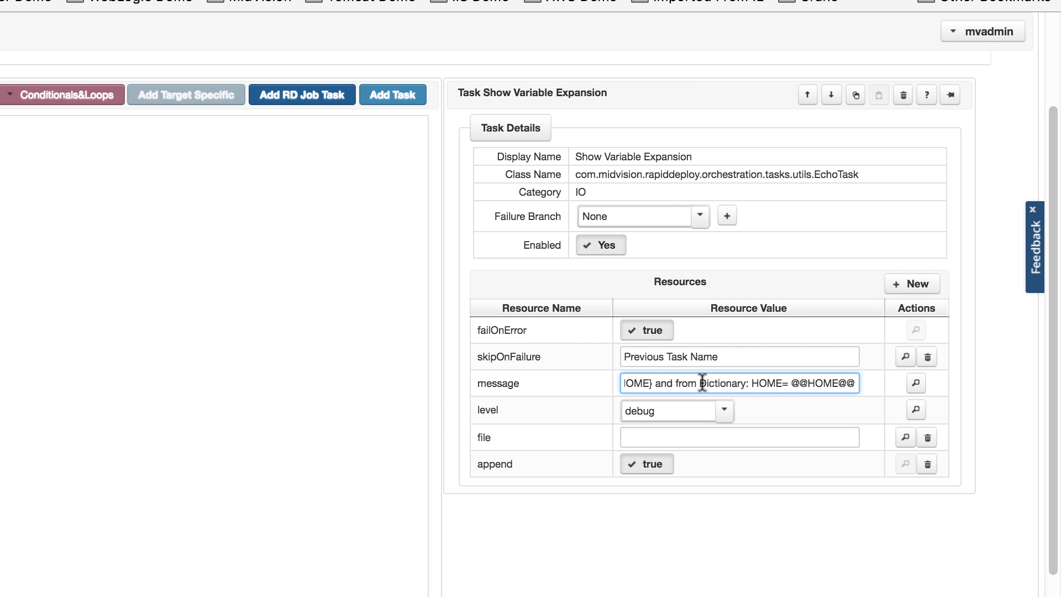
pyautogui.press('Left')
pyautogui.press('Left')
pyautogui.press('Left')
pyautogui.press('Left')
pyautogui.press('Left')
pyautogui.press('Left')
pyautogui.press('Left')
pyautogui.press('Left')
pyautogui.press('Left')
pyautogui.press('Left')
pyautogui.press('Left')
pyautogui.press('Left')
pyautogui.press('Left')
pyautogui.press('Left')
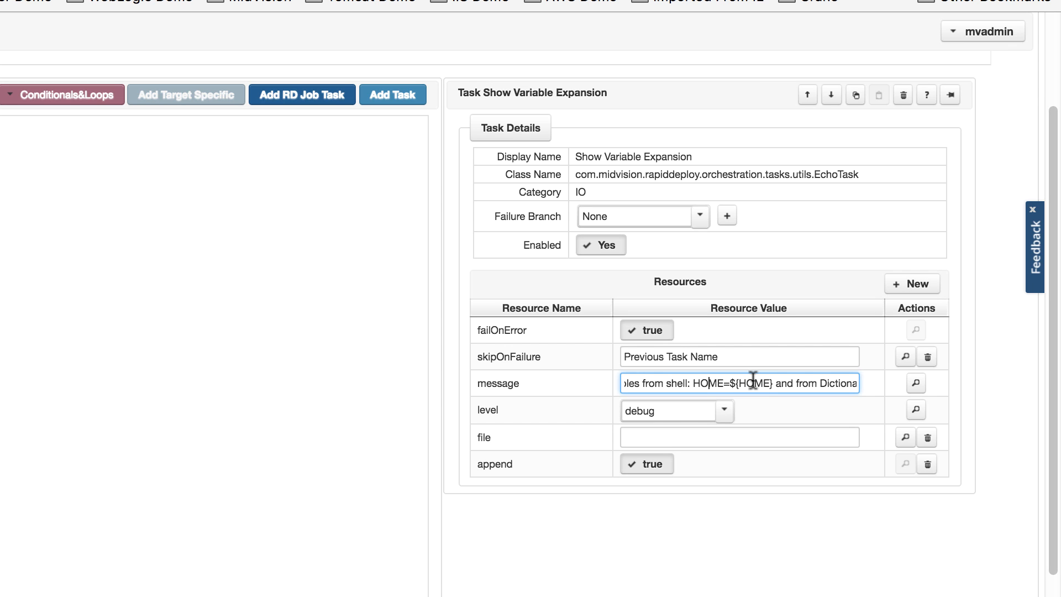
pyautogui.moveTo(732, 382); pyautogui.dragTo(862, 384)
pyautogui.click(821, 385)
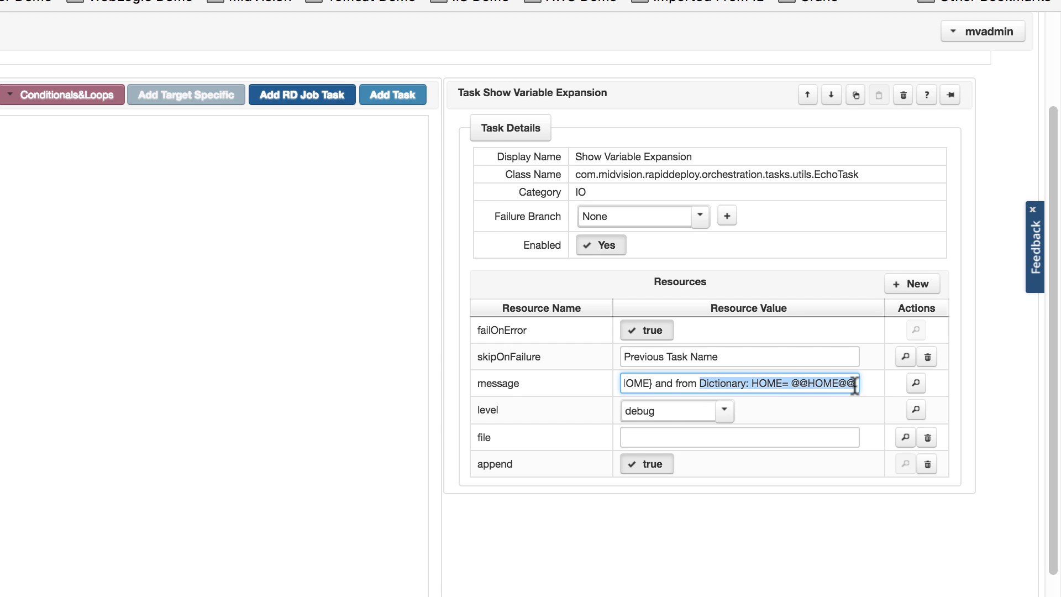
pyautogui.click(817, 385)
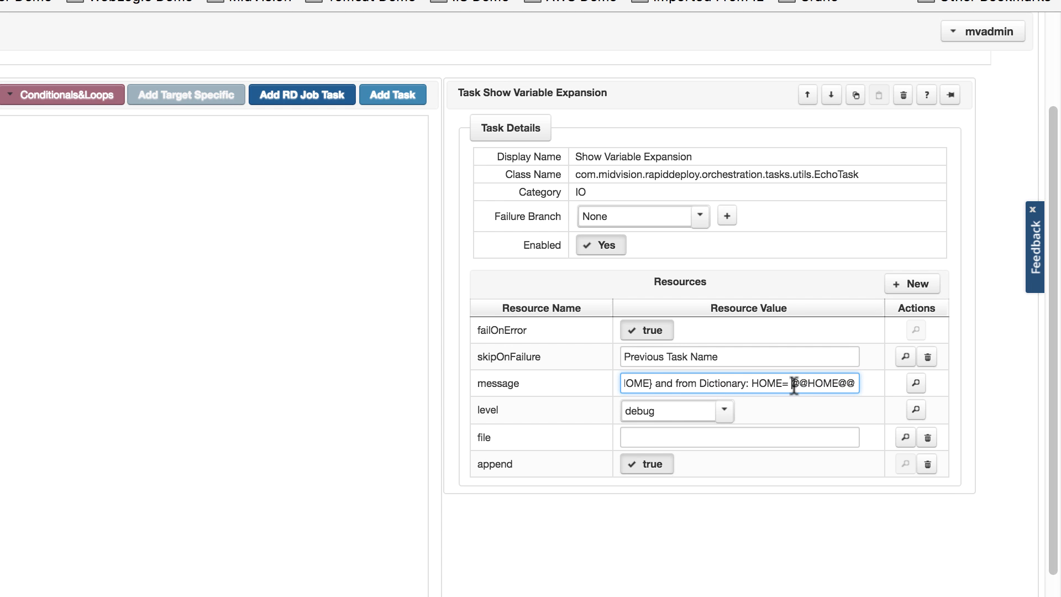
pyautogui.moveTo(793, 384); pyautogui.dragTo(868, 386)
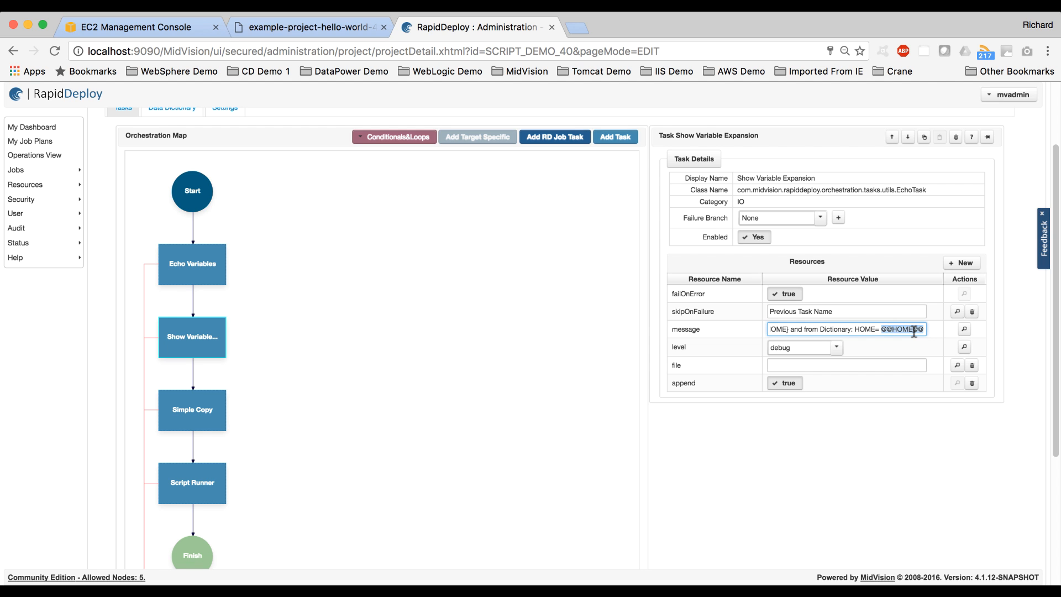
# Step: Open the Simple Copy task and examine its copySource path, the SCRIPT_EXT dictionary reference and the copyTarget value
pyautogui.scroll(-1, 364, 373)
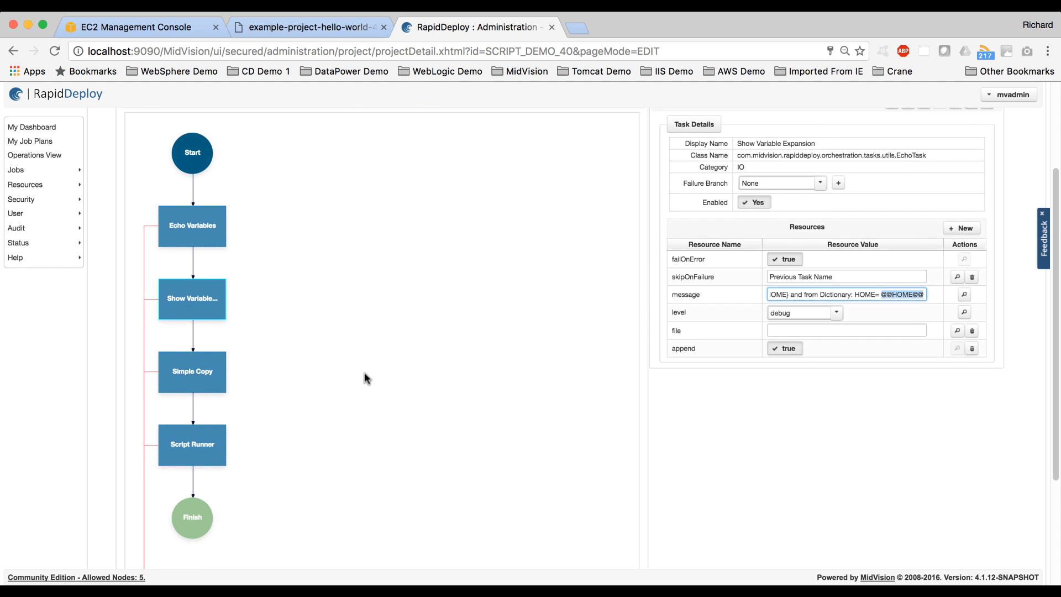
pyautogui.click(200, 372)
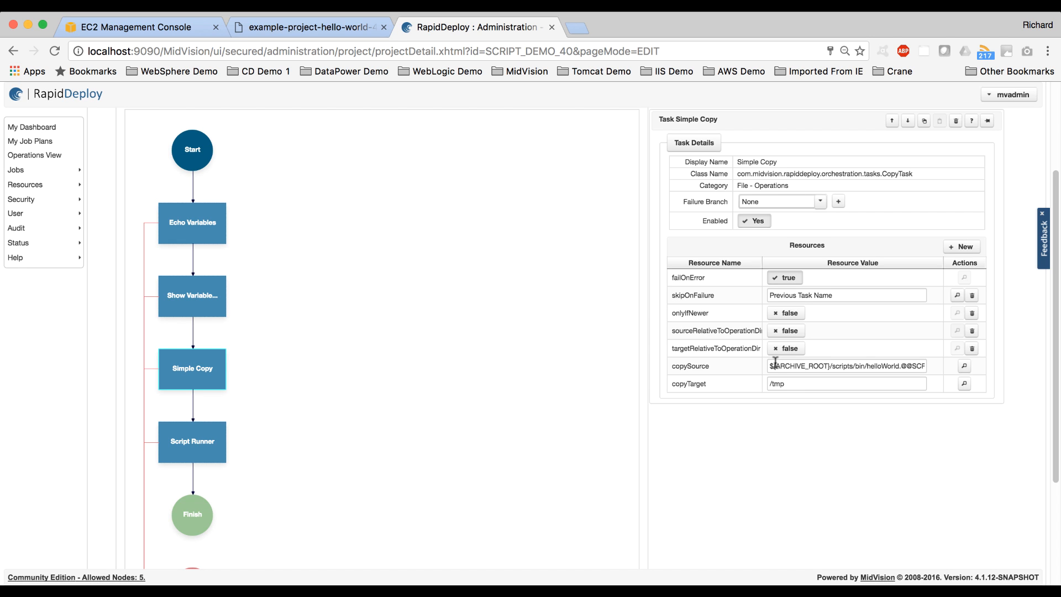
pyautogui.click(789, 366)
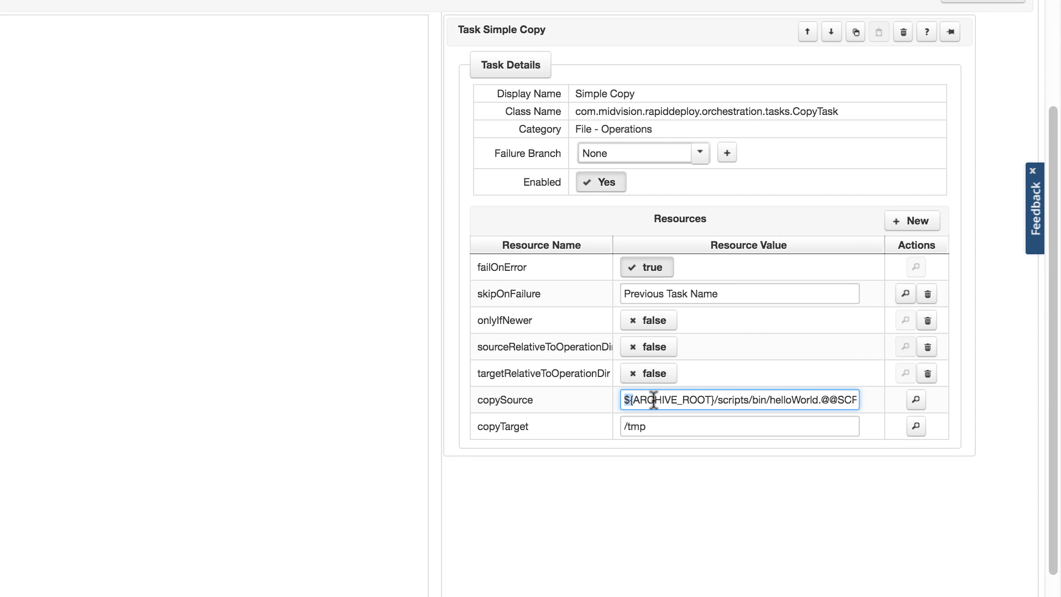
pyautogui.moveTo(653, 399); pyautogui.dragTo(713, 402)
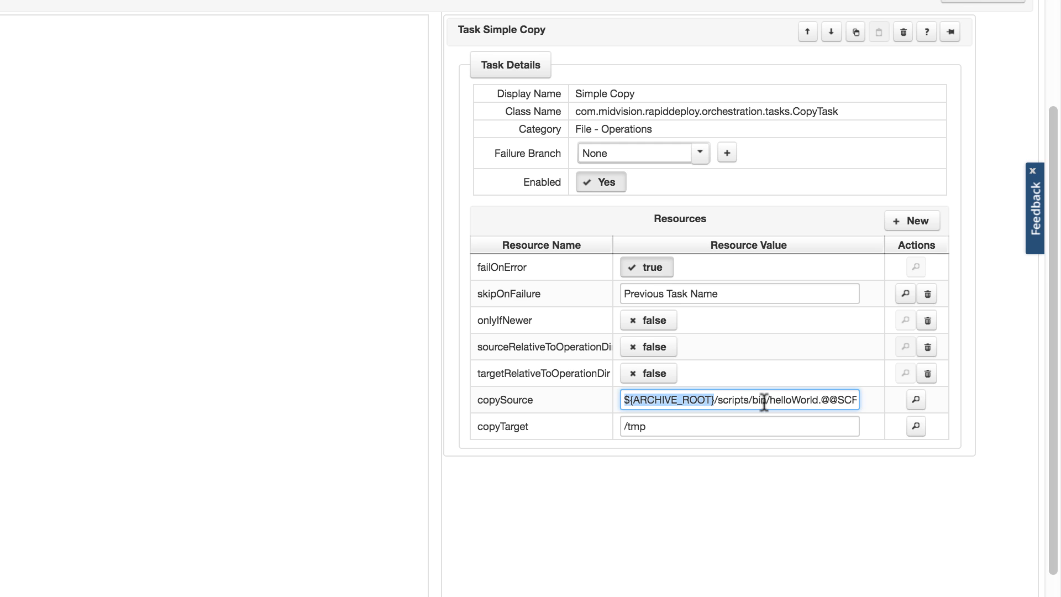
pyautogui.moveTo(770, 400); pyautogui.dragTo(862, 399)
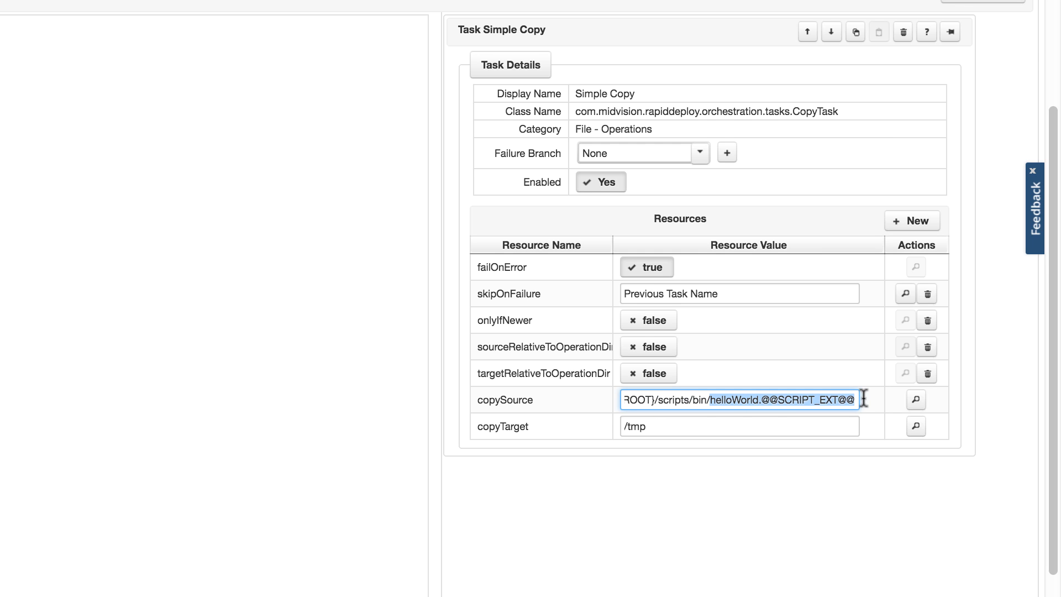
pyautogui.click(763, 400)
pyautogui.moveTo(764, 400); pyautogui.dragTo(854, 390)
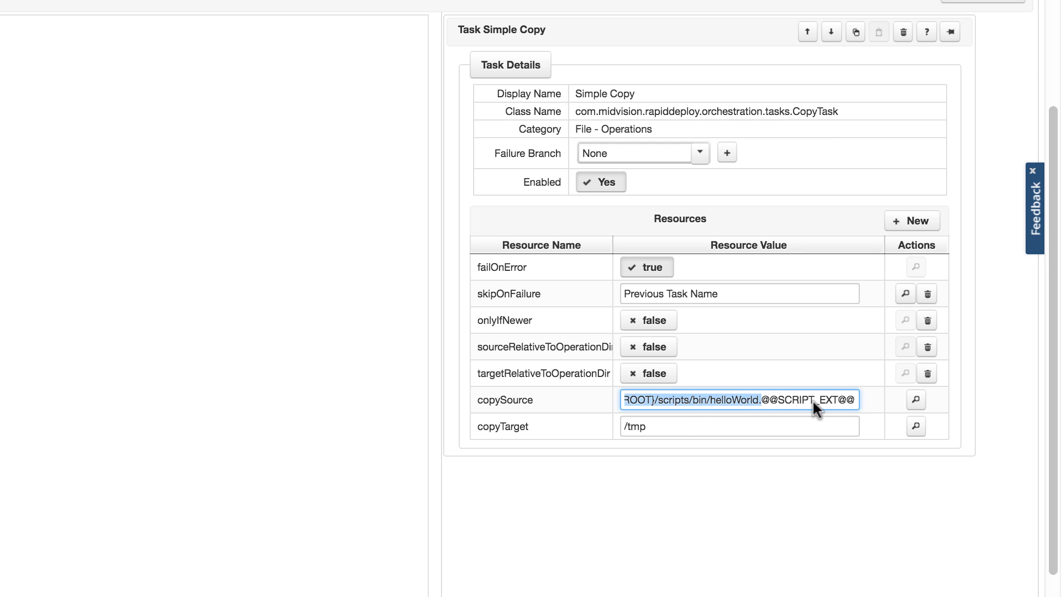
pyautogui.click(684, 427)
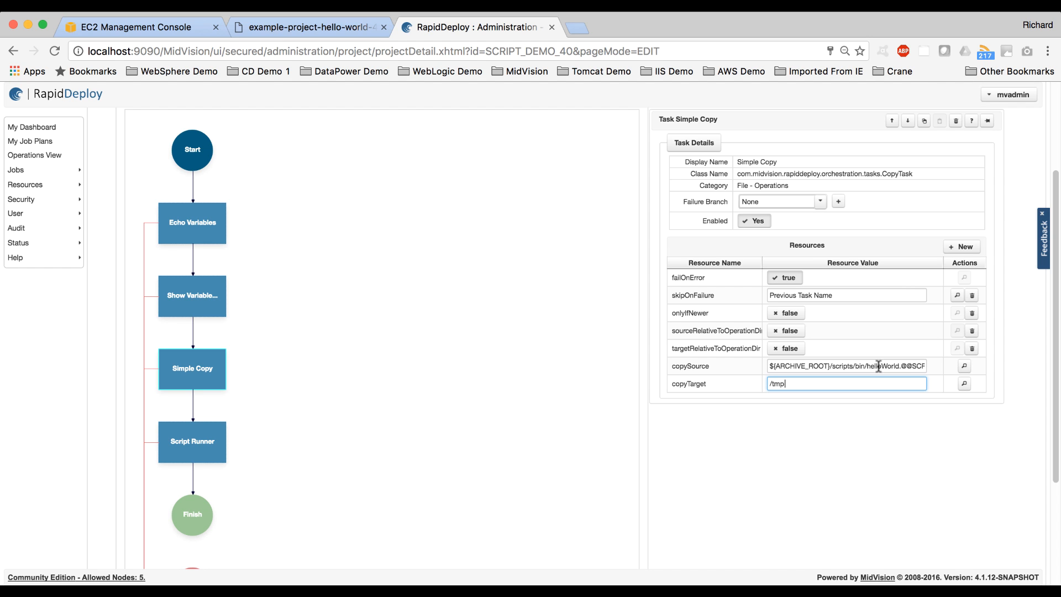
# Step: Open the Script Runner task and examine its scriptToRunPath, scriptArgs, successCode and outputParameter values
pyautogui.click(200, 444)
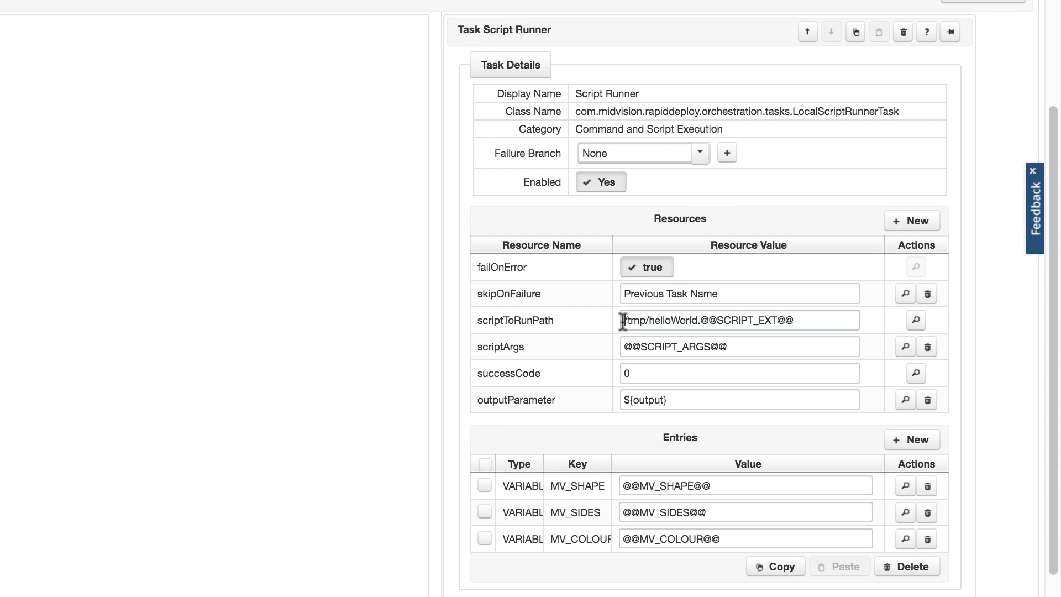
pyautogui.moveTo(620, 321); pyautogui.dragTo(815, 323)
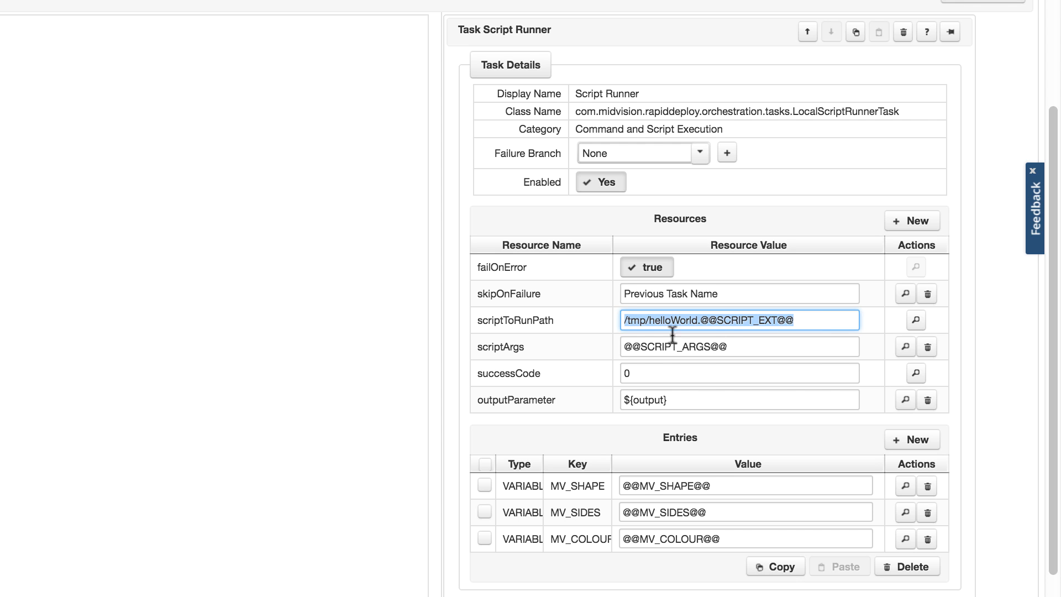
pyautogui.moveTo(626, 348); pyautogui.dragTo(731, 341)
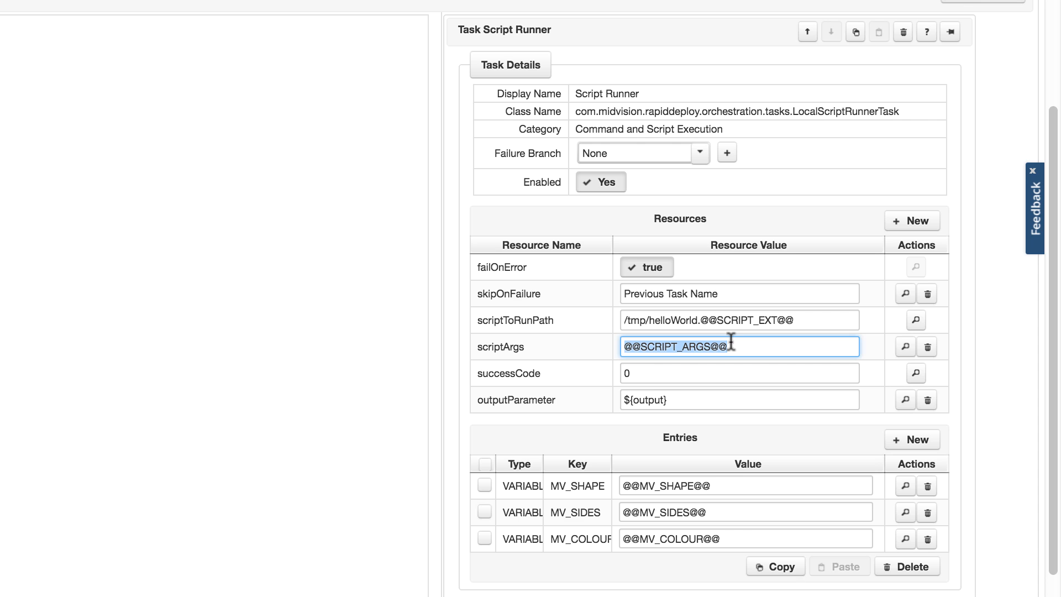
pyautogui.click(640, 372)
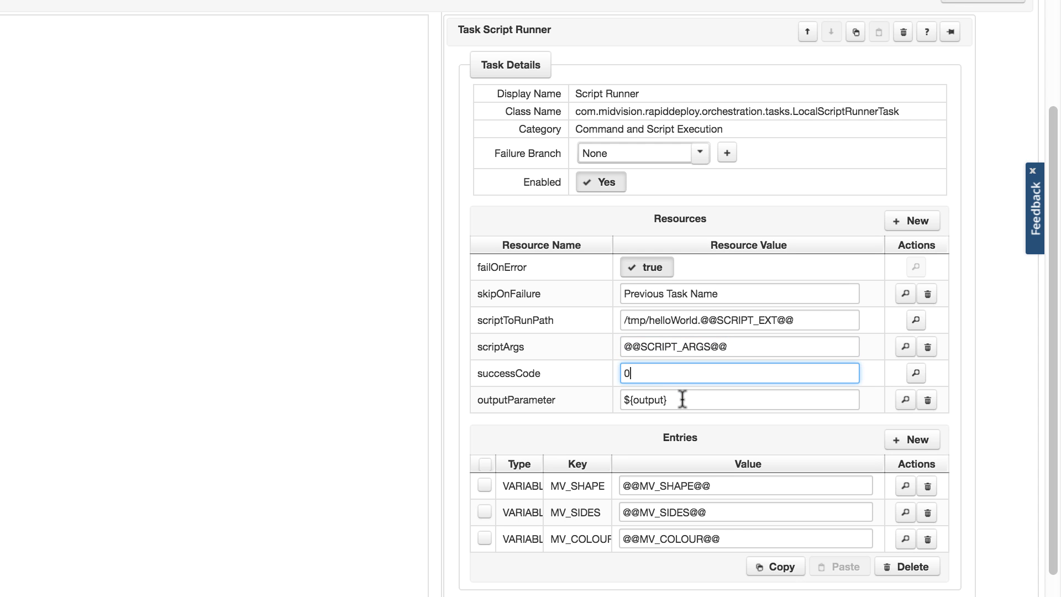
pyautogui.moveTo(683, 399); pyautogui.dragTo(615, 396)
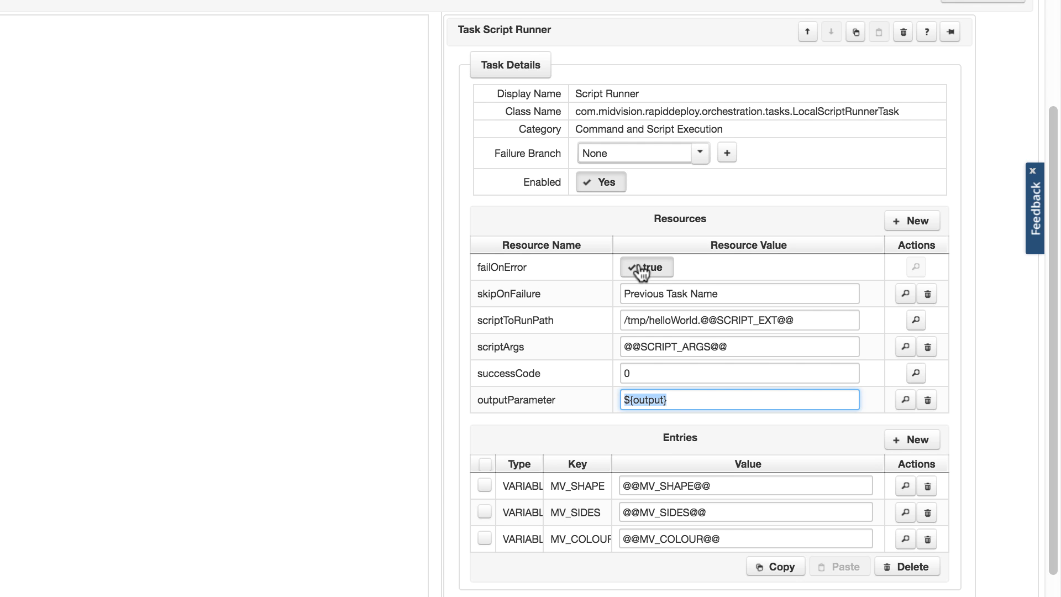
pyautogui.click(681, 398)
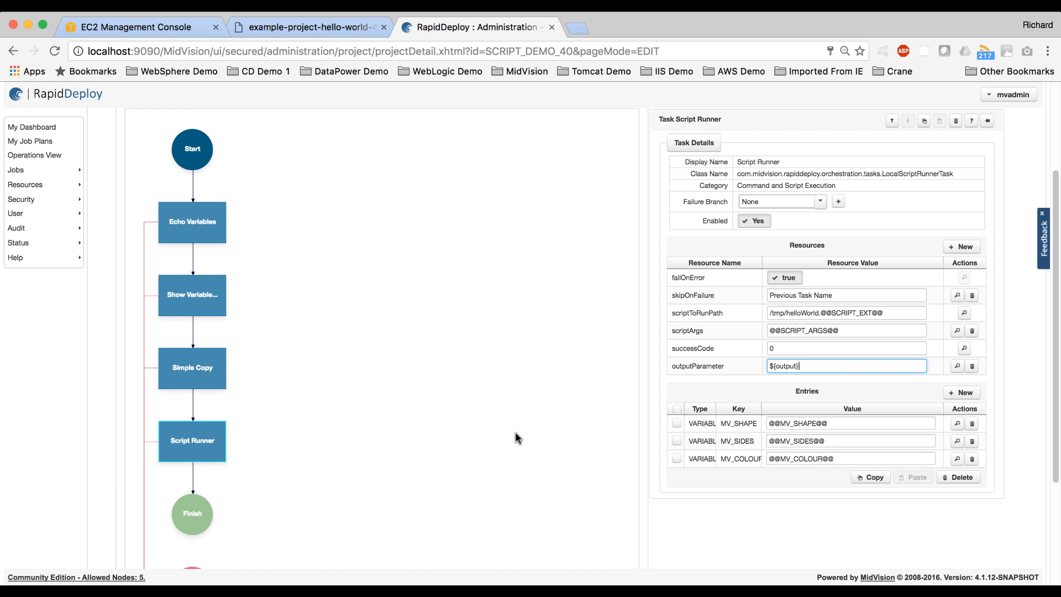
pyautogui.doubleClick(780, 367)
# Step: Add a Contains String Test task from the String category directly after the Script Runner task
pyautogui.scroll(3, 607, 338)
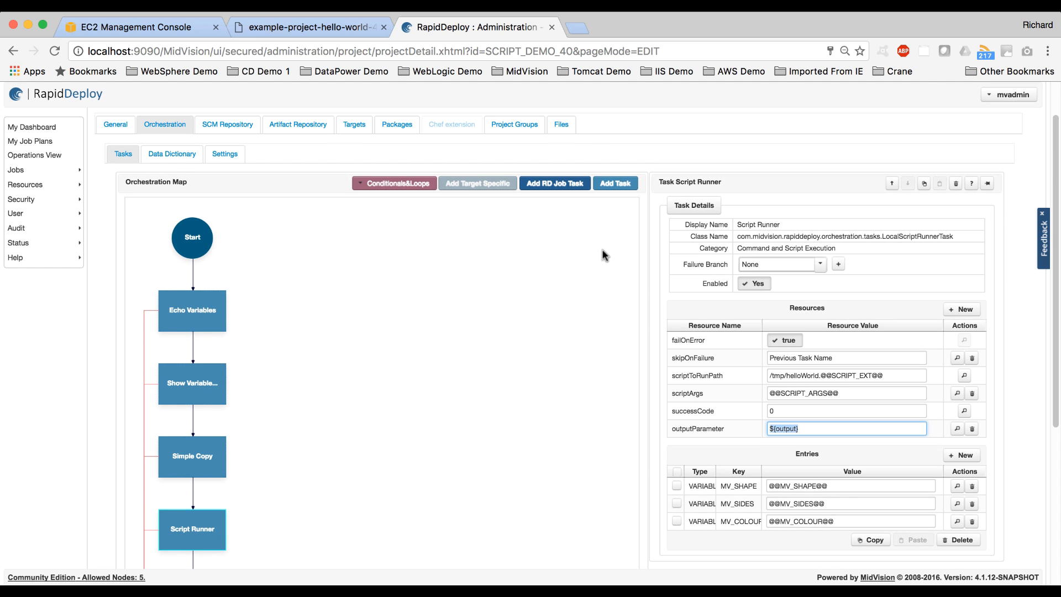
pyautogui.click(201, 528)
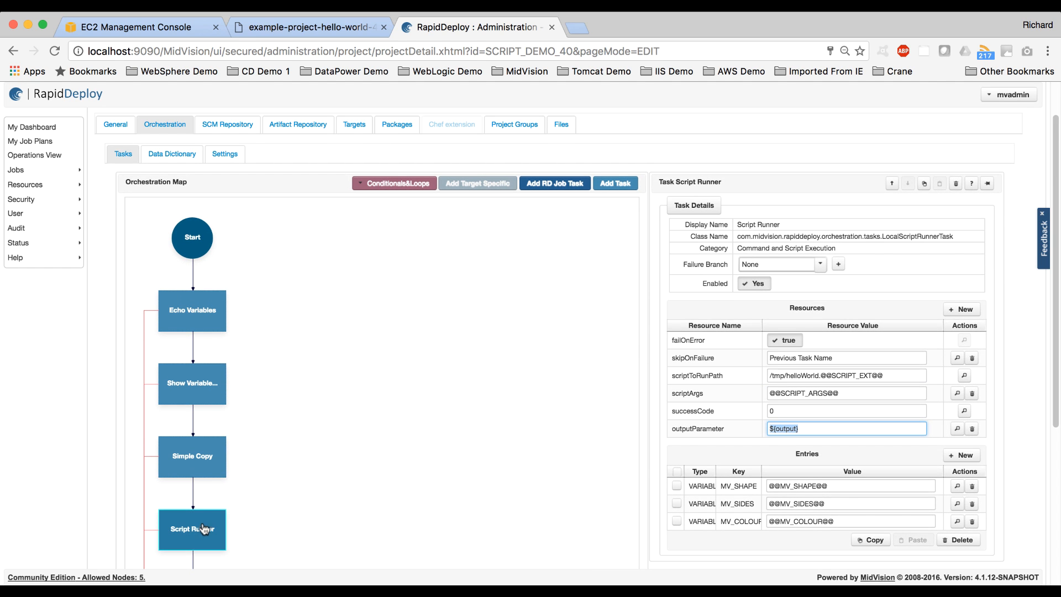
pyautogui.click(615, 183)
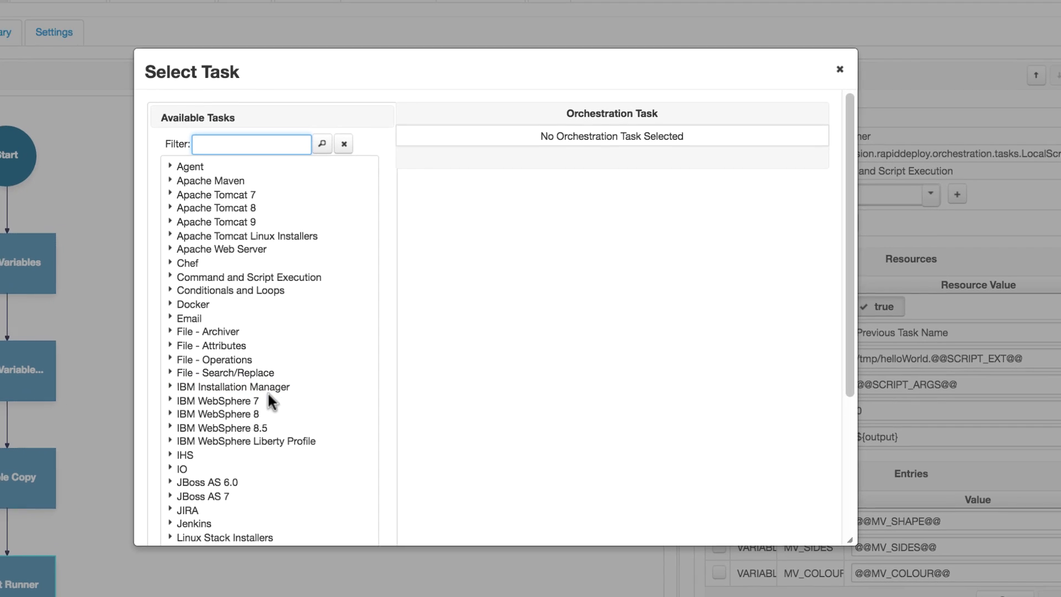
pyautogui.scroll(-1, 346, 396)
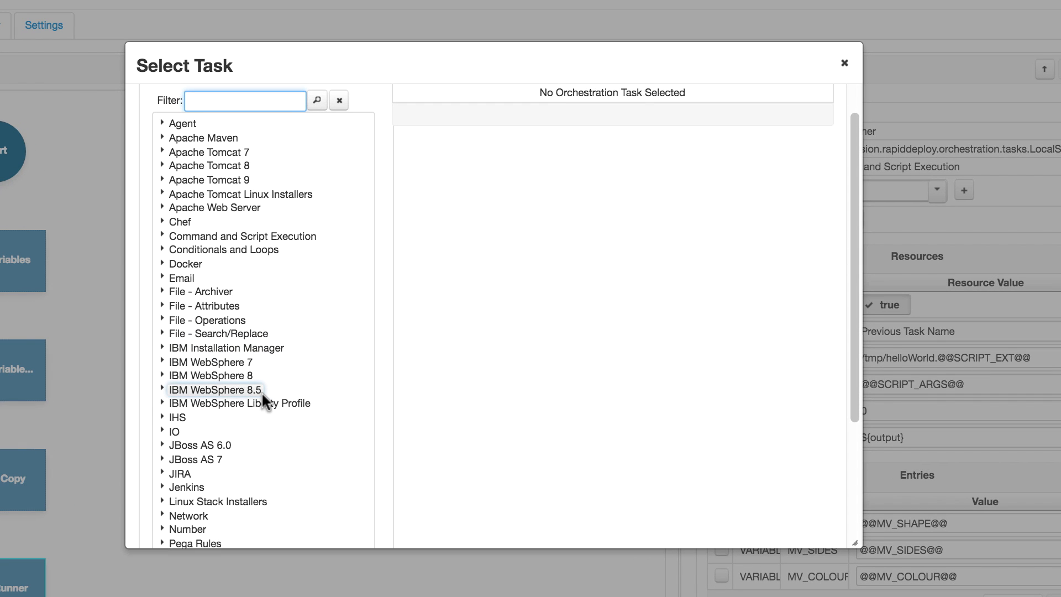
pyautogui.scroll(-1, 346, 396)
pyautogui.scroll(-1, 262, 394)
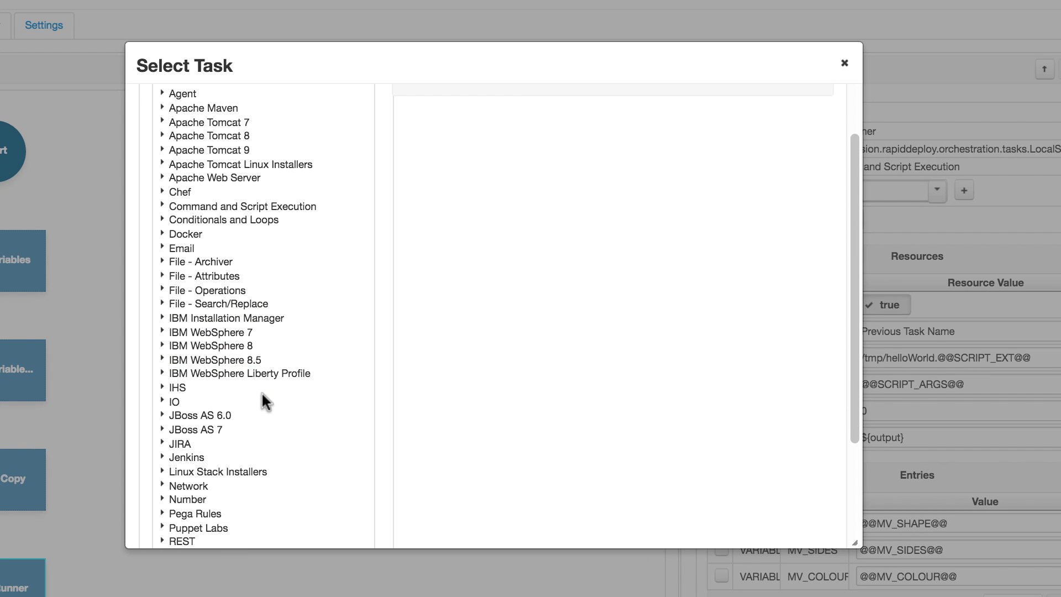
pyautogui.scroll(-1, 262, 394)
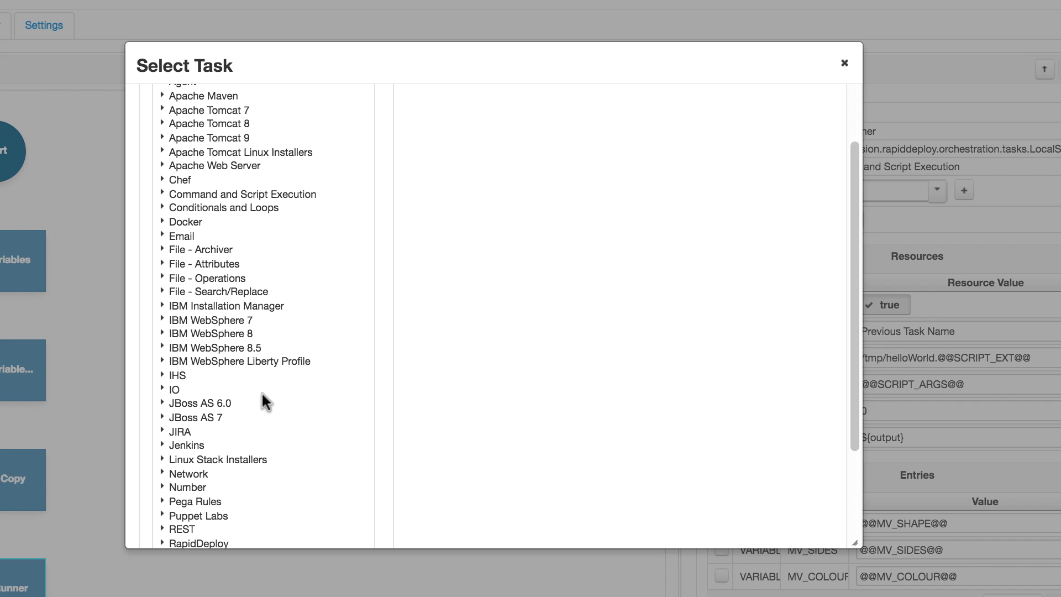
pyautogui.scroll(-10, 263, 394)
pyautogui.click(165, 475)
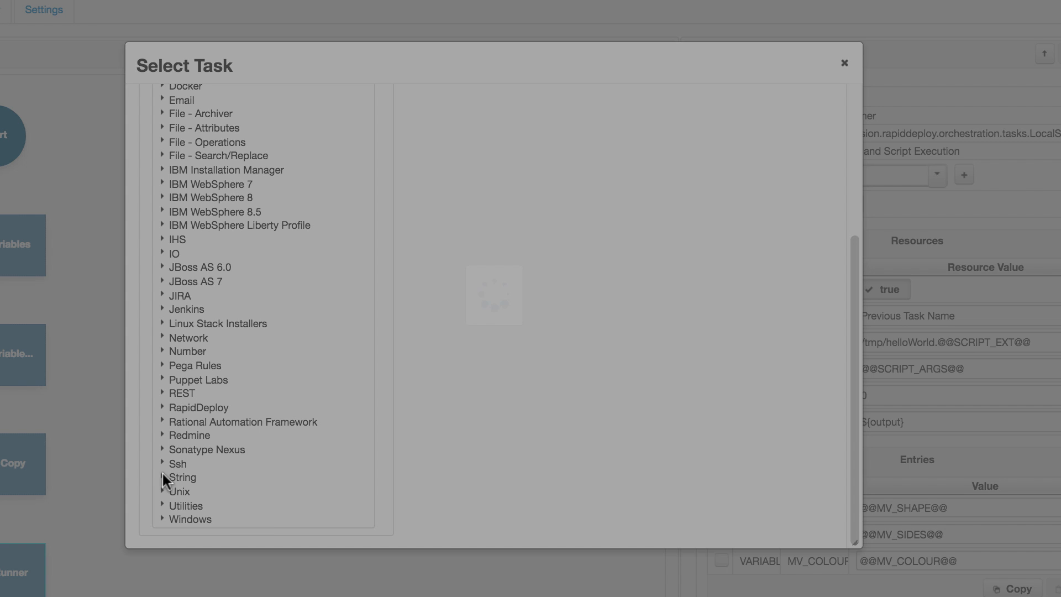
pyautogui.scroll(-5, 367, 357)
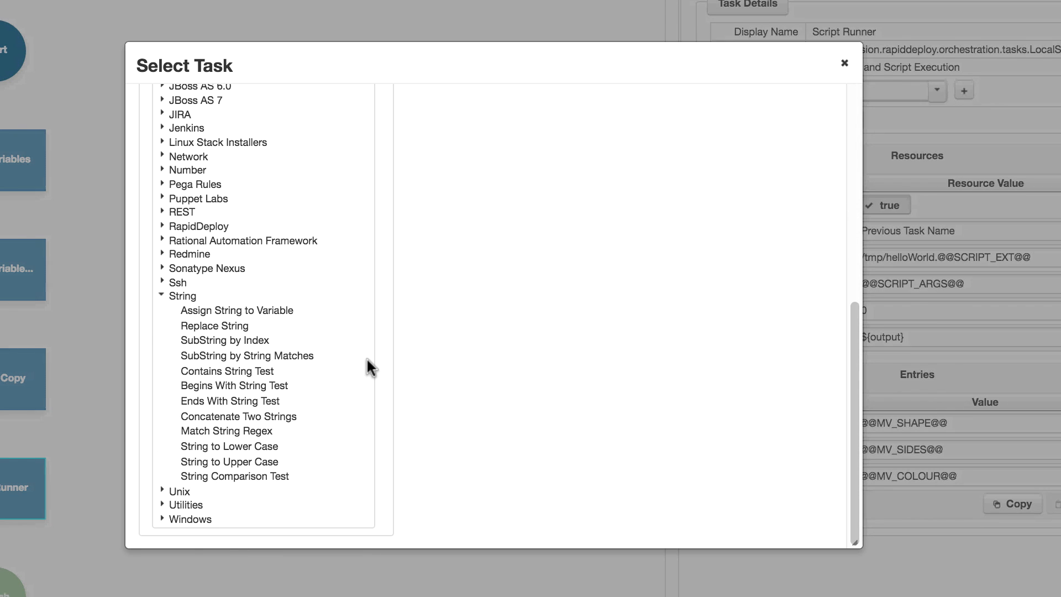
pyautogui.click(229, 370)
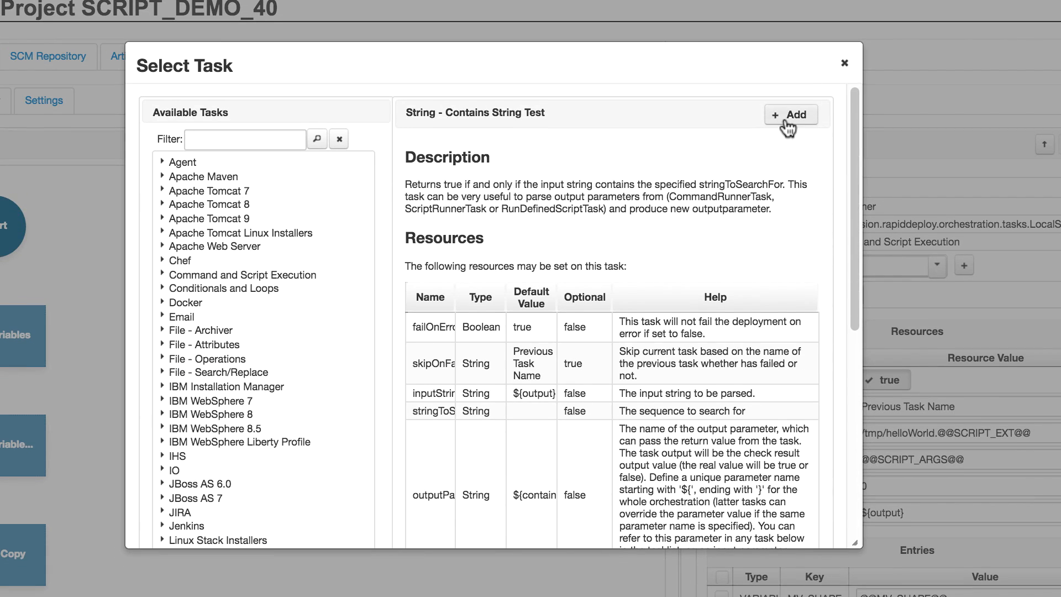
pyautogui.click(788, 116)
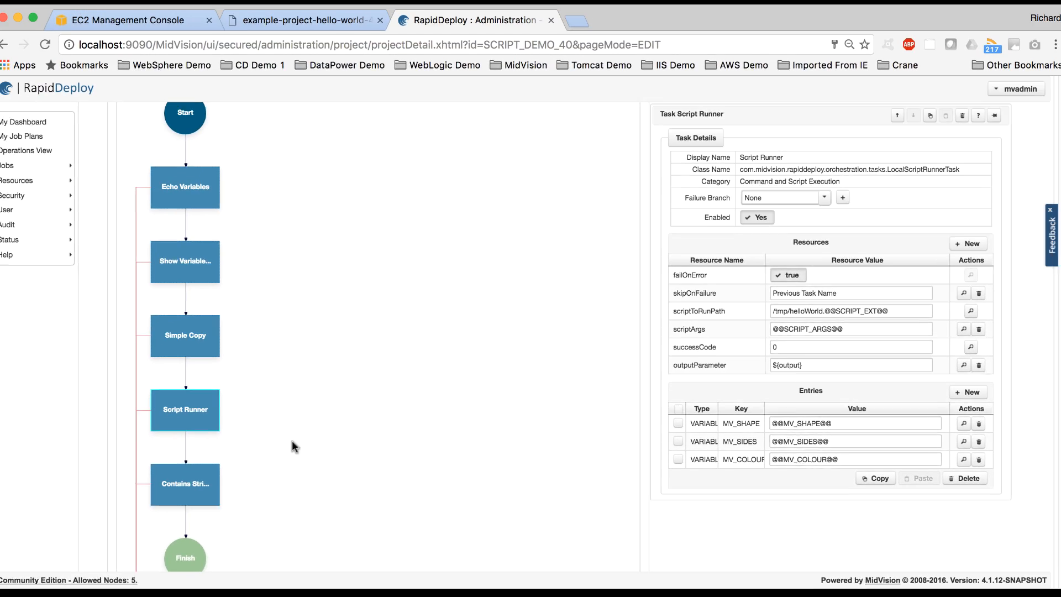
pyautogui.click(193, 486)
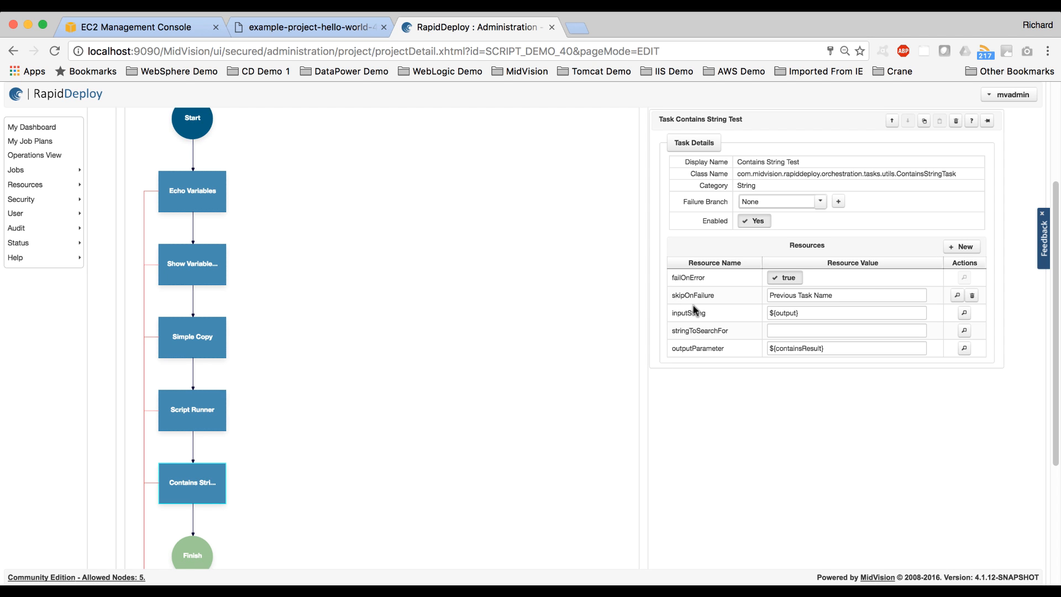
pyautogui.moveTo(803, 312); pyautogui.dragTo(765, 313)
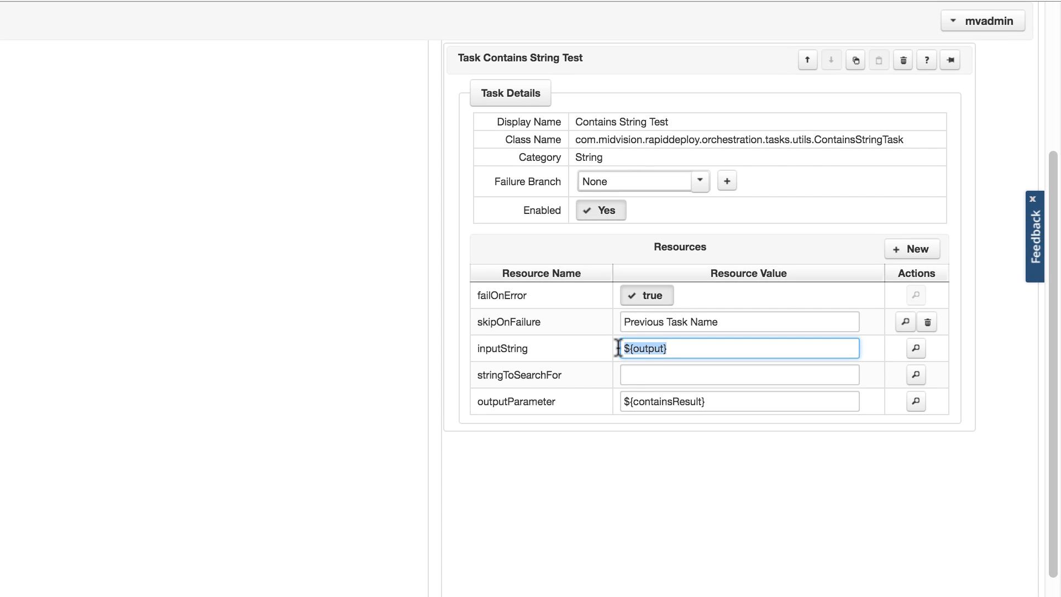
pyautogui.click(634, 374)
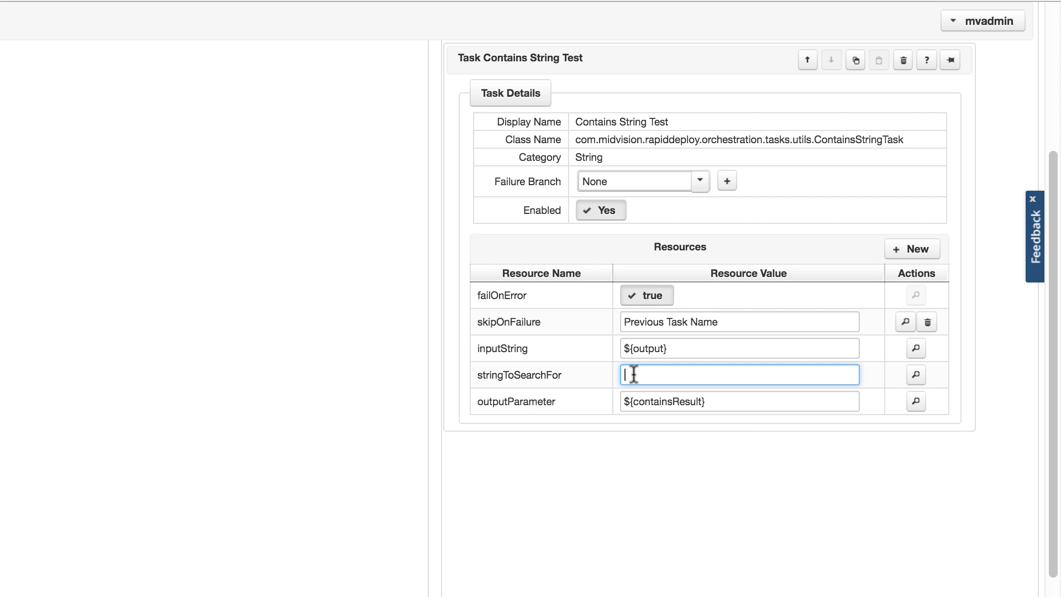
pyautogui.write('@@MV')
pyautogui.write('_COLOUR@@')
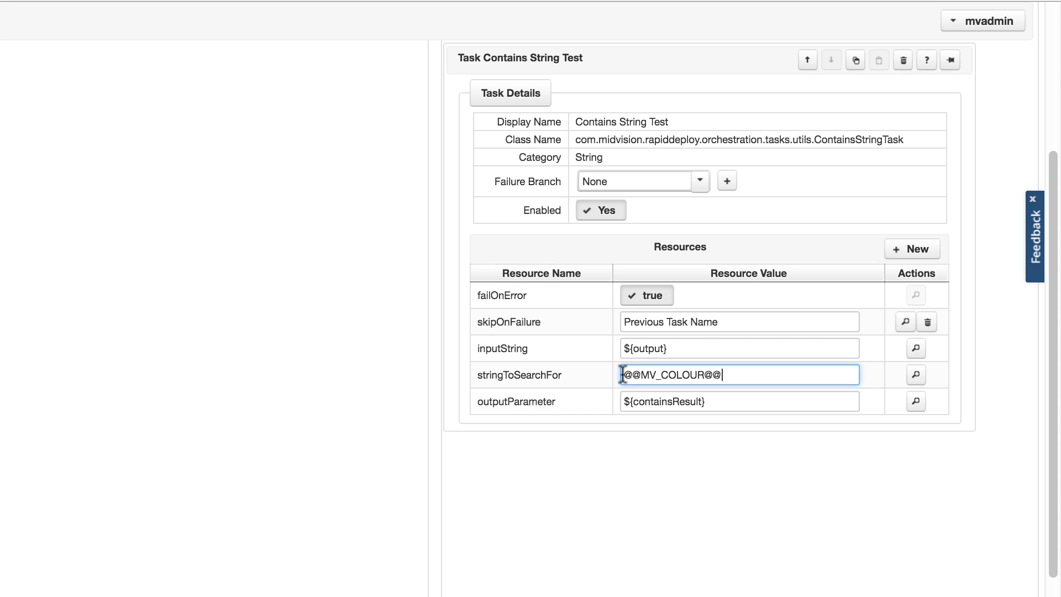
pyautogui.moveTo(622, 375); pyautogui.dragTo(725, 374)
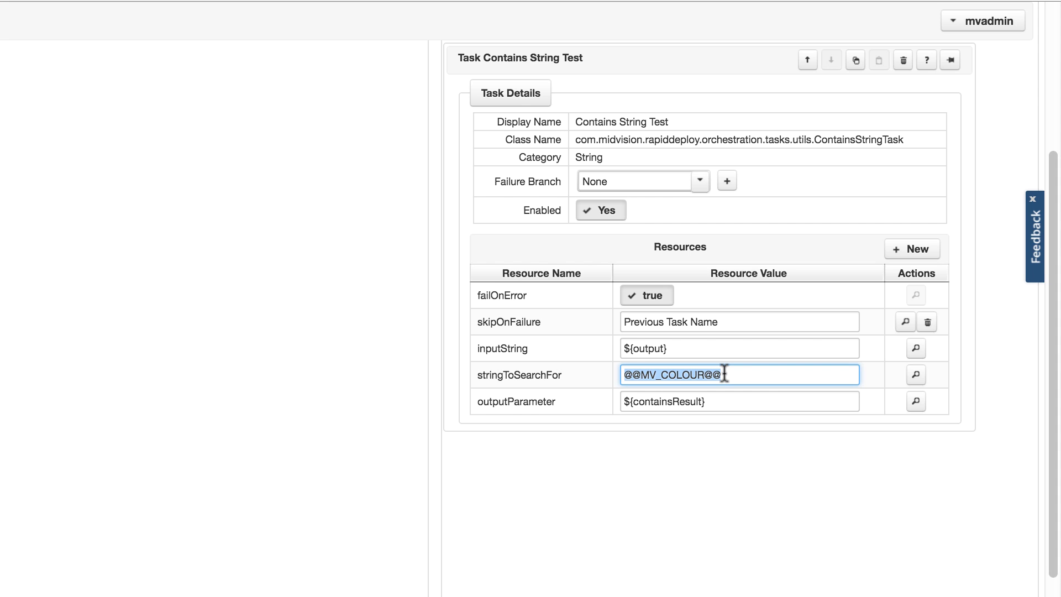
# Step: Copy the Contains String Test task's outputParameter value, ${containsResult}
pyautogui.click(665, 401)
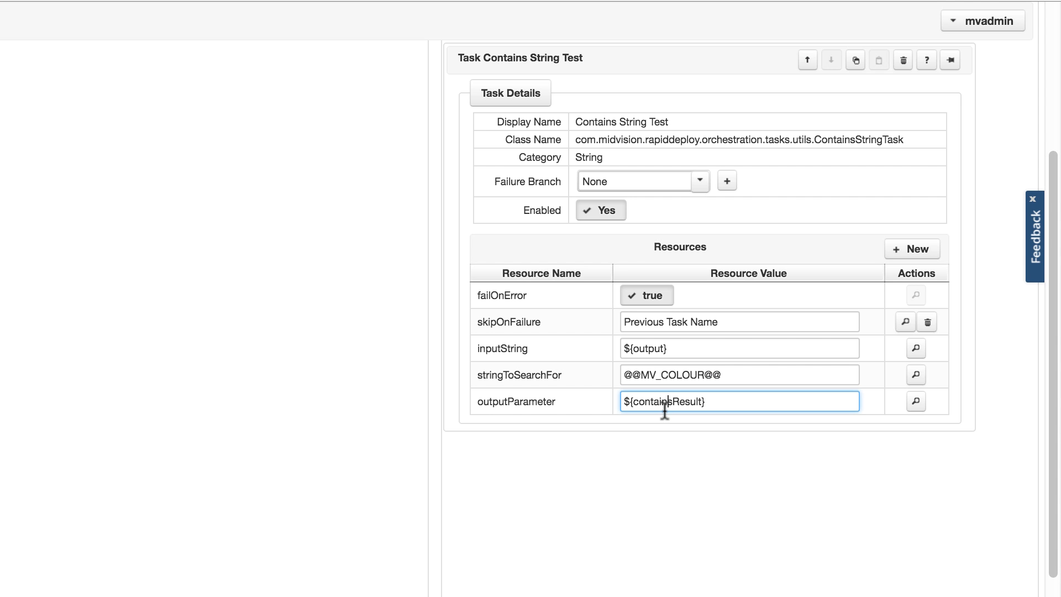
pyautogui.tripleClick(665, 401)
pyautogui.press('super+c')
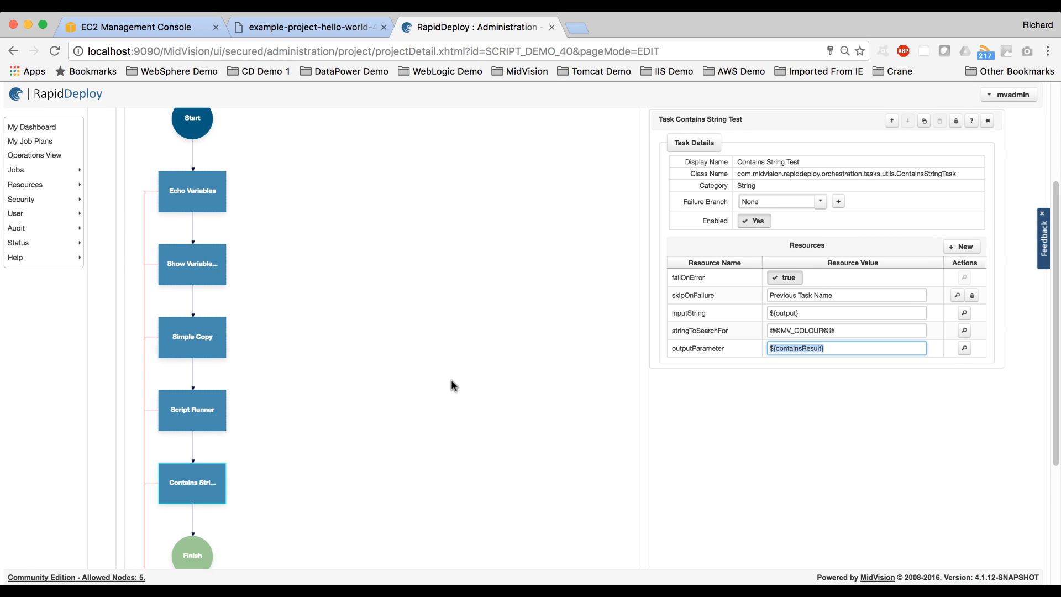
# Step: Add an If statement to the orchestration map after the Contains String Test task
pyautogui.scroll(3, 451, 379)
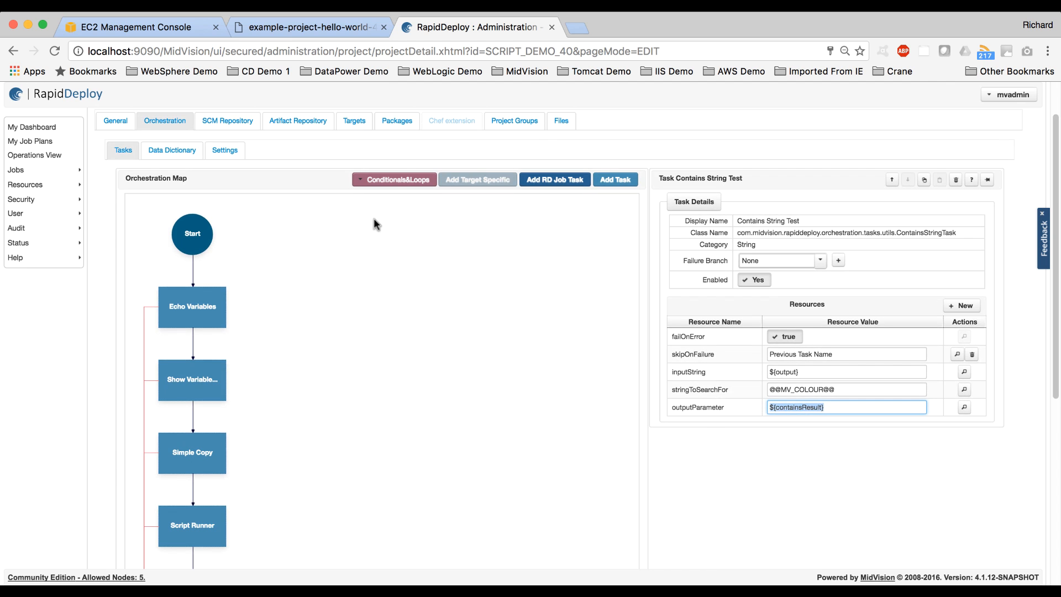
pyautogui.click(399, 180)
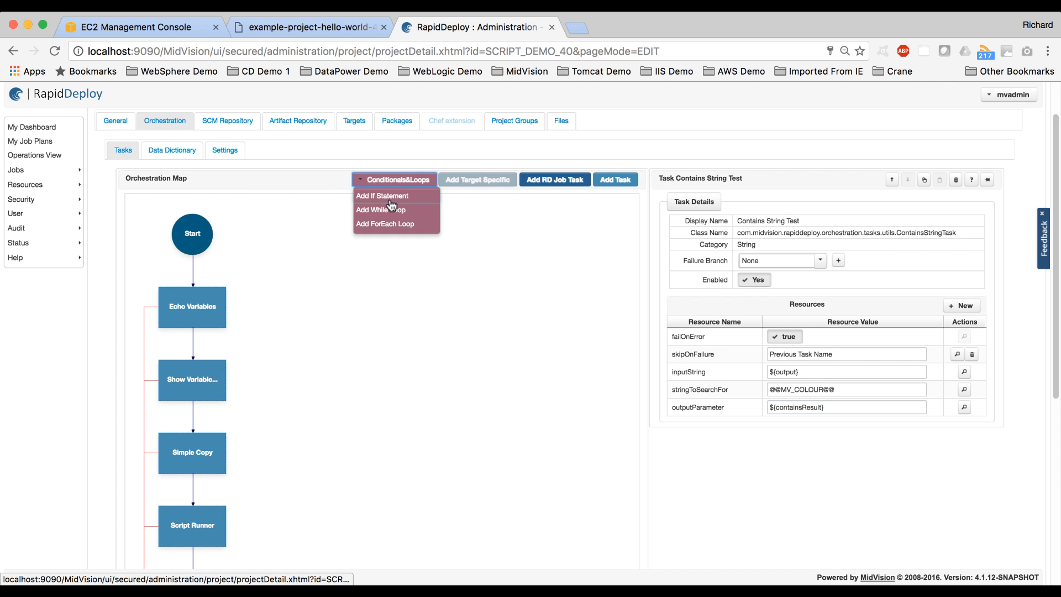
pyautogui.click(389, 196)
pyautogui.scroll(-4, 386, 337)
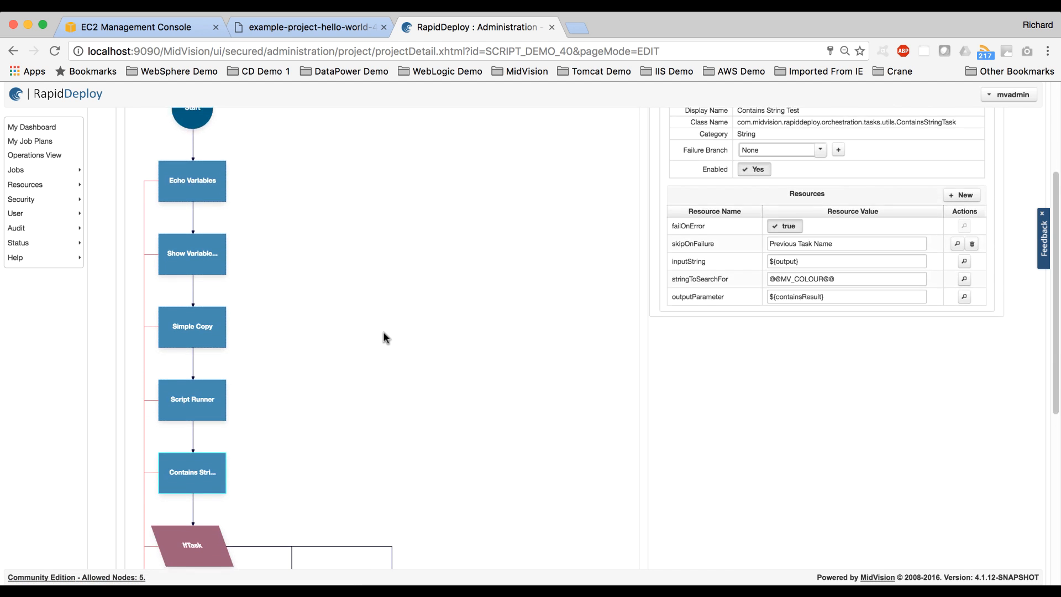
# Step: Set the IfTask's conditionParameter to the copied value ${containsResult}
pyautogui.click(206, 471)
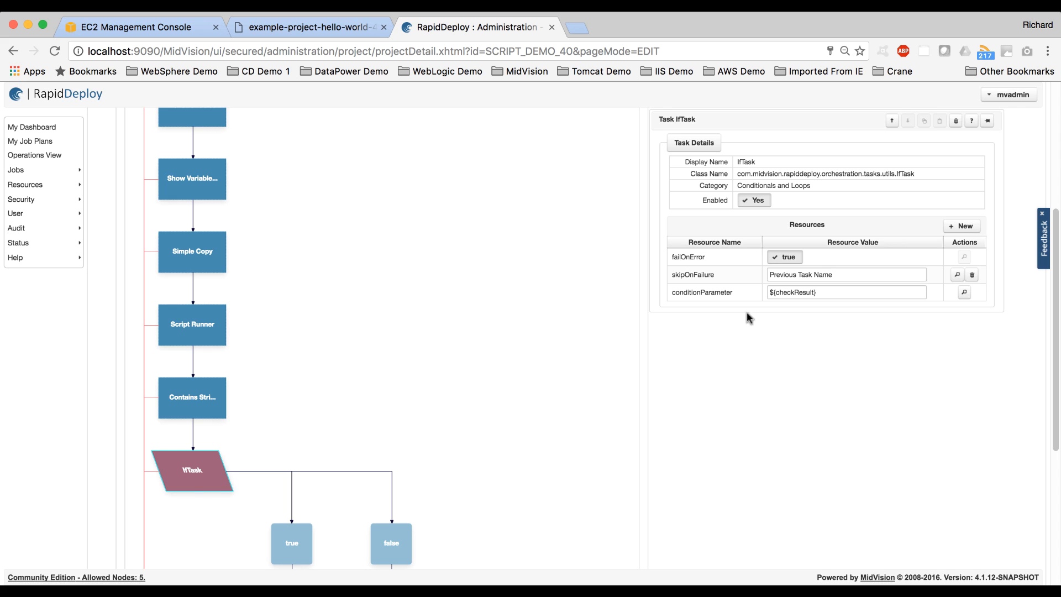
pyautogui.tripleClick(781, 291)
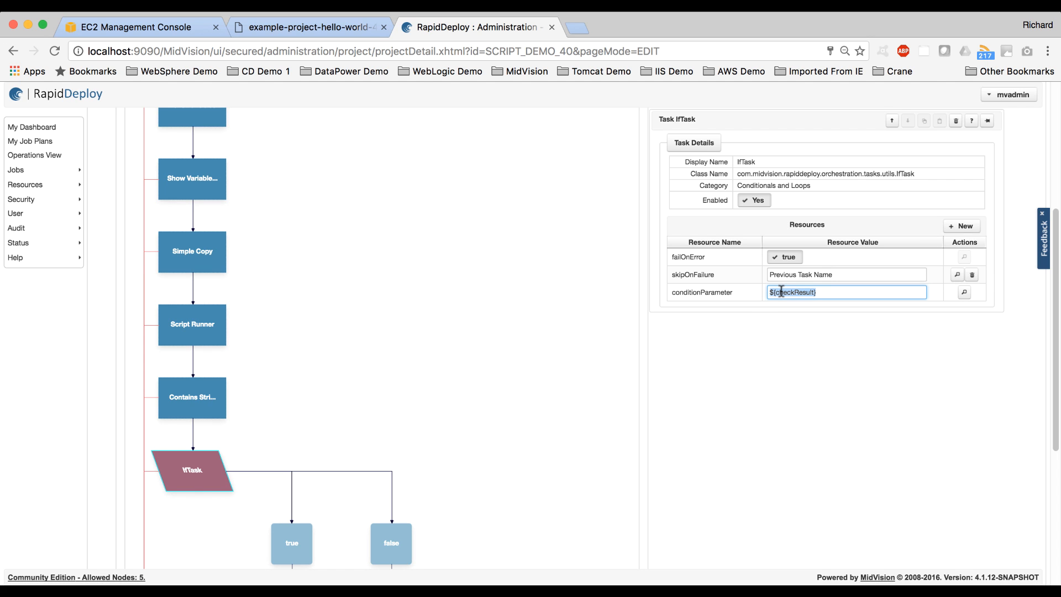
pyautogui.press('super+v')
# Step: Add a Fail Job task from the Conditionals and Loops category to the IfTask's false branch
pyautogui.scroll(-5, 546, 386)
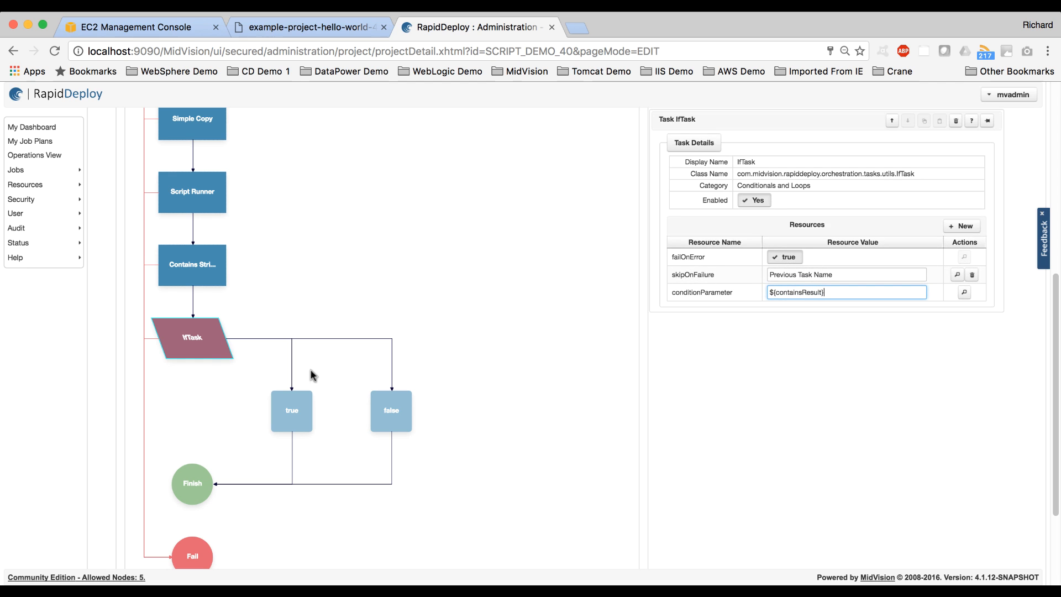
pyautogui.click(294, 402)
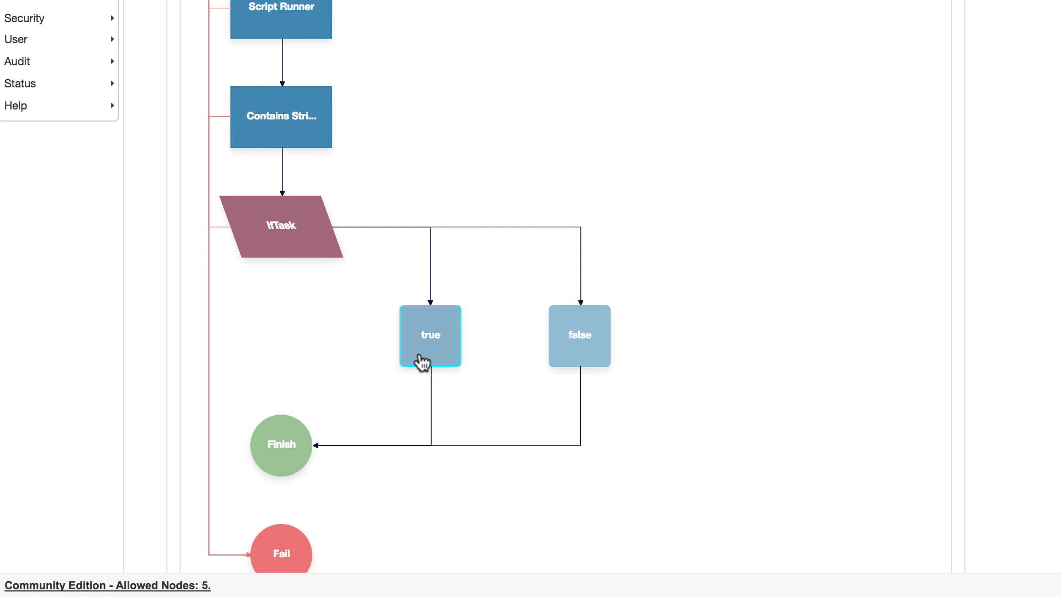
pyautogui.click(579, 344)
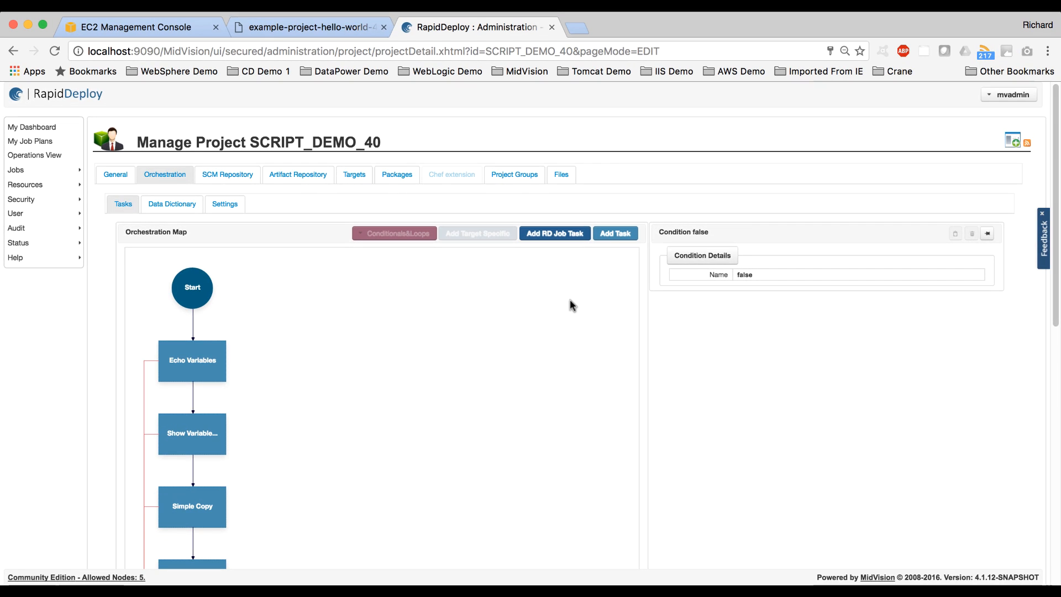
pyautogui.click(611, 237)
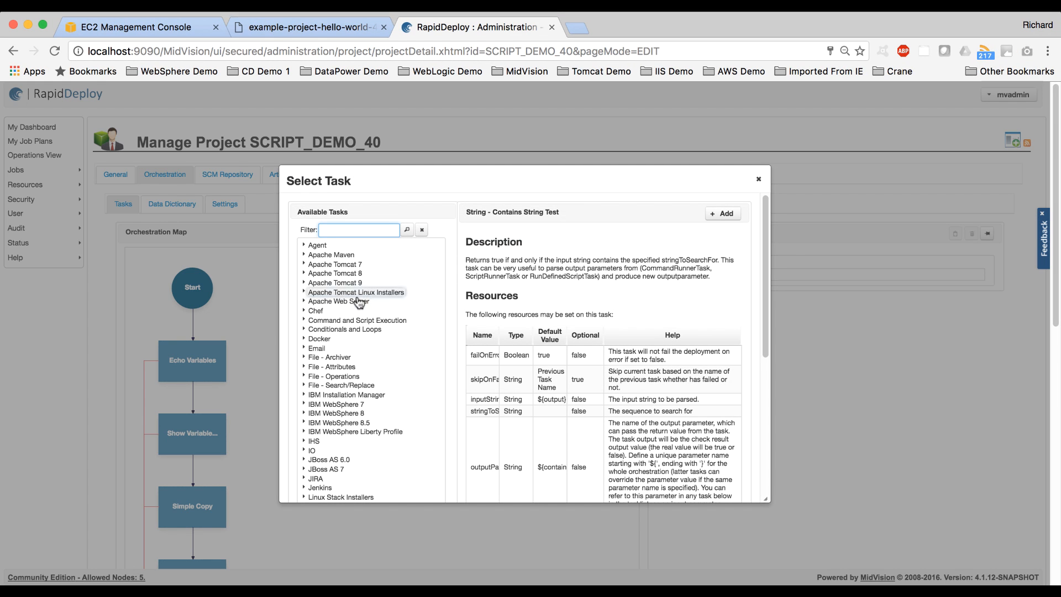
pyautogui.click(303, 329)
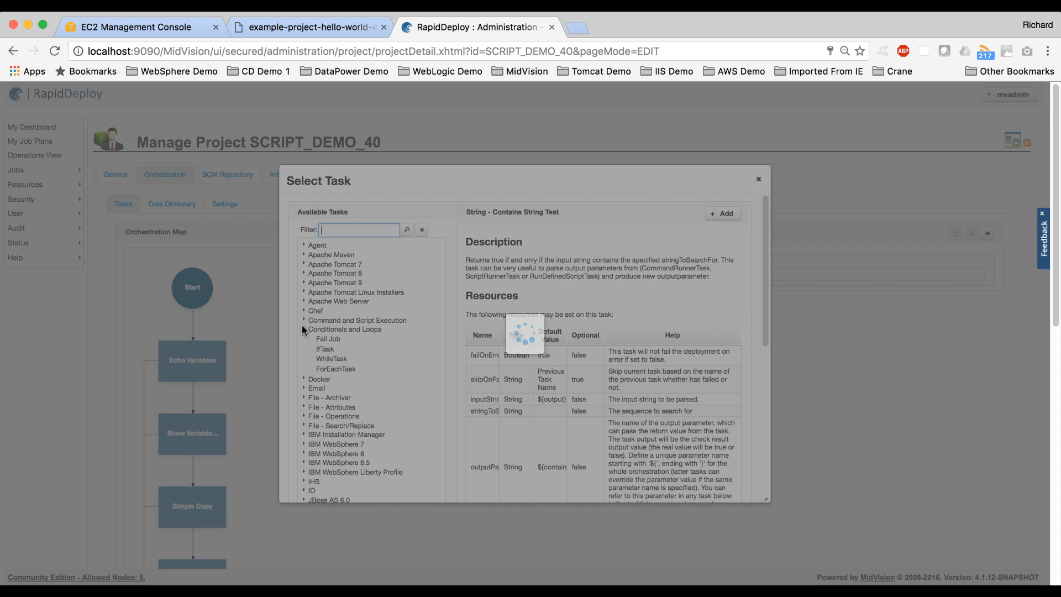
pyautogui.click(337, 339)
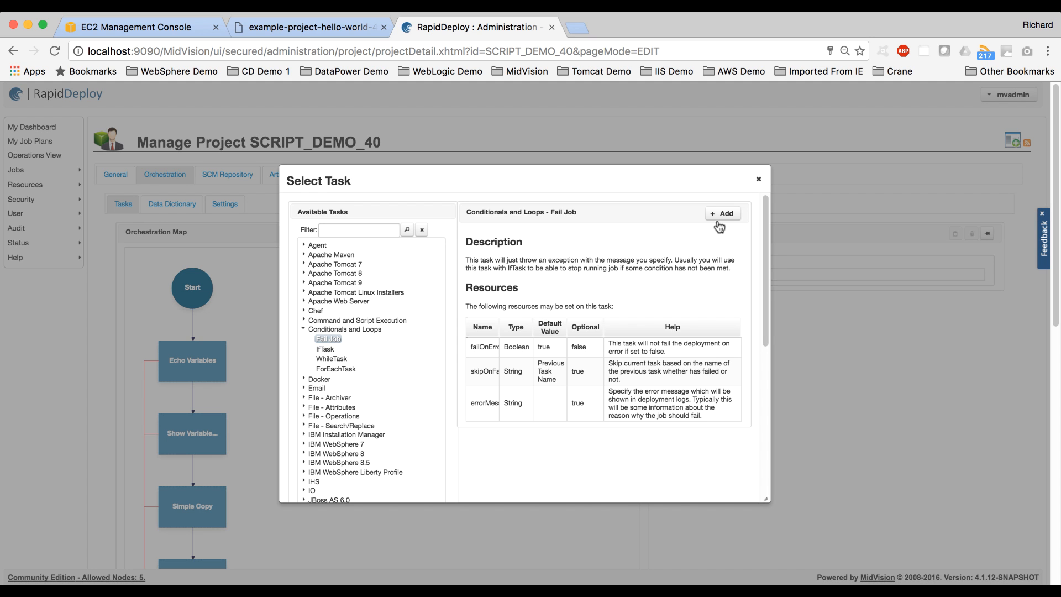
pyautogui.click(722, 213)
pyautogui.scroll(-10, 391, 449)
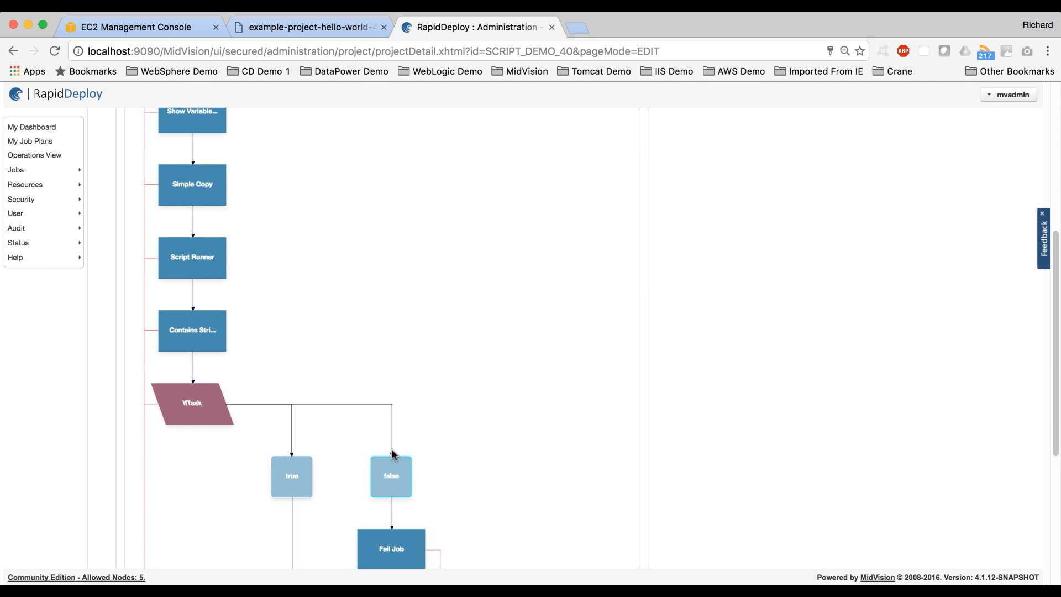
# Step: Set the Fail Job task's errorMessage to "Failed due to script error"
pyautogui.click(391, 497)
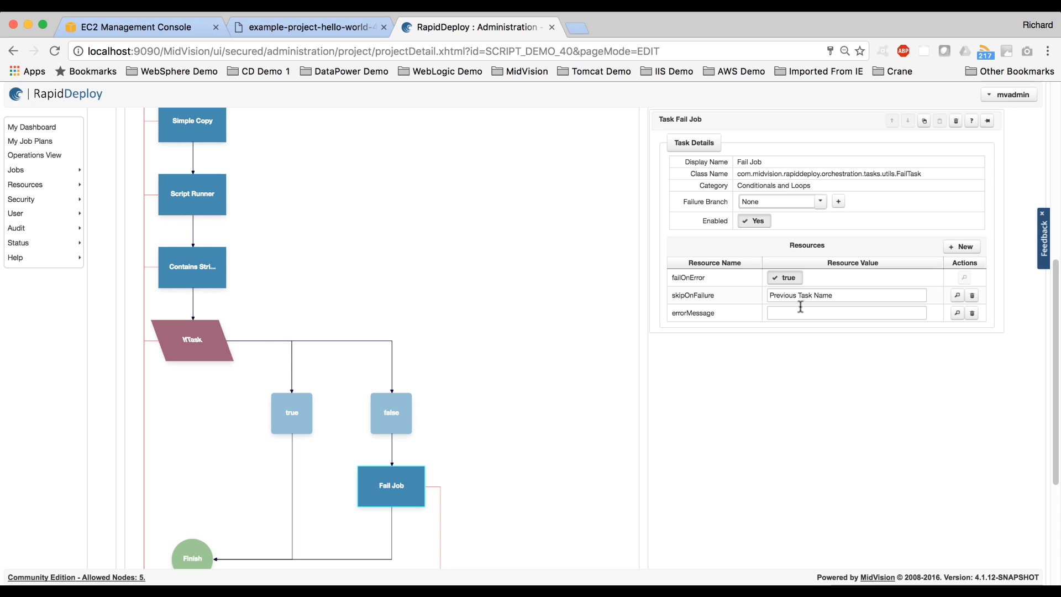
pyautogui.click(798, 312)
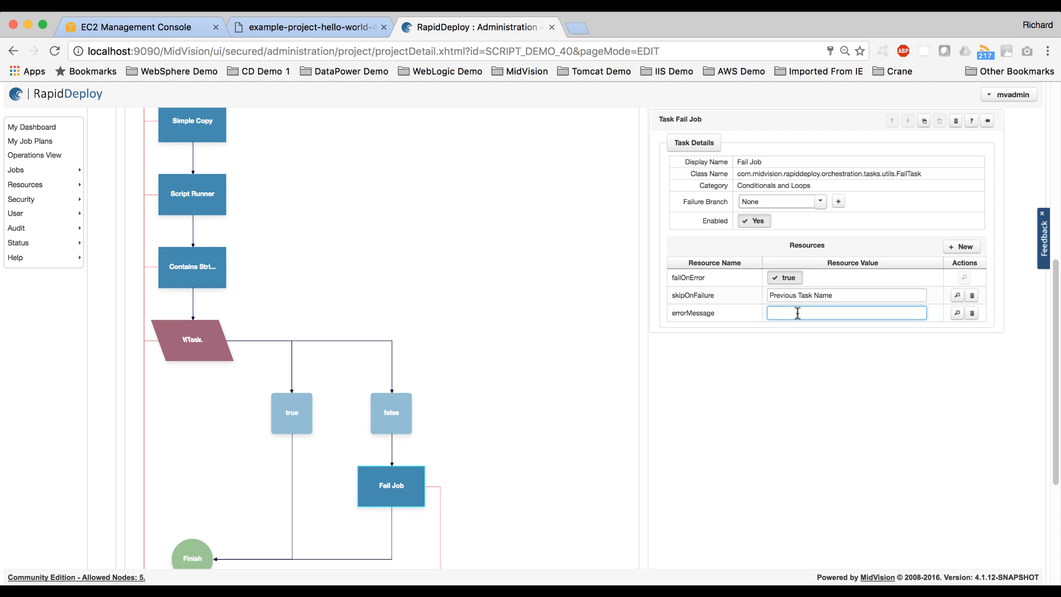
pyautogui.write('Failed due to script error')
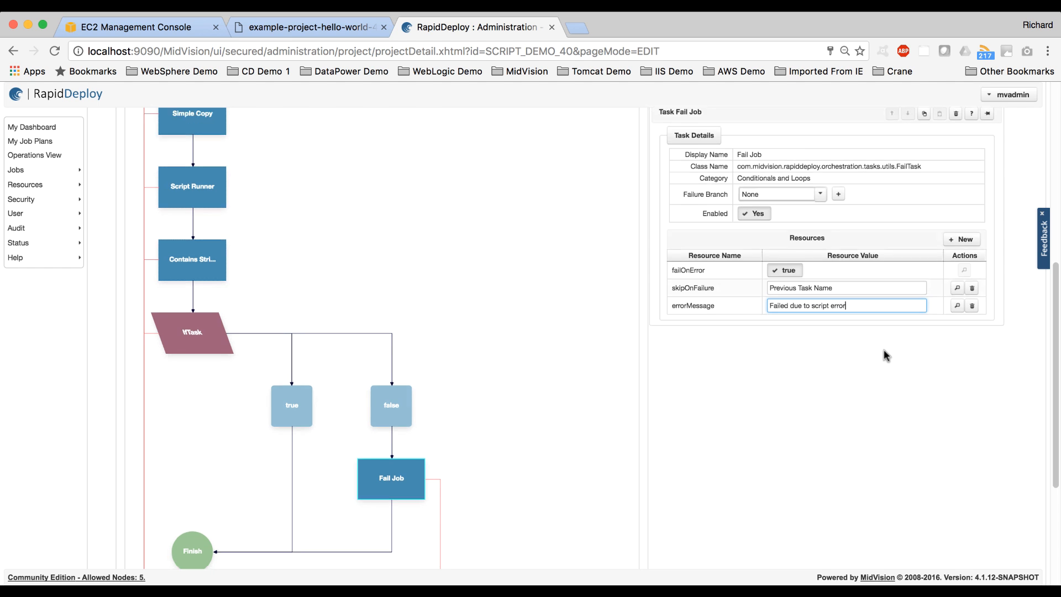
# Step: Save the project with Discover Data Dictionary enabled, staying in the project editor
pyautogui.scroll(-5, 884, 355)
pyautogui.click(780, 538)
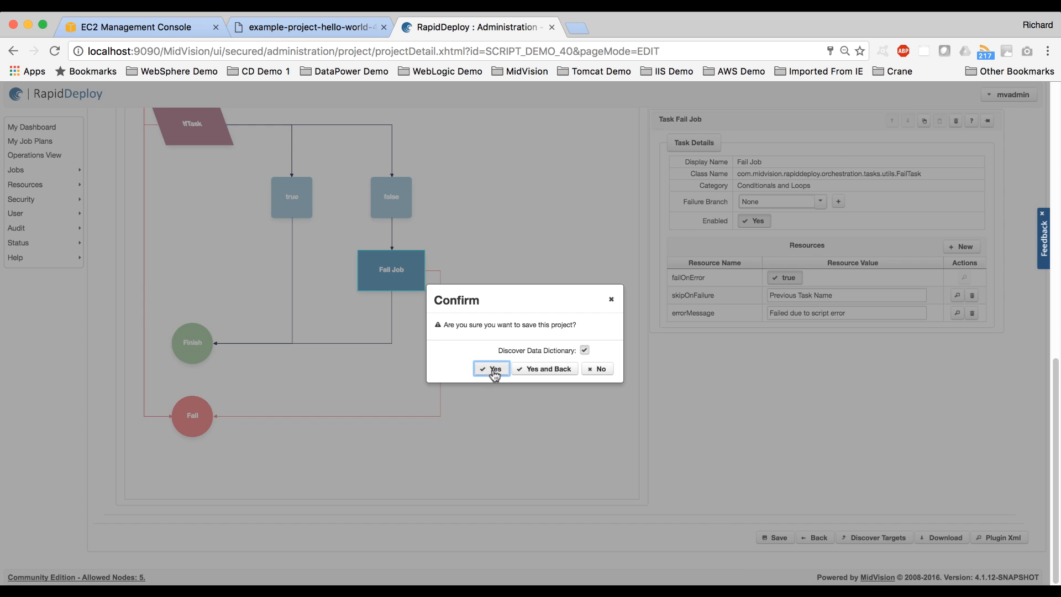
pyautogui.click(491, 369)
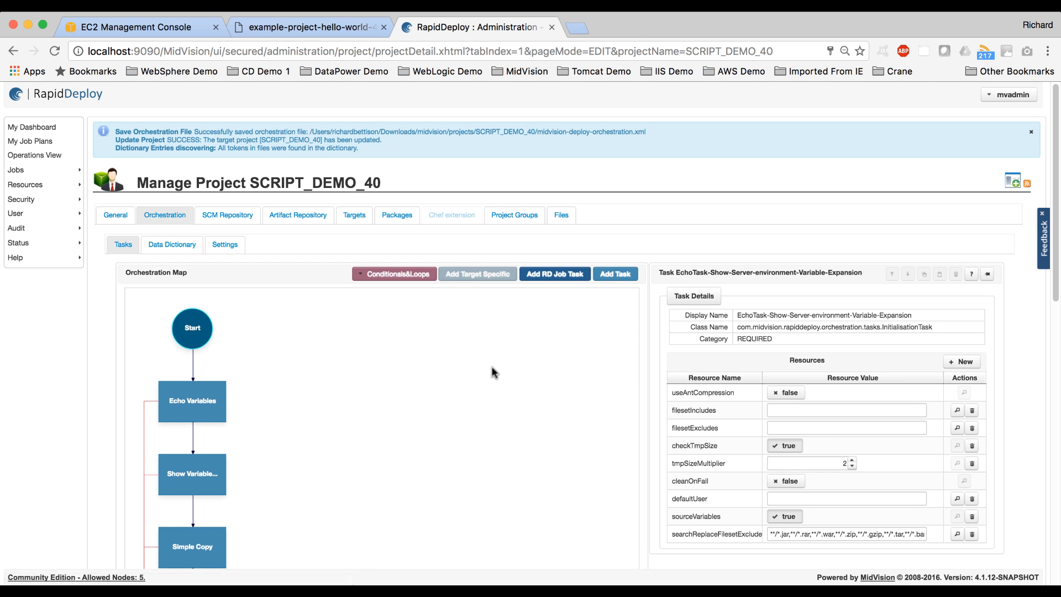
# Step: Add a new failure branch to the Script Runner task and examine its path through the orchestration map
pyautogui.scroll(-10, 492, 367)
pyautogui.scroll(-1, 494, 371)
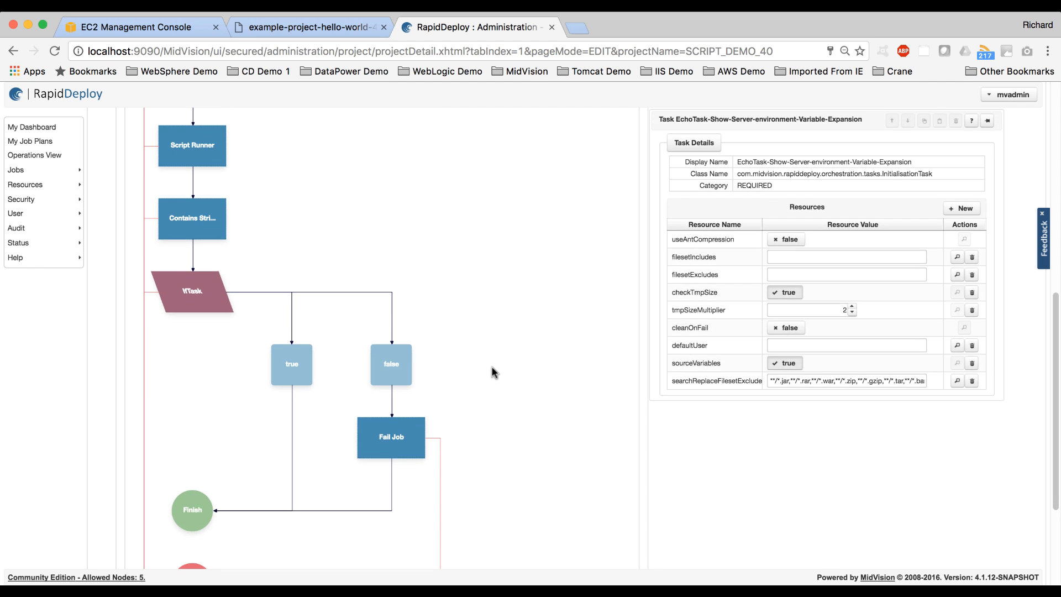
pyautogui.scroll(-2, 494, 371)
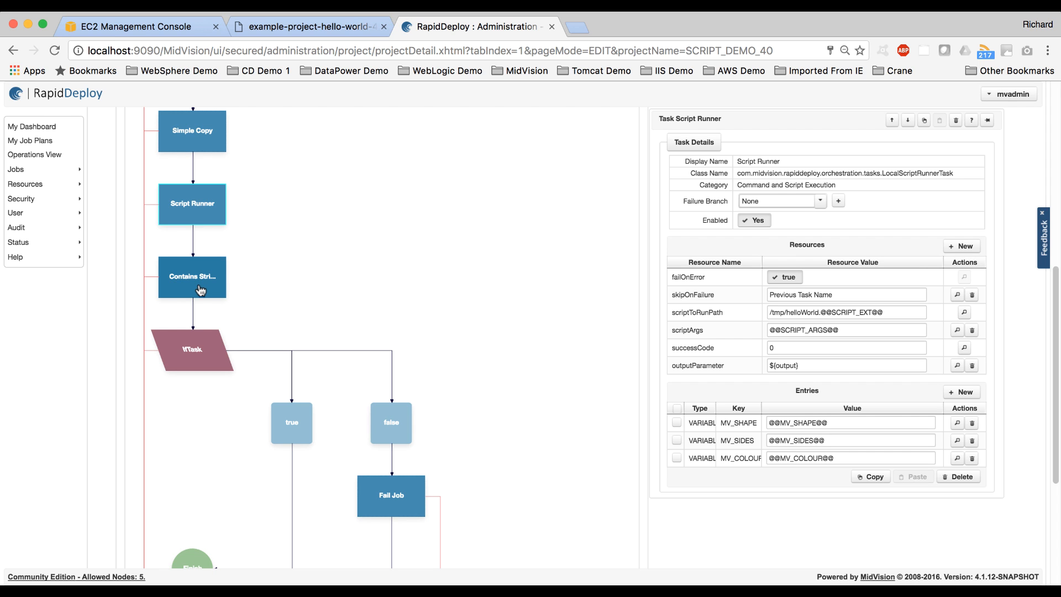
pyautogui.scroll(-2, 188, 394)
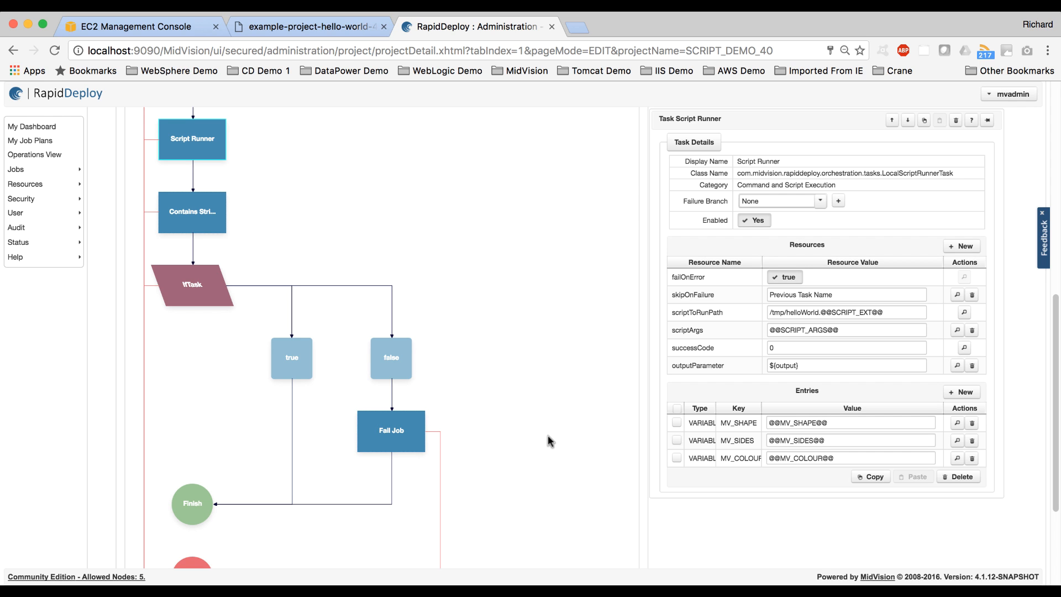
pyautogui.scroll(4, 549, 436)
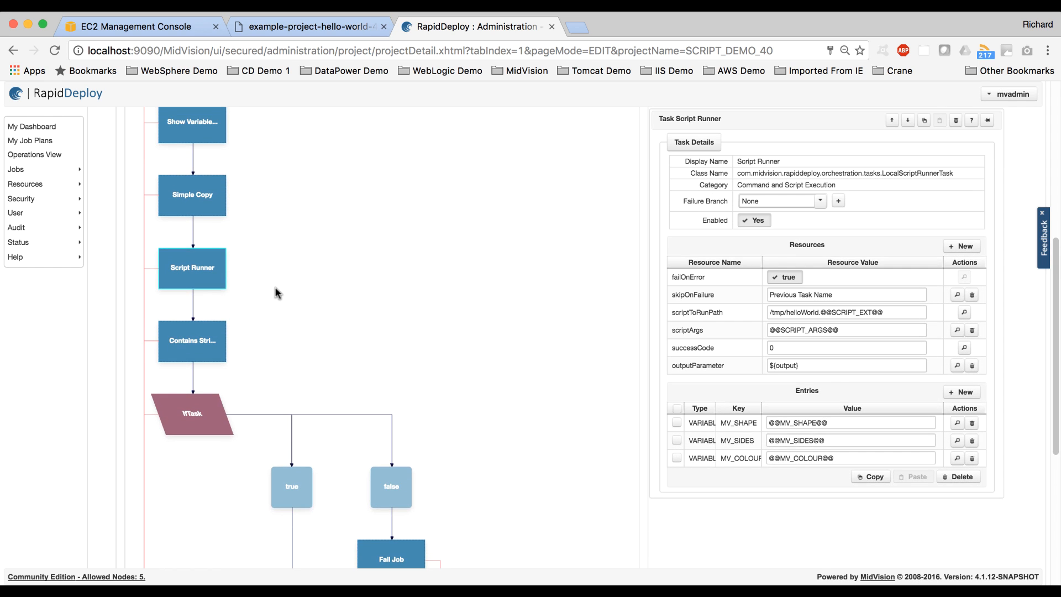
pyautogui.click(819, 203)
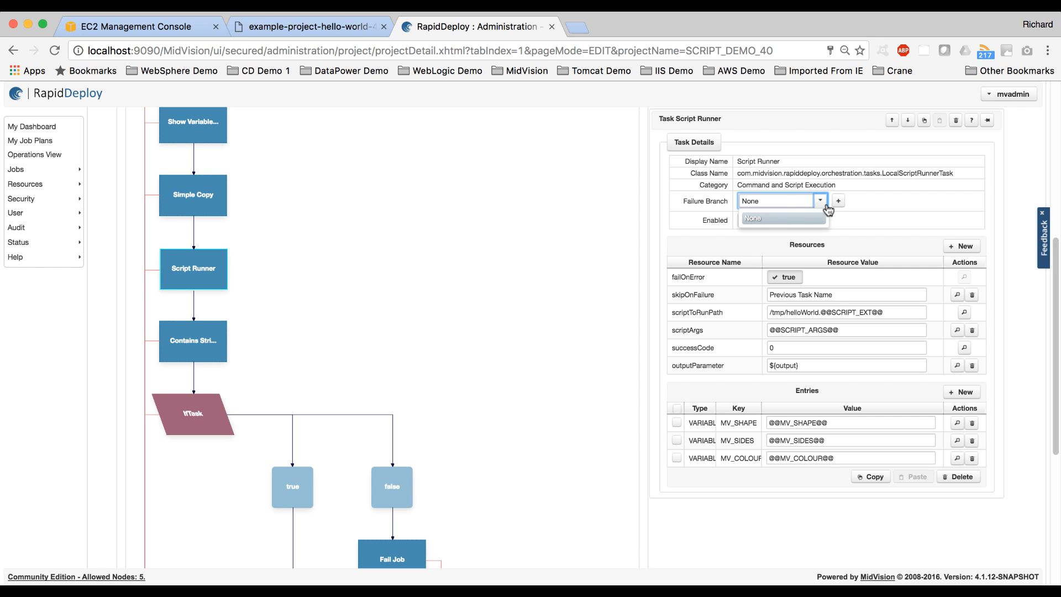
pyautogui.click(846, 218)
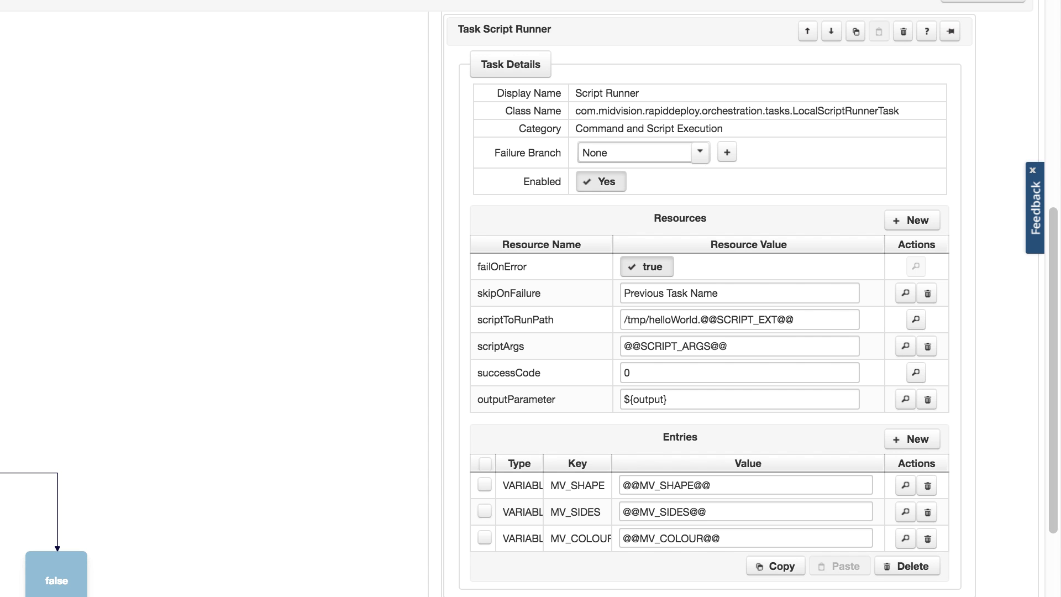
pyautogui.click(729, 153)
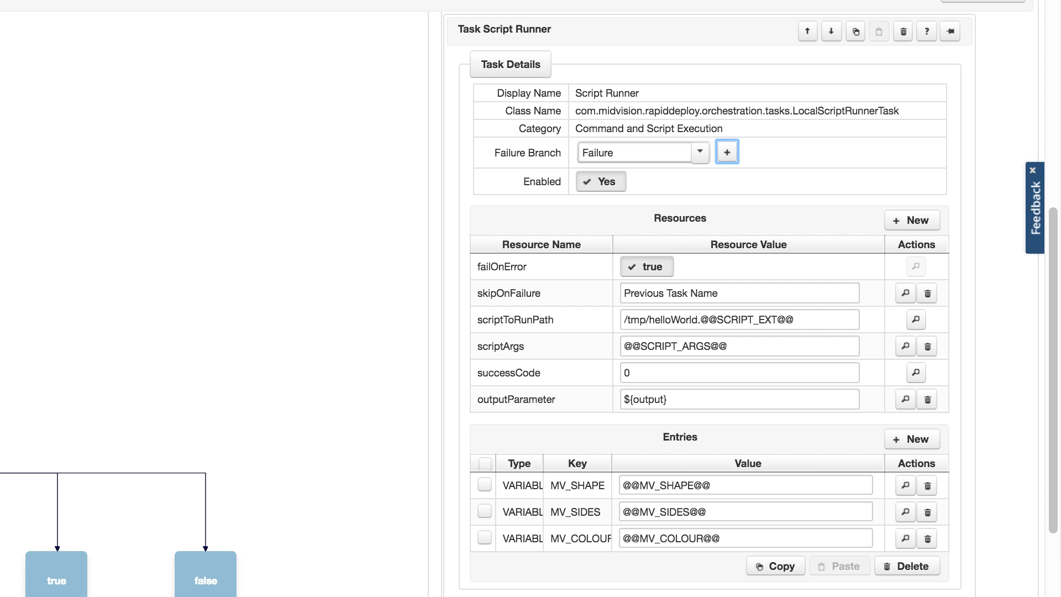
pyautogui.click(192, 317)
pyautogui.scroll(-2, 161, 430)
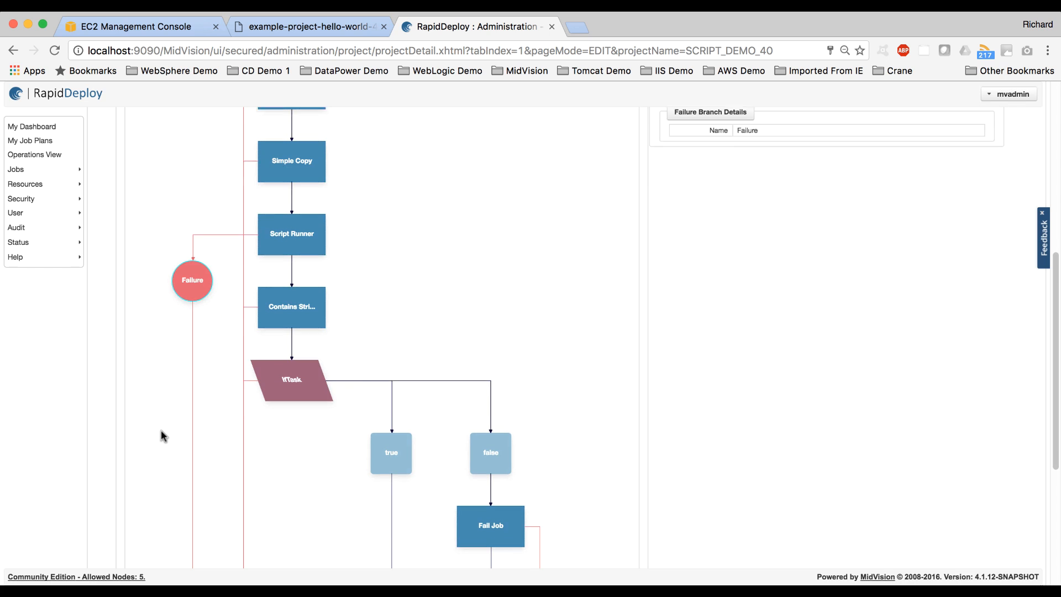
pyautogui.scroll(-2, 180, 496)
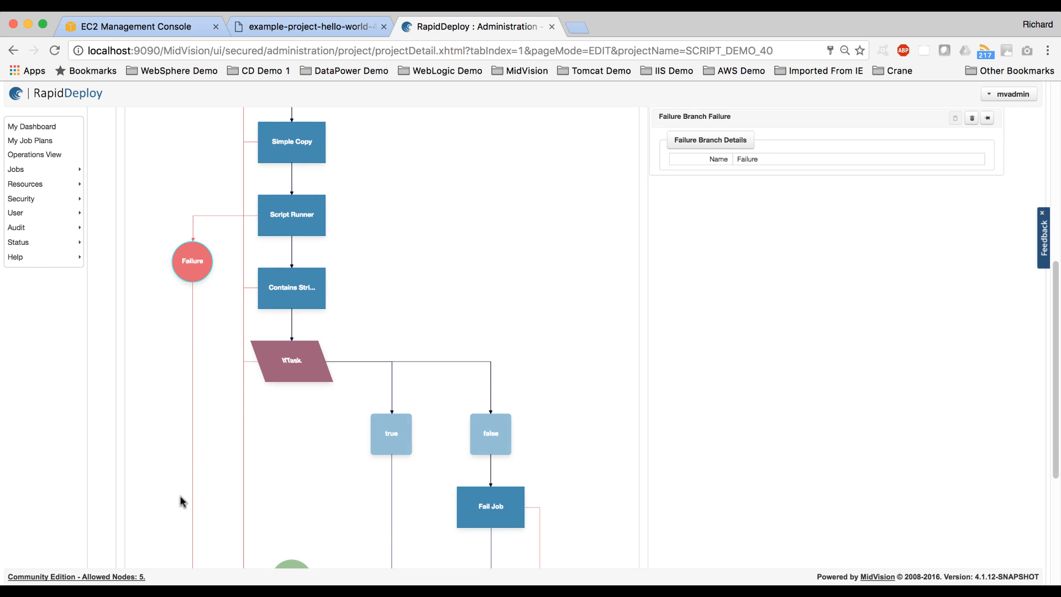
pyautogui.scroll(-2, 180, 502)
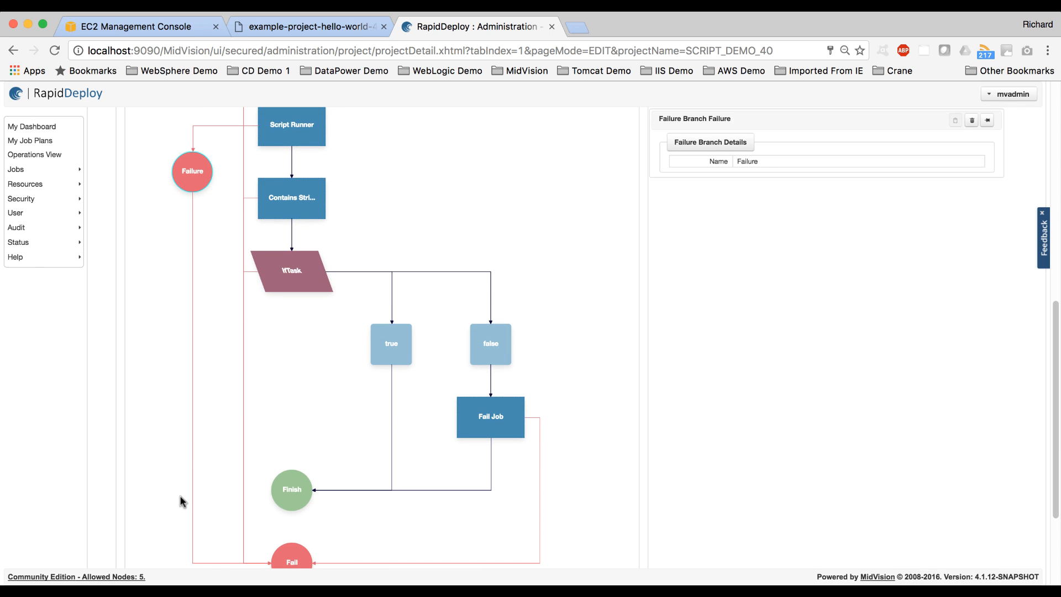
# Step: Delete the failure branch of the Script Runner task from the orchestration map
pyautogui.scroll(5, 183, 501)
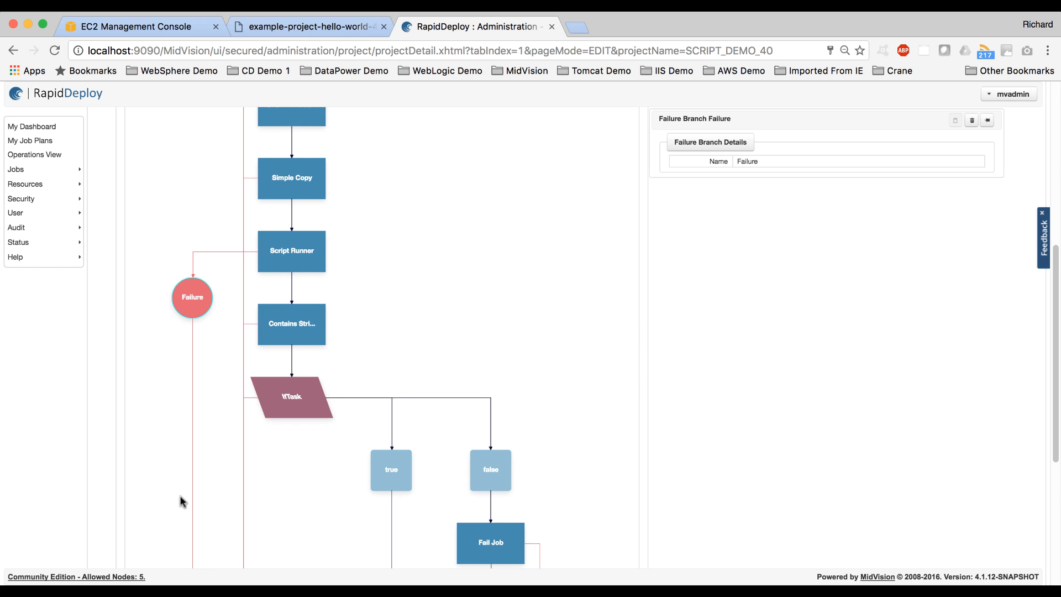
pyautogui.scroll(4, 182, 501)
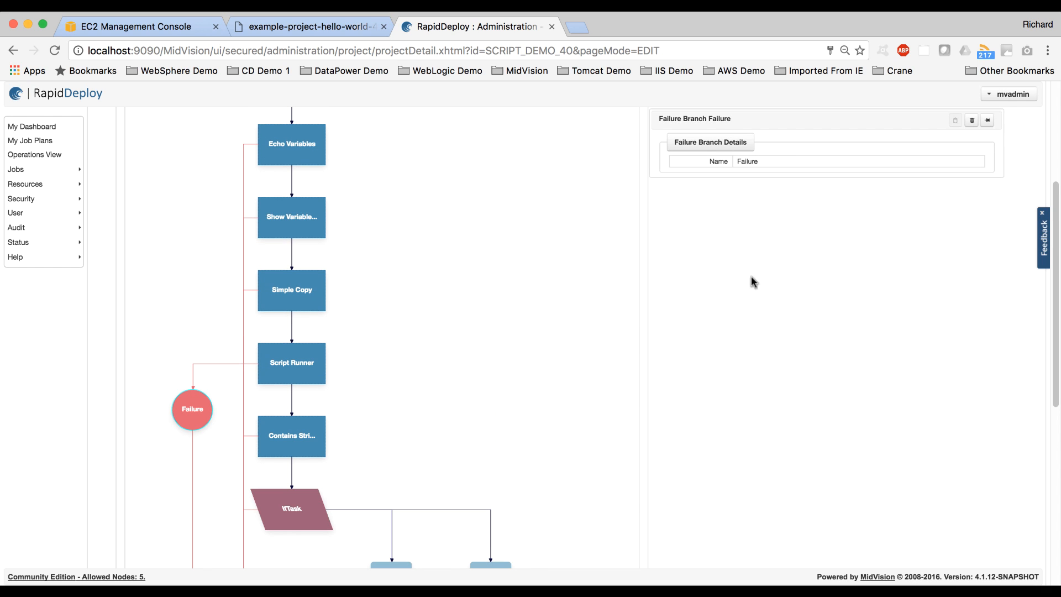
pyautogui.click(972, 121)
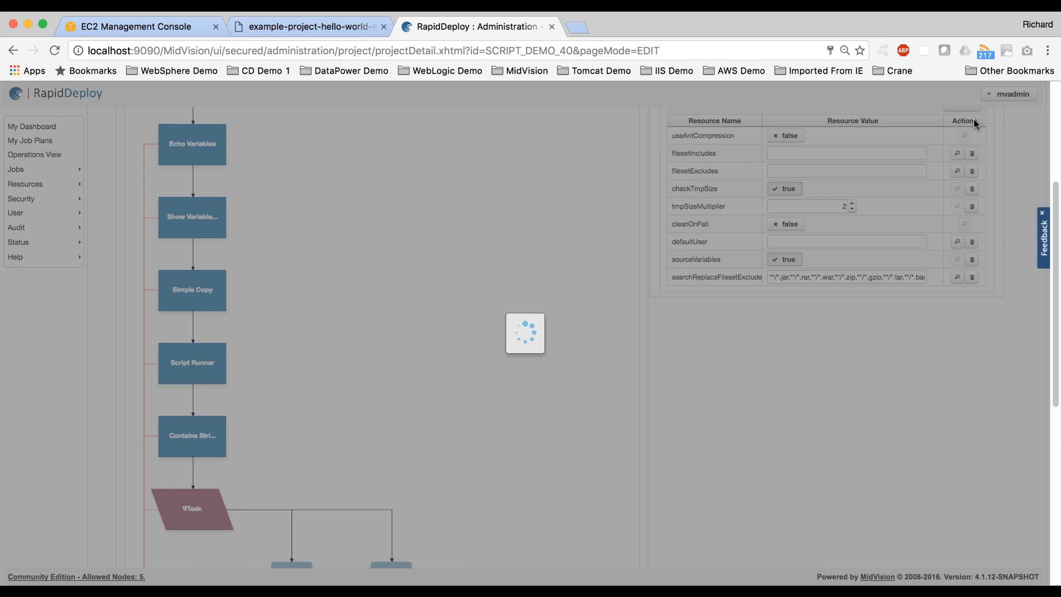
# Step: Review the project's orchestration data dictionary entries and its orchestration settings for working directory, log level and email
pyautogui.scroll(5, 555, 324)
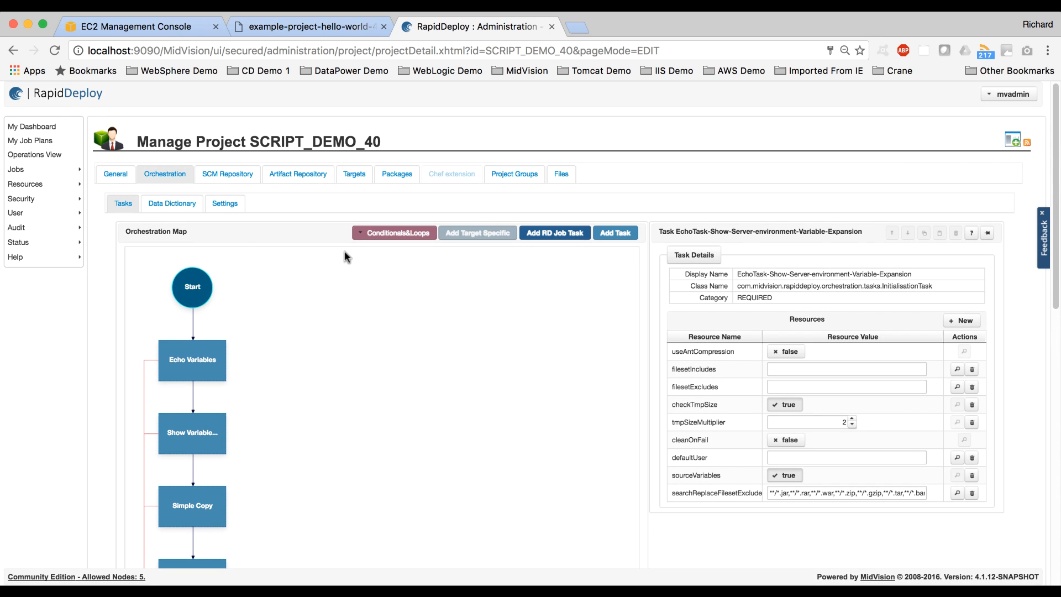
pyautogui.click(175, 207)
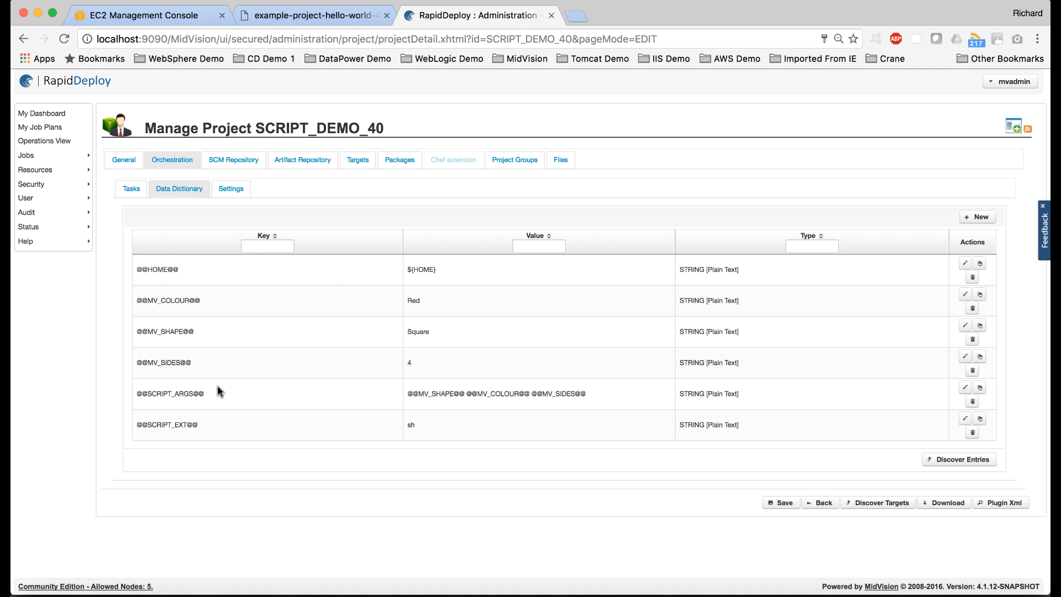
pyautogui.click(221, 191)
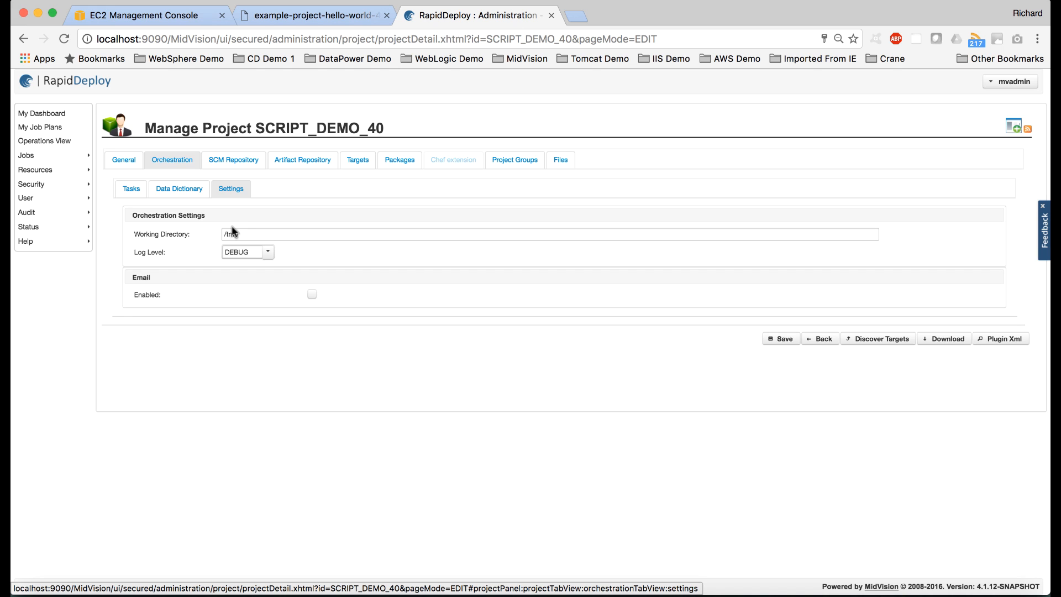
# Step: Review the project's SCM and artifact repository configuration, including the package search string and the available artifact repository tools
pyautogui.click(225, 162)
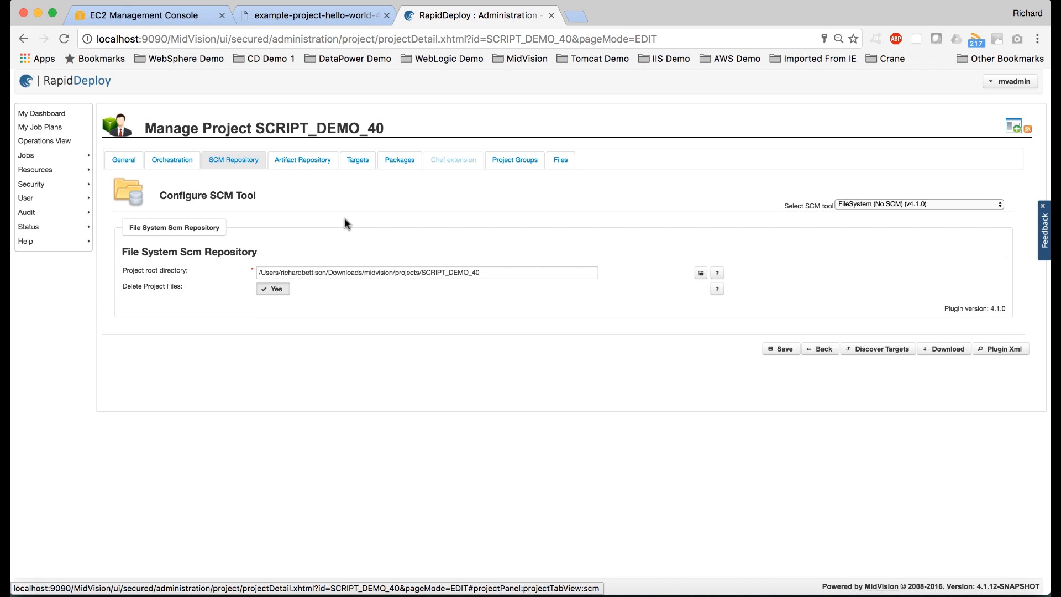
pyautogui.click(297, 161)
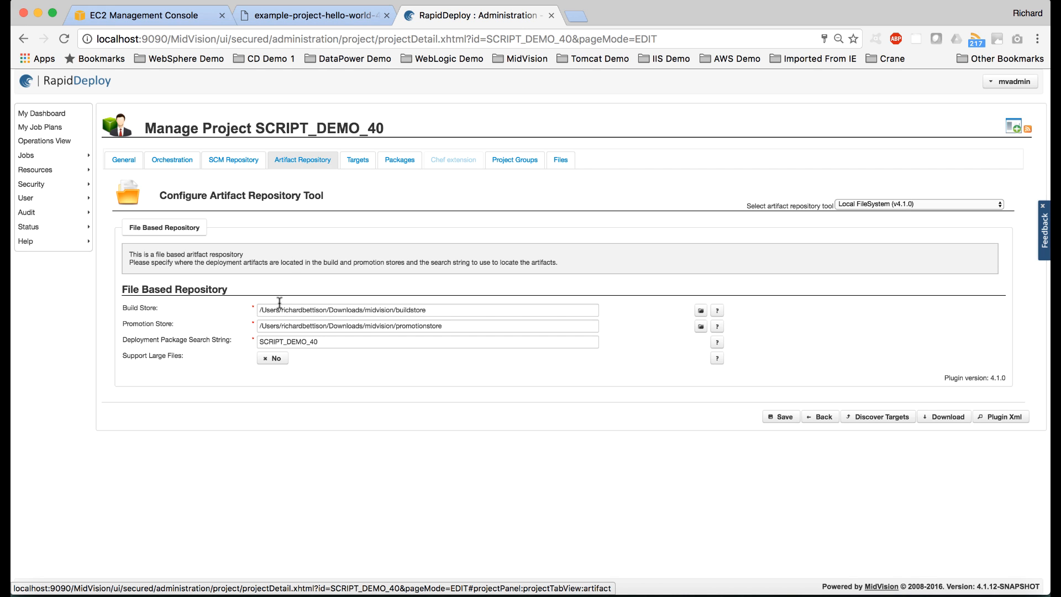
pyautogui.doubleClick(325, 342)
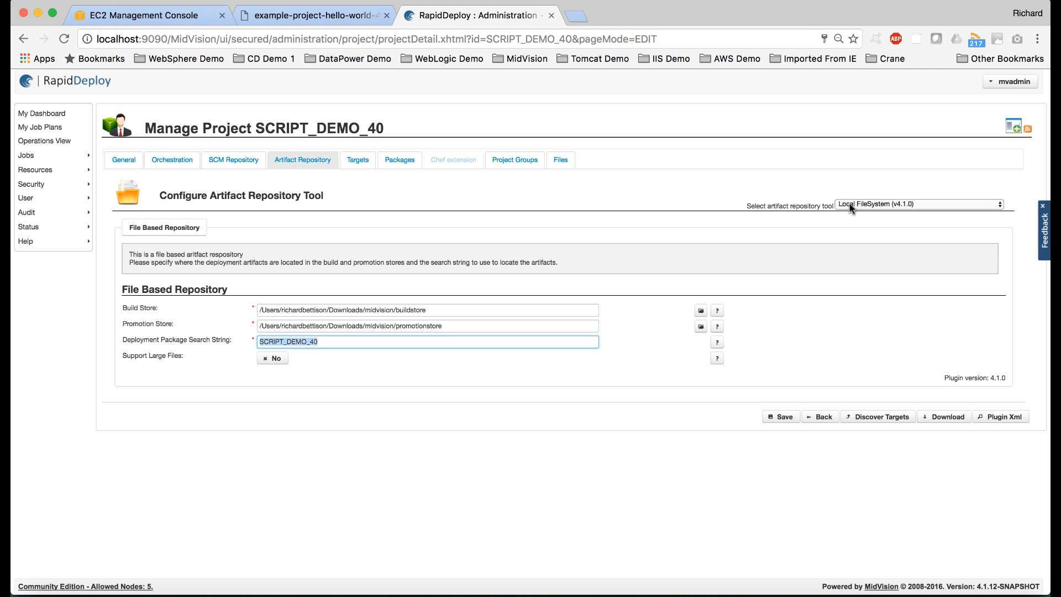
pyautogui.click(867, 204)
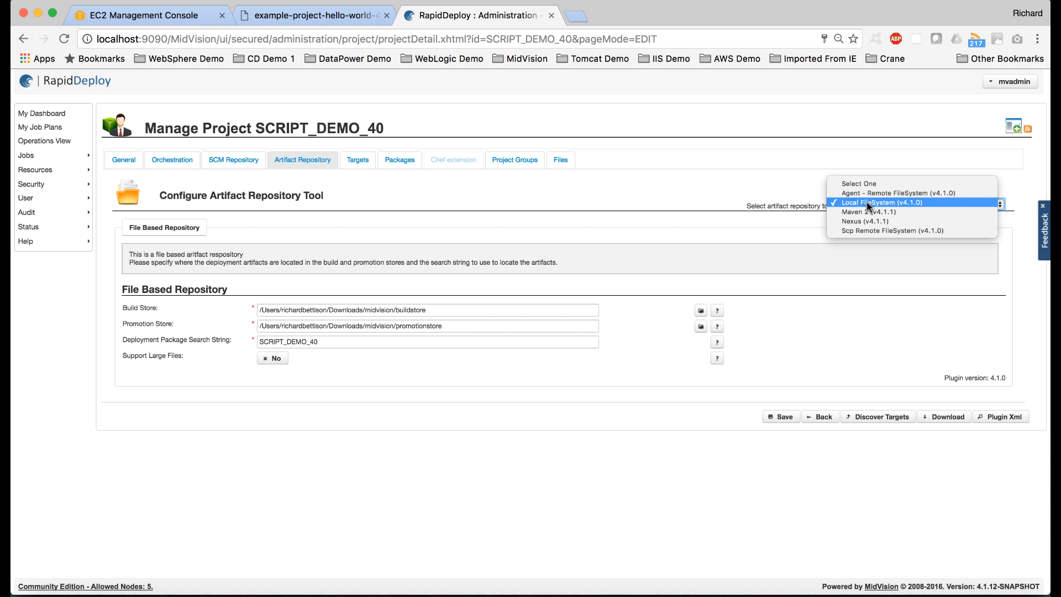
pyautogui.click(555, 221)
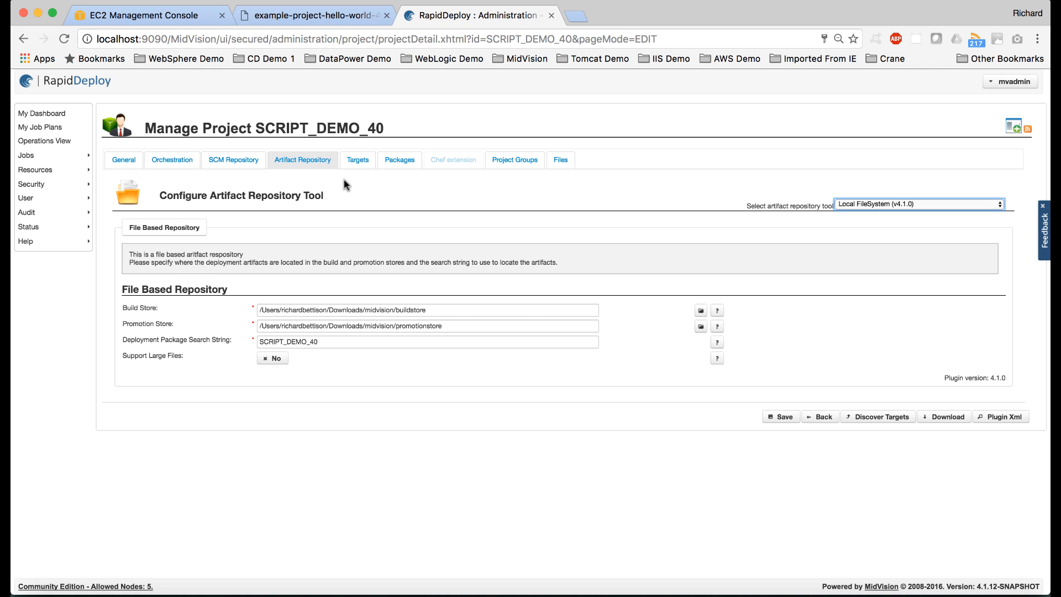
pyautogui.click(357, 161)
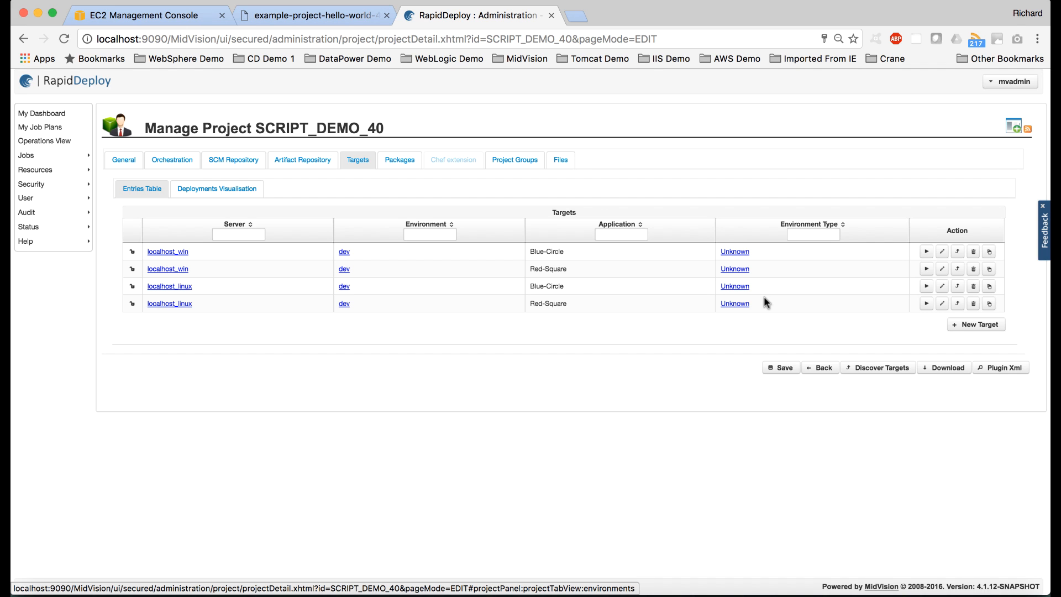
pyautogui.click(944, 253)
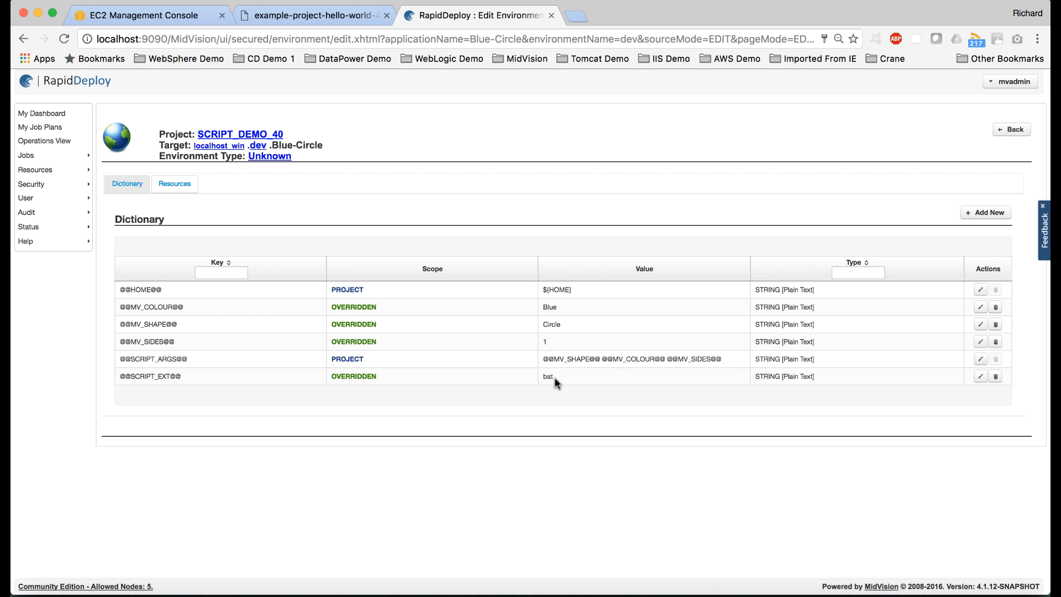
pyautogui.moveTo(555, 377); pyautogui.dragTo(541, 376)
pyautogui.click(1014, 131)
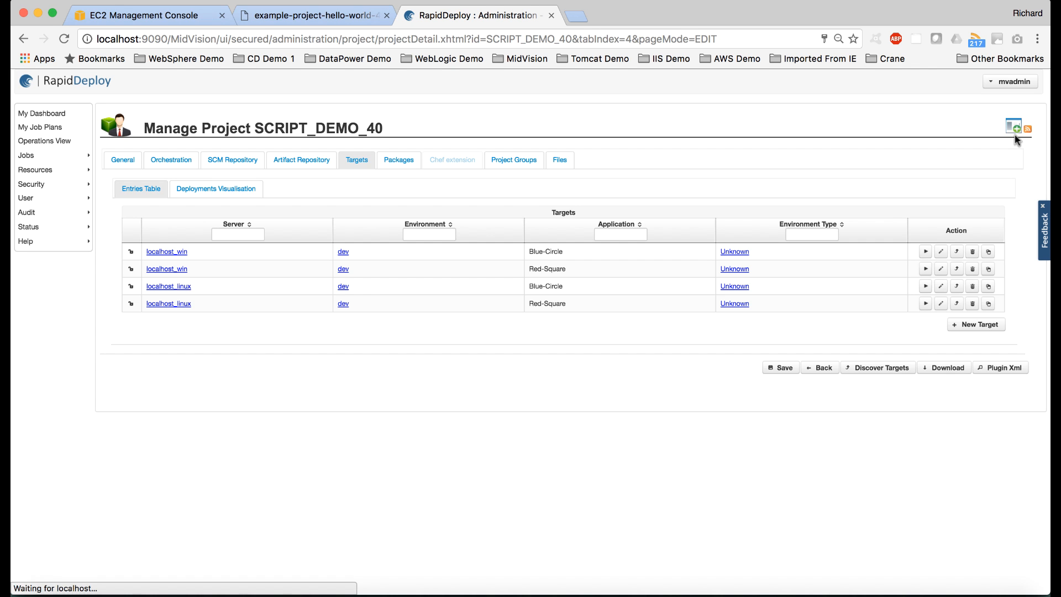
pyautogui.click(943, 287)
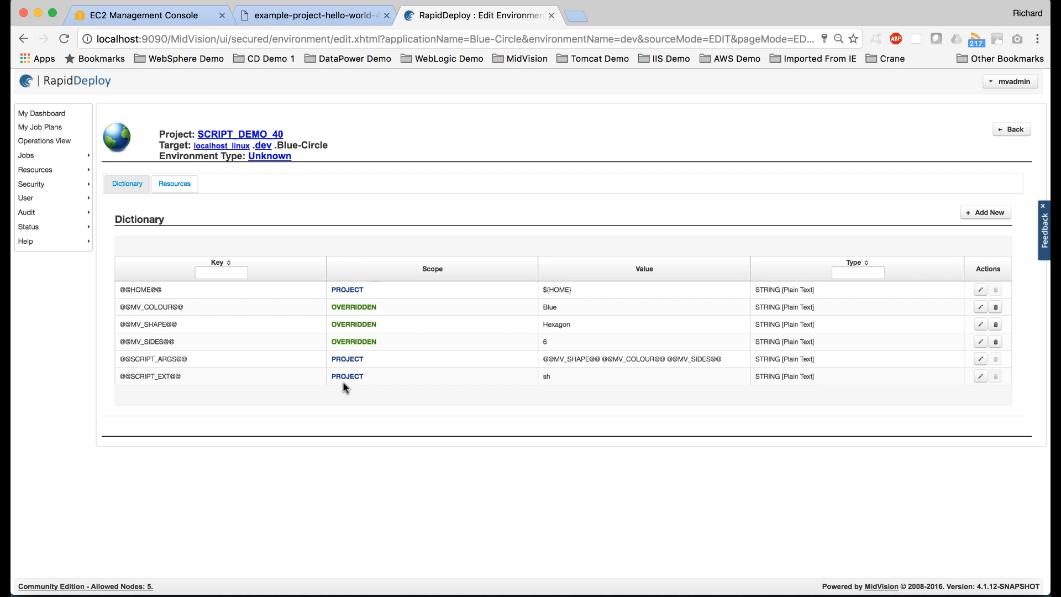
pyautogui.click(982, 360)
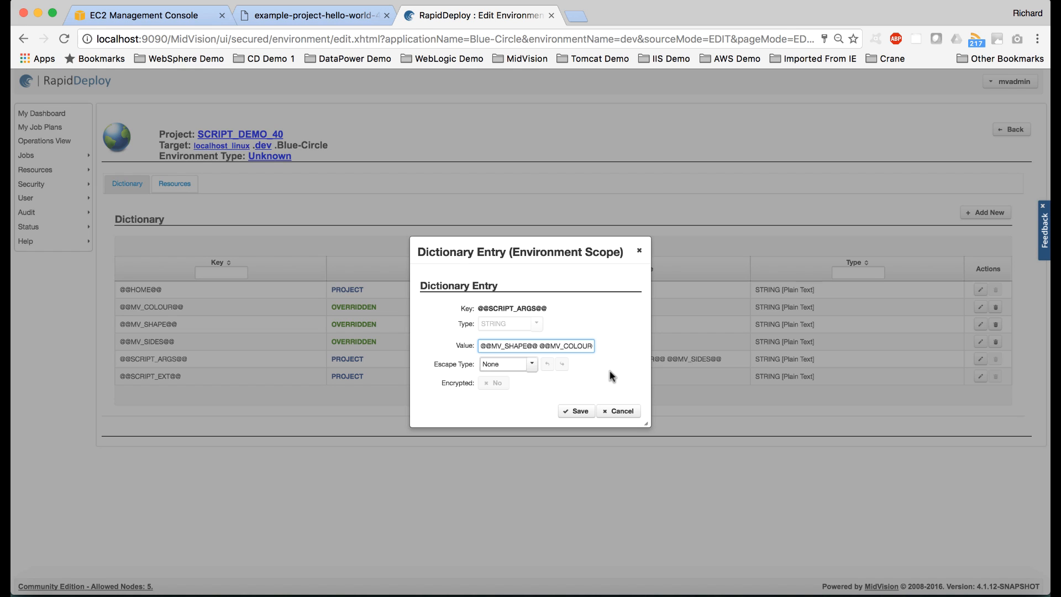
pyautogui.click(534, 365)
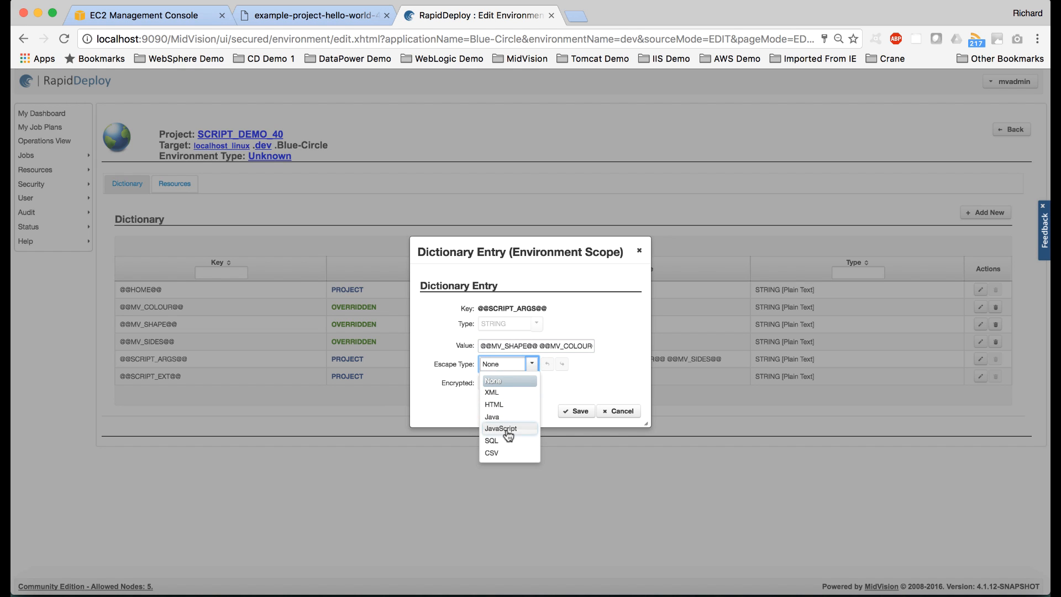
pyautogui.click(612, 387)
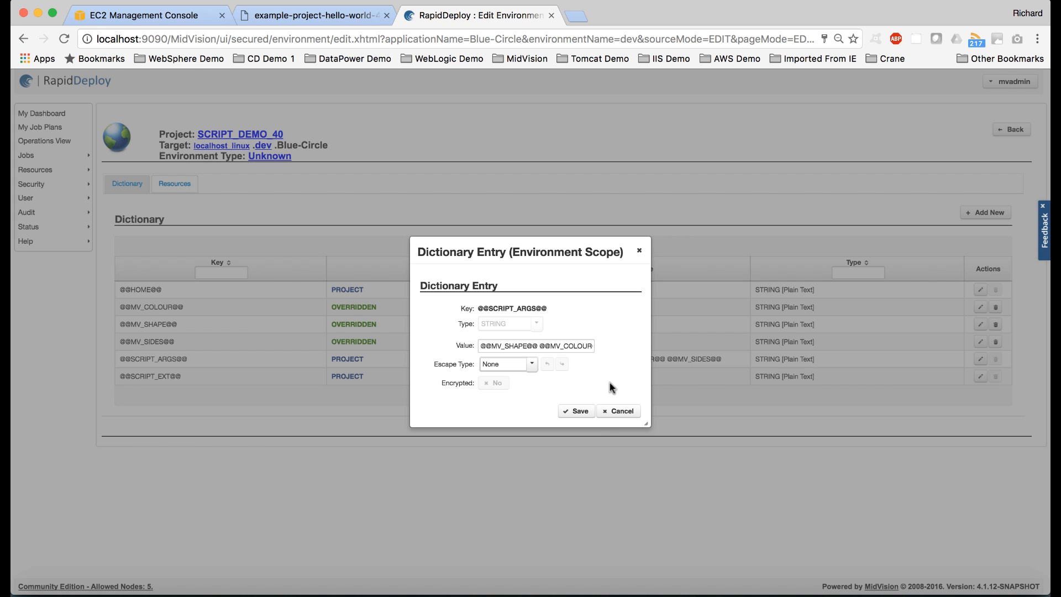
pyautogui.click(619, 412)
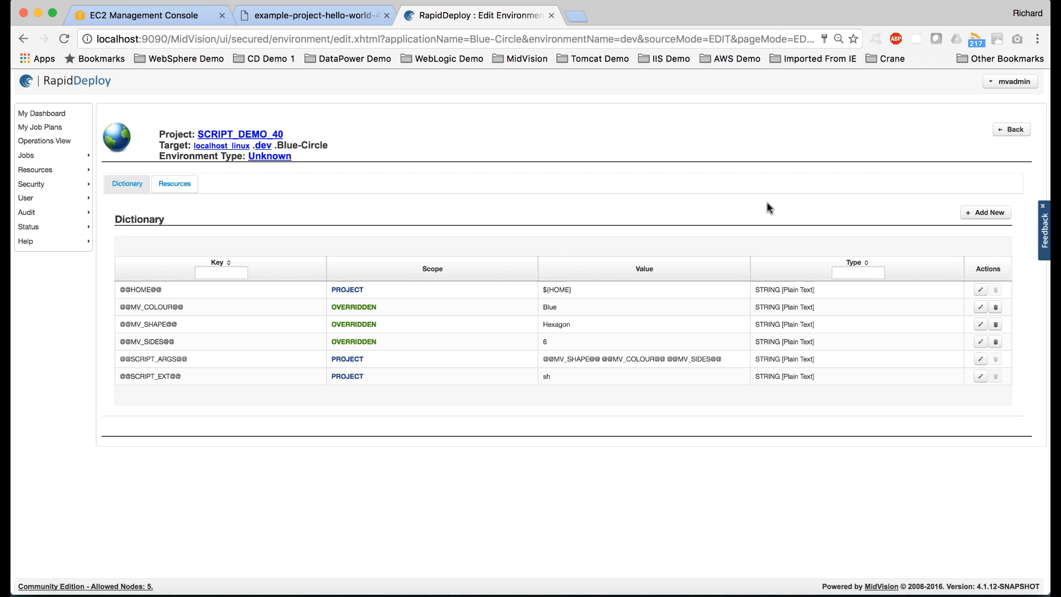
pyautogui.click(1009, 133)
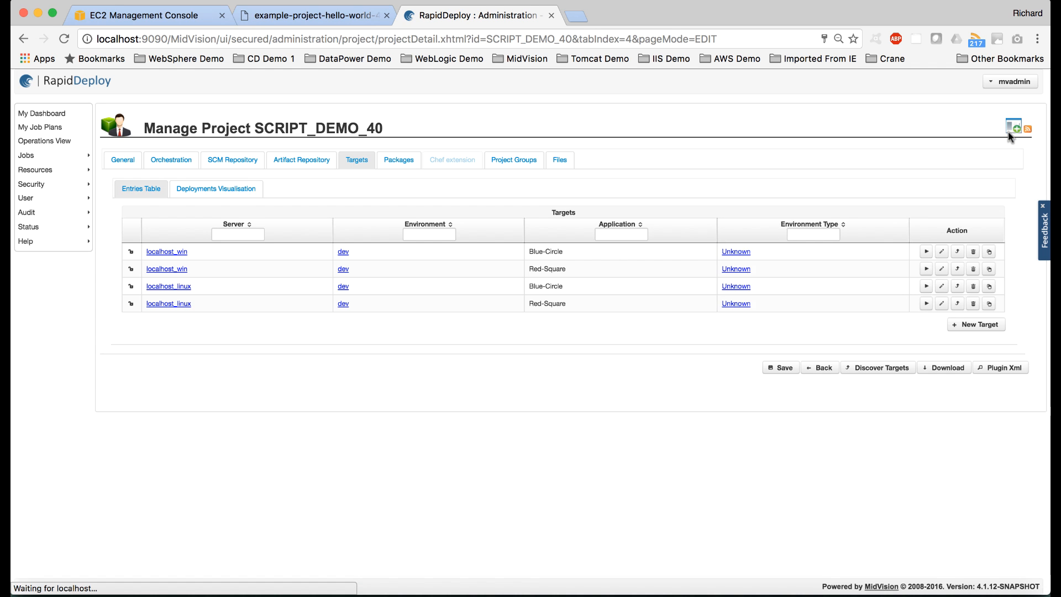
# Step: Review the project files helloWorld.bat and helloWorld.sh in scripts/bin, including the shell script's passed parameters and environment variables
pyautogui.click(559, 161)
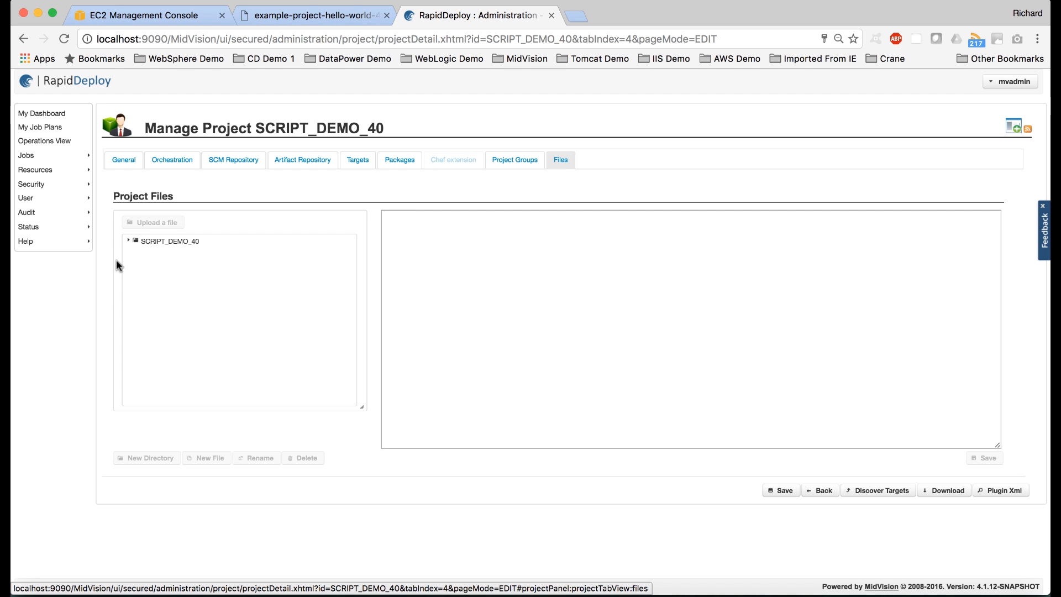
pyautogui.click(128, 241)
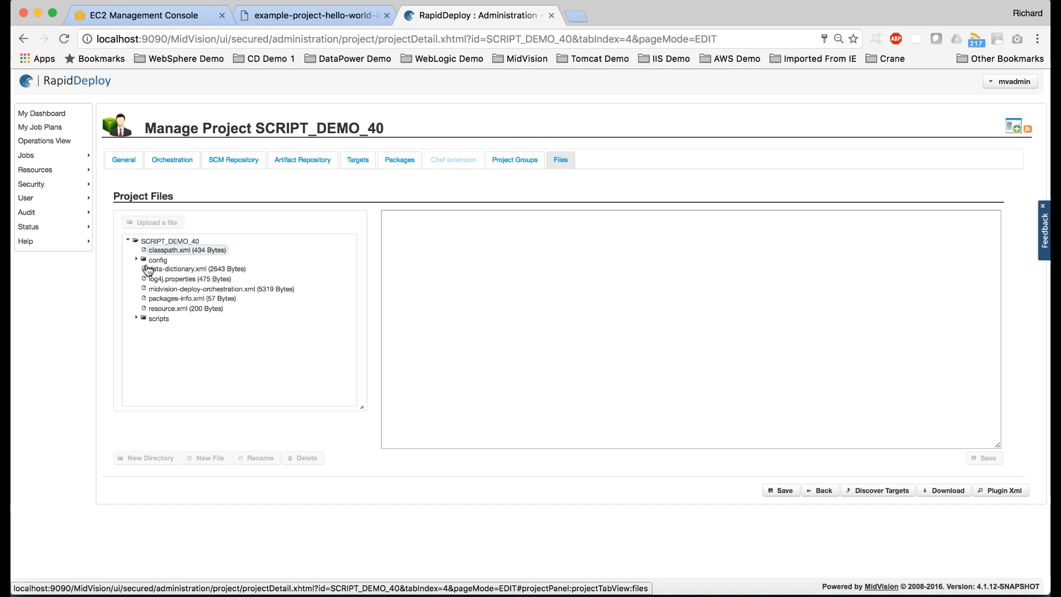
pyautogui.click(135, 318)
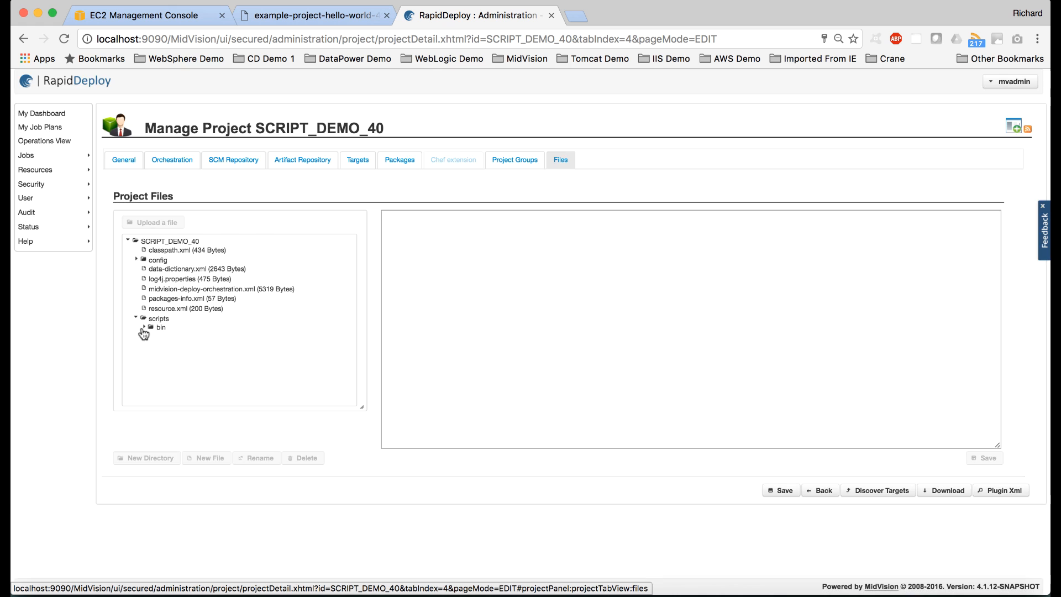
pyautogui.click(143, 327)
pyautogui.click(222, 338)
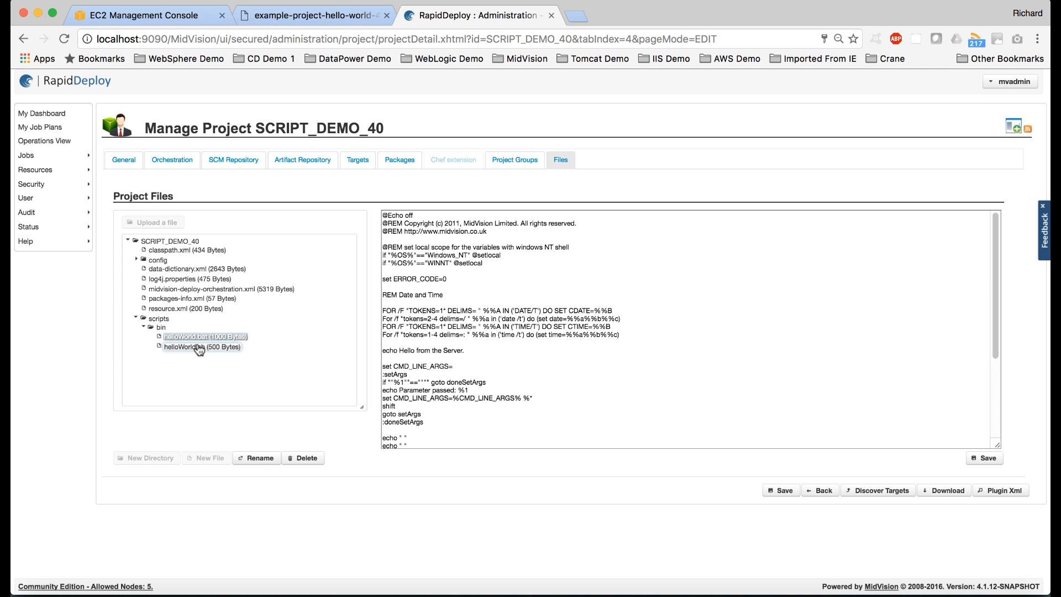
pyautogui.click(199, 347)
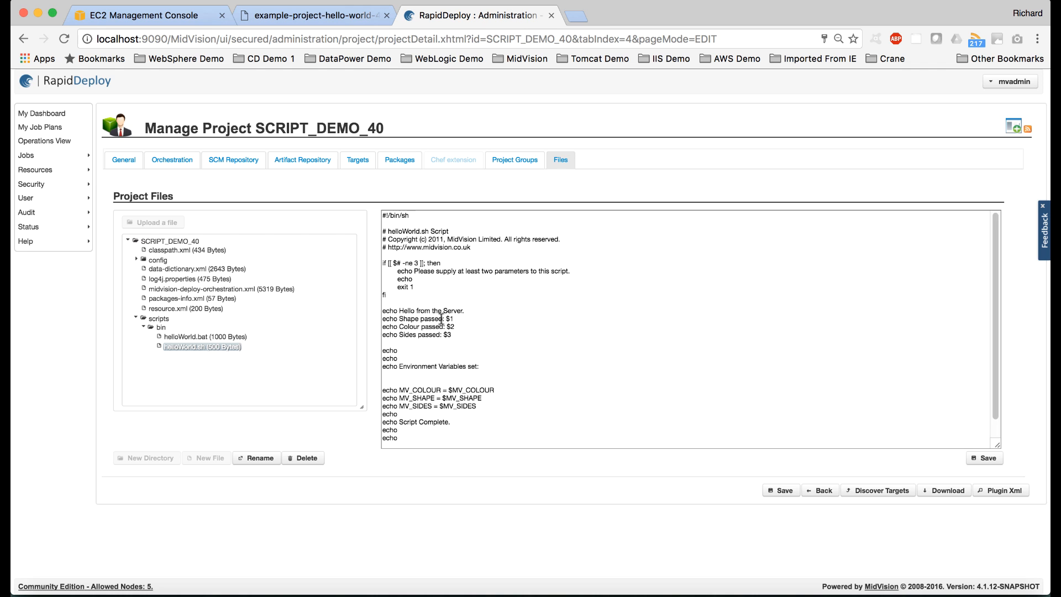
pyautogui.moveTo(445, 320); pyautogui.dragTo(456, 334)
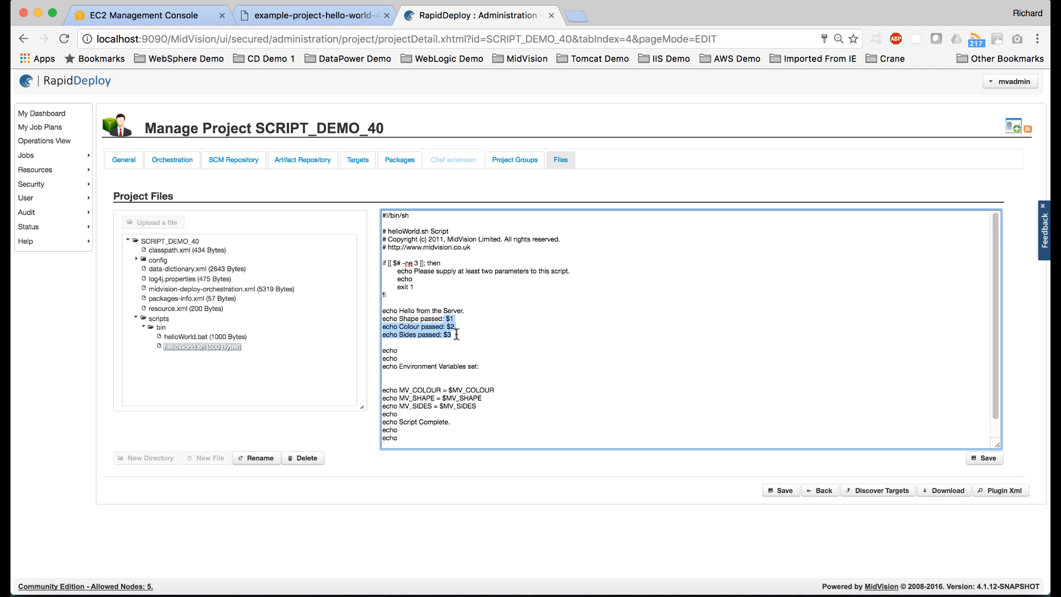
pyautogui.scroll(-2, 476, 340)
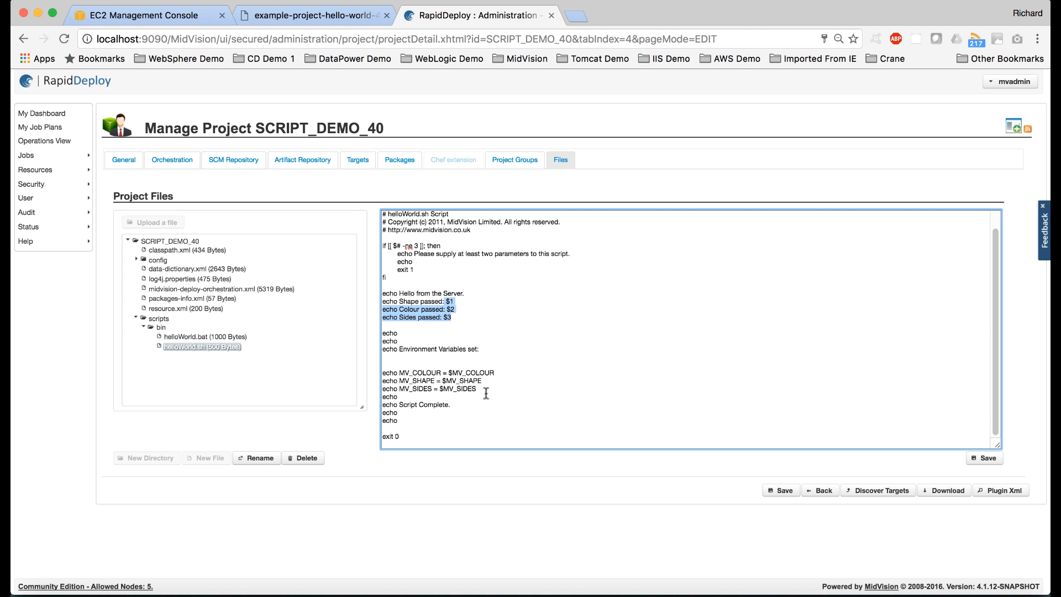
# Step: Create a deployment package for SCRIPT_DEMO_40 in the Build Store and confirm its creation
pyautogui.click(401, 162)
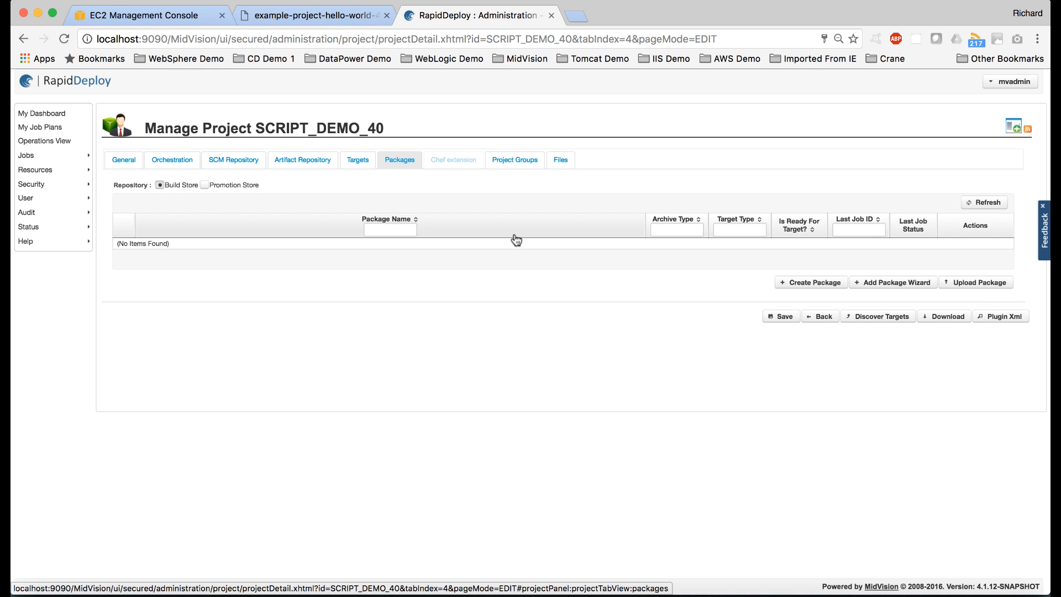
pyautogui.click(117, 164)
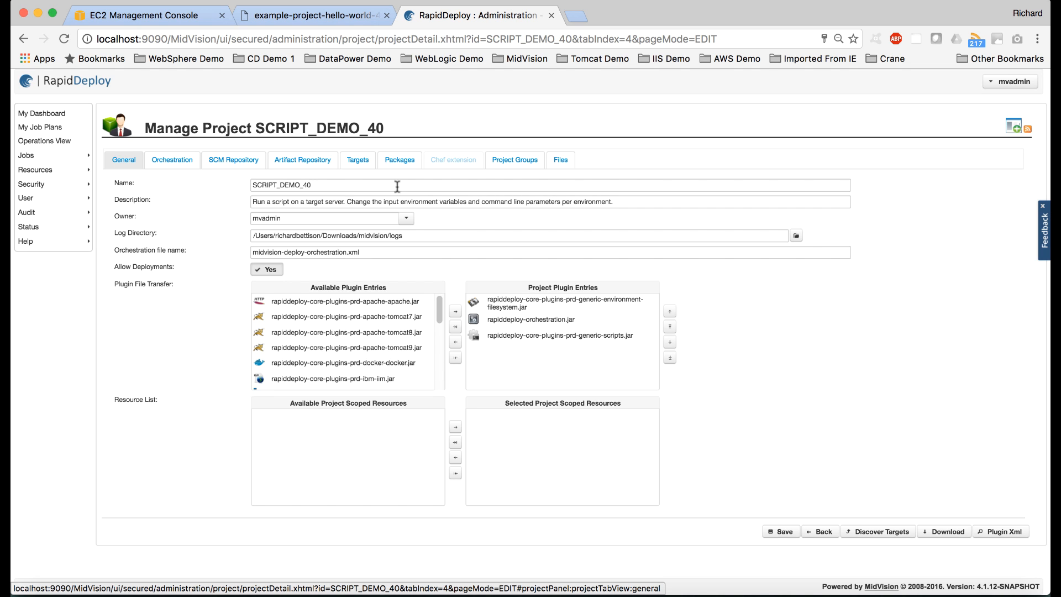
pyautogui.click(399, 162)
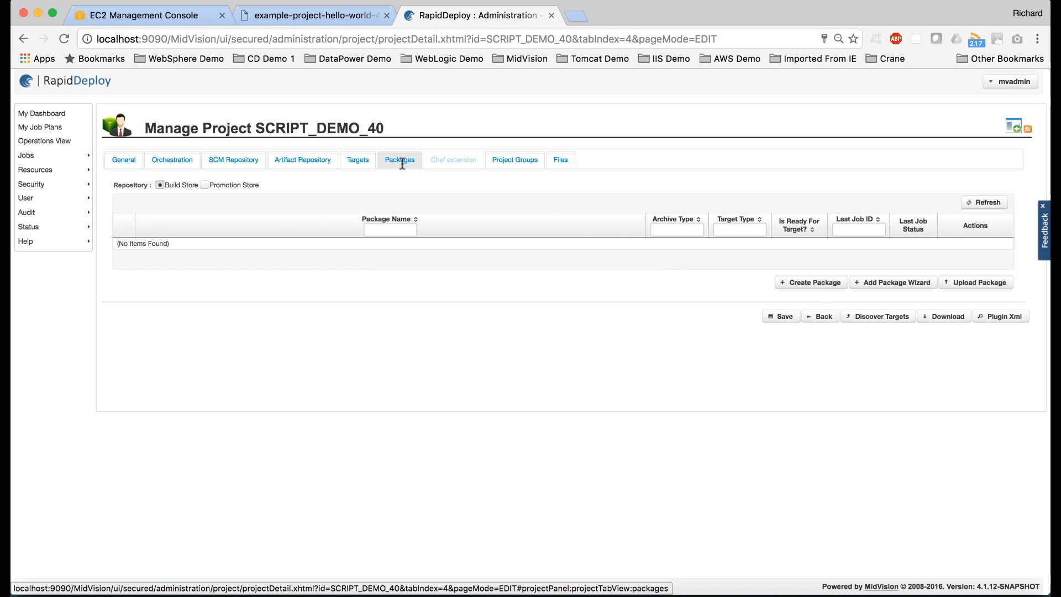
pyautogui.click(820, 284)
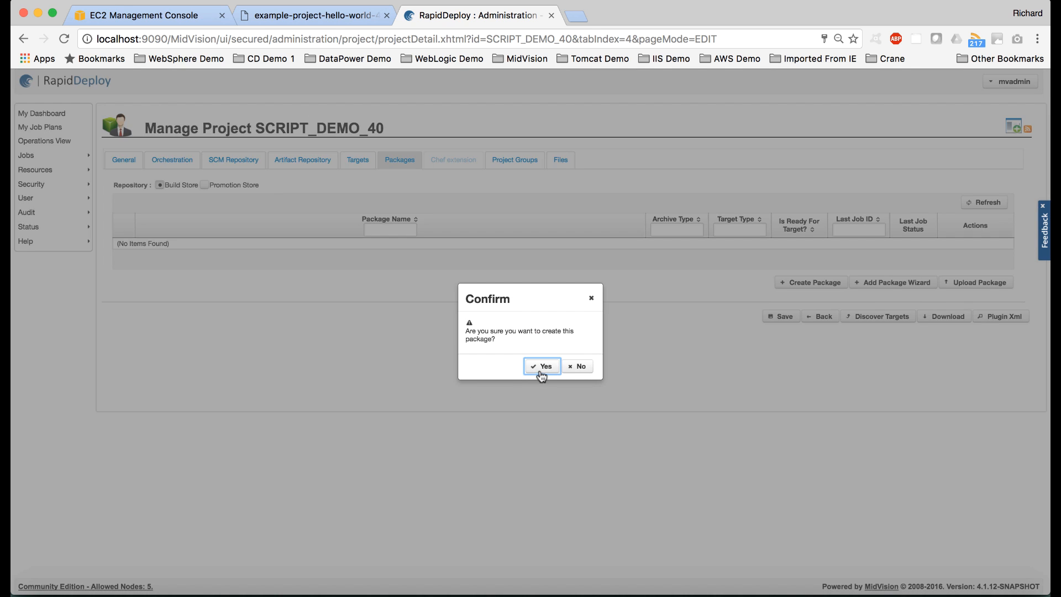
pyautogui.click(540, 369)
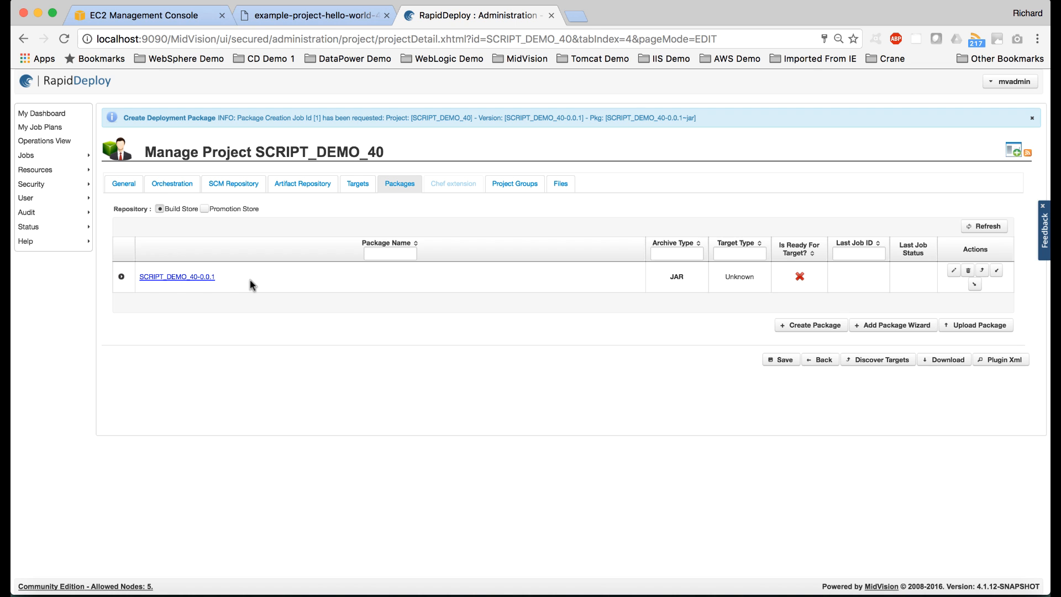
# Step: Request an immediate job on the localhost_linux dev Blue-Circle target with the latest available package
pyautogui.click(358, 183)
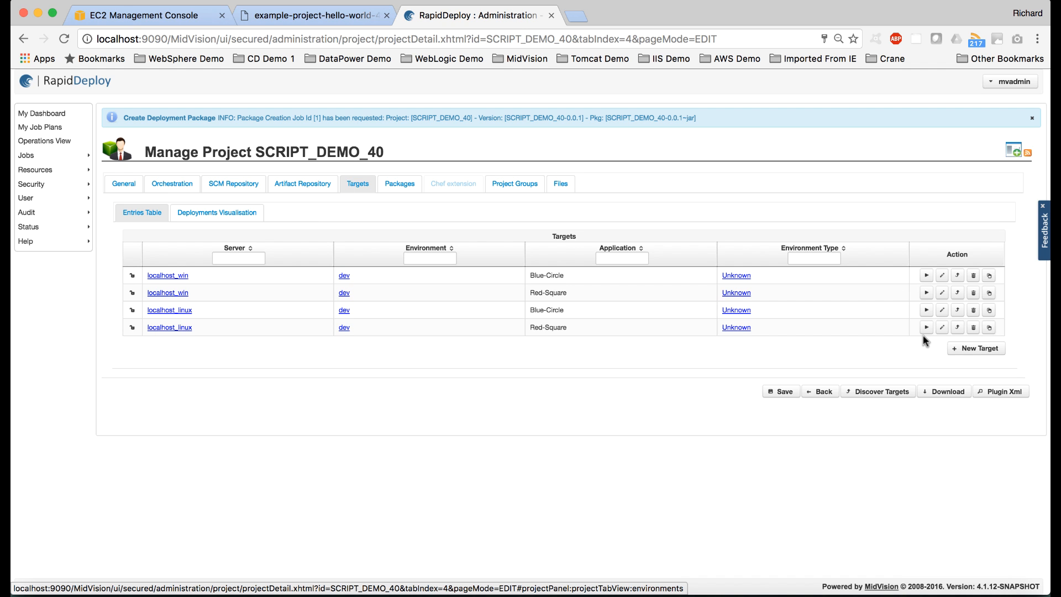
pyautogui.click(925, 311)
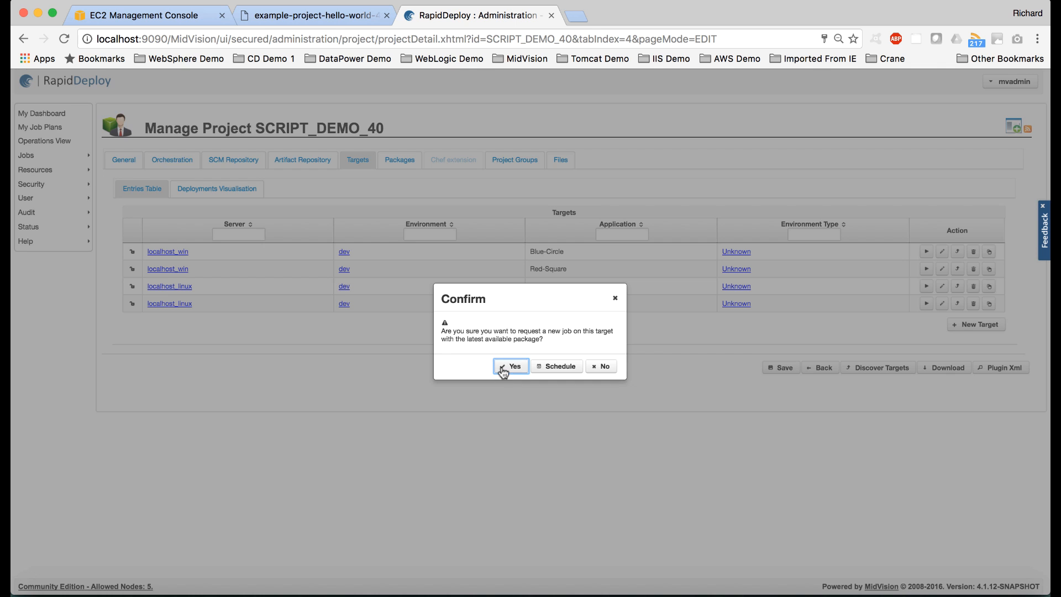
pyautogui.click(511, 367)
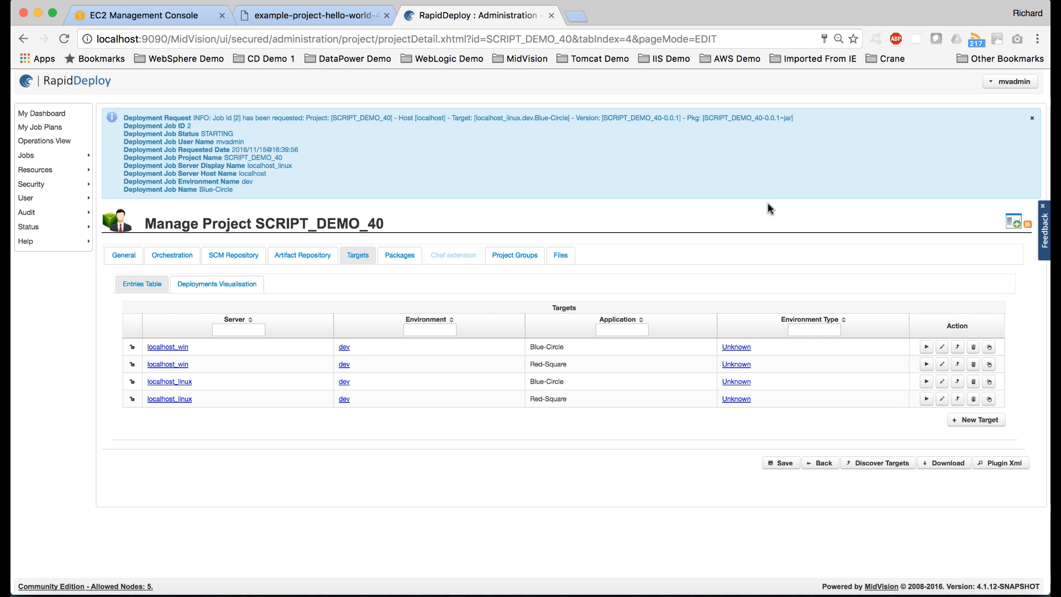
# Step: Monitor the running Blue-Circle deployment job, checking its console output and the progress of each file transfer and task
pyautogui.moveTo(33, 155)
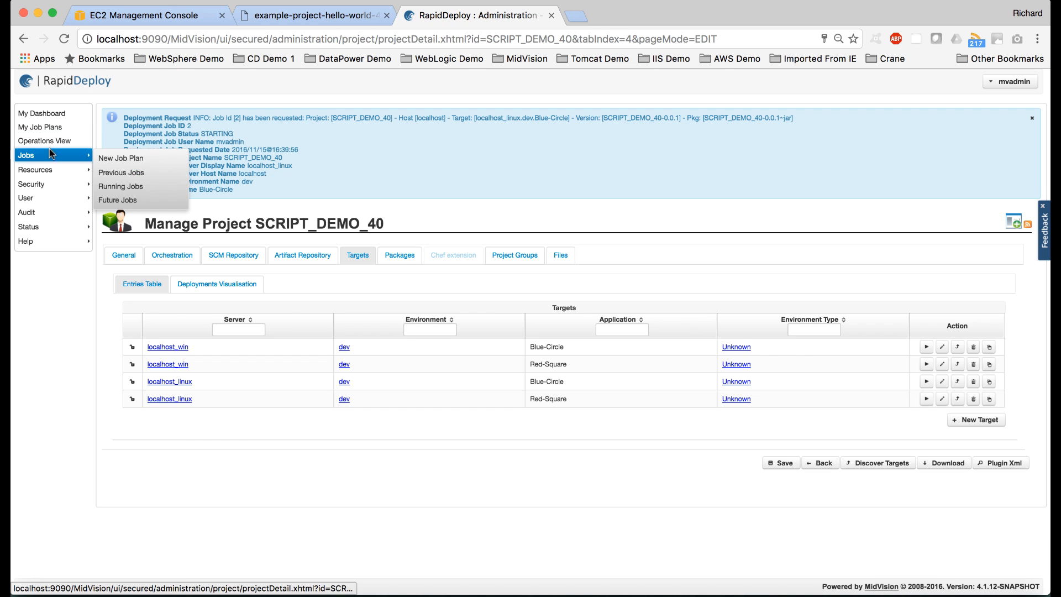
pyautogui.click(128, 184)
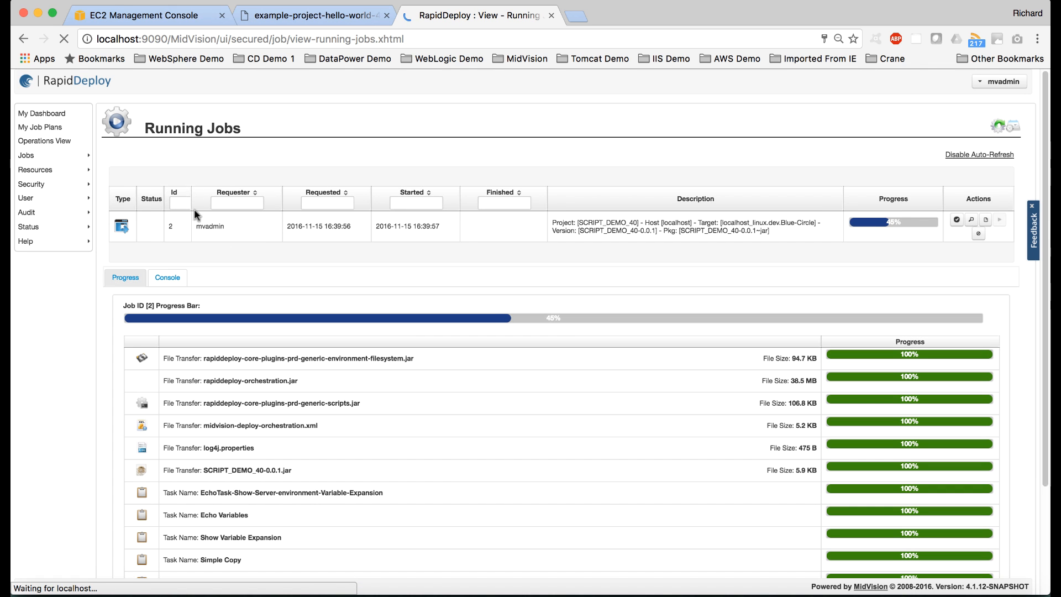
pyautogui.scroll(-2, 433, 367)
pyautogui.scroll(-1, 432, 367)
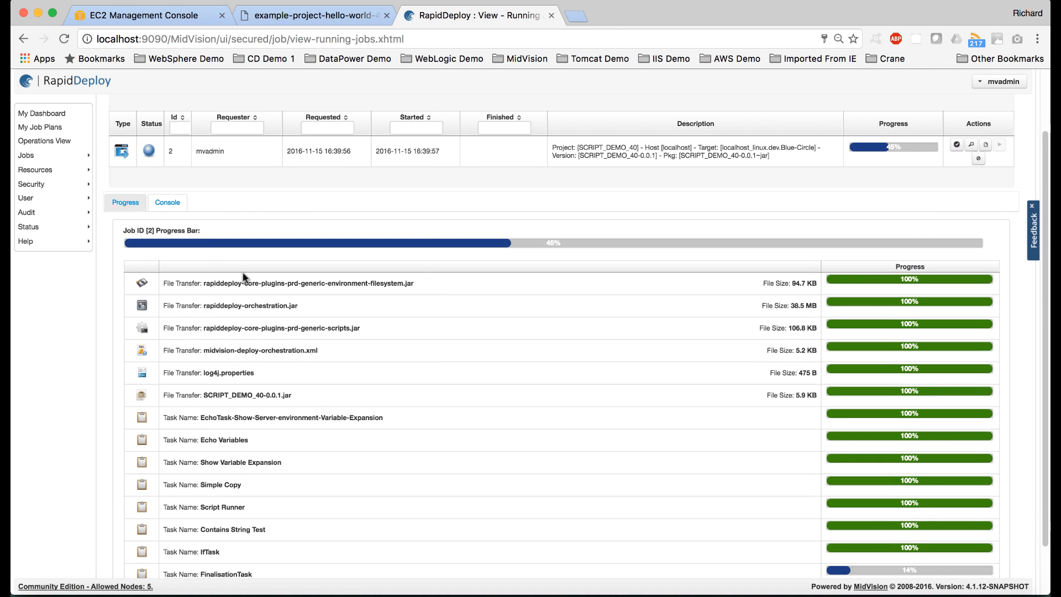
pyautogui.click(160, 203)
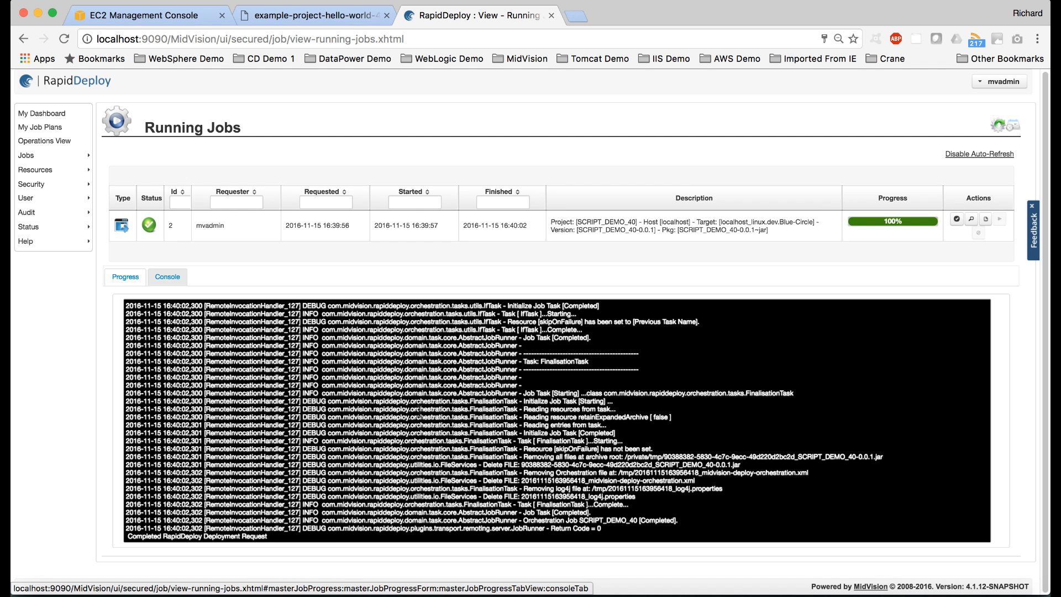
pyautogui.click(140, 279)
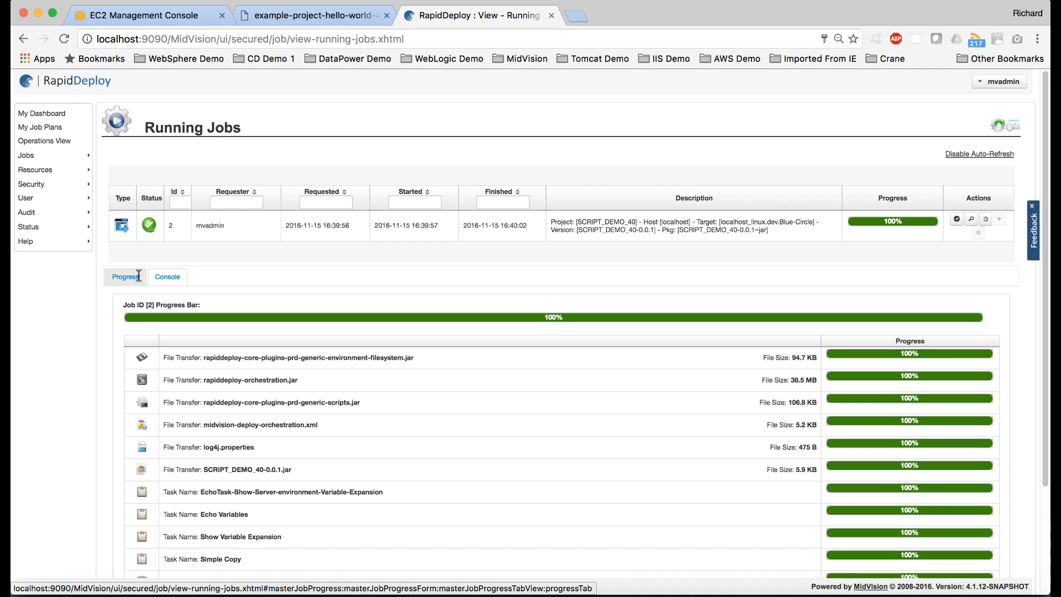
pyautogui.scroll(-2, 484, 397)
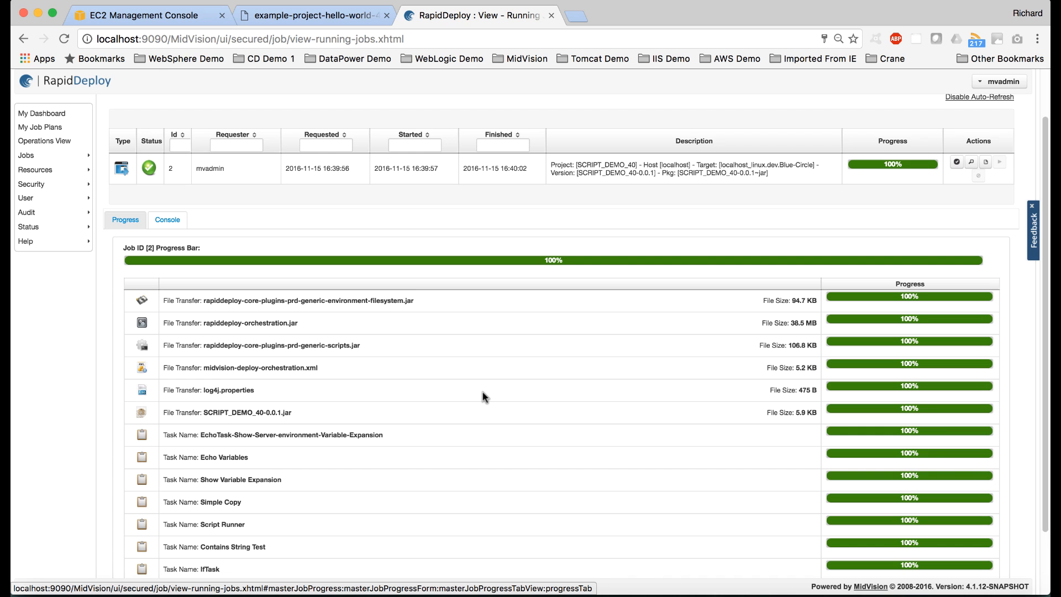
pyautogui.scroll(-3, 482, 396)
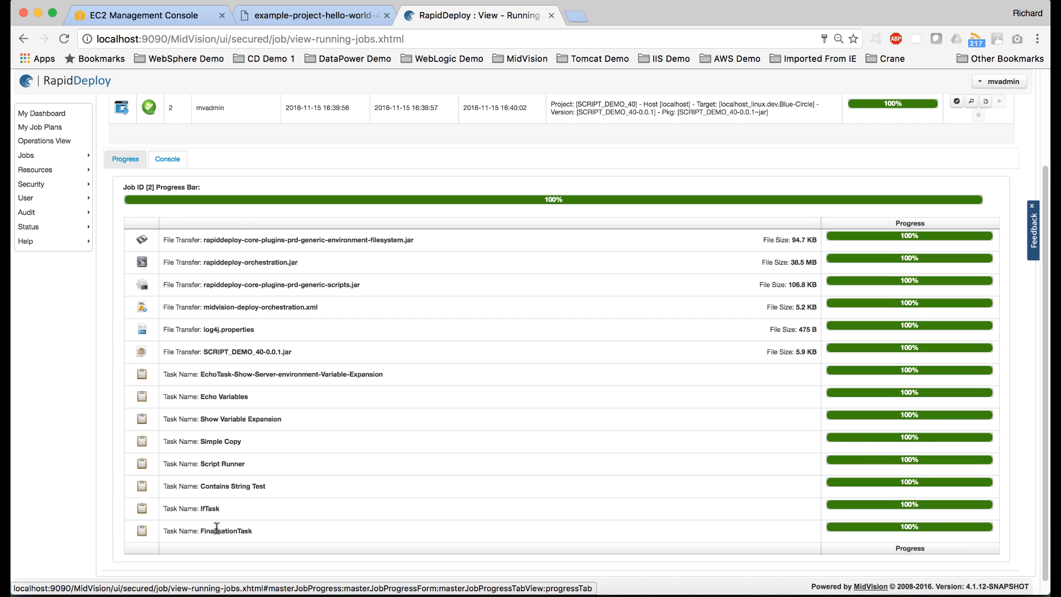
pyautogui.scroll(1, 250, 433)
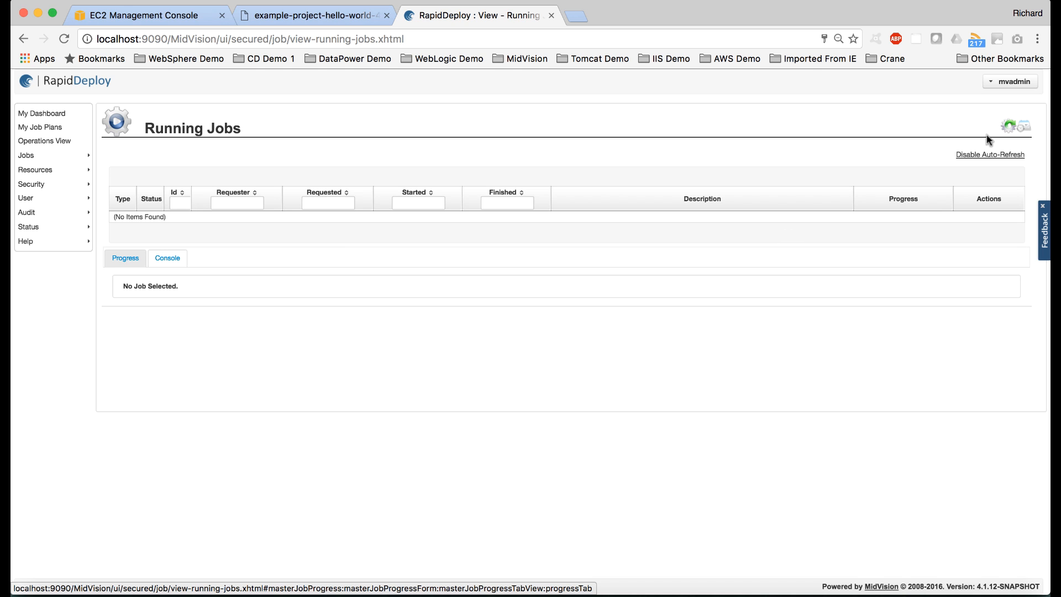
# Step: Open the finished Blue-Circle job's log from the previous jobs, enlarge its window and examine the Show Variable Expansion task output
pyautogui.click(1017, 129)
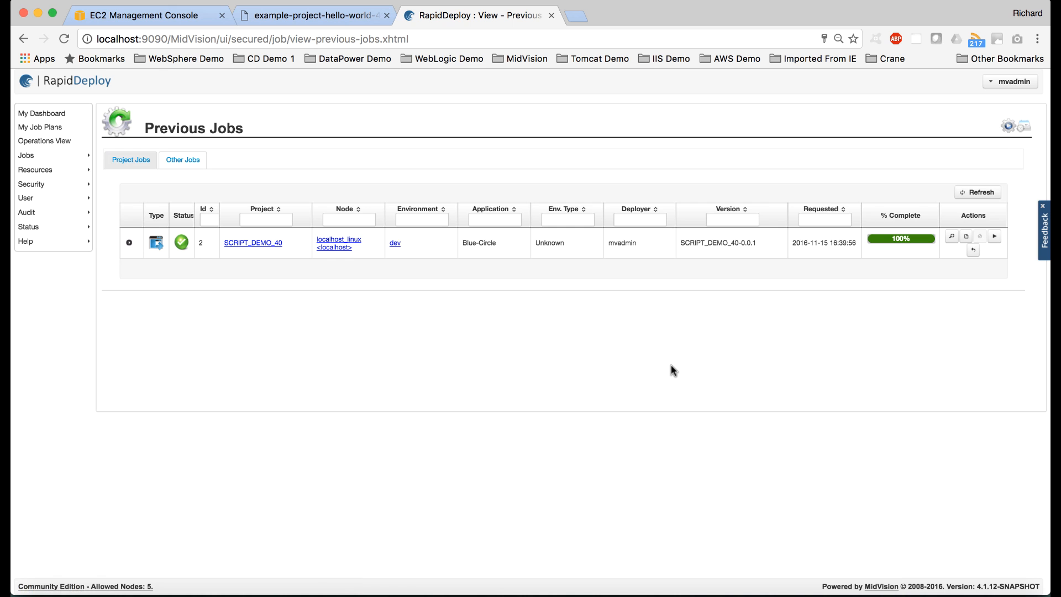
pyautogui.click(952, 238)
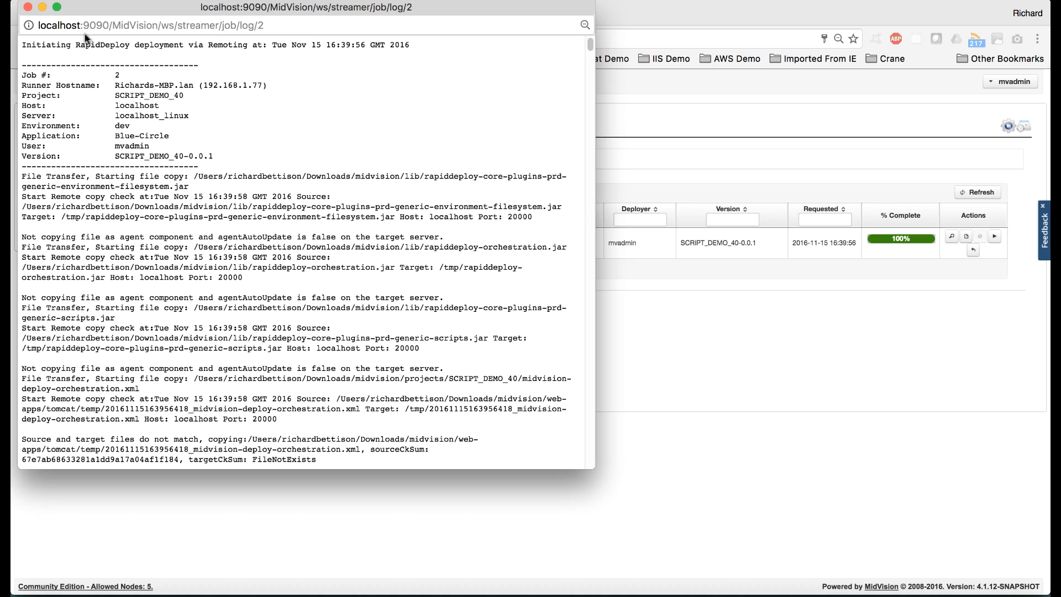
pyautogui.click(56, 6)
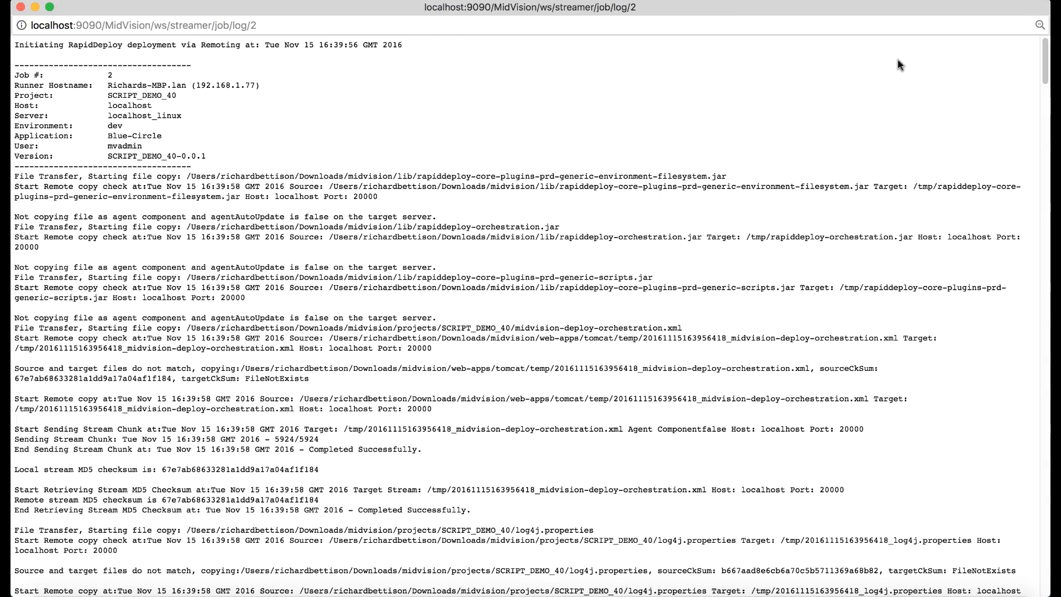
pyautogui.moveTo(1045, 67); pyautogui.dragTo(1025, 387)
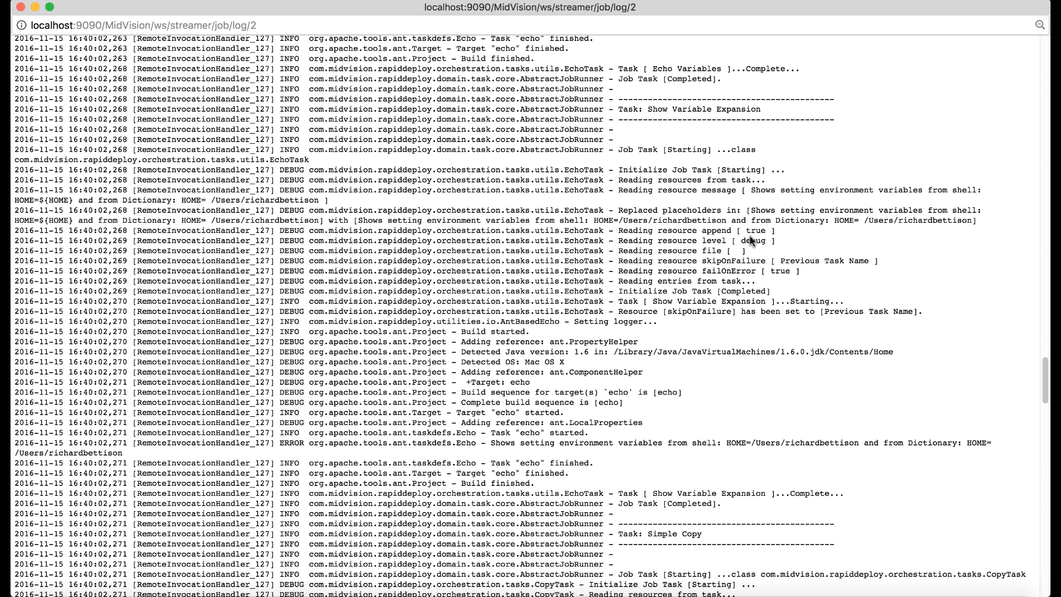
pyautogui.scroll(3, 688, 387)
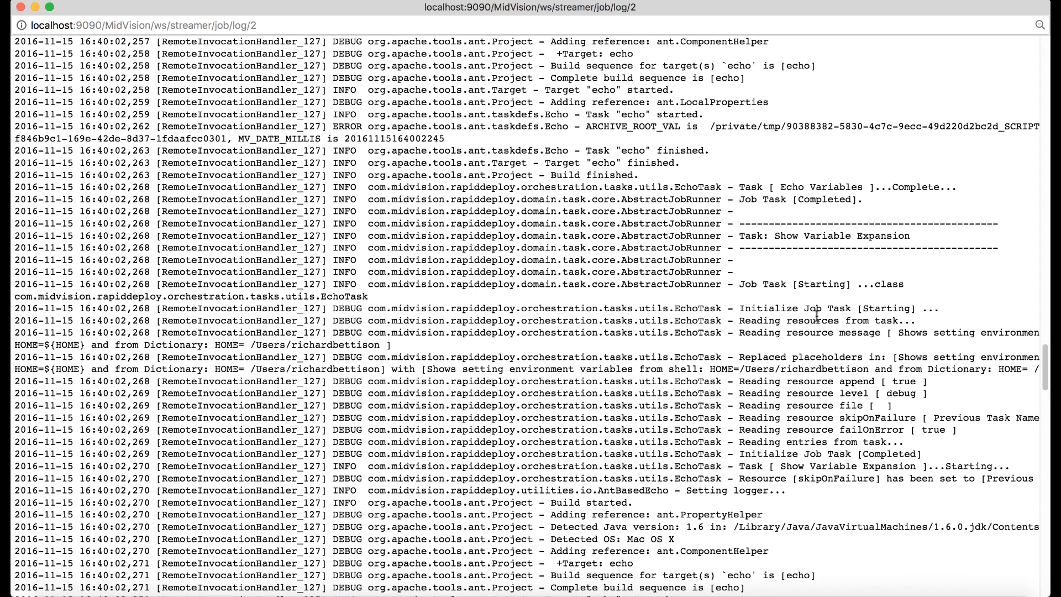
pyautogui.press('super+minus')
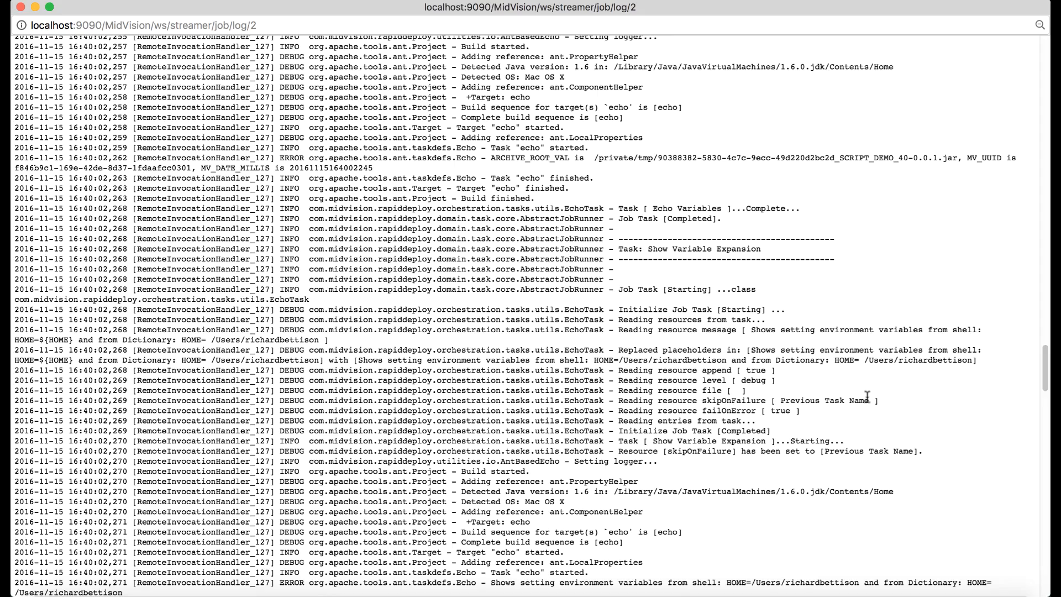
# Step: Examine the Simple Copy task in the job log, highlighting the temporary archive path that helloWorld.sh is copied from
pyautogui.scroll(-1, 868, 397)
pyautogui.scroll(-10, 868, 397)
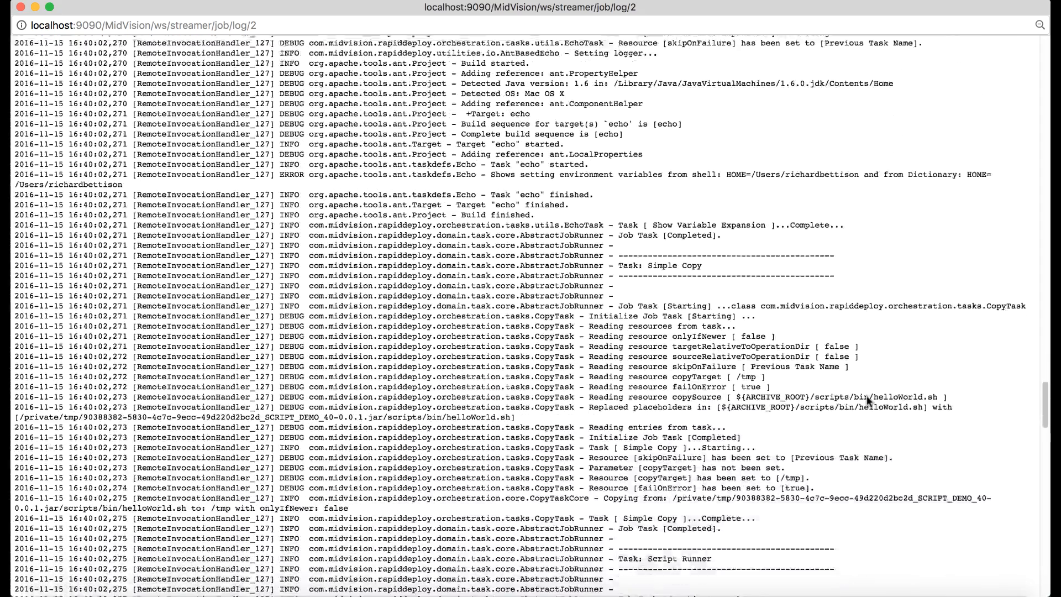
pyautogui.scroll(-3, 867, 396)
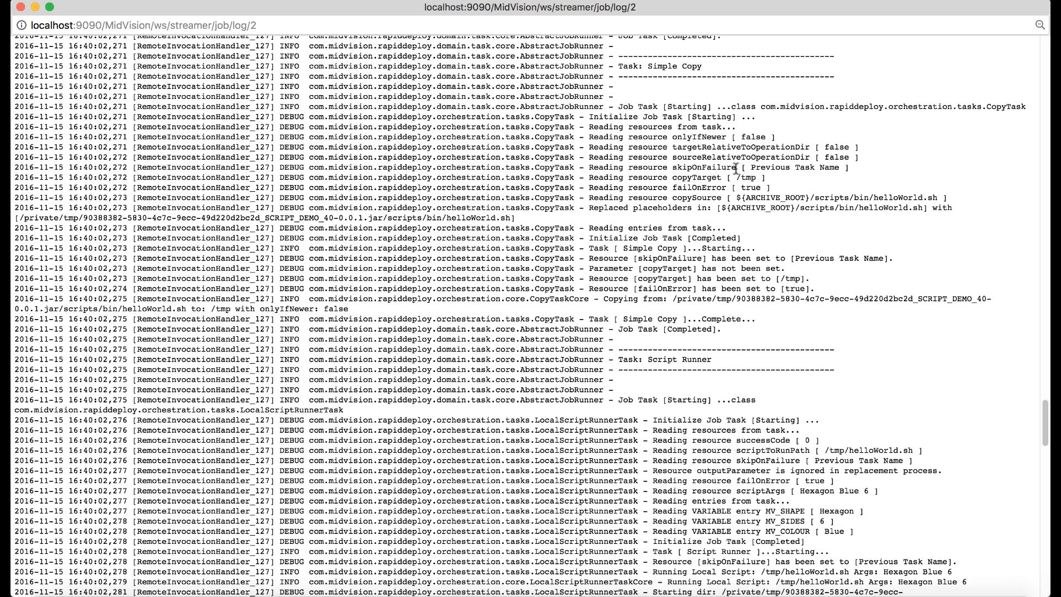
pyautogui.scroll(-2, 746, 260)
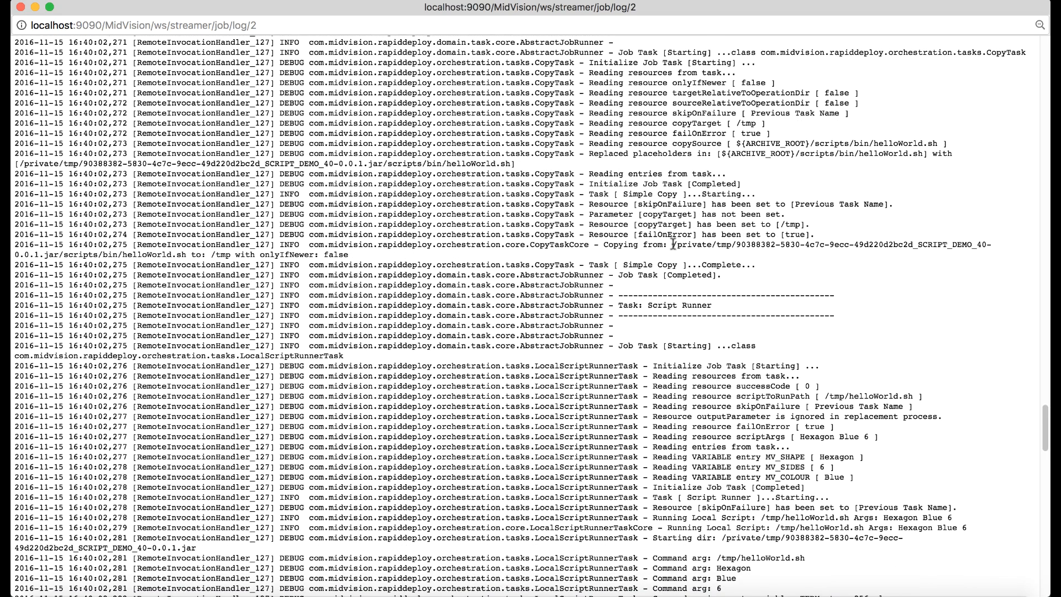
pyautogui.moveTo(674, 246); pyautogui.dragTo(677, 252)
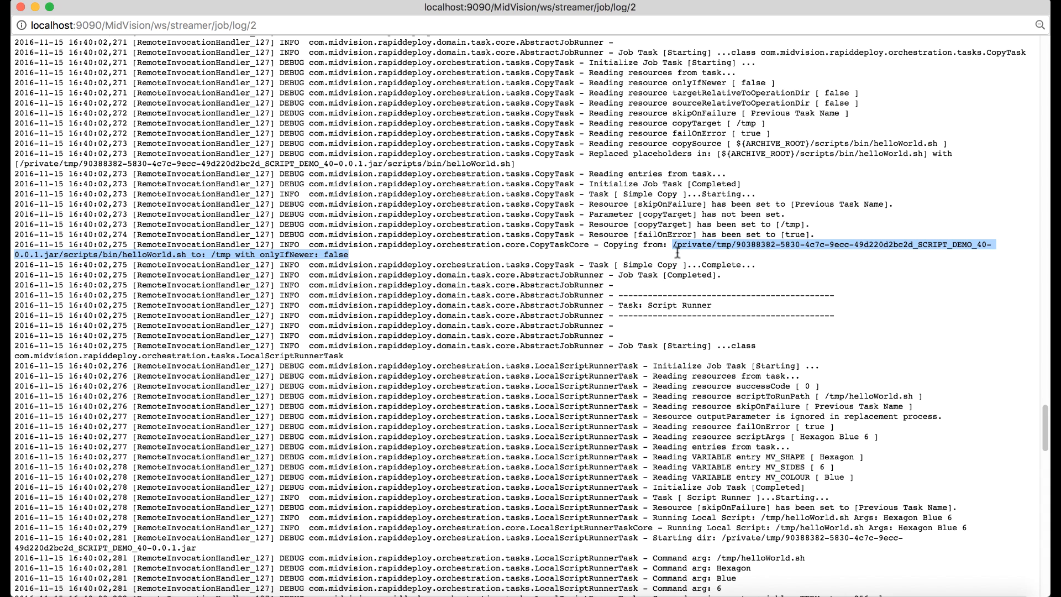
pyautogui.click(151, 256)
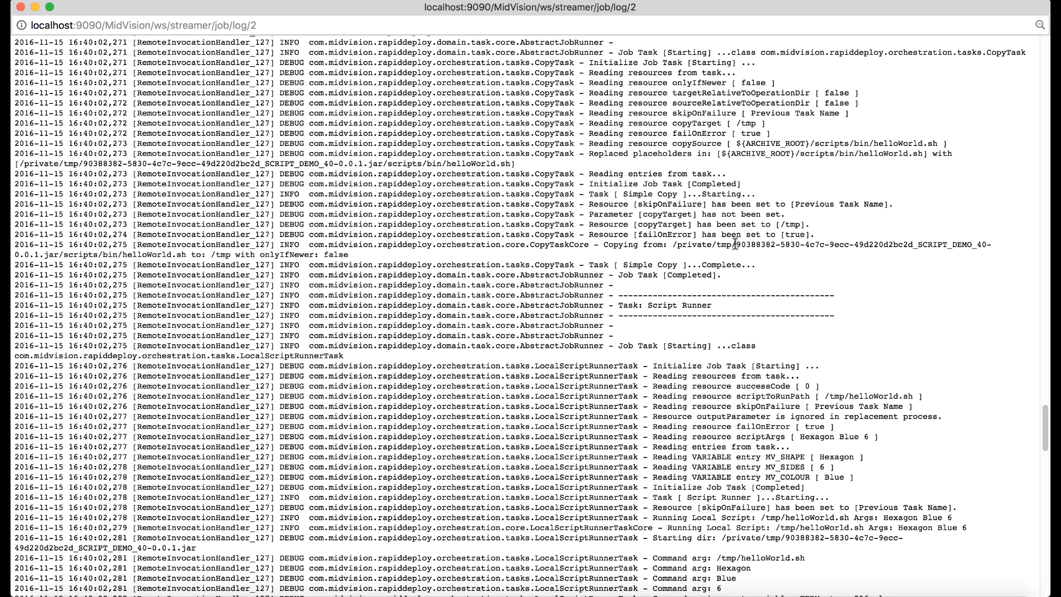
pyautogui.moveTo(735, 245); pyautogui.dragTo(995, 245)
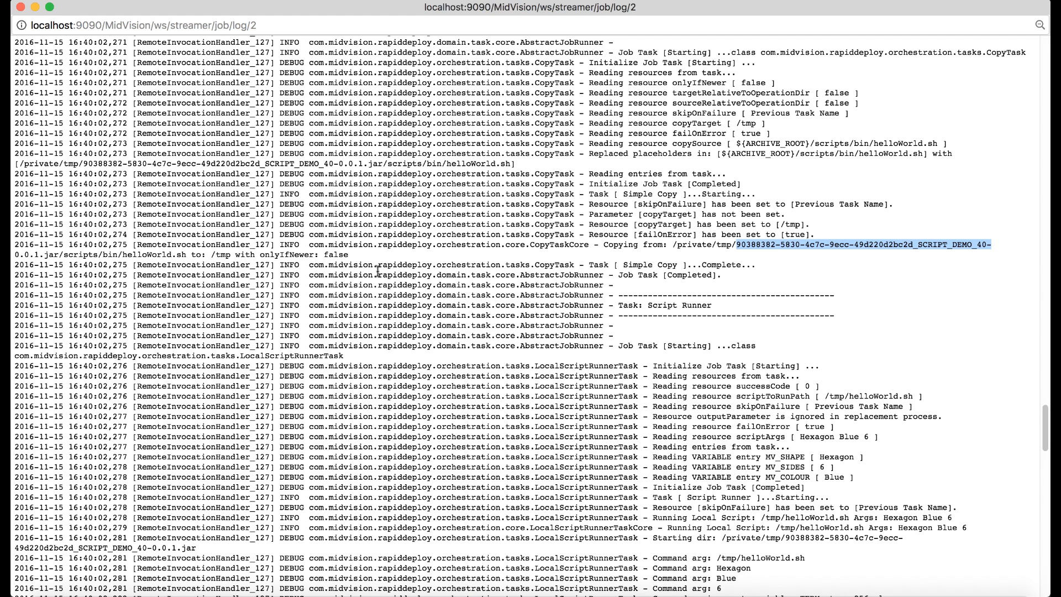
# Step: Examine the Script Runner task in the job log, including its command arguments, environment variables and the helloWorld.sh script output
pyautogui.scroll(-5, 630, 342)
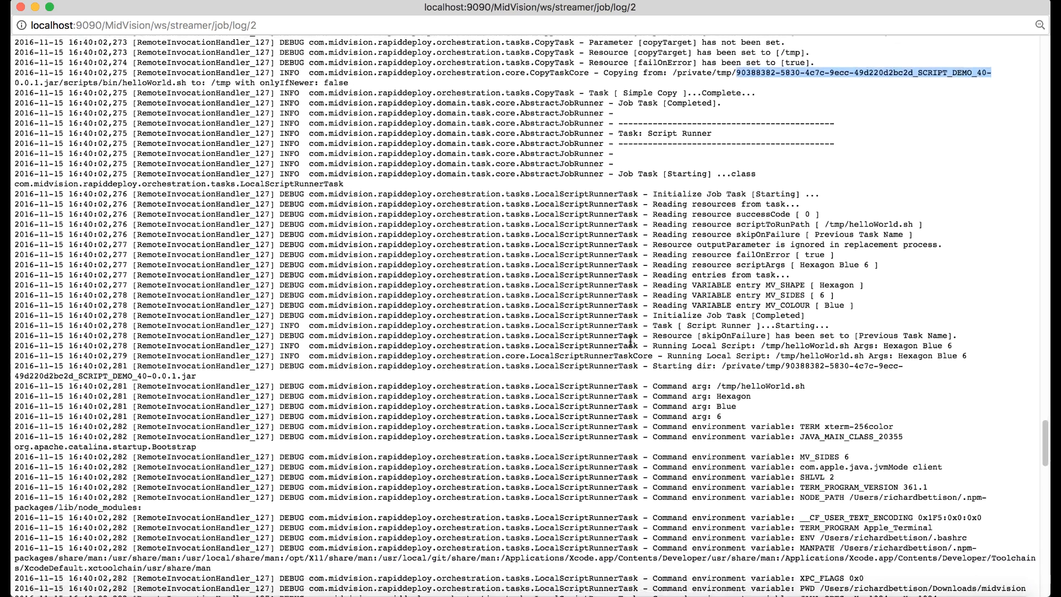
pyautogui.scroll(-5, 631, 341)
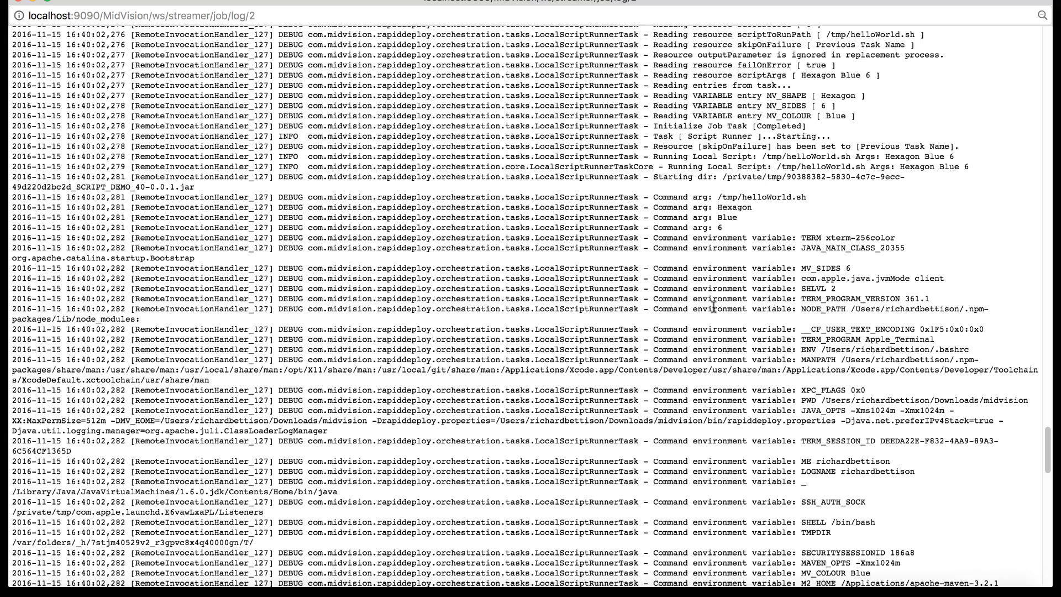
pyautogui.scroll(-15, 714, 307)
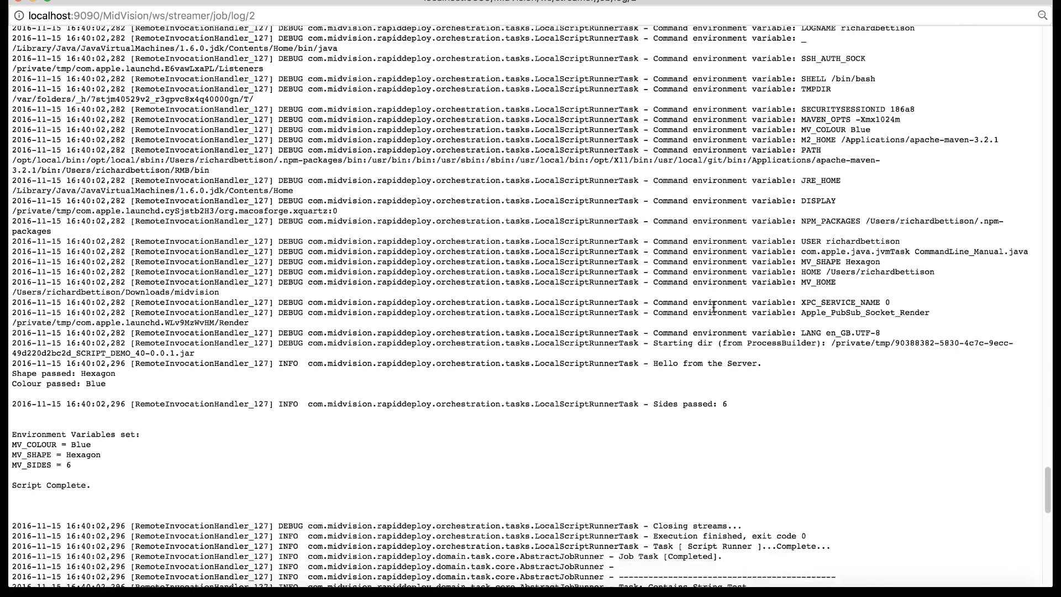
pyautogui.scroll(-2, 714, 307)
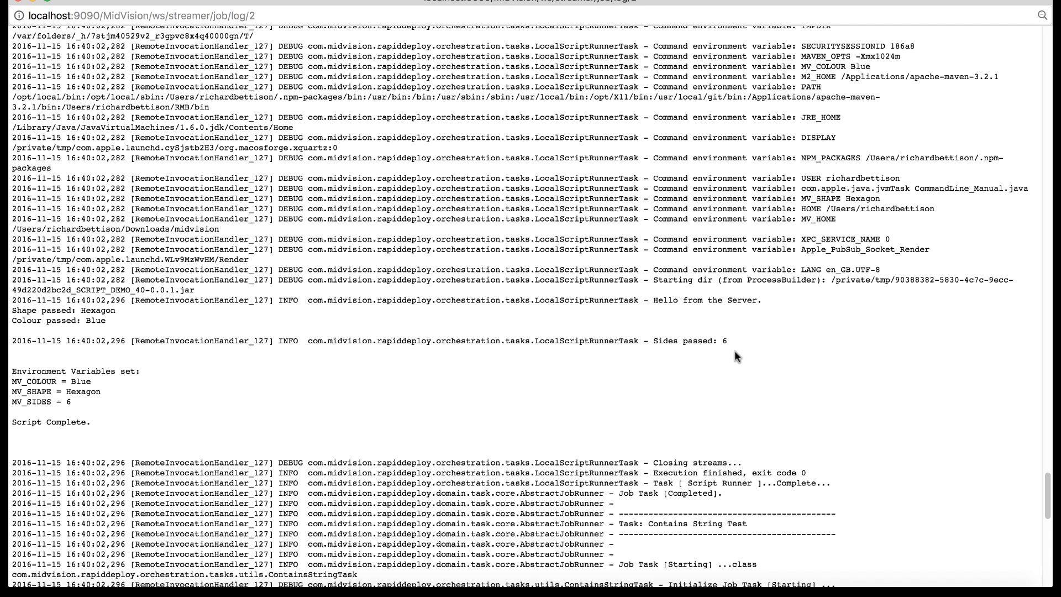
# Step: Examine the Contains String Test, IfTask and FinalisationTask entries through the end of the job log, and close the log window
pyautogui.scroll(-10, 767, 439)
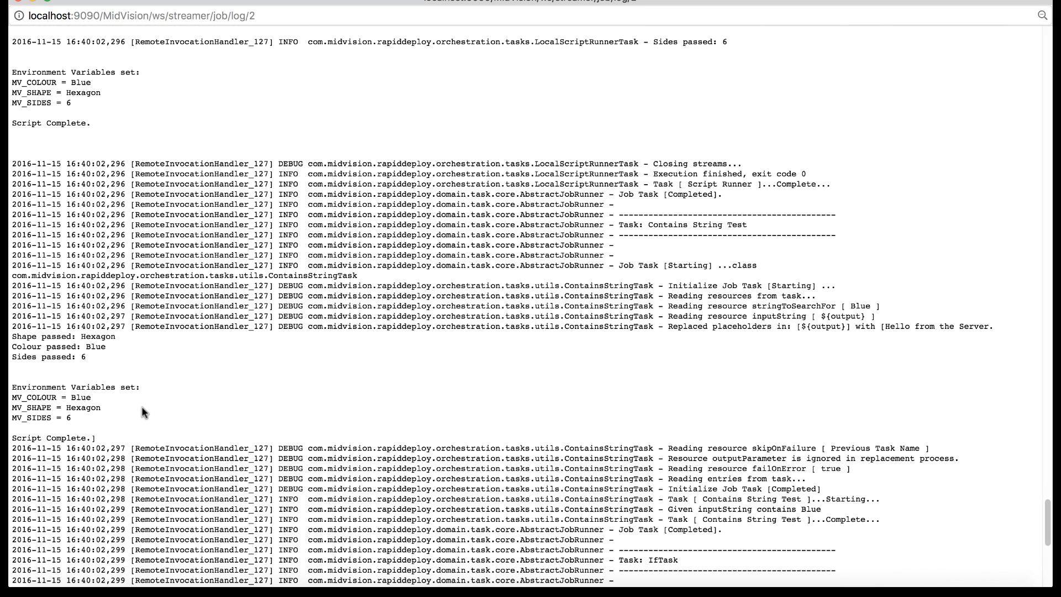
pyautogui.scroll(-2, 142, 407)
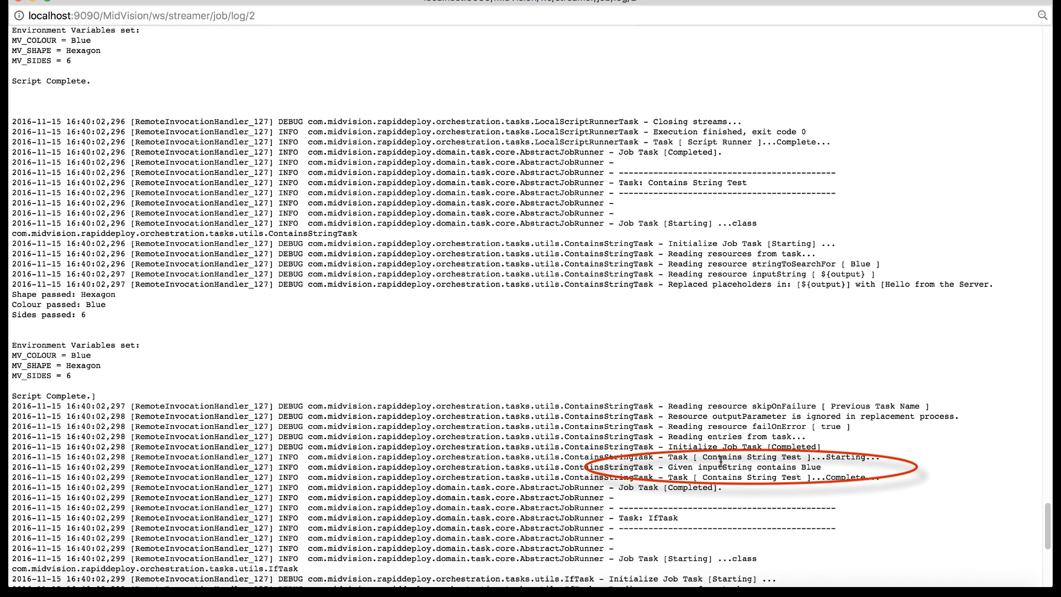
pyautogui.scroll(-10, 722, 461)
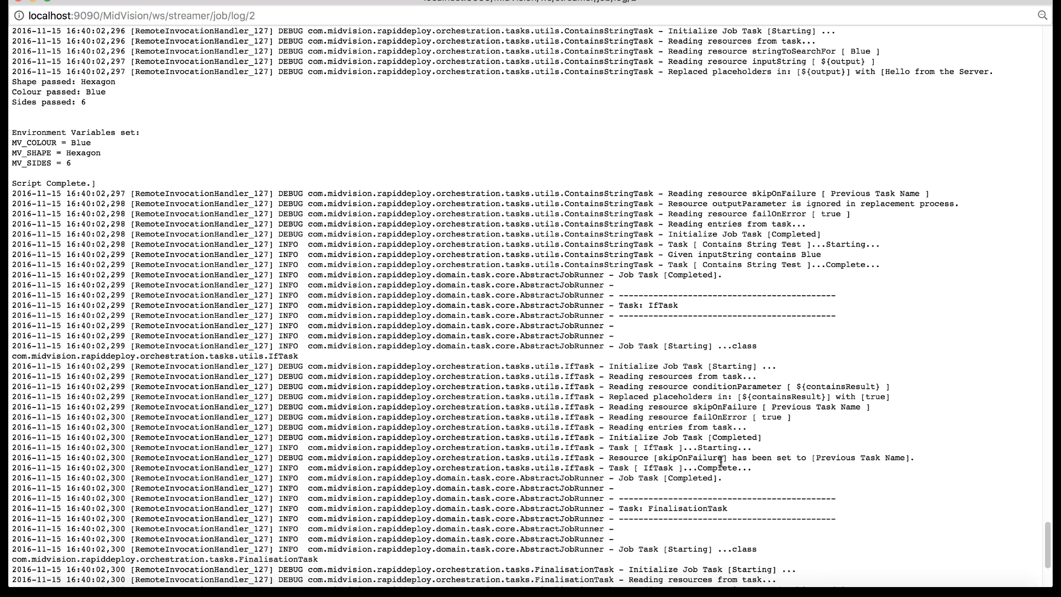
pyautogui.scroll(-1, 721, 461)
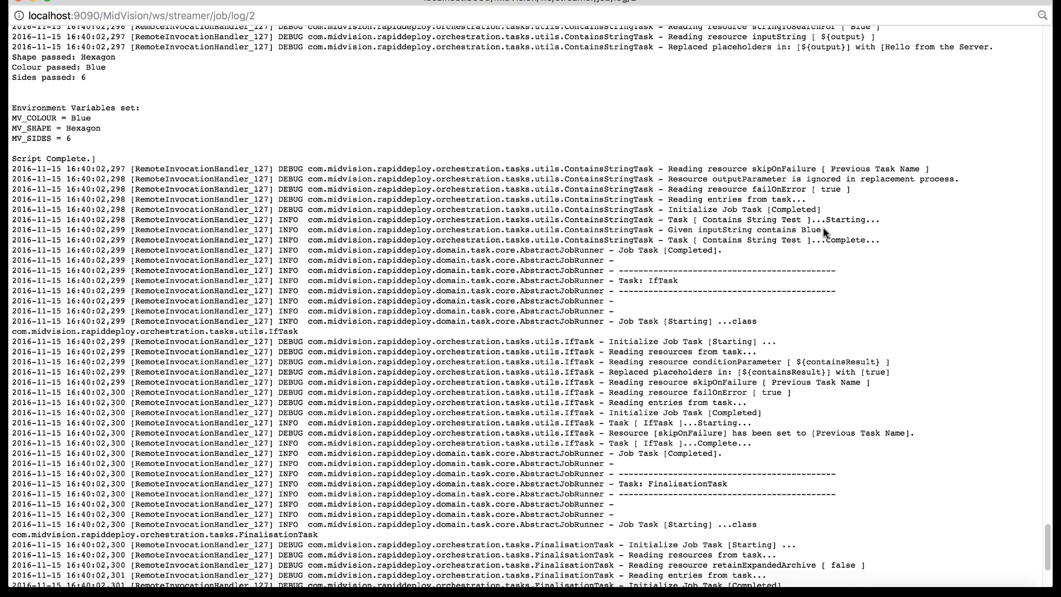
pyautogui.scroll(-1, 725, 432)
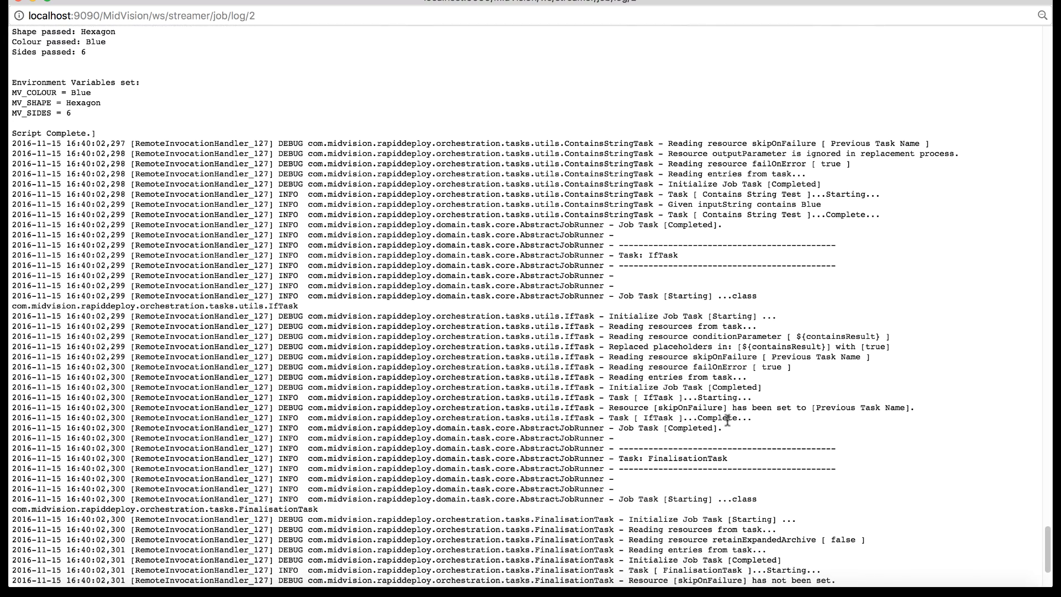
pyautogui.scroll(-2, 728, 420)
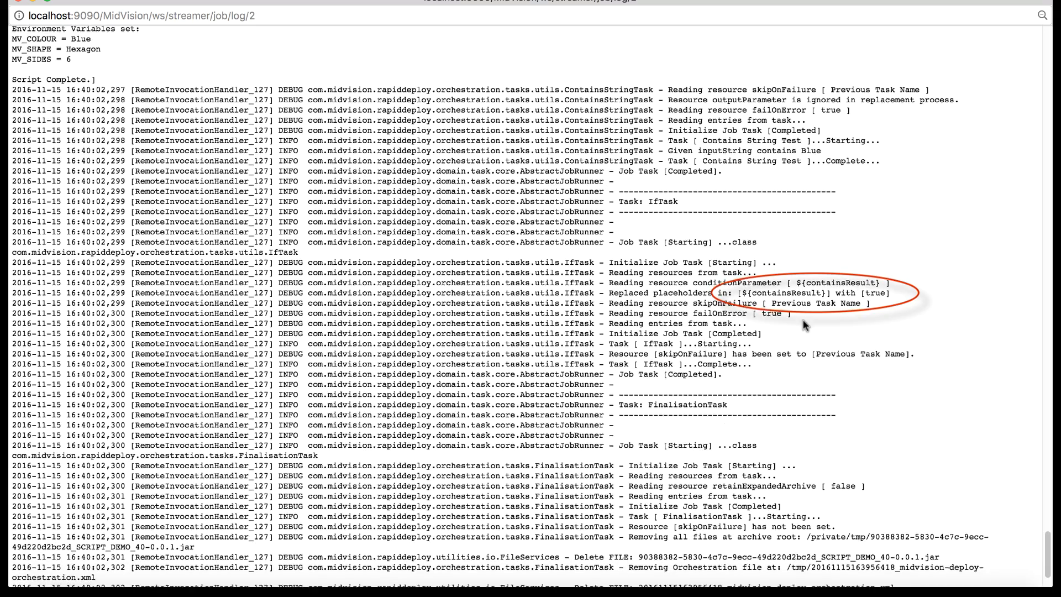
pyautogui.scroll(-3, 807, 318)
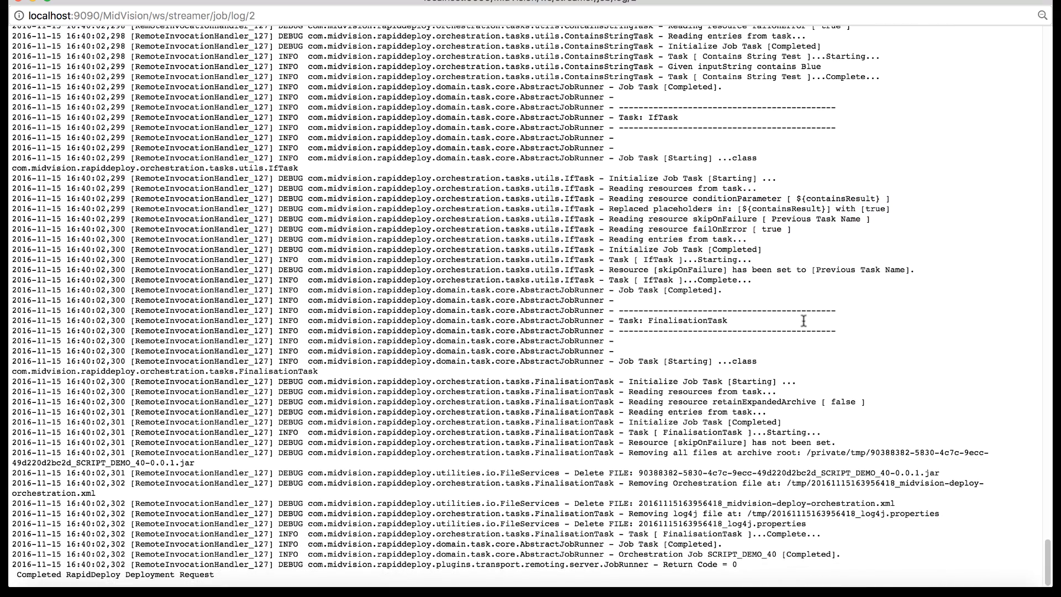
pyautogui.scroll(4, 804, 321)
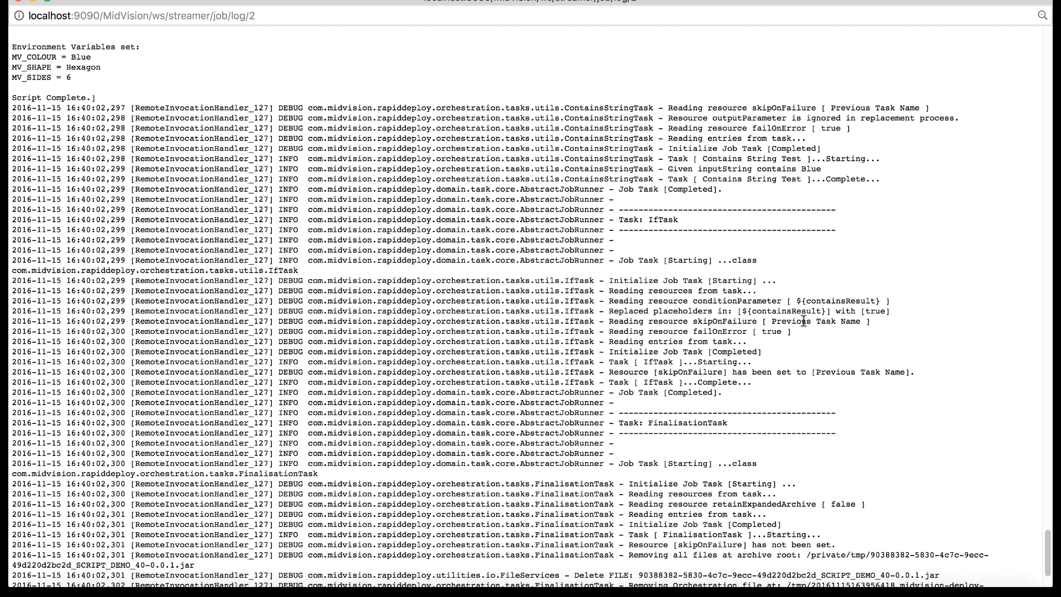
pyautogui.scroll(4, 804, 320)
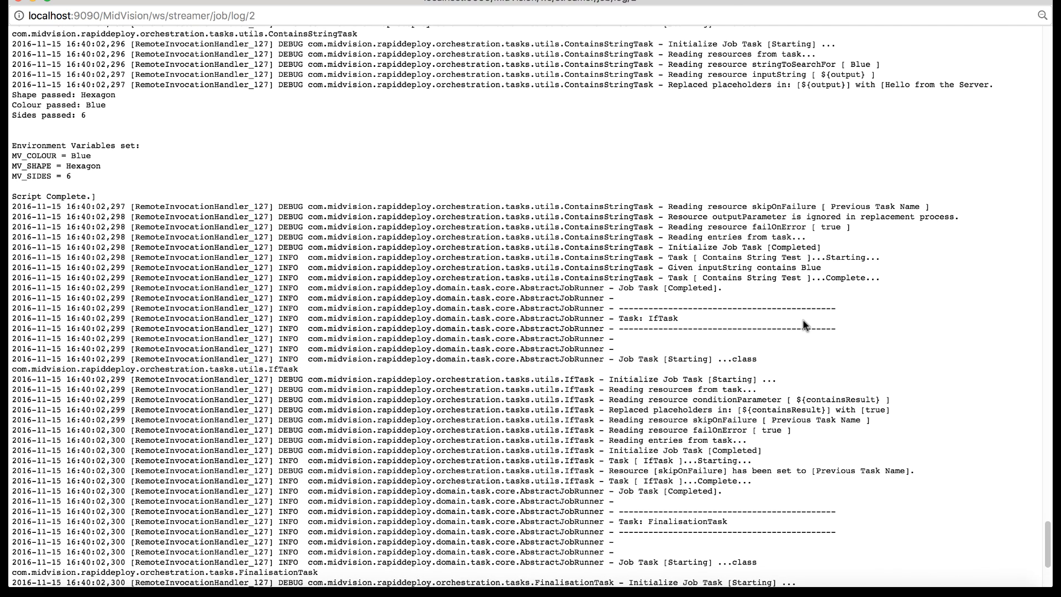
pyautogui.click(19, 1)
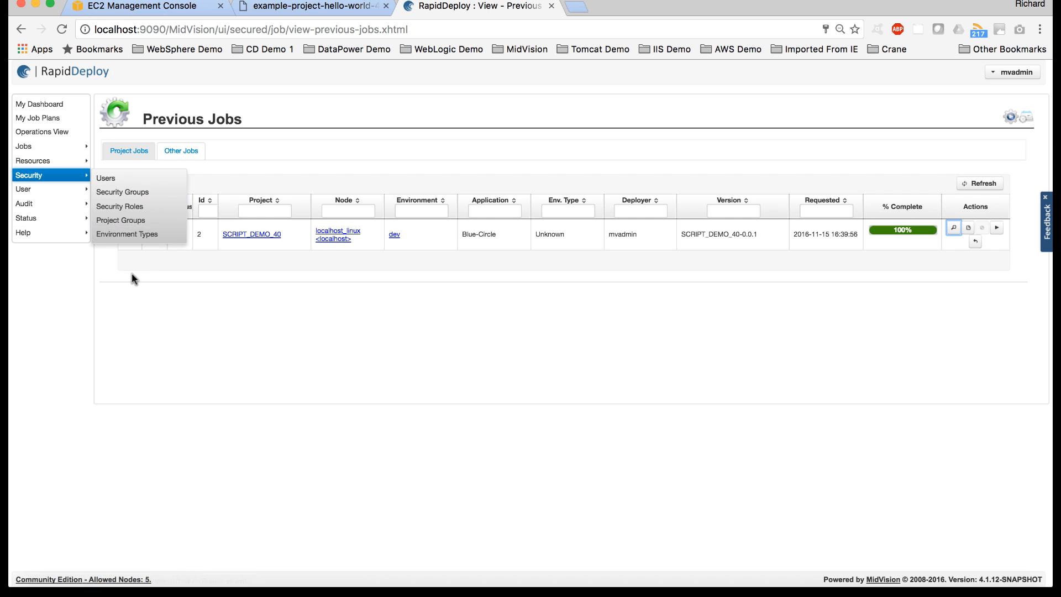
# Step: Expand the finished job's progress details and view the Simple Copy task's individual output, closing it when done
pyautogui.click(127, 234)
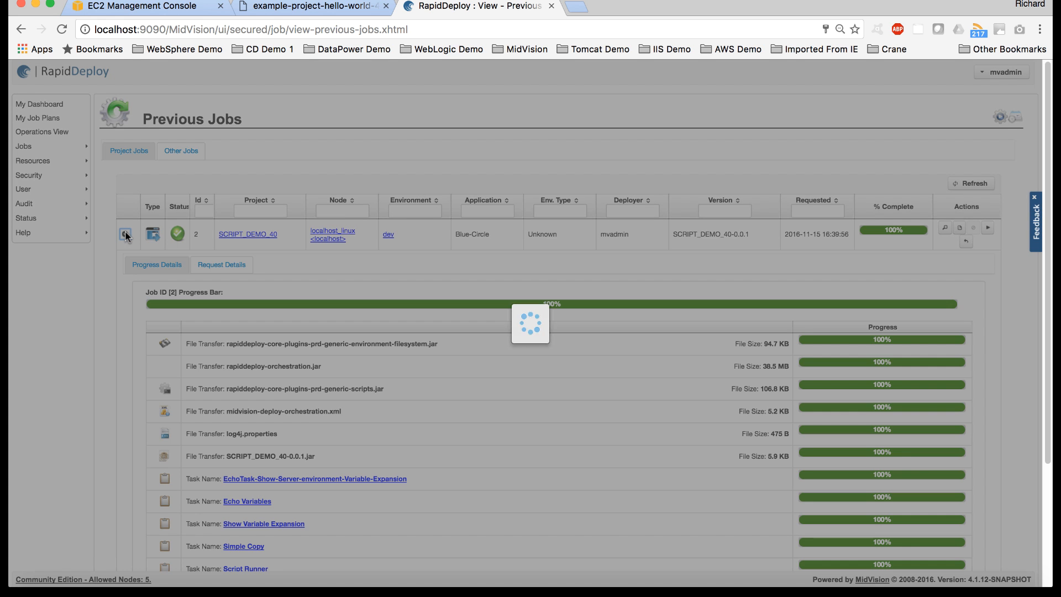
pyautogui.scroll(-3, 383, 401)
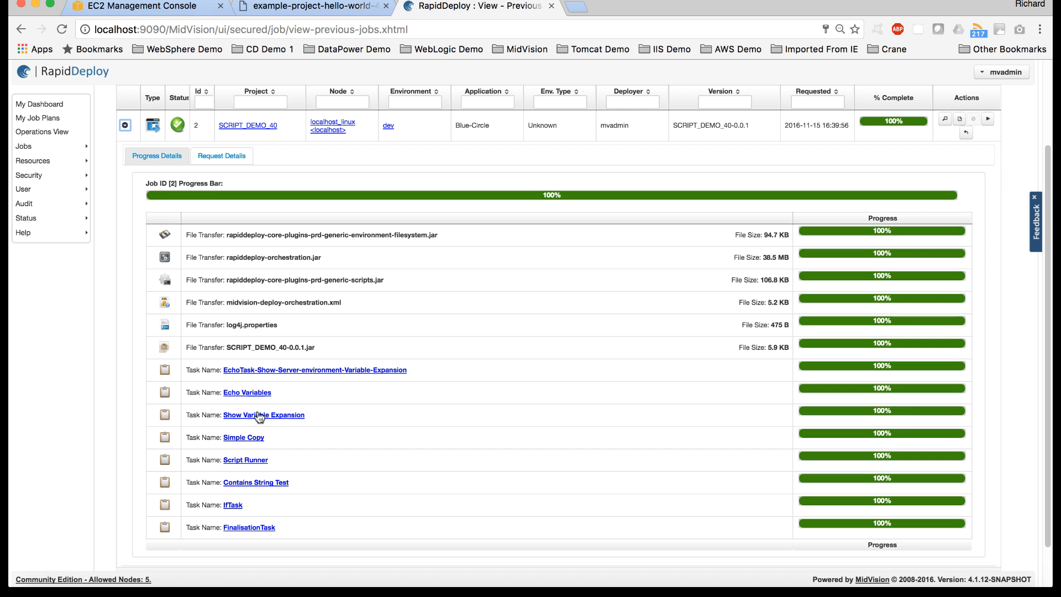
pyautogui.click(247, 438)
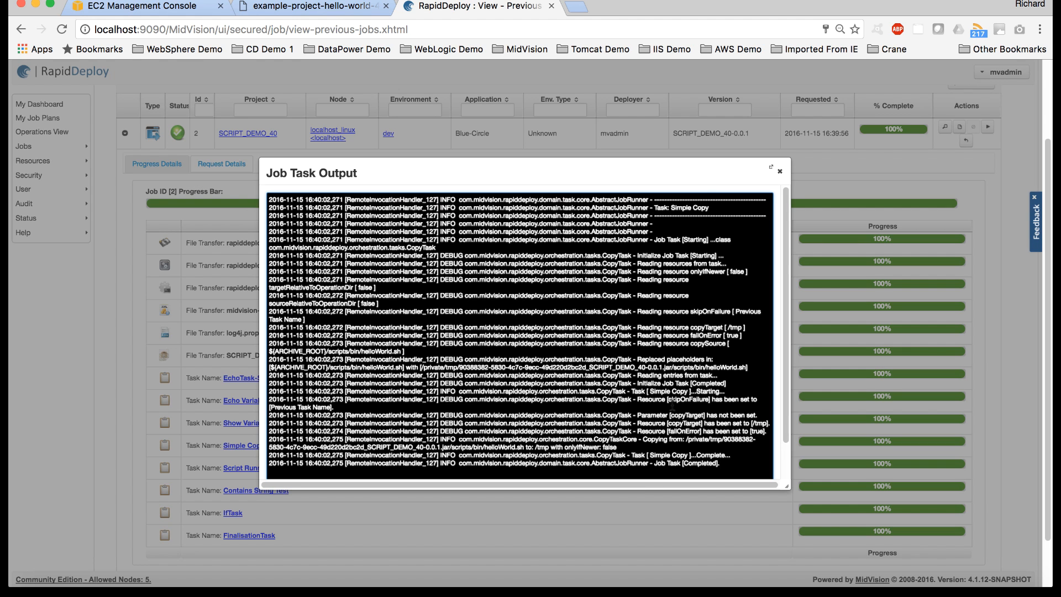
pyautogui.click(780, 172)
pyautogui.scroll(3, 580, 276)
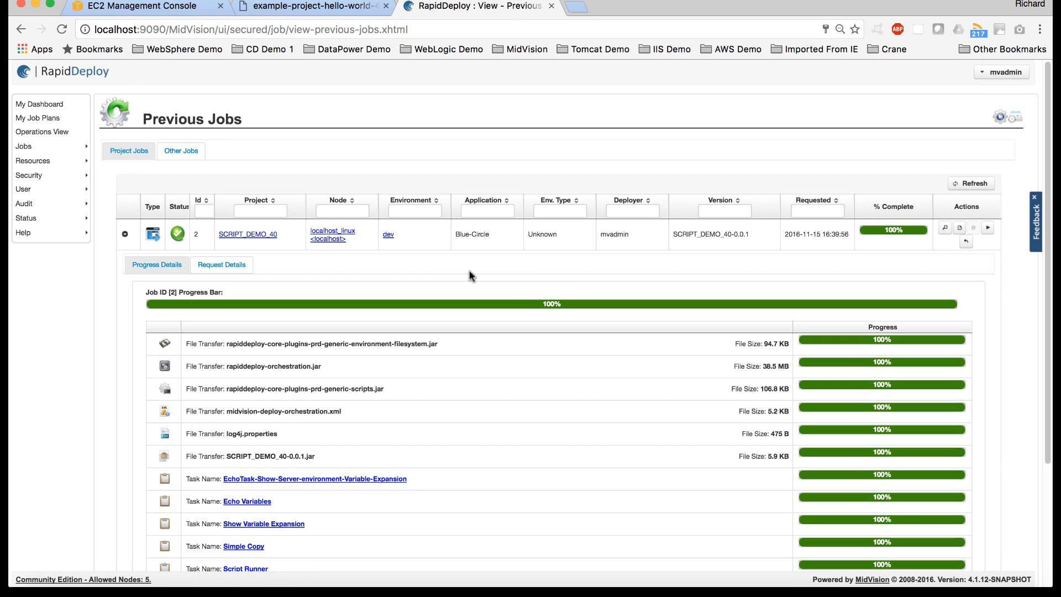
# Step: Open the SCRIPT_DEMO_40 project and edit the dictionary of its localhost_linux dev Blue-Circle target
pyautogui.moveTo(52, 147)
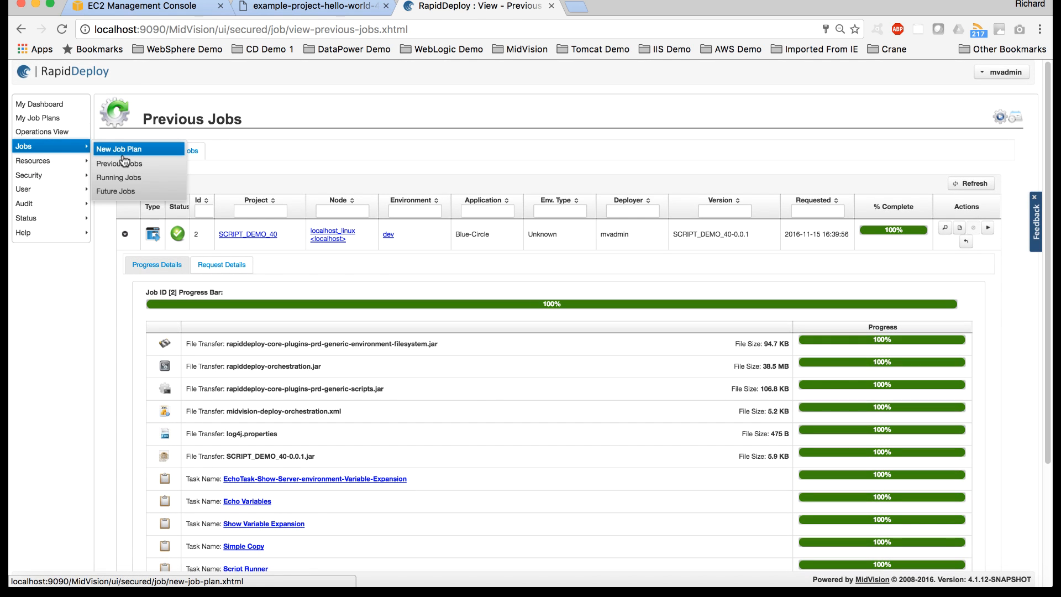
pyautogui.click(107, 166)
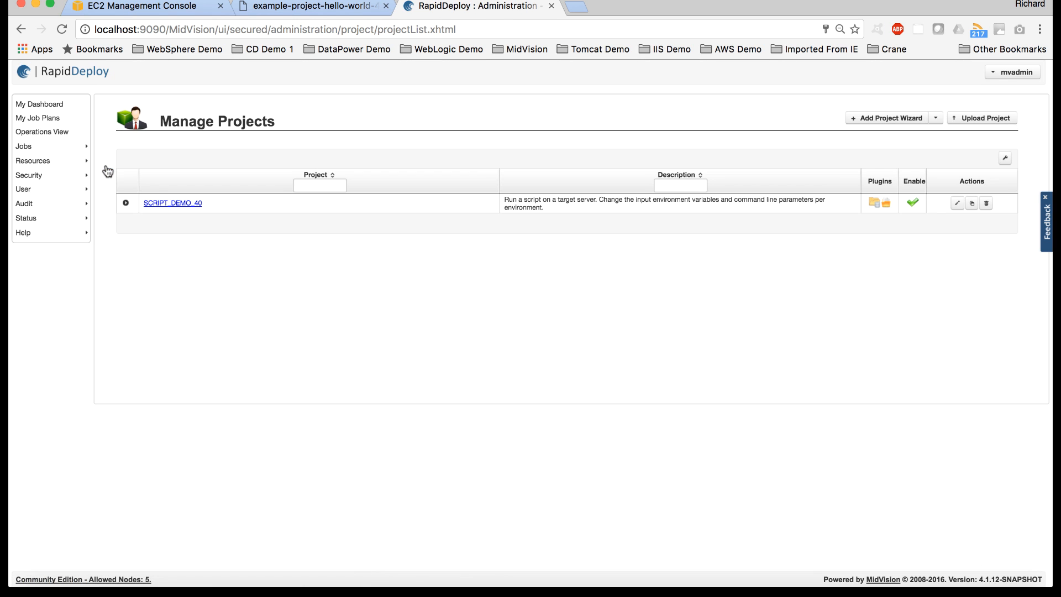
pyautogui.click(163, 204)
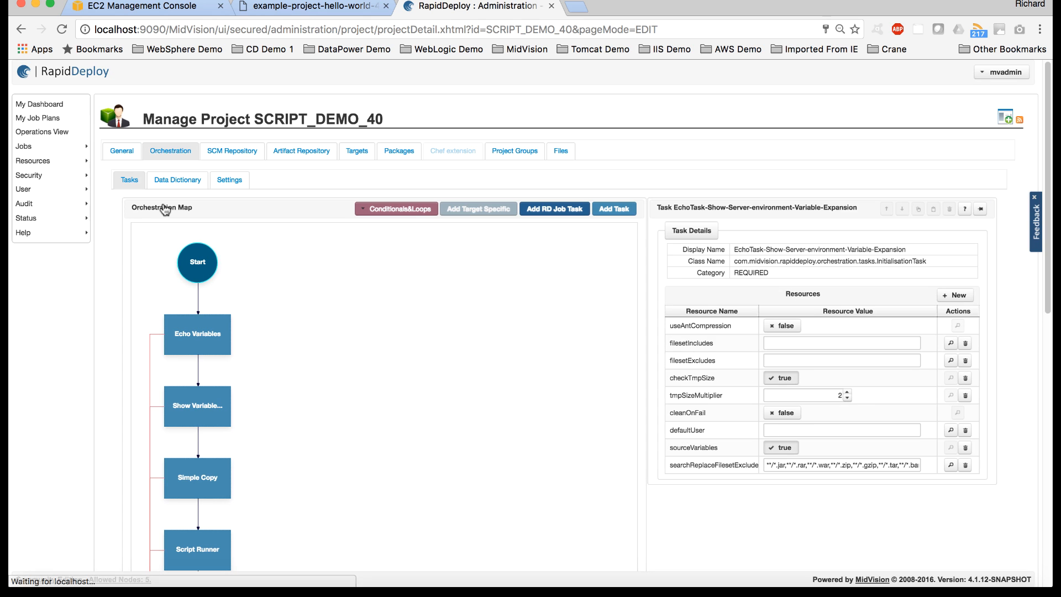
pyautogui.click(351, 156)
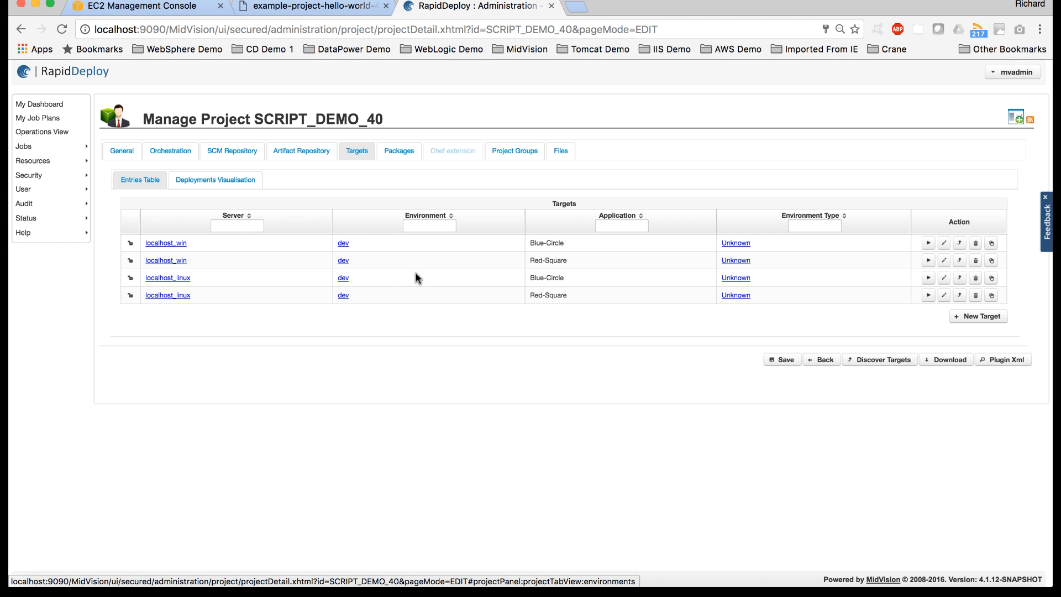
pyautogui.click(944, 277)
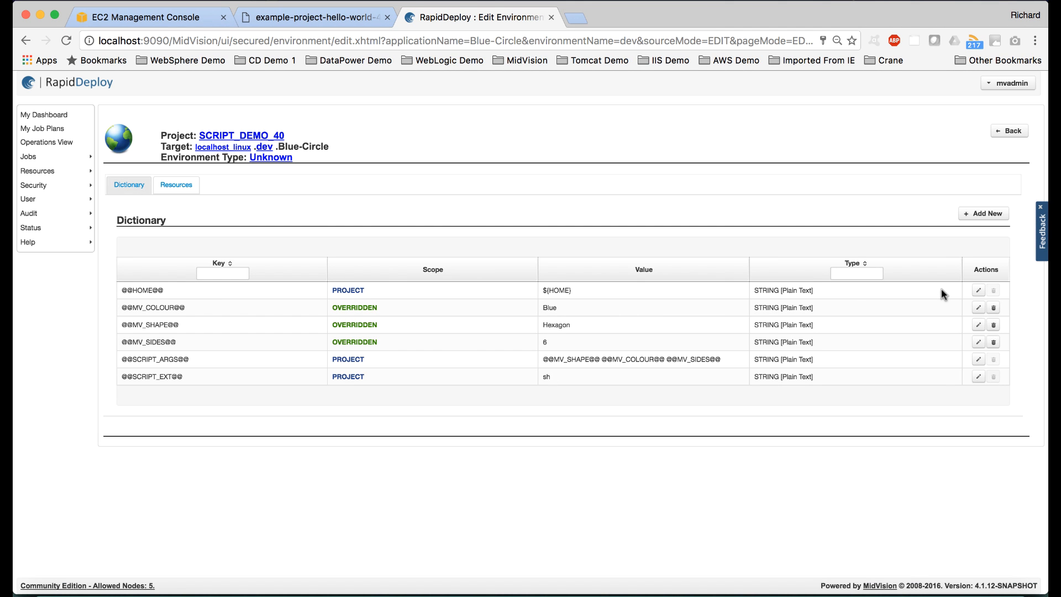
pyautogui.click(979, 324)
pyautogui.doubleClick(493, 347)
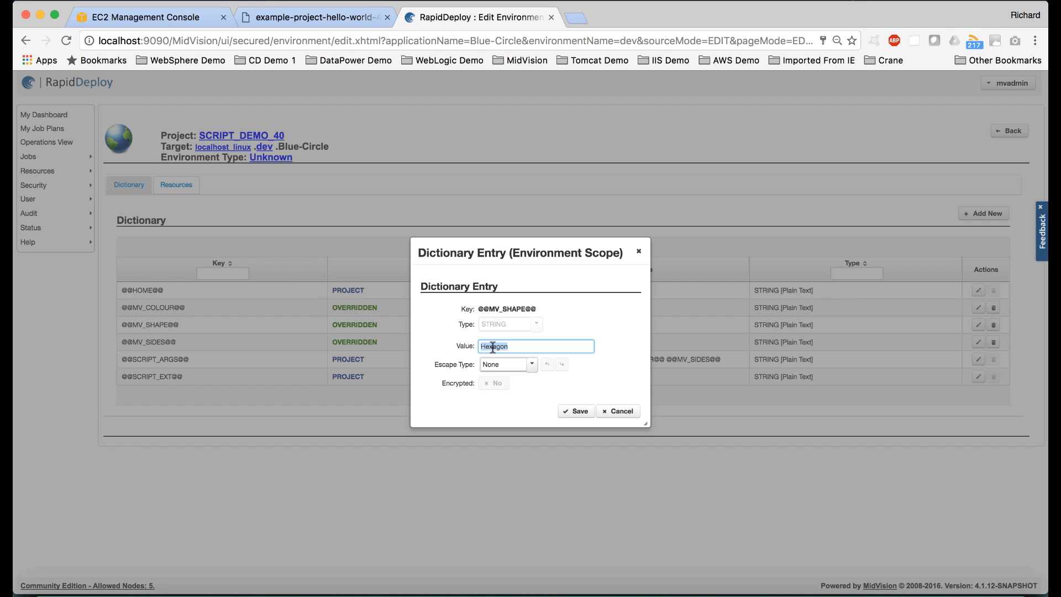
pyautogui.write('Circle')
pyautogui.click(578, 412)
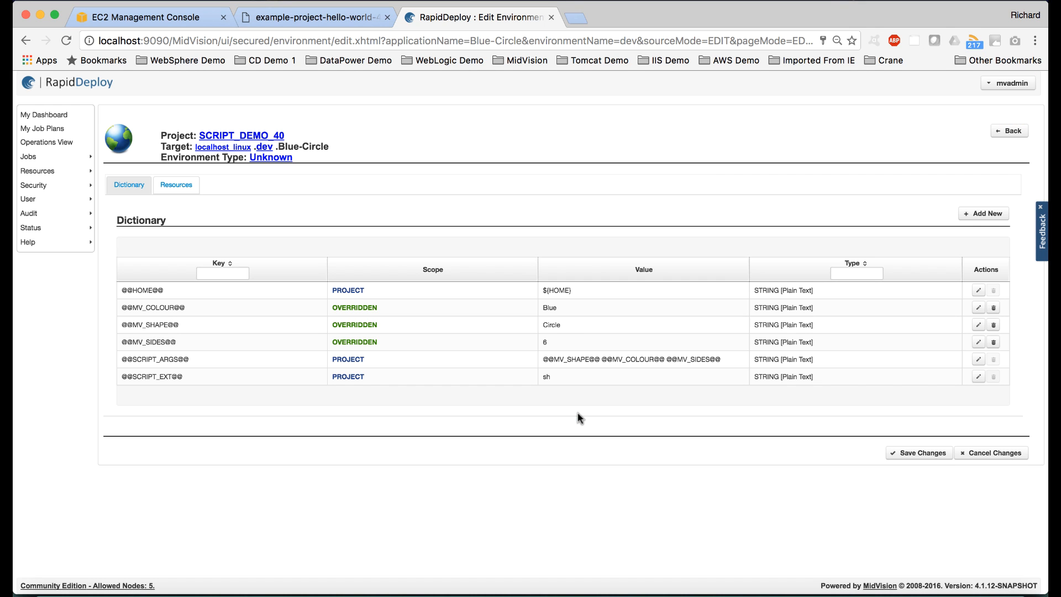
pyautogui.click(977, 345)
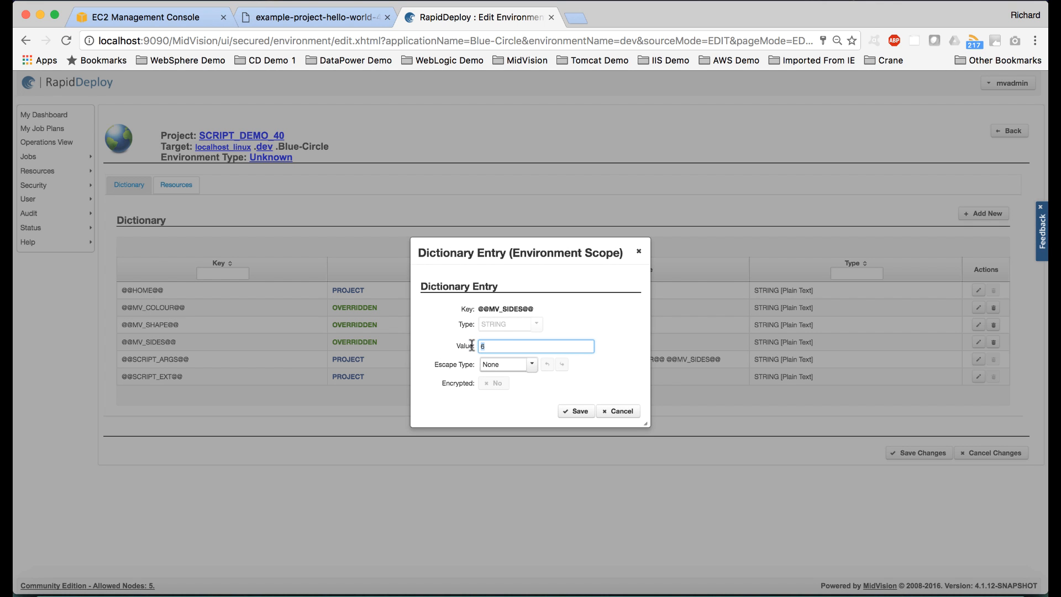
pyautogui.click(575, 410)
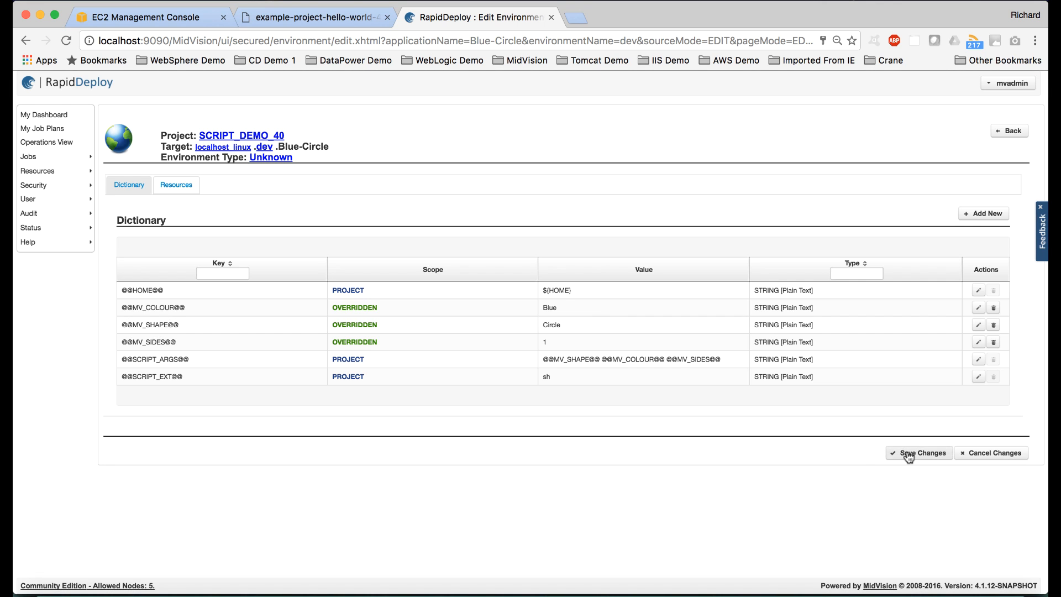
pyautogui.click(908, 453)
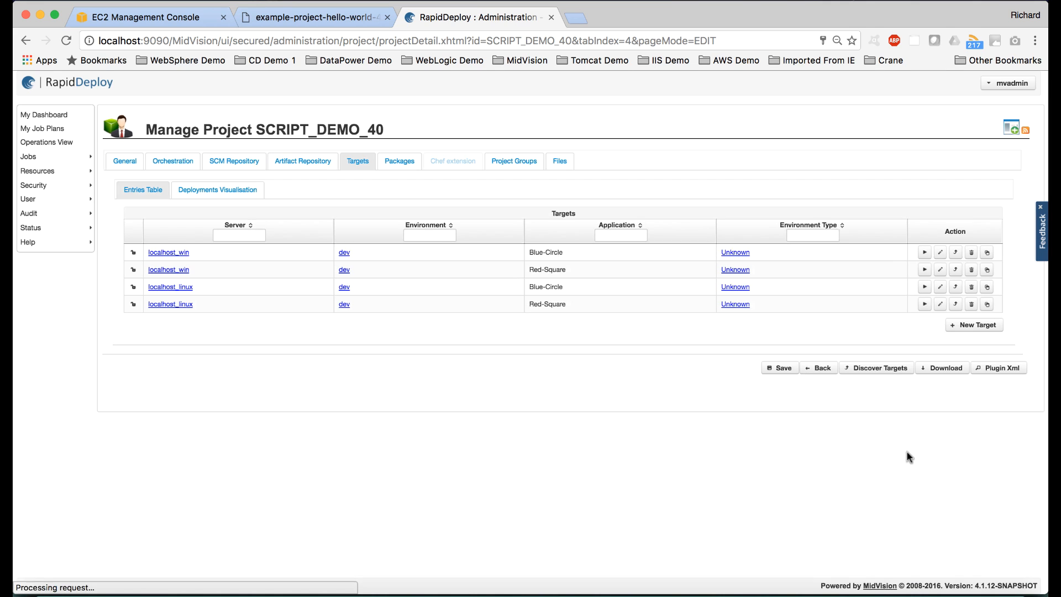
# Step: Open helloWorld.sh from the scripts/bin folder in the SCRIPT_DEMO_40 project files
pyautogui.click(560, 163)
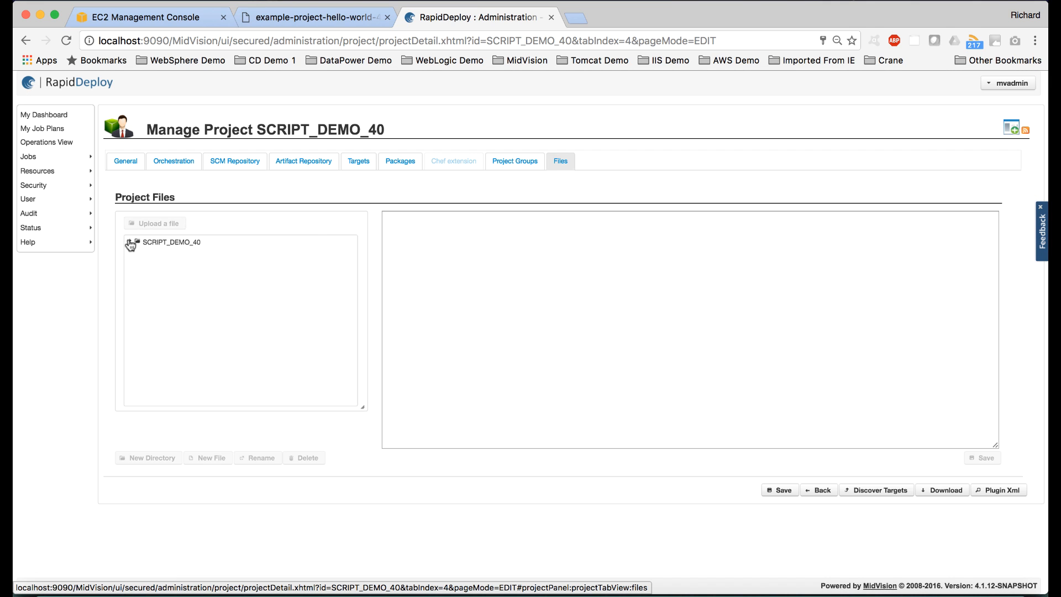
pyautogui.click(130, 243)
pyautogui.click(137, 319)
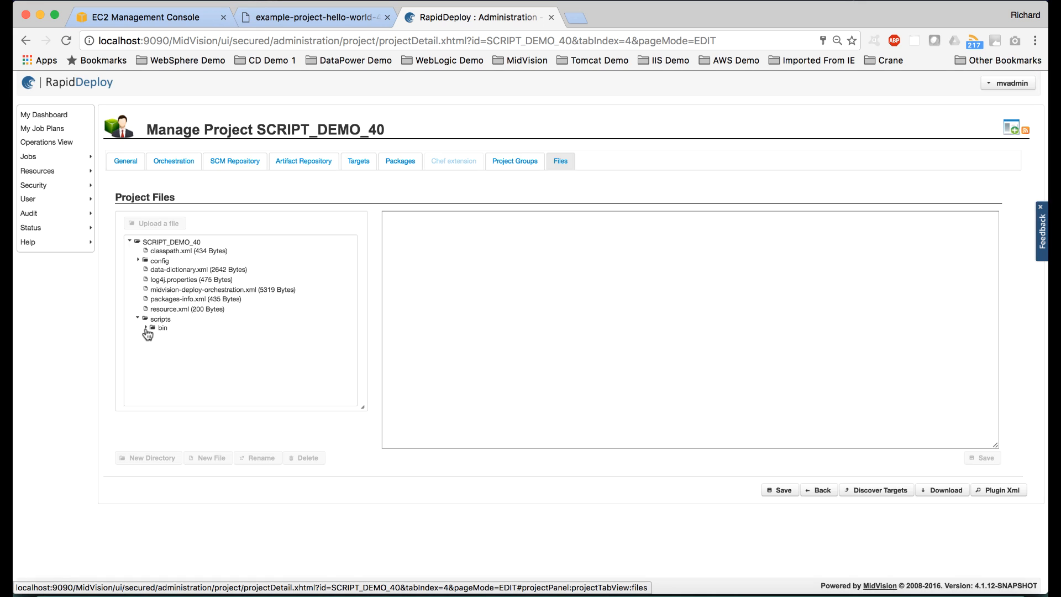
pyautogui.click(147, 328)
pyautogui.click(183, 348)
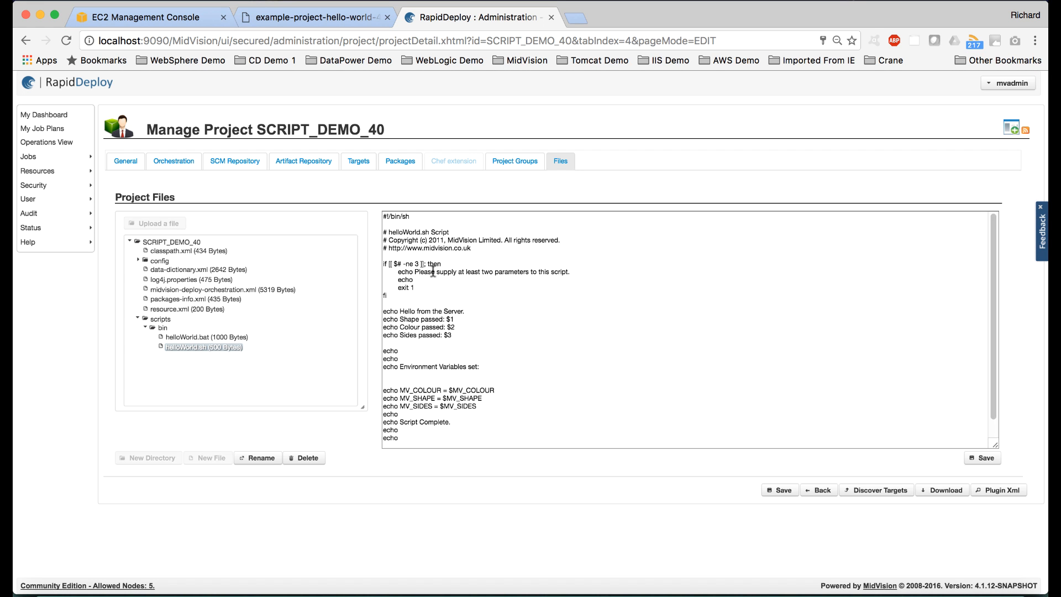
# Step: Change the parameter message in helloWorld.sh to say "three" parameters, and save the file and the project with data dictionary discovery
pyautogui.doubleClick(487, 272)
pyautogui.write('three')
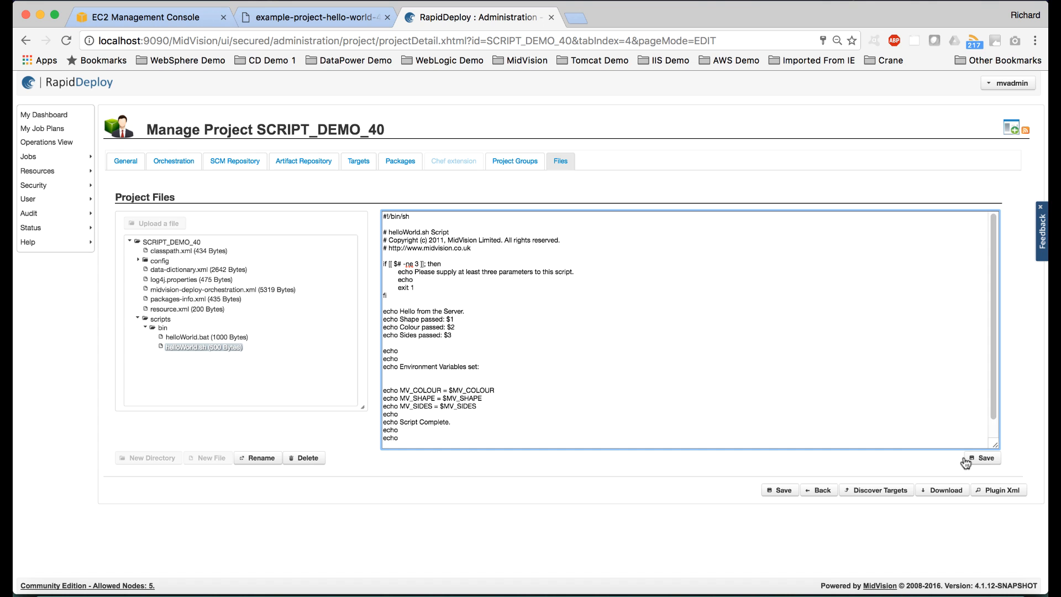
pyautogui.click(983, 458)
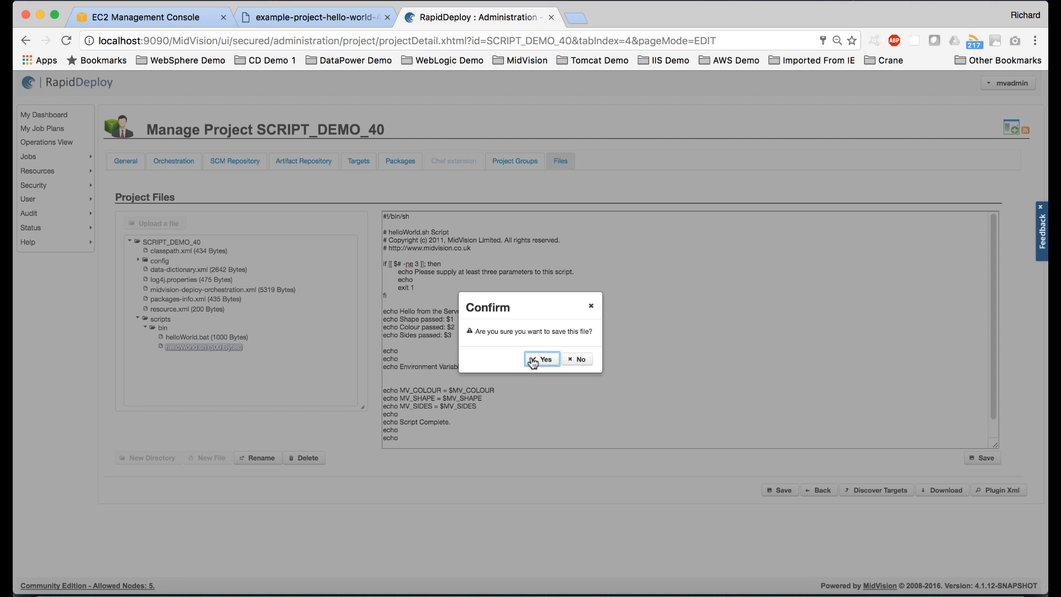
pyautogui.click(533, 359)
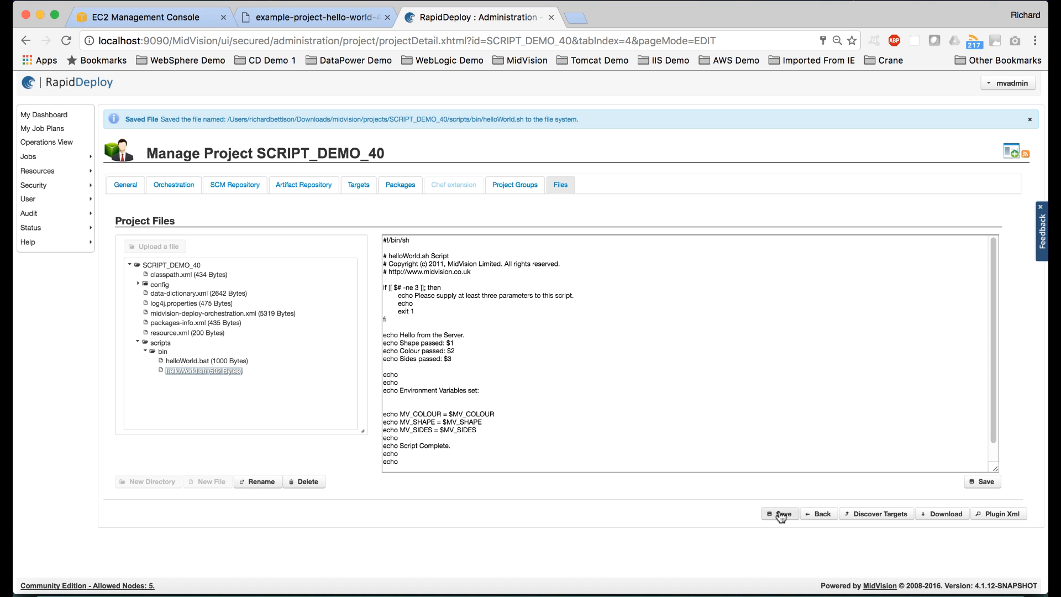
pyautogui.click(780, 514)
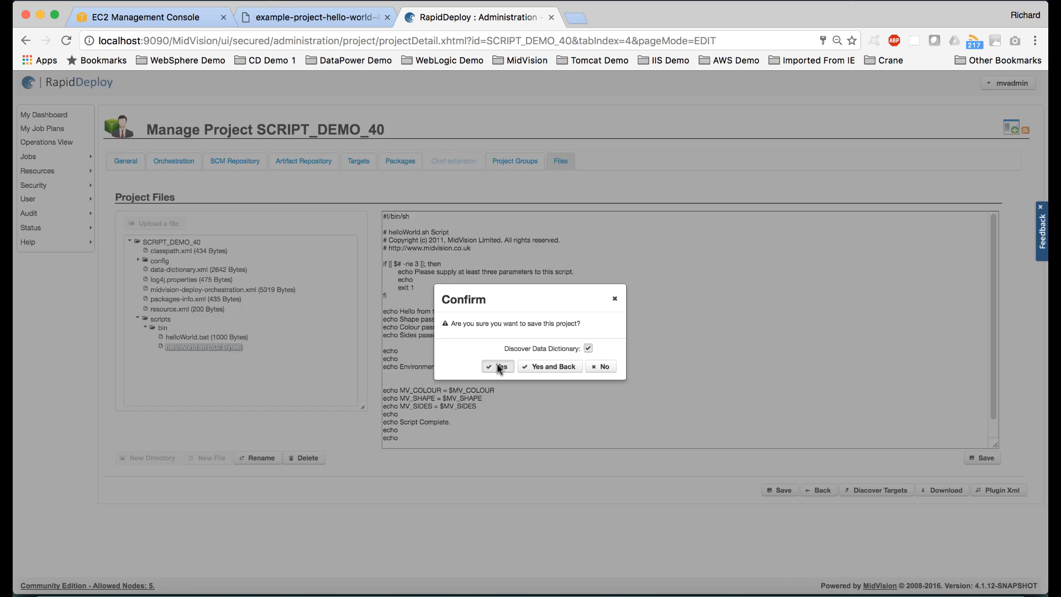
pyautogui.click(499, 367)
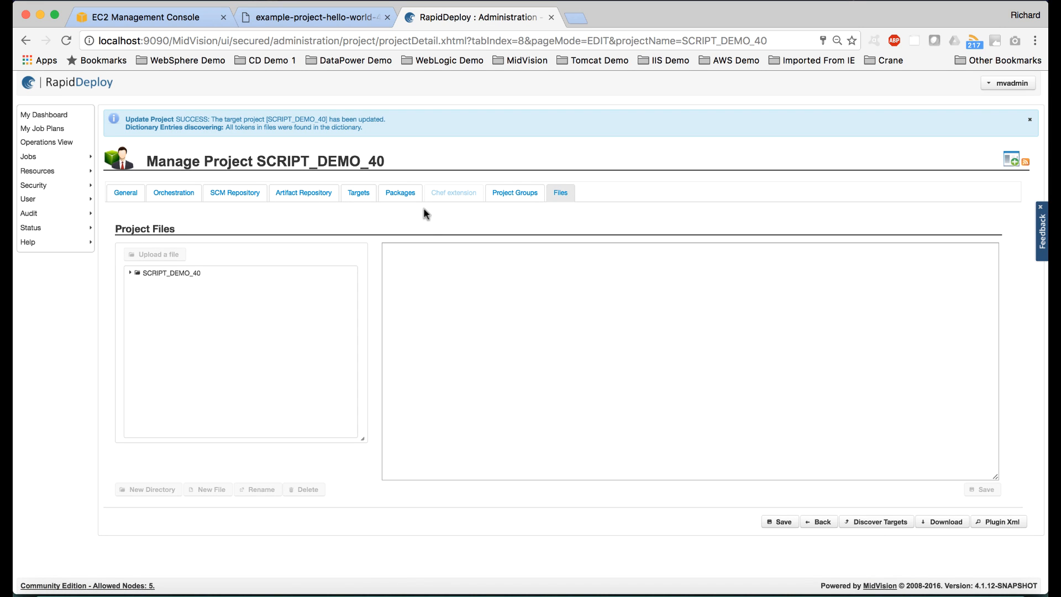
# Step: Create a new deployment package for project SCRIPT_DEMO_40 in the Build Store and refresh the package list
pyautogui.click(406, 193)
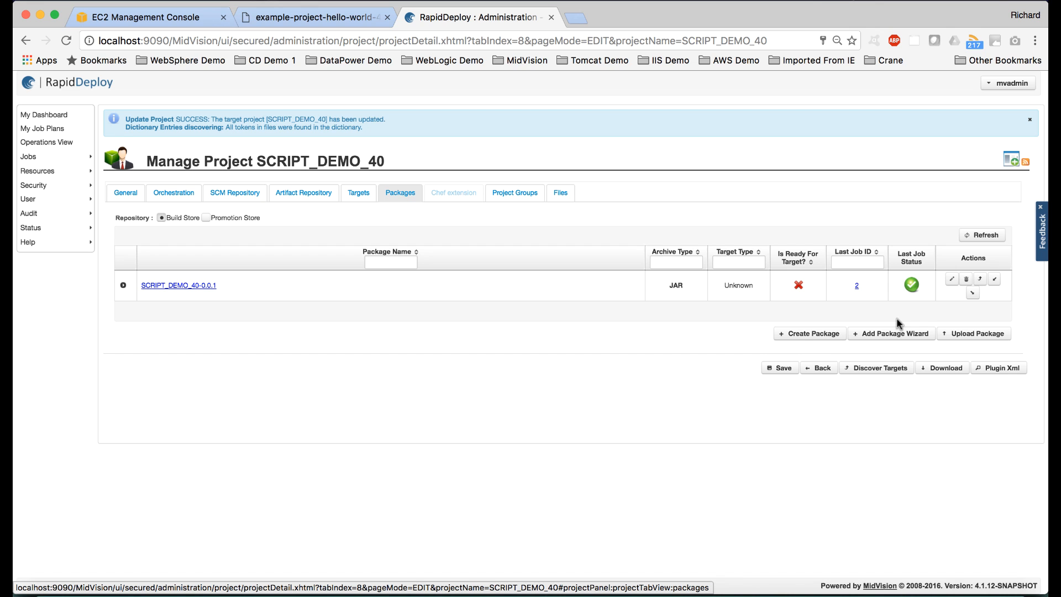
pyautogui.click(811, 334)
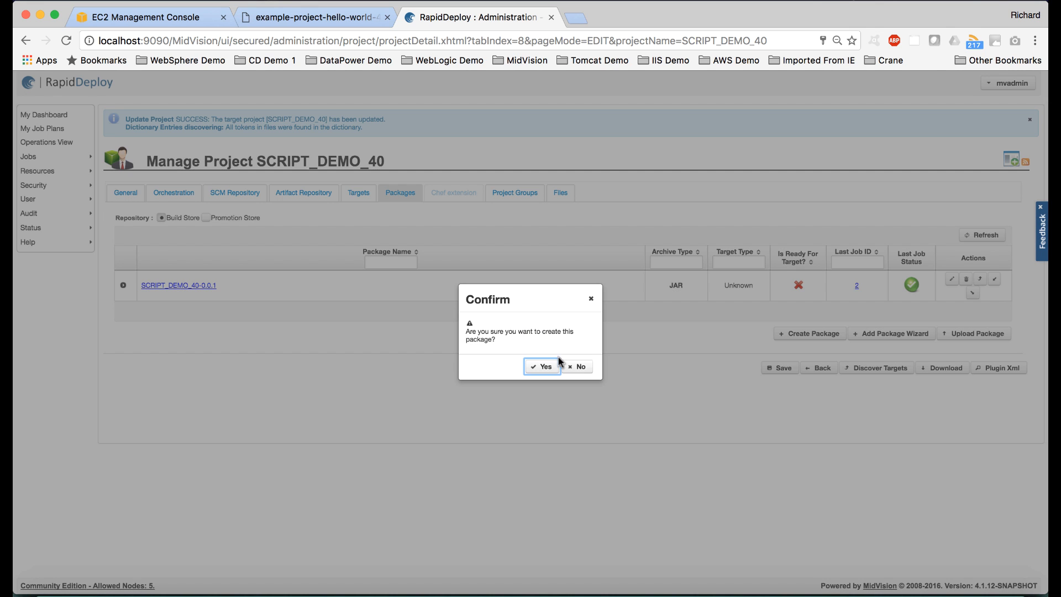
pyautogui.click(540, 367)
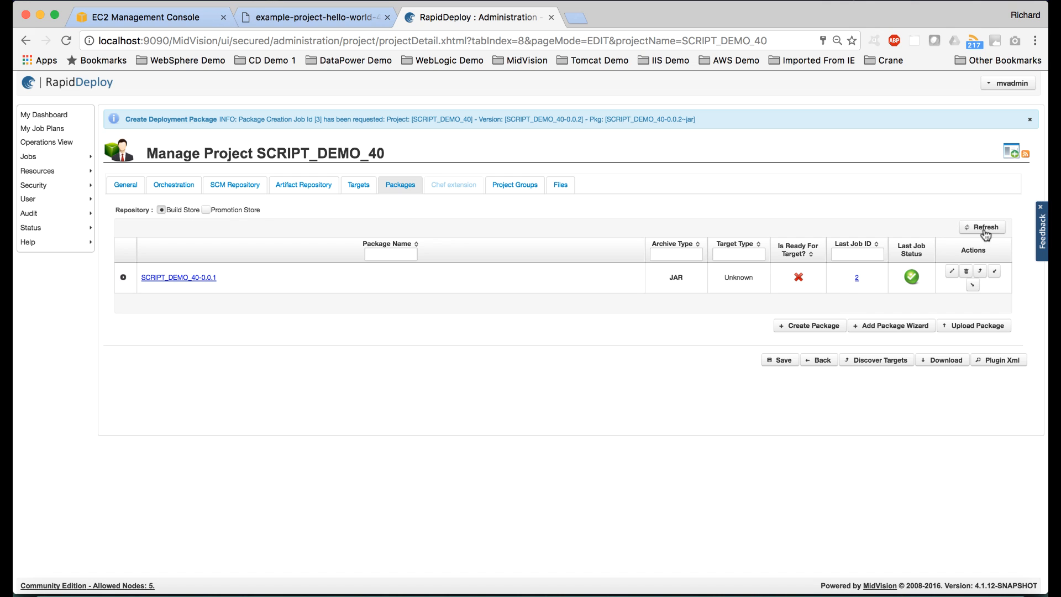
pyautogui.click(985, 229)
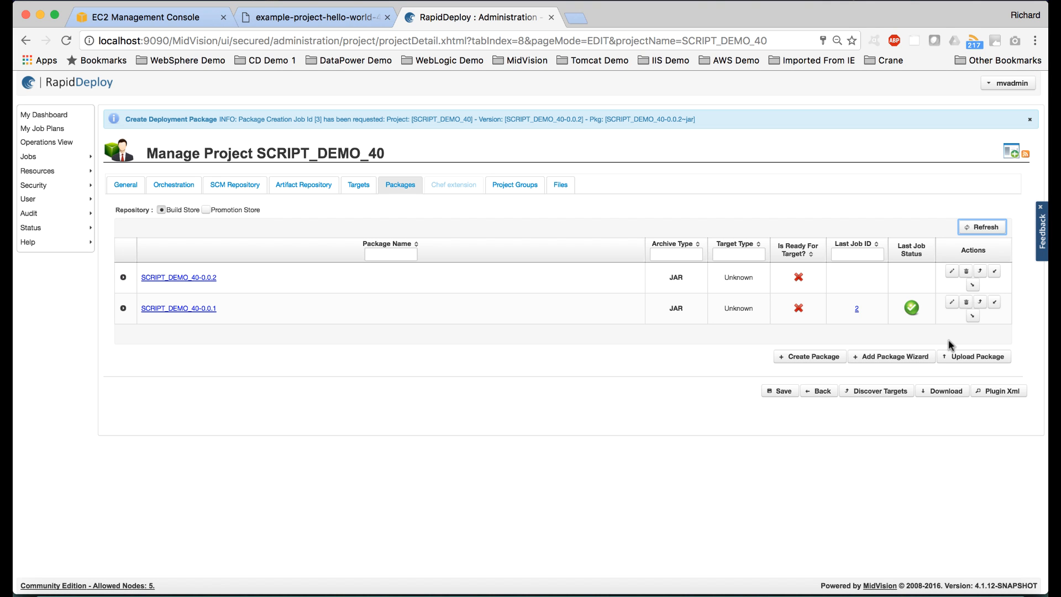
# Step: Compare package SCRIPT_DEMO_40-0.0.1 as the left selection with SCRIPT_DEMO_40-0.0.2 as the right selection, side by side
pyautogui.click(995, 304)
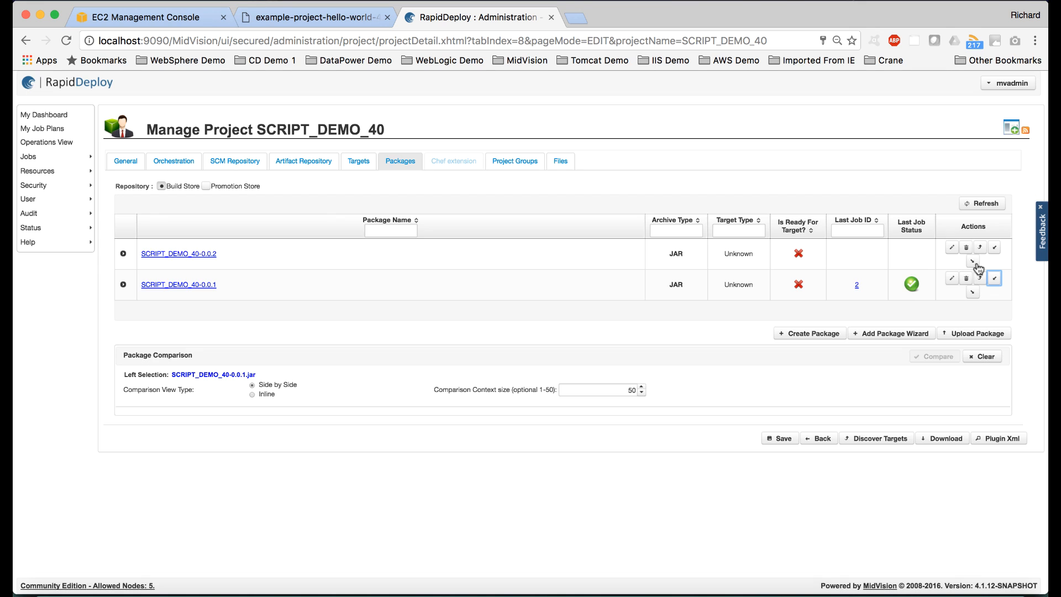
pyautogui.click(974, 262)
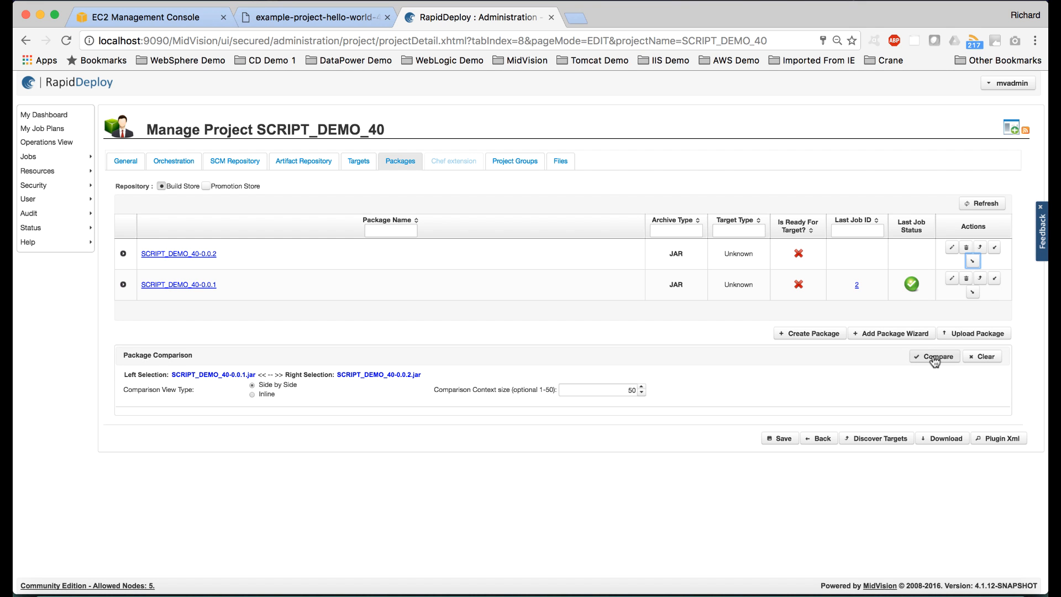
pyautogui.click(935, 358)
pyautogui.scroll(-3, 748, 499)
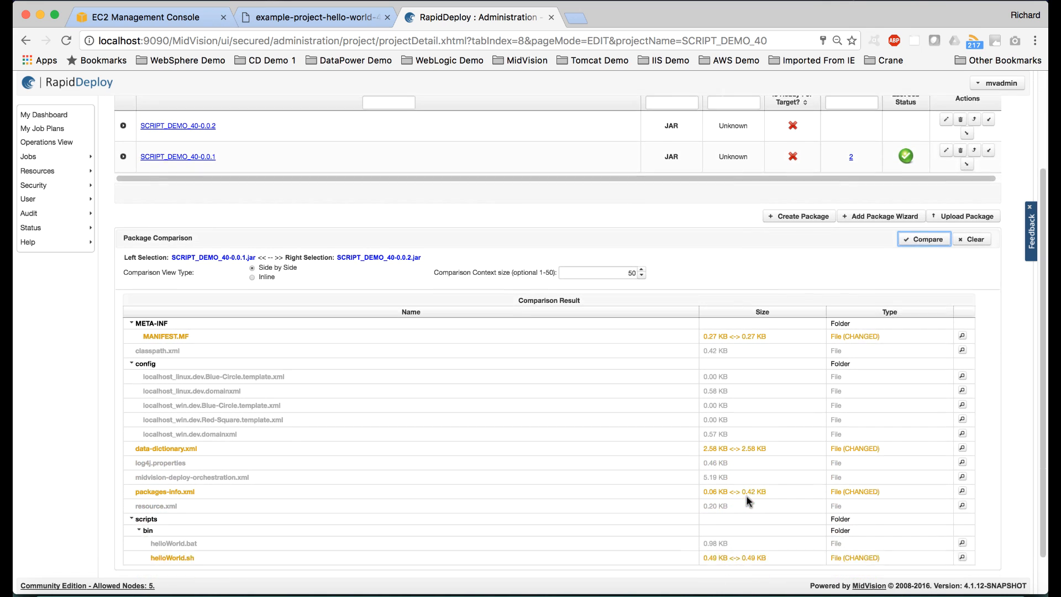
pyautogui.scroll(-1, 748, 501)
pyautogui.scroll(-1, 812, 374)
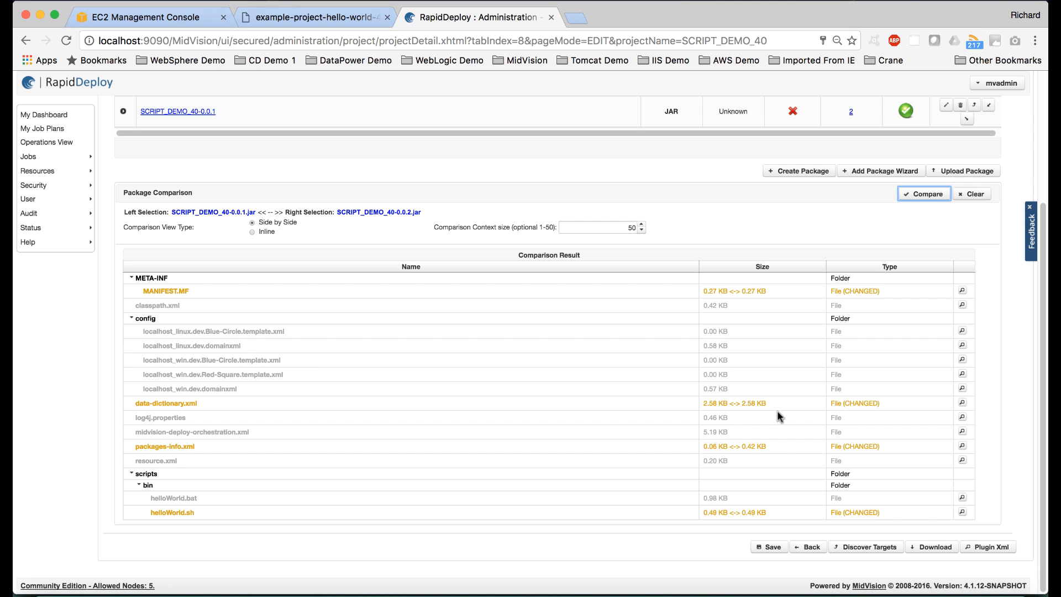
pyautogui.scroll(1, 780, 415)
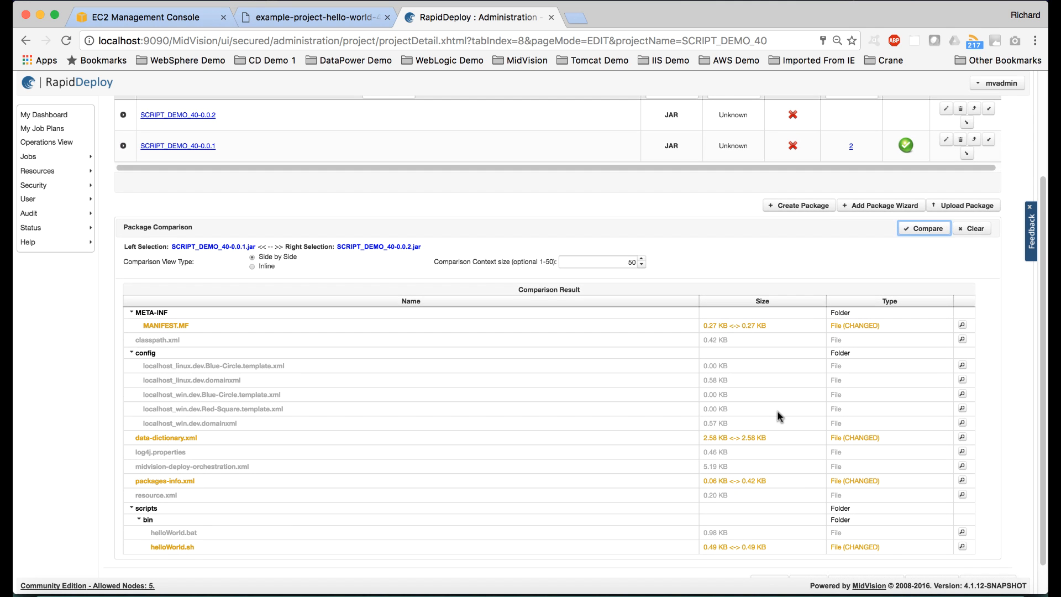
# Step: Examine the file differences of MANIFEST.MF, data-dictionary.xml and helloWorld.sh between the two packages
pyautogui.click(962, 326)
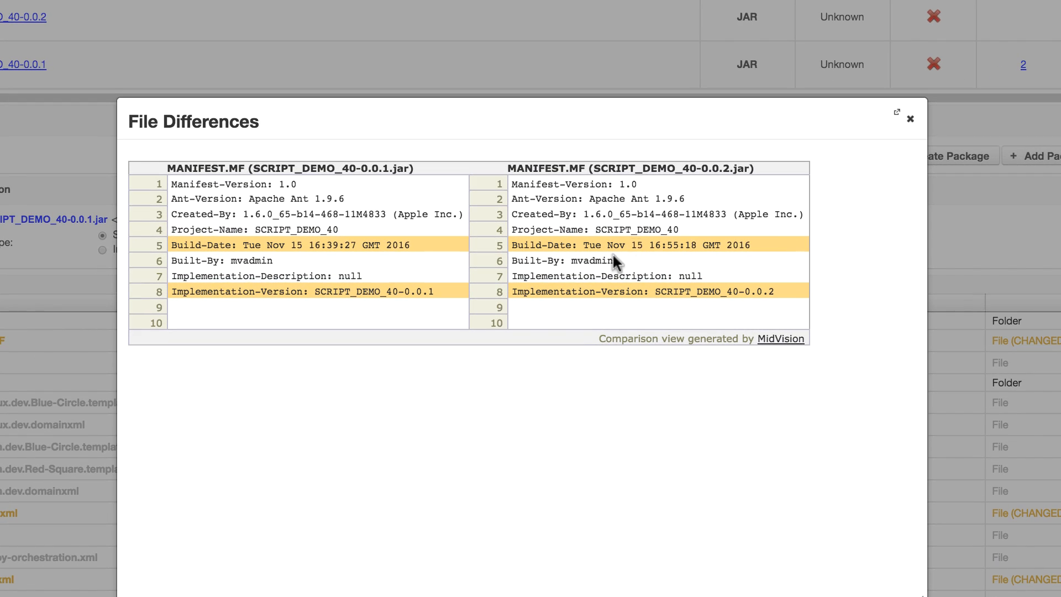
pyautogui.click(911, 119)
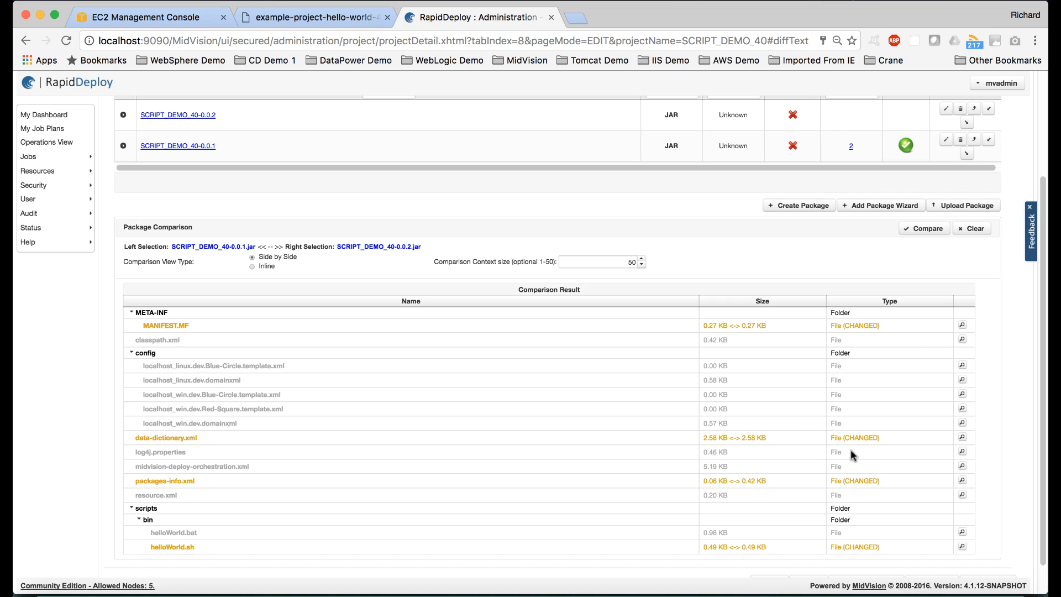
pyautogui.click(963, 437)
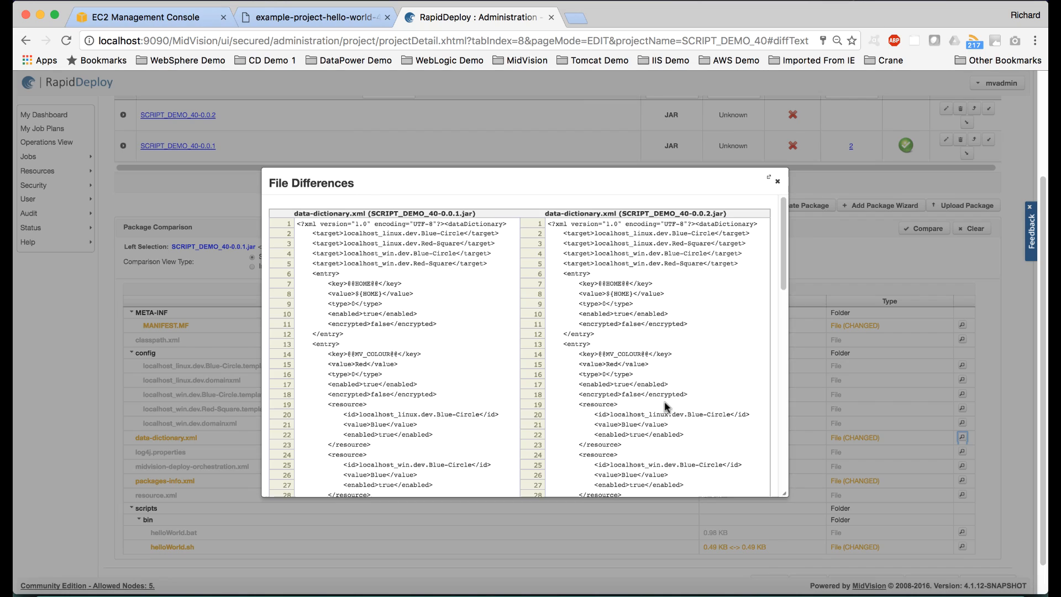
pyautogui.scroll(-6, 666, 407)
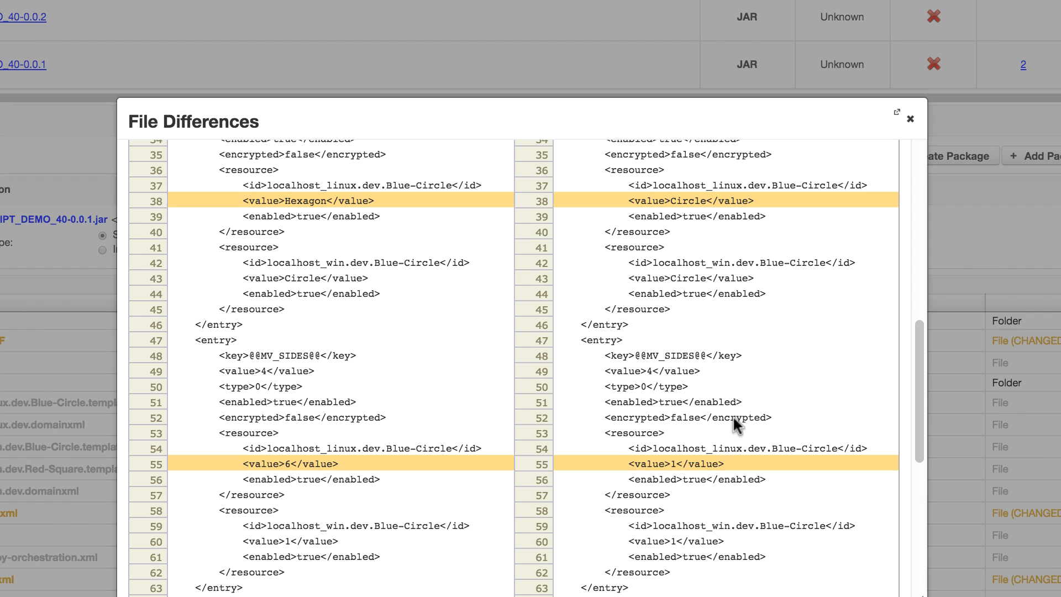
pyautogui.click(910, 119)
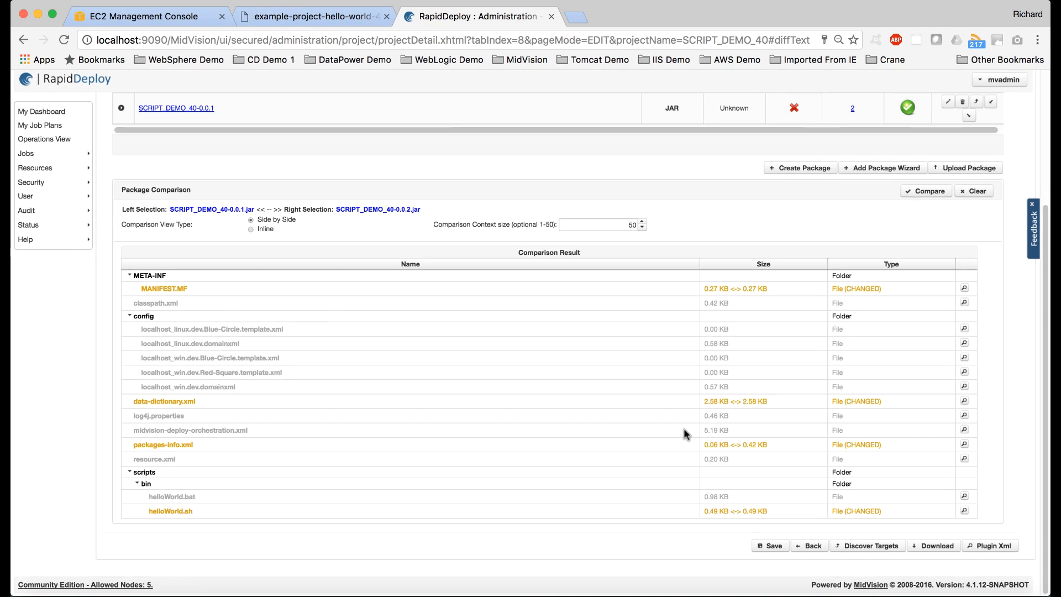
pyautogui.click(963, 512)
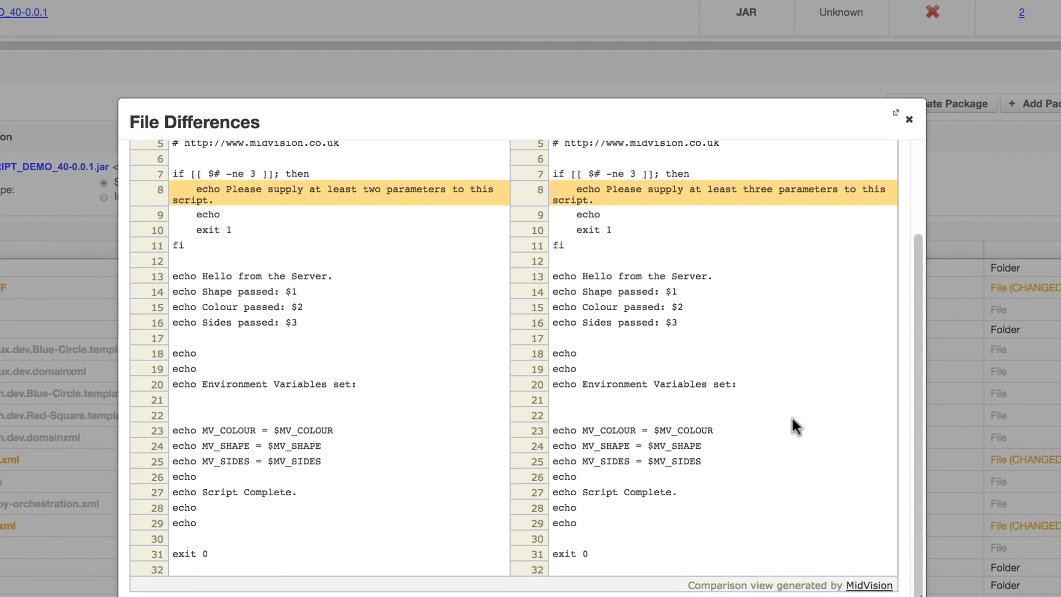
pyautogui.click(911, 119)
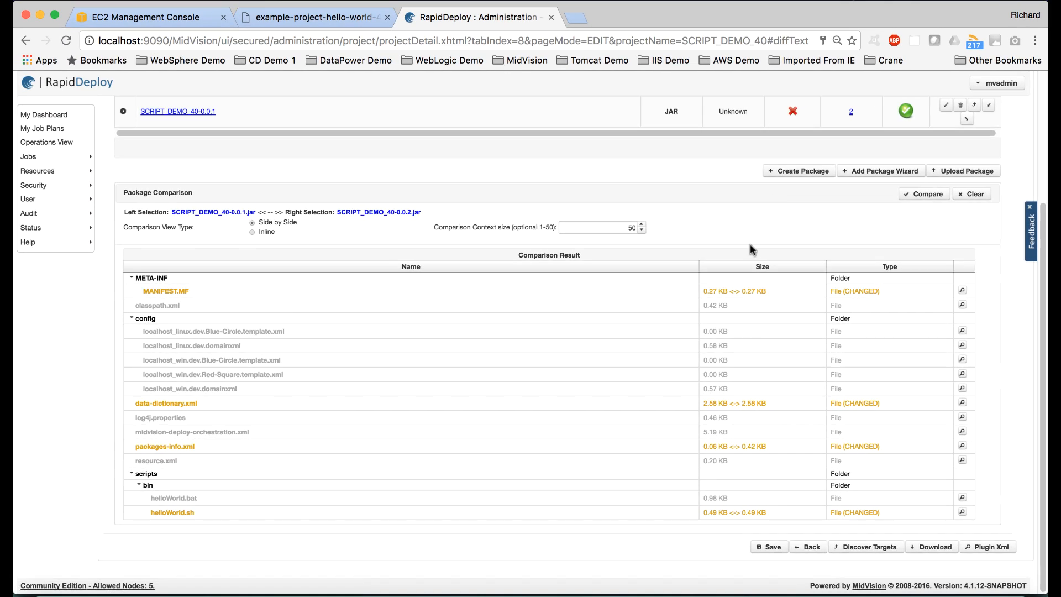
# Step: View the project's targets and examine the deployments visualisation down to the Blue-Circle application
pyautogui.scroll(3, 751, 246)
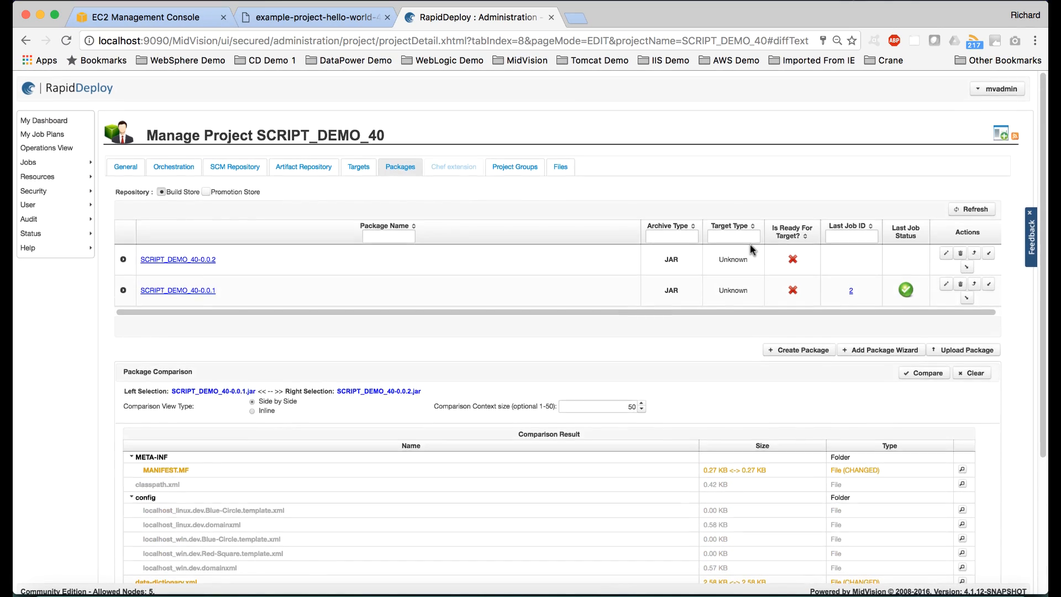
pyautogui.click(360, 168)
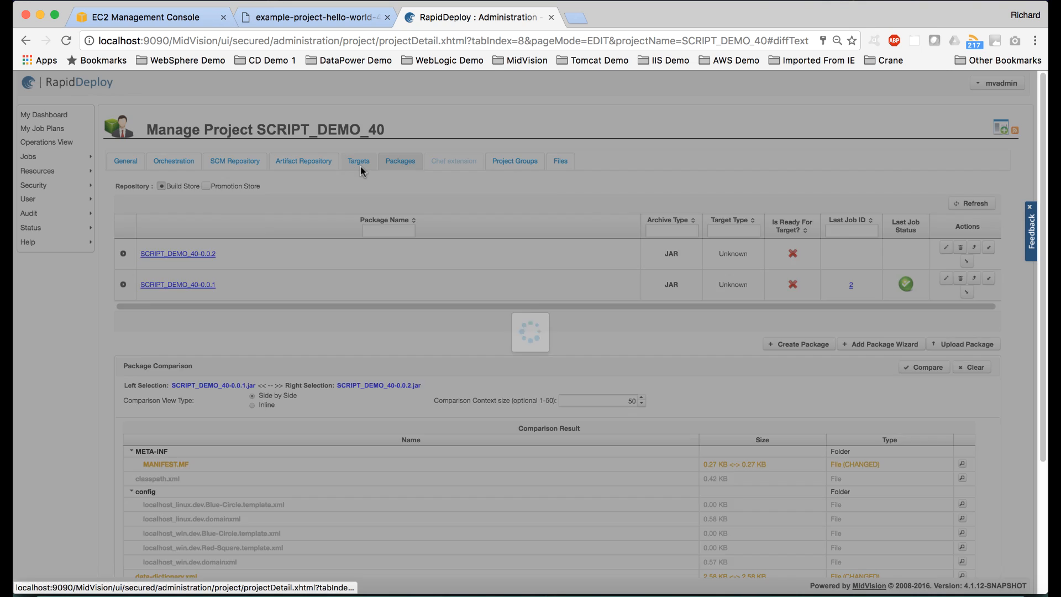
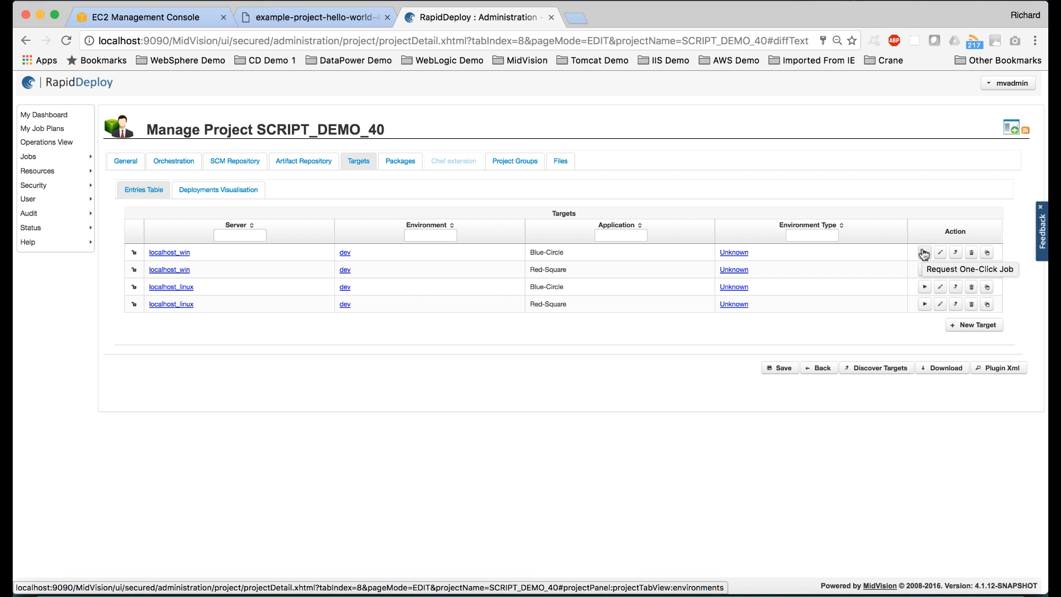
pyautogui.click(218, 190)
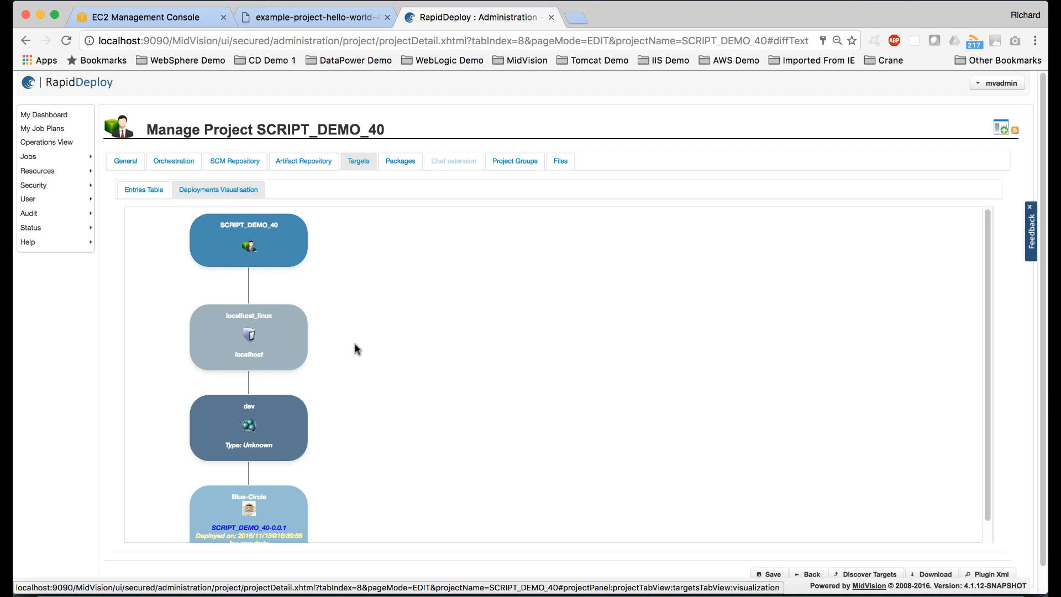
pyautogui.scroll(-3, 354, 355)
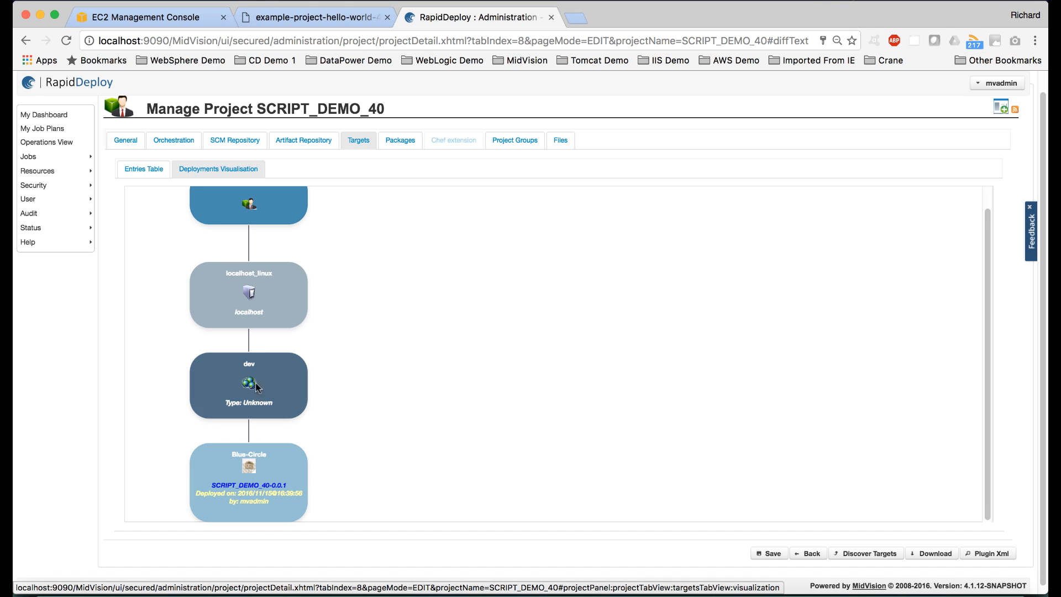
pyautogui.scroll(3, 231, 328)
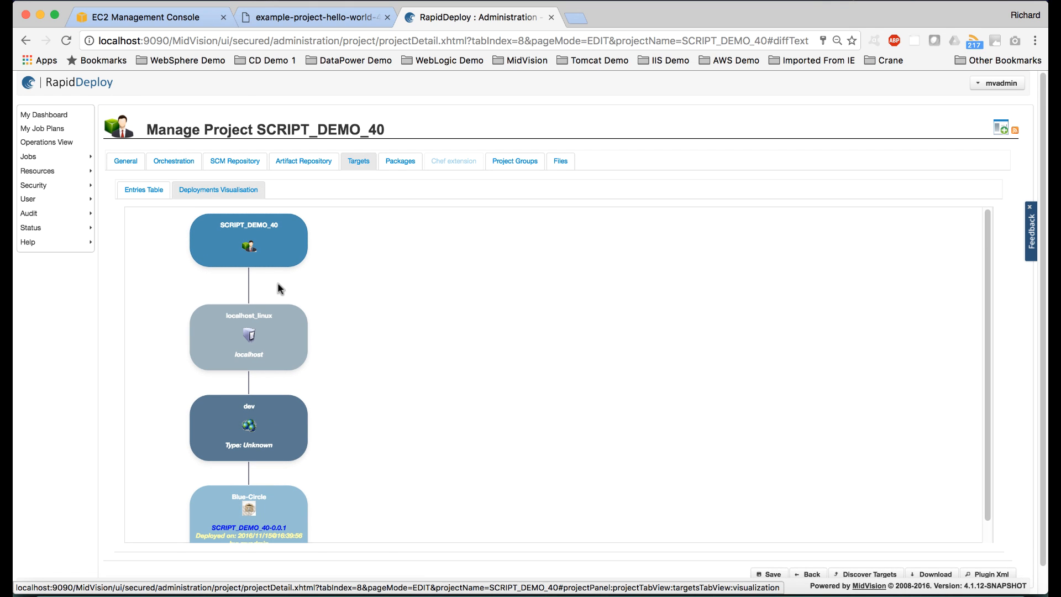
# Step: Request and confirm a one-click deployment job for the localhost_linux dev Blue-Circle target
pyautogui.click(147, 189)
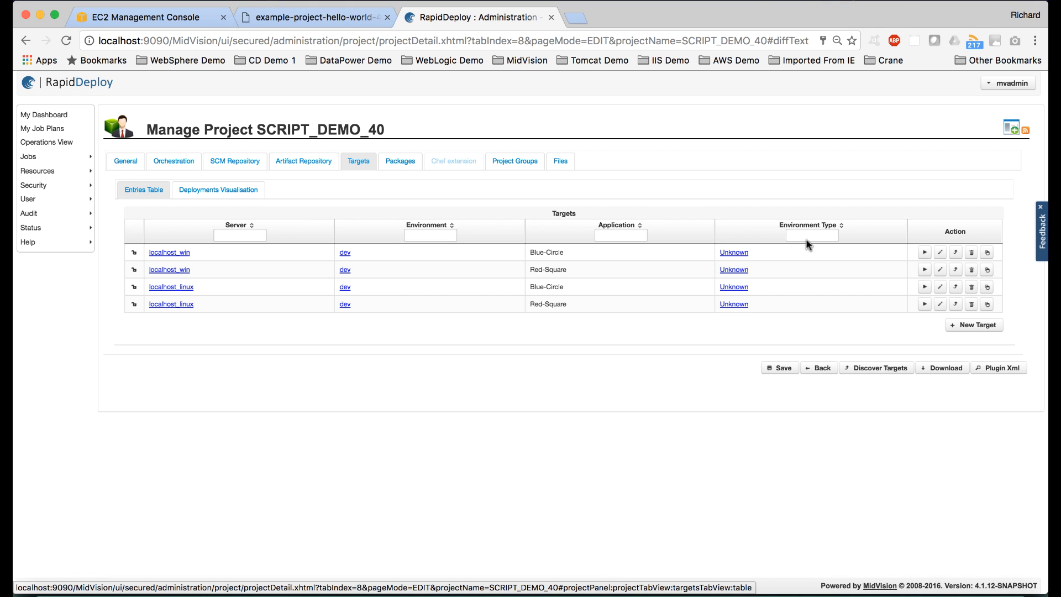
pyautogui.click(925, 287)
pyautogui.click(513, 366)
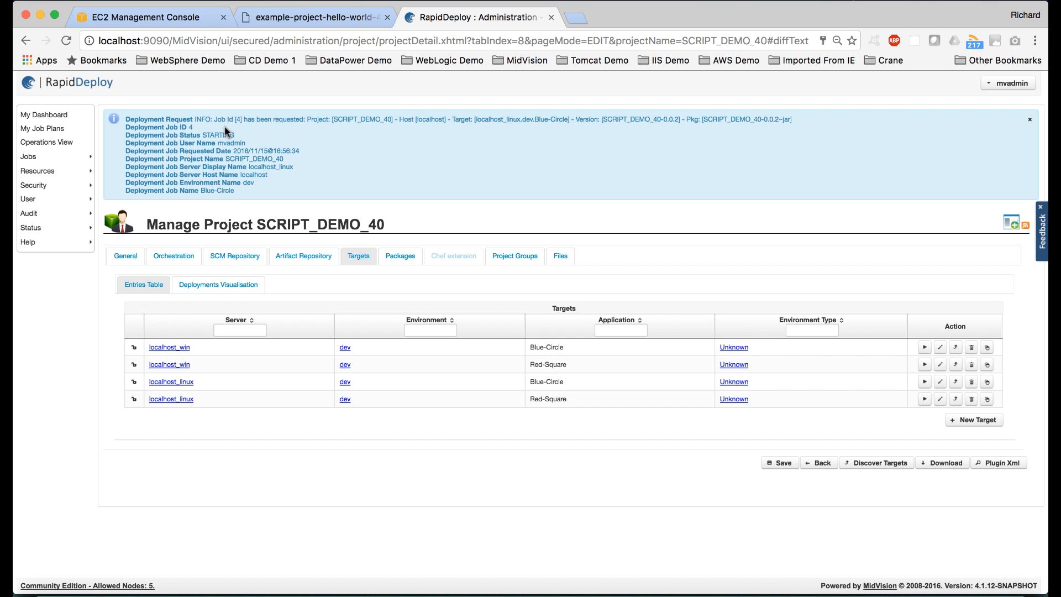
# Step: Monitor the deployment's file transfers and task progress in the list of running jobs
pyautogui.moveTo(38, 157)
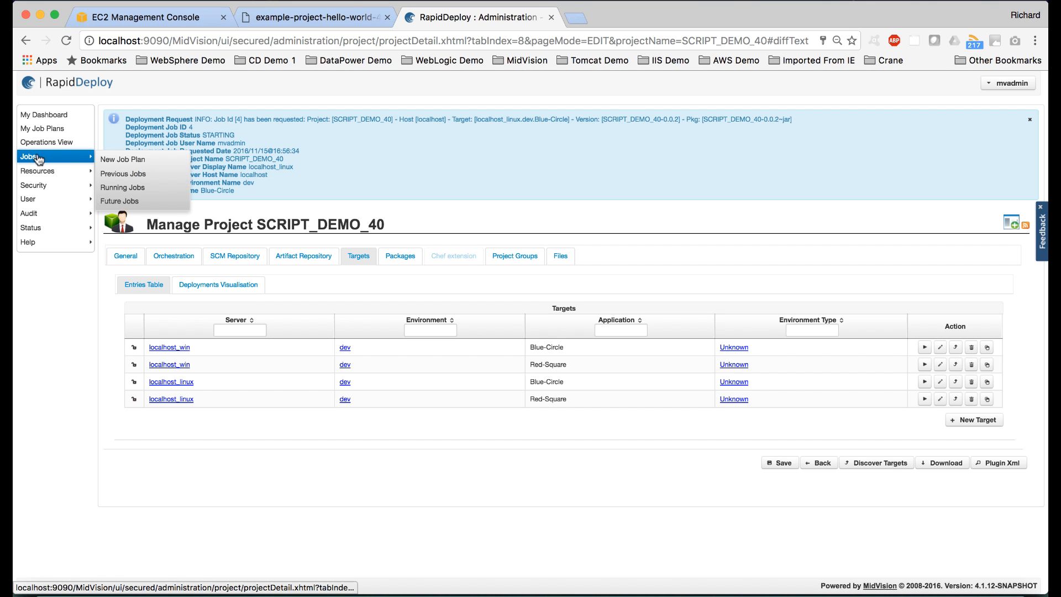
pyautogui.click(134, 188)
pyautogui.scroll(-5, 492, 409)
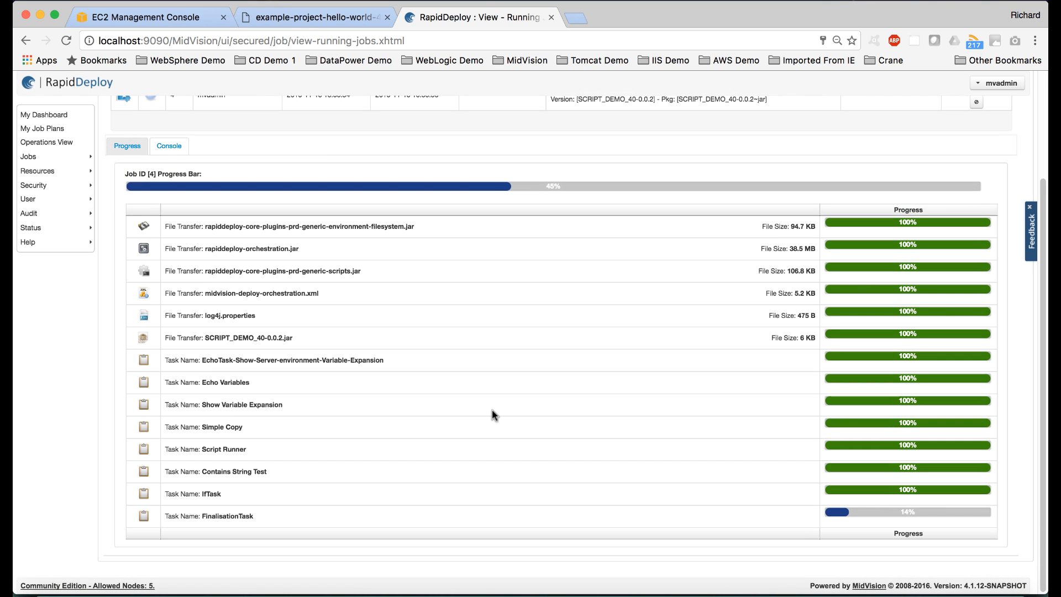
pyautogui.scroll(5, 492, 409)
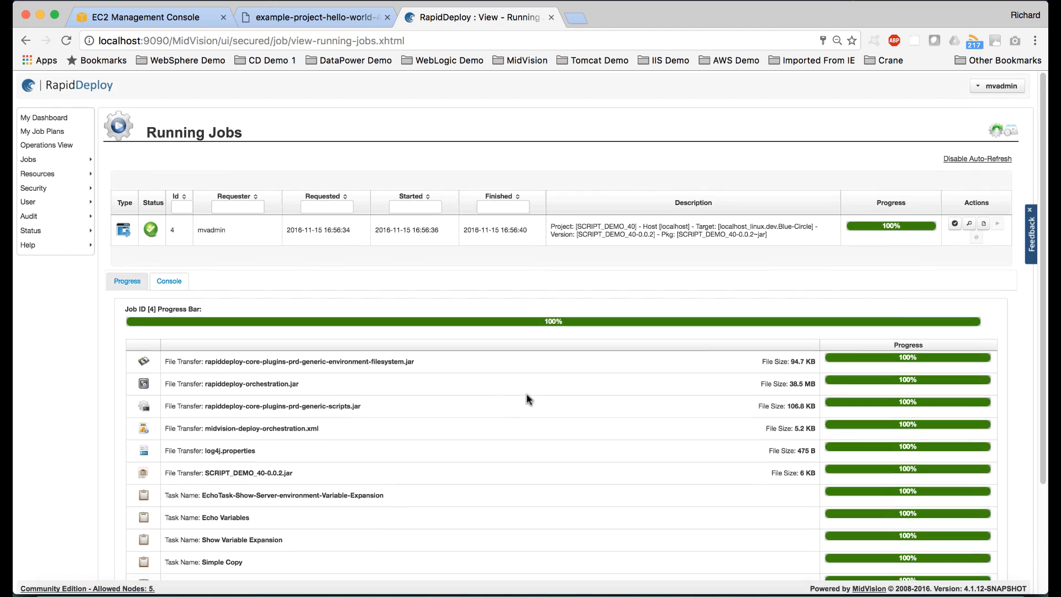
# Step: Open the deployment job's log full size, examine the Script Runner output and variables, and close the log
pyautogui.click(970, 222)
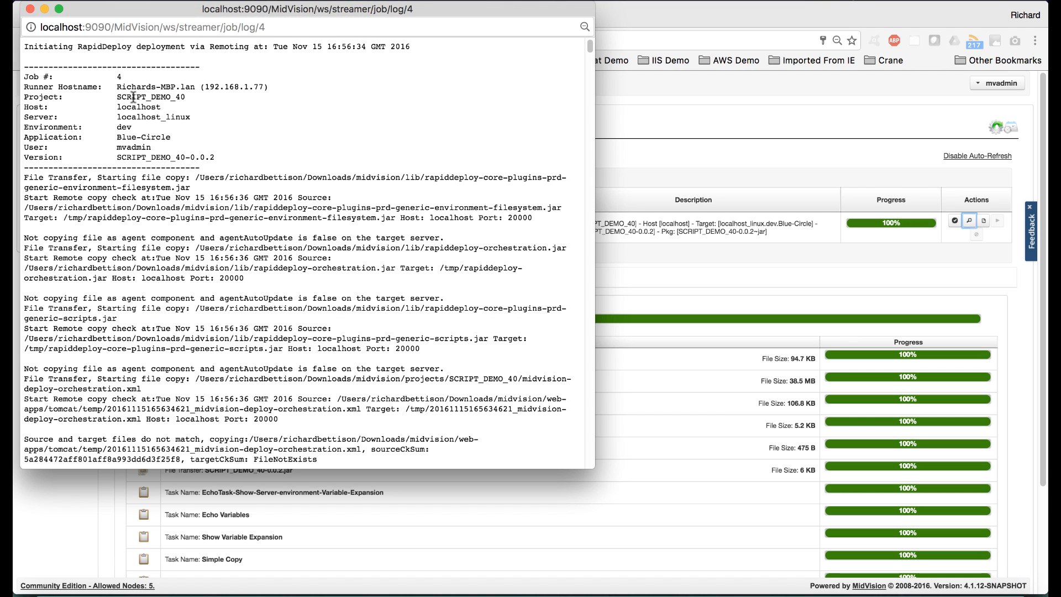
pyautogui.click(59, 9)
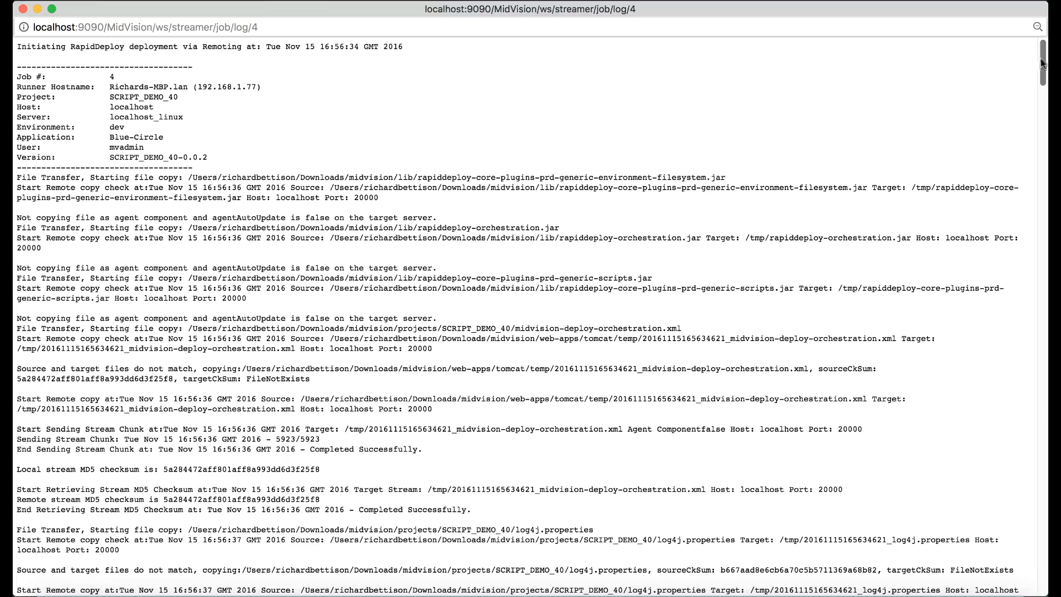
pyautogui.moveTo(1044, 63); pyautogui.dragTo(1044, 497)
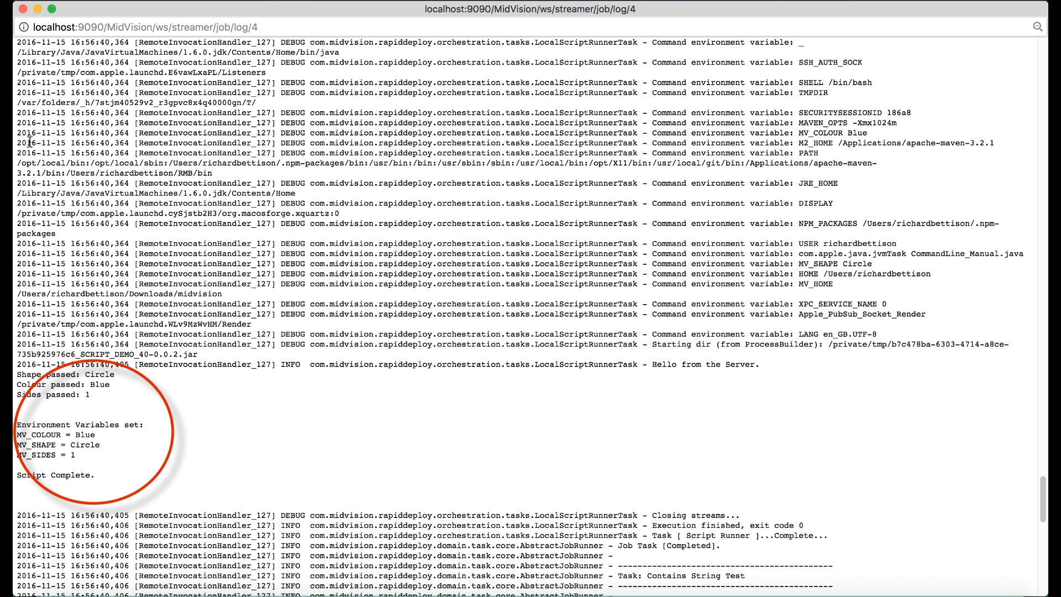
pyautogui.click(22, 9)
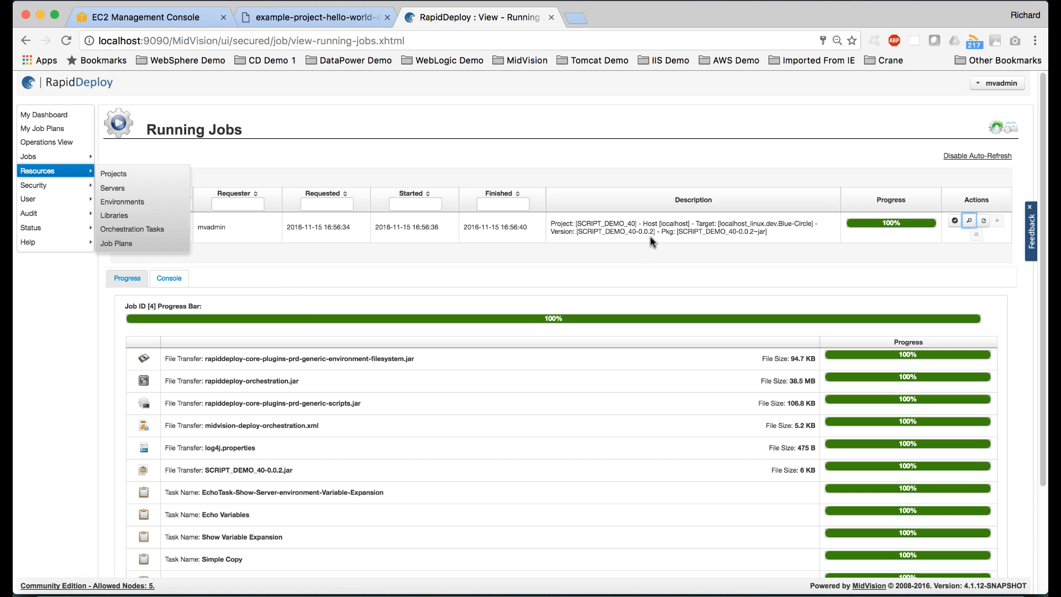
# Step: Review the previous jobs, open project SCRIPT_DEMO_40 from the latest one and check its targets' deployments visualisation
pyautogui.click(1010, 129)
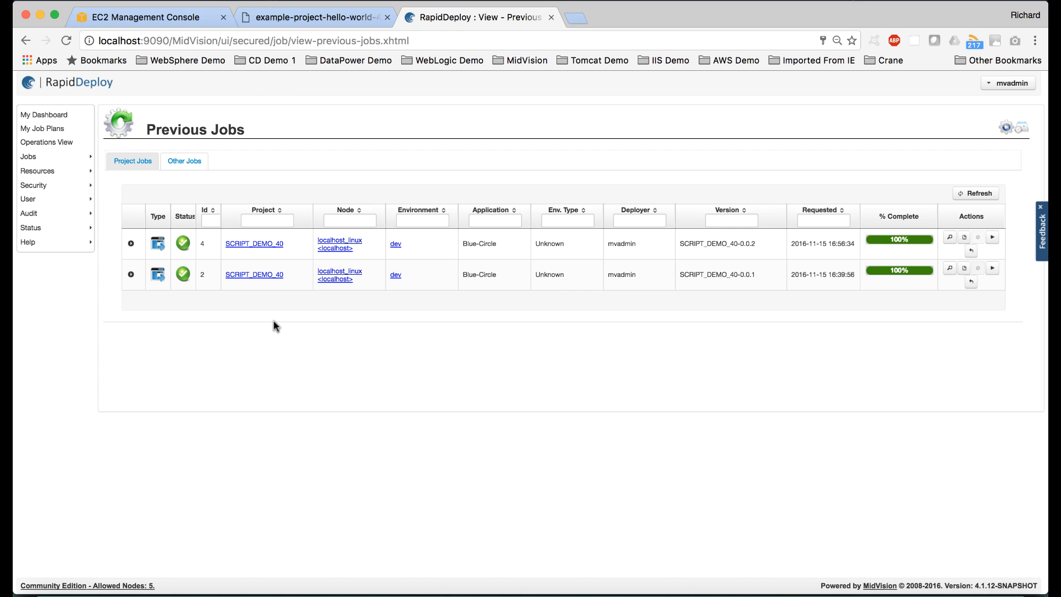
pyautogui.click(247, 247)
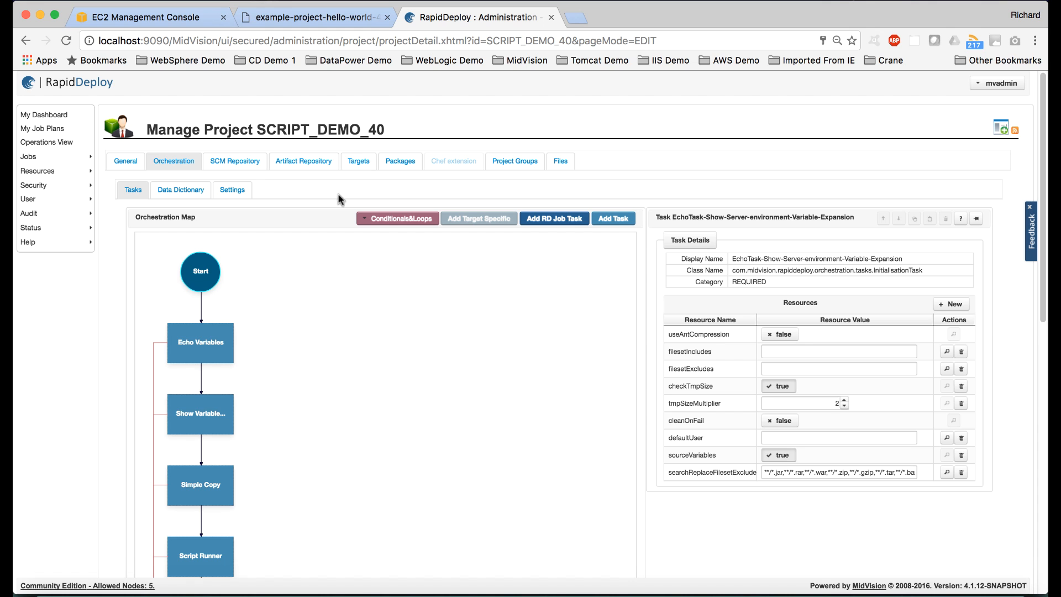
pyautogui.click(358, 161)
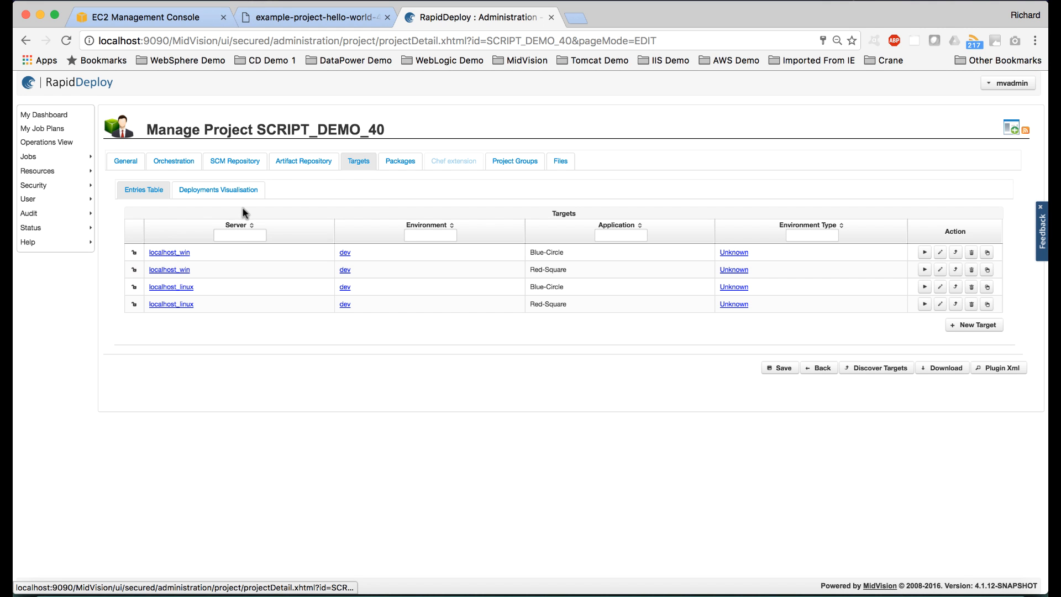
pyautogui.click(234, 190)
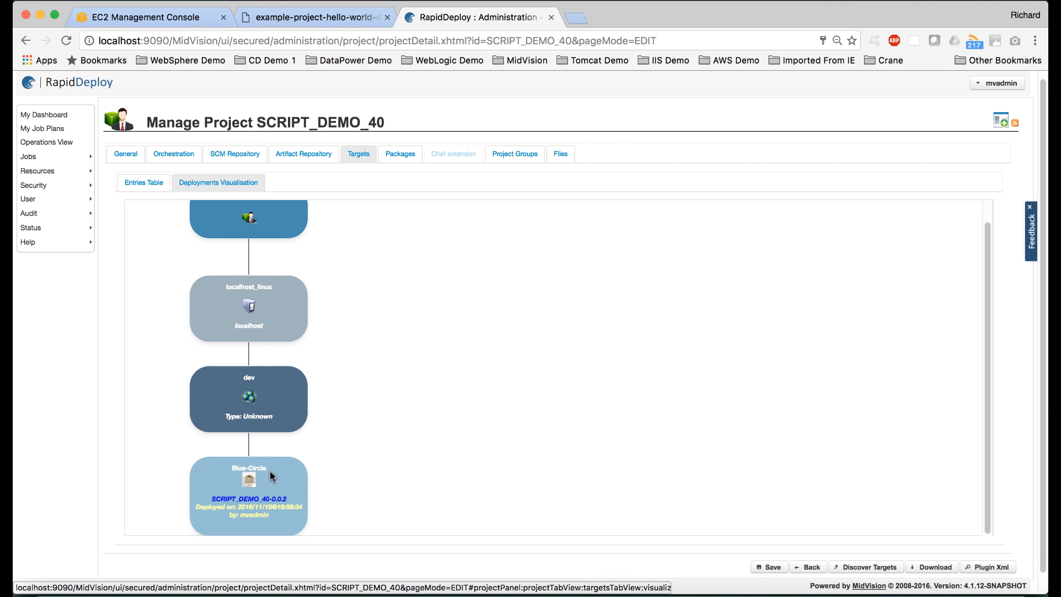
# Step: Open the list of job plans and start a new job plan
pyautogui.scroll(2, 303, 501)
pyautogui.scroll(-1, 303, 500)
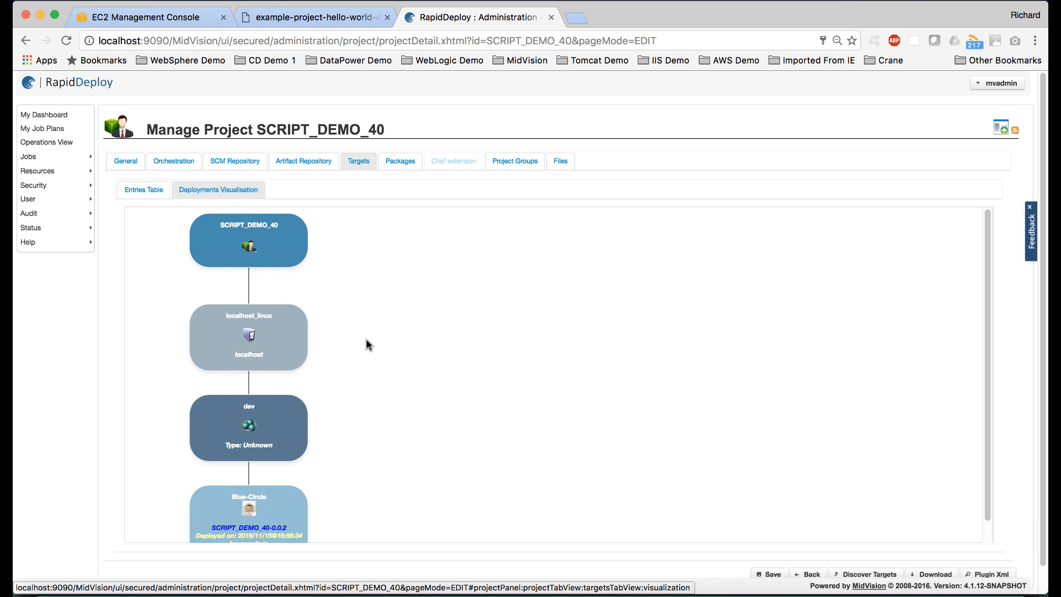
pyautogui.click(57, 133)
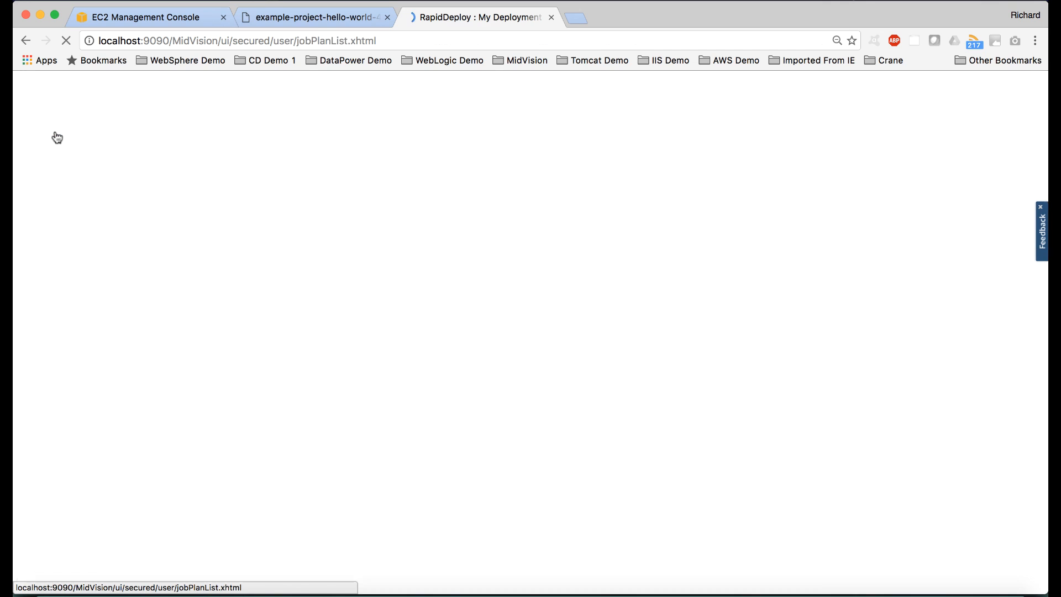
pyautogui.click(911, 128)
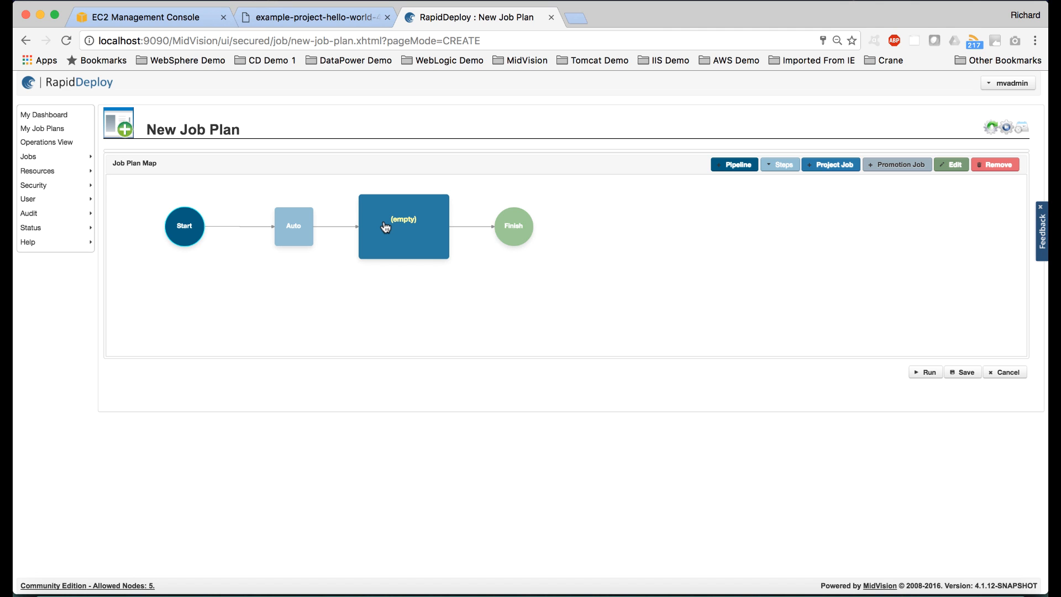
# Step: Configure the plan's empty job with project SCRIPT_DEMO_40, target localhost_linux.dev.Blue-Circle and LATEST VERSION
pyautogui.click(403, 221)
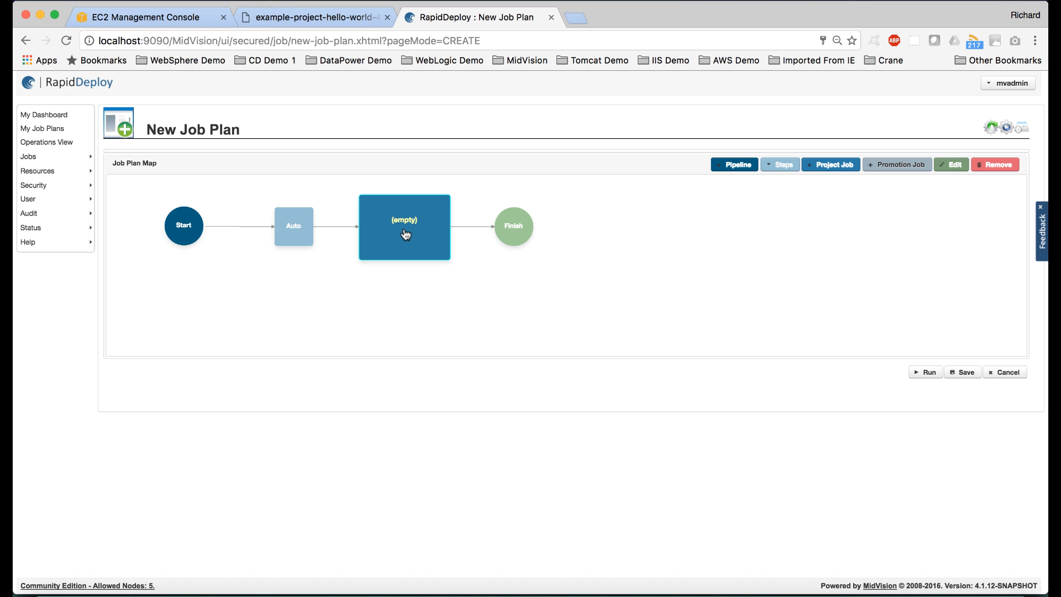
pyautogui.doubleClick(405, 235)
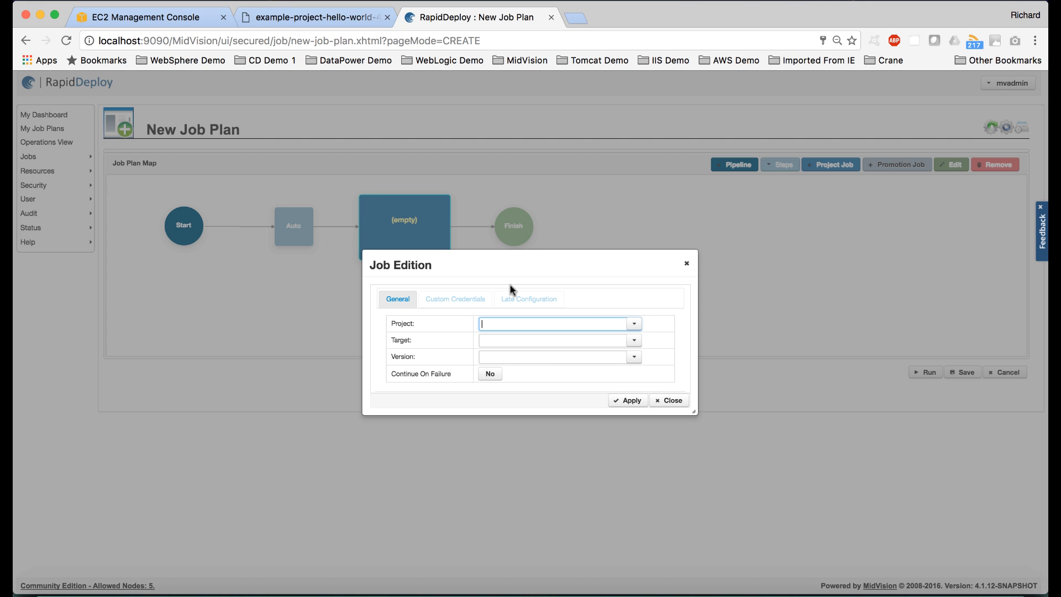
pyautogui.click(636, 328)
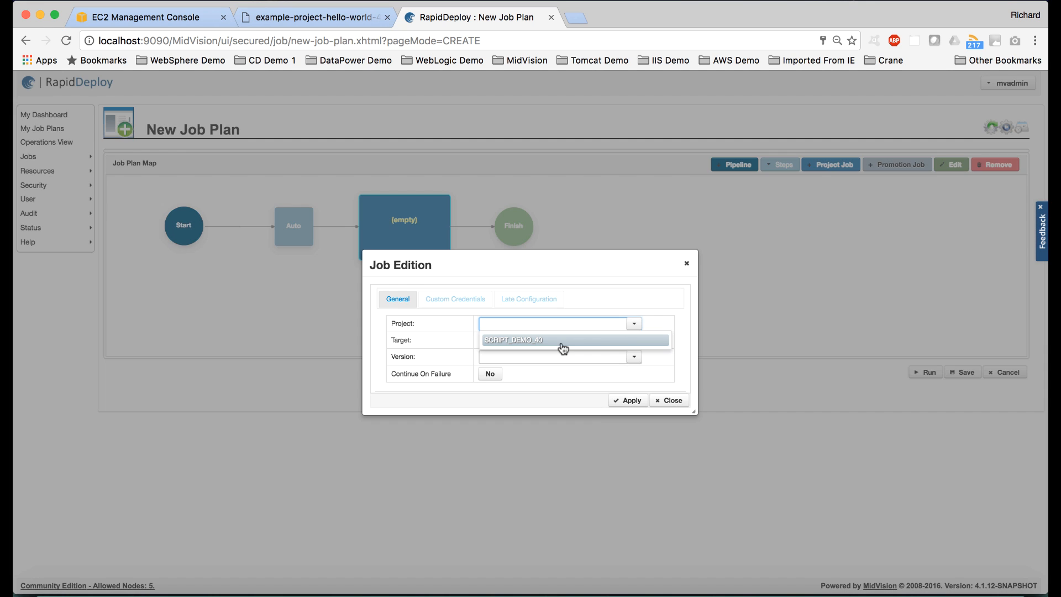
pyautogui.click(562, 342)
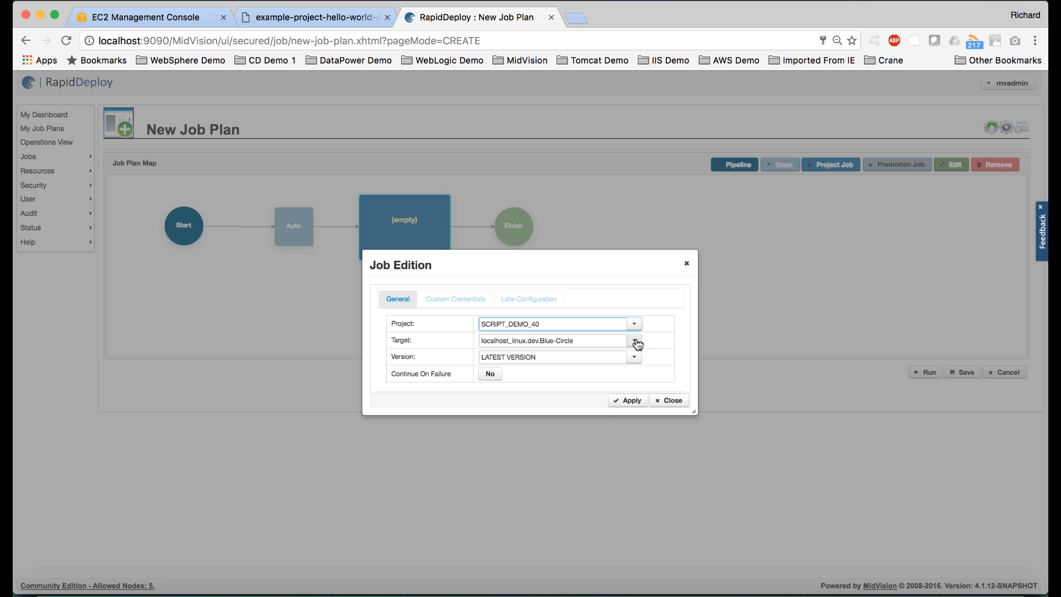
pyautogui.click(634, 341)
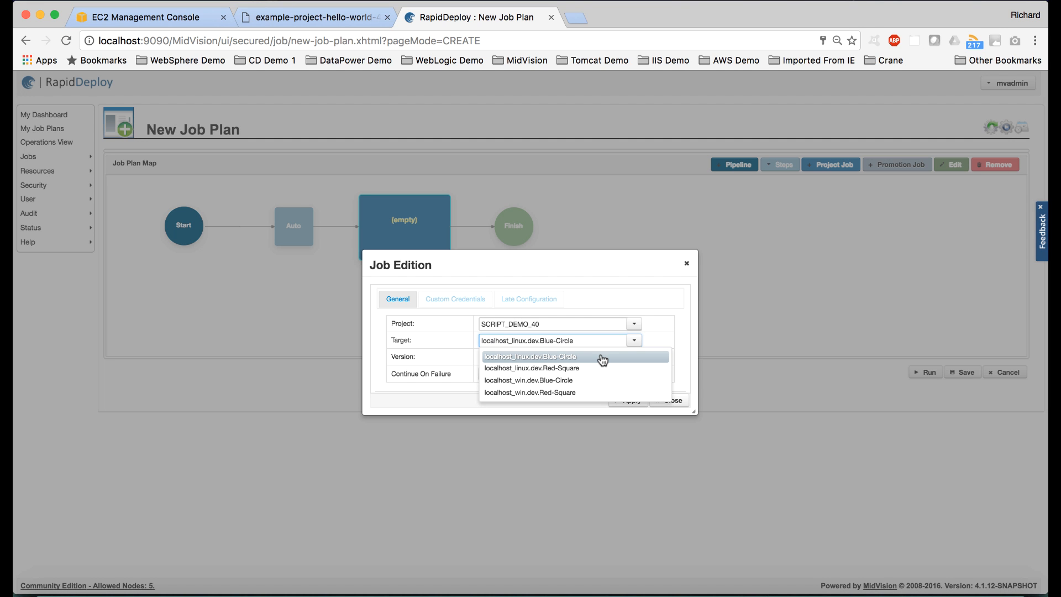
pyautogui.click(602, 358)
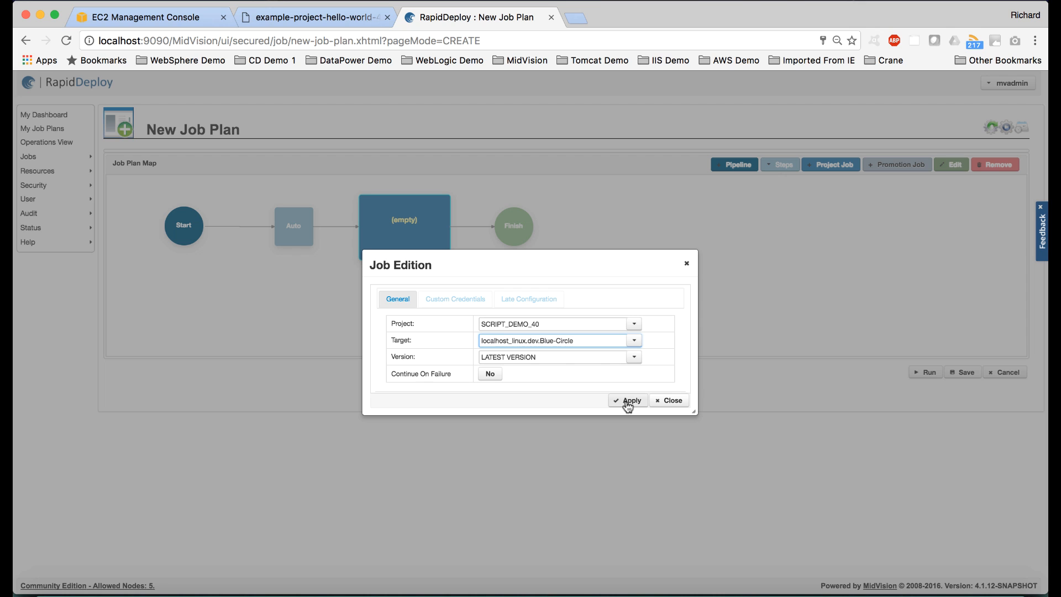
pyautogui.click(633, 361)
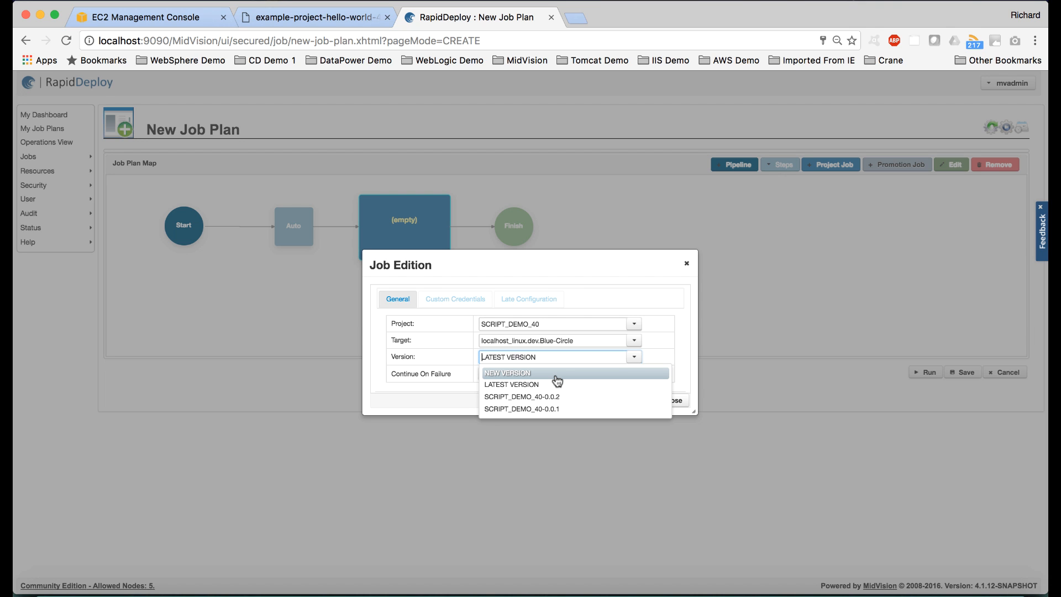
pyautogui.click(627, 297)
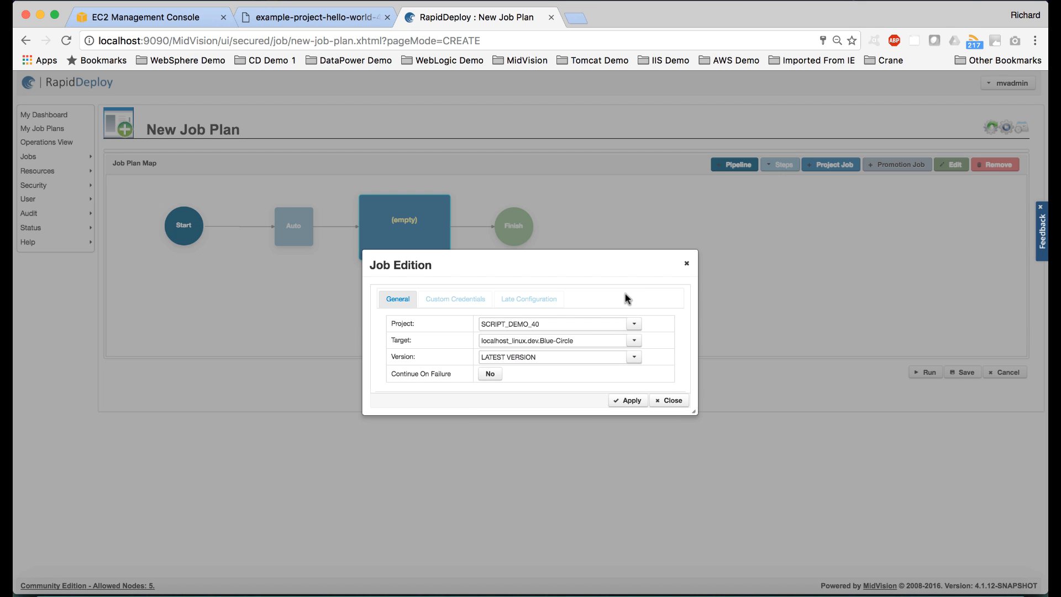
pyautogui.click(632, 402)
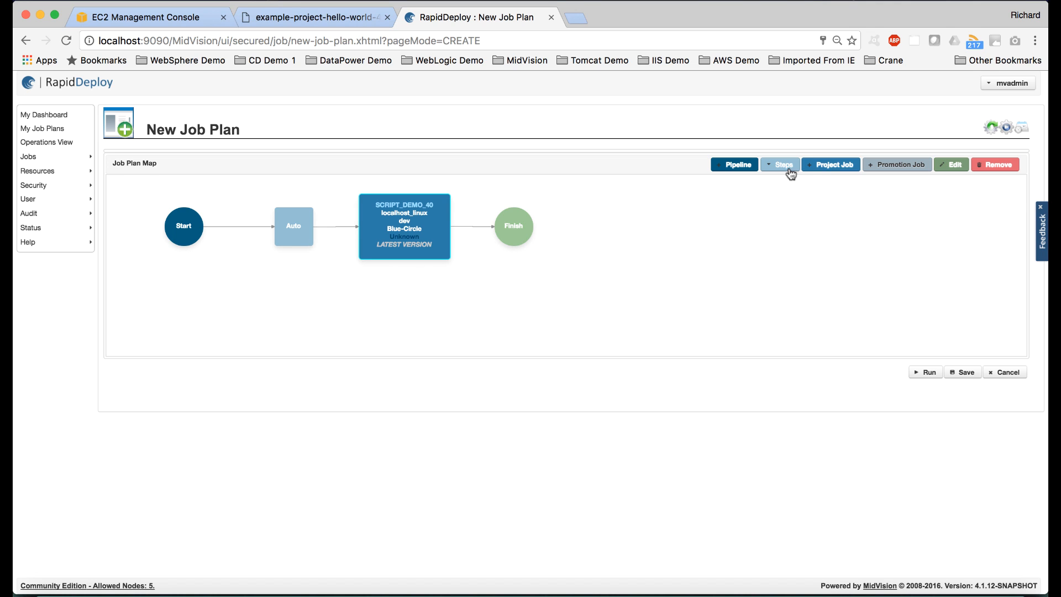
# Step: Add a parallel project job for SCRIPT_DEMO_40 with target localhost_linux.dev.Red-Square and LATEST VERSION
pyautogui.click(829, 165)
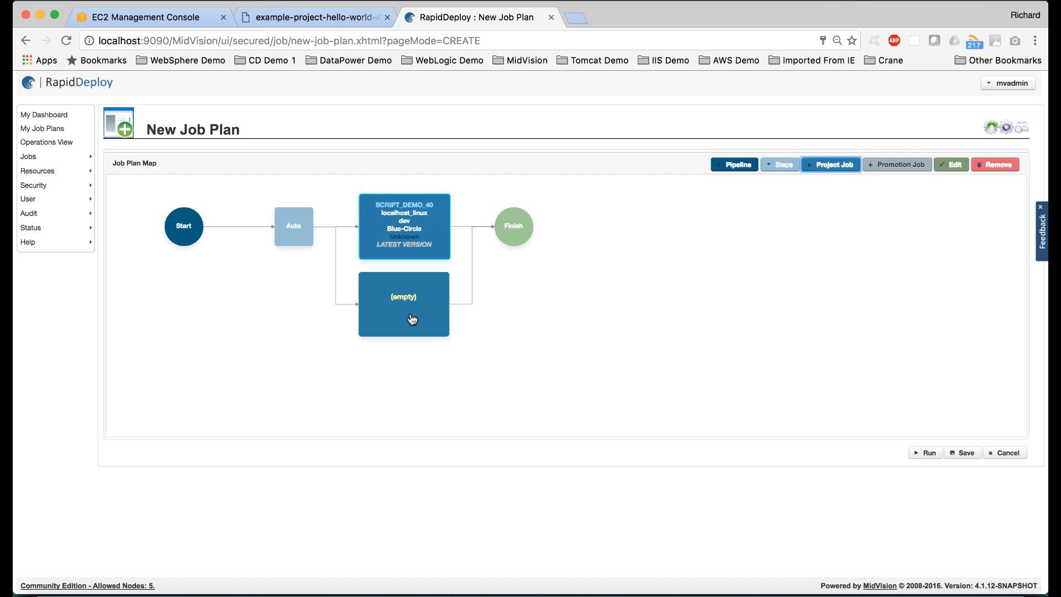
pyautogui.click(410, 313)
pyautogui.doubleClick(412, 317)
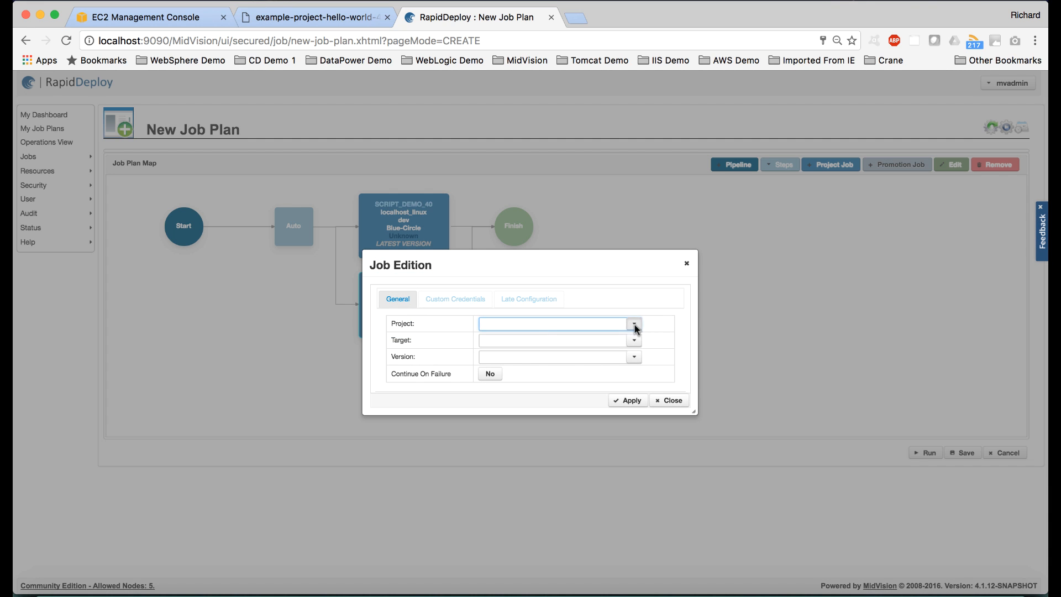
pyautogui.click(635, 326)
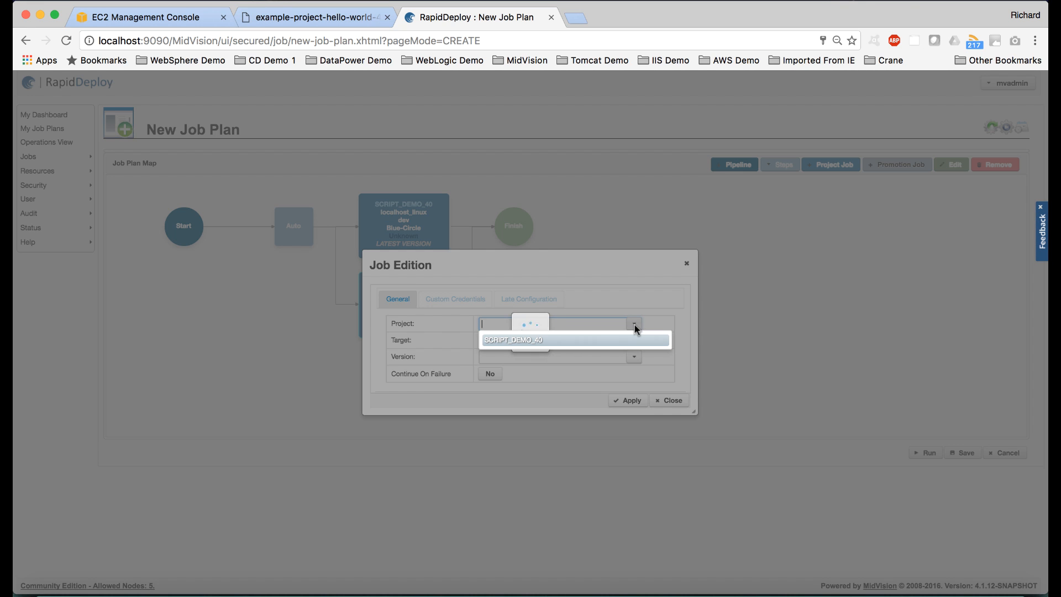
pyautogui.click(597, 339)
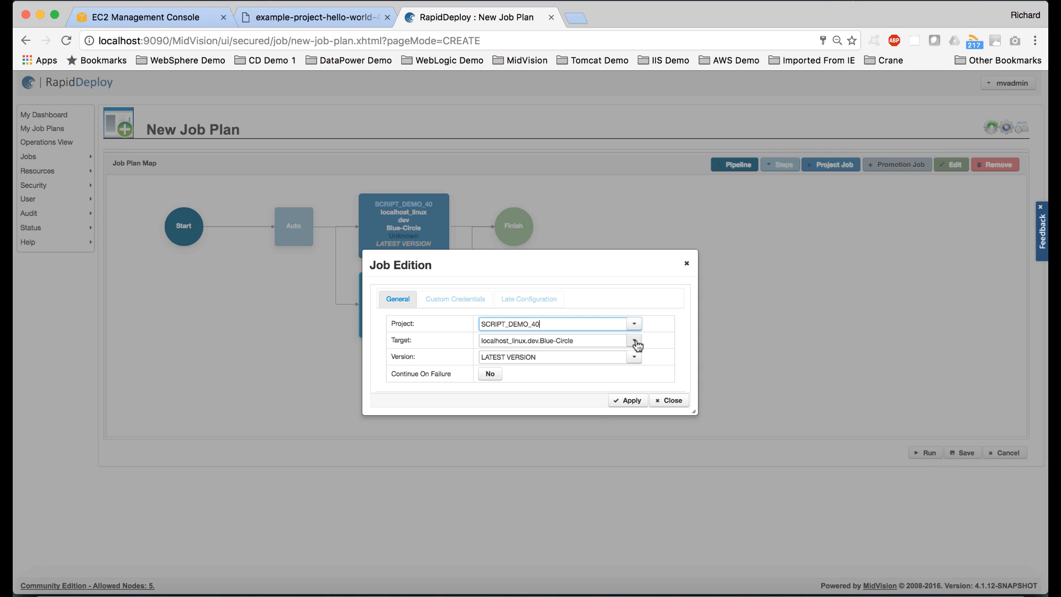
pyautogui.click(636, 341)
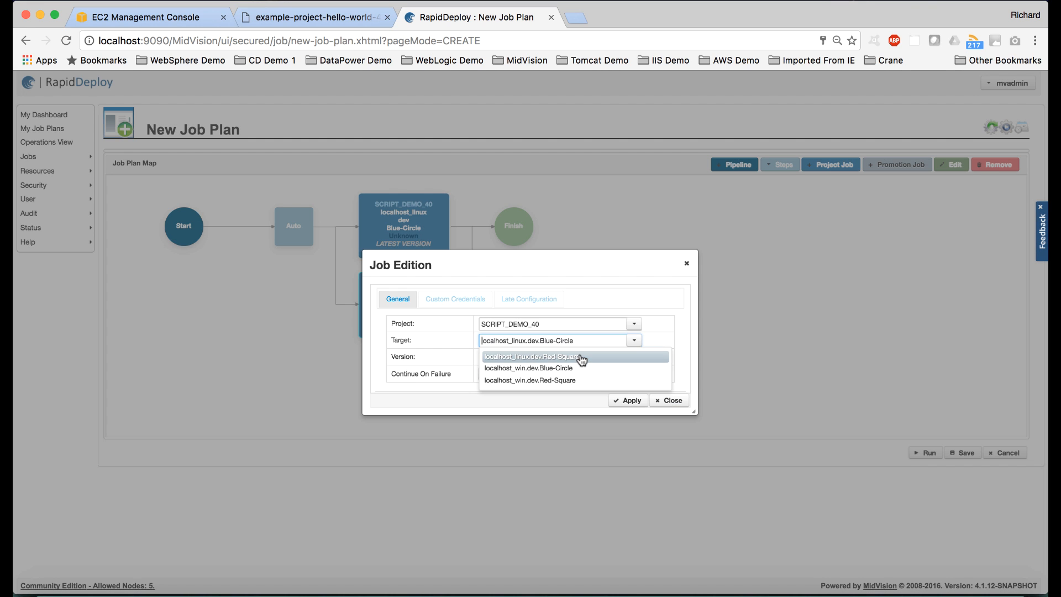
pyautogui.click(579, 358)
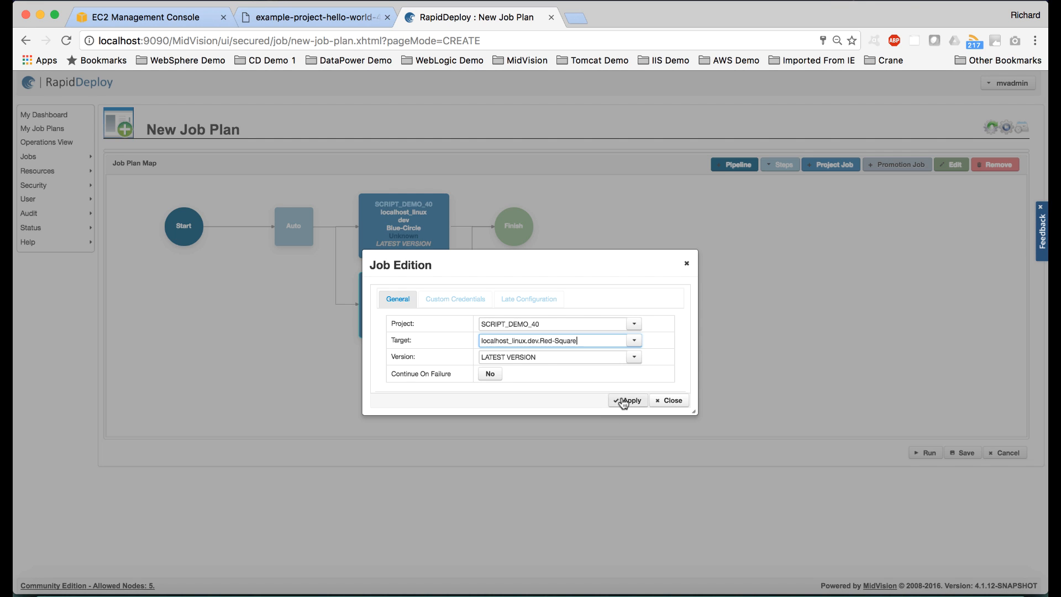
pyautogui.click(625, 400)
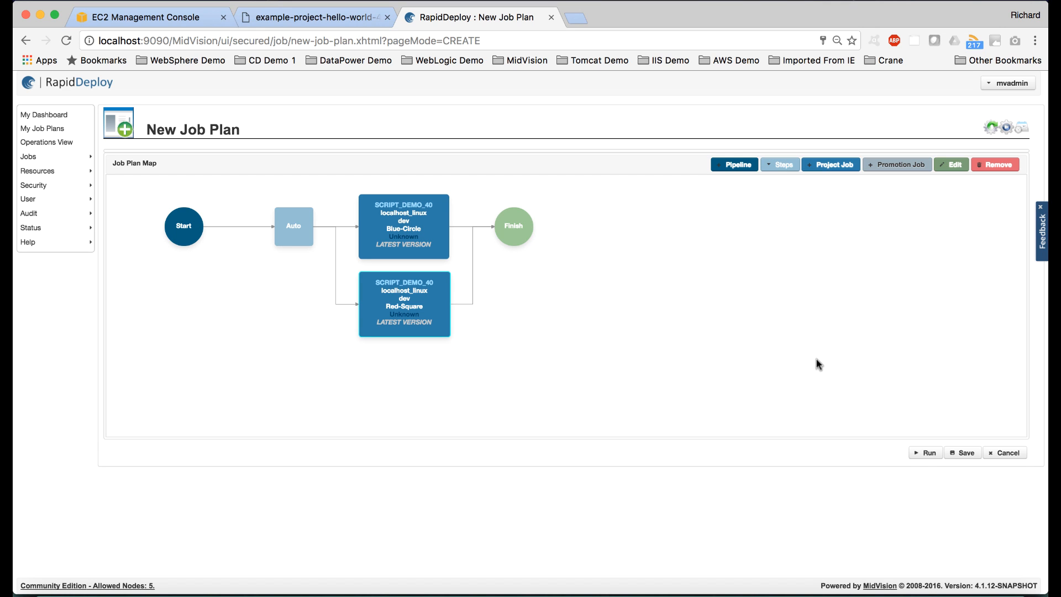
# Step: Save the job plan as SCRIPT_DEMO_40 with the description "Script demo 40 dev and test"
pyautogui.click(961, 454)
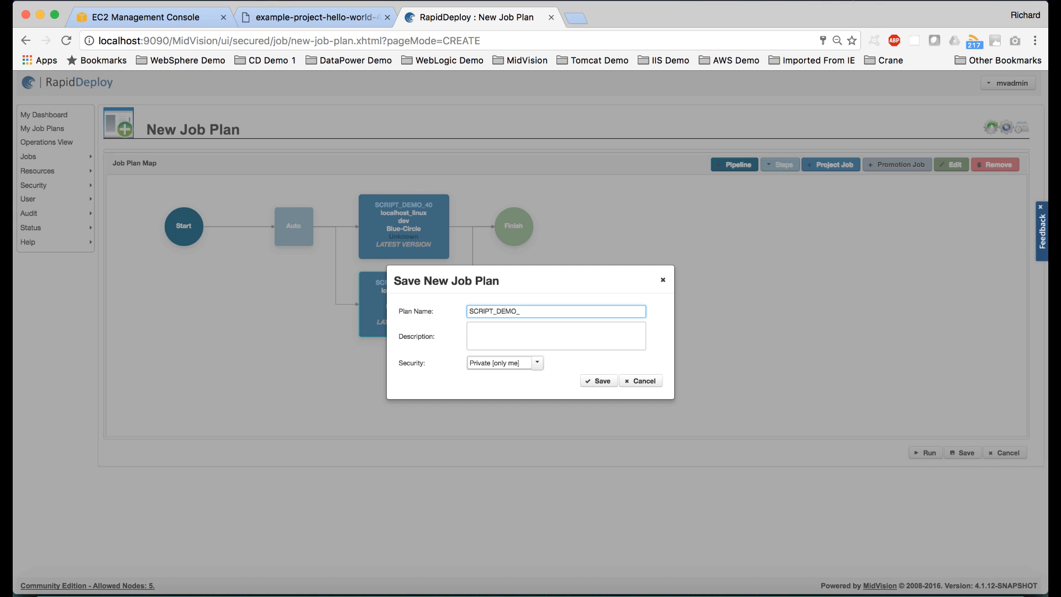
pyautogui.click(520, 339)
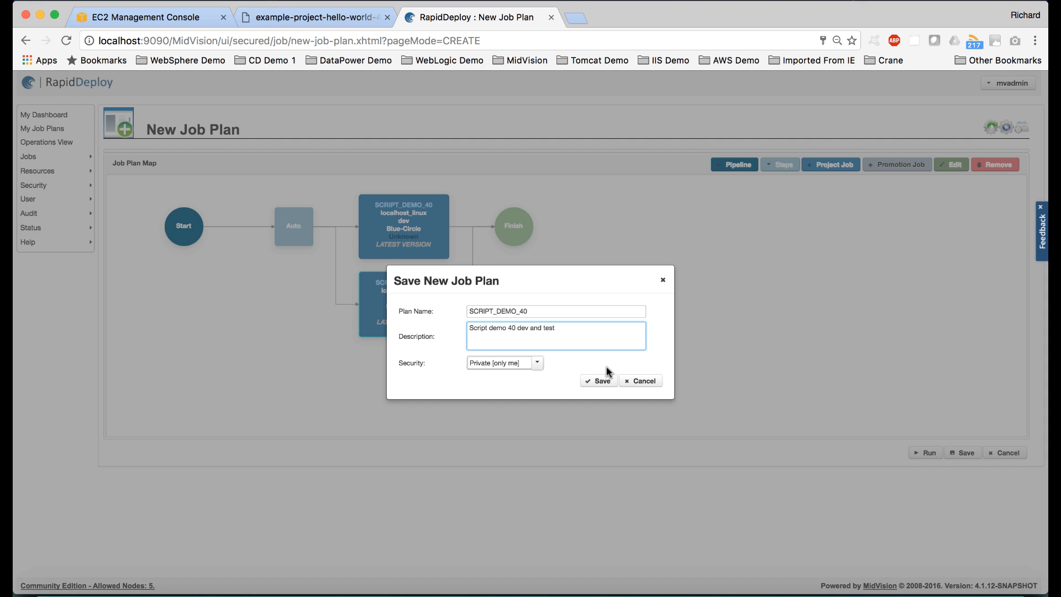
pyautogui.click(594, 382)
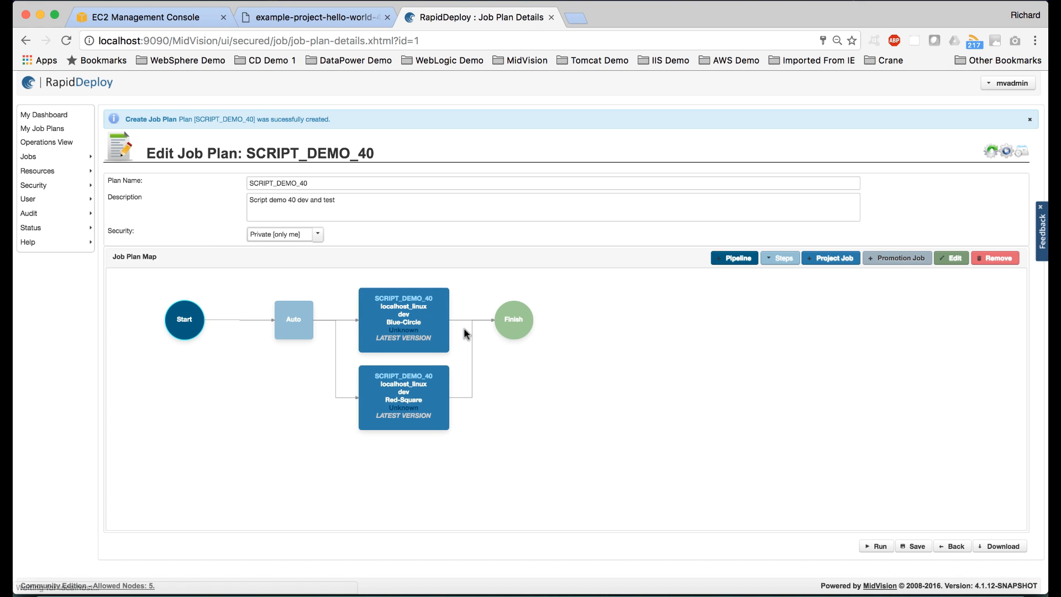
# Step: Go to the project from the plan's Blue-Circle job and open the project's targets table
pyautogui.click(403, 330)
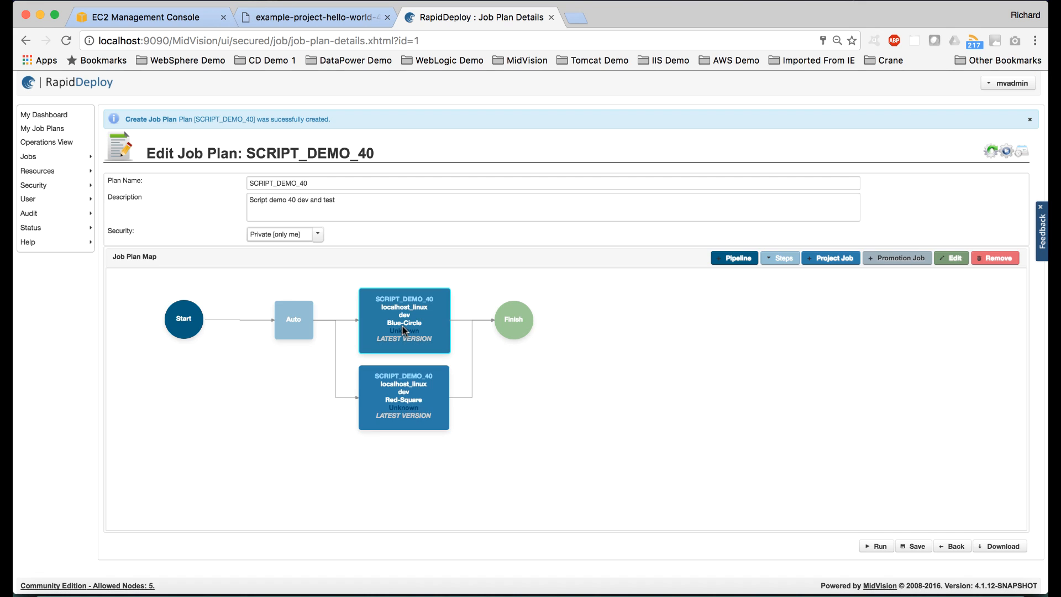
pyautogui.rightClick(403, 330)
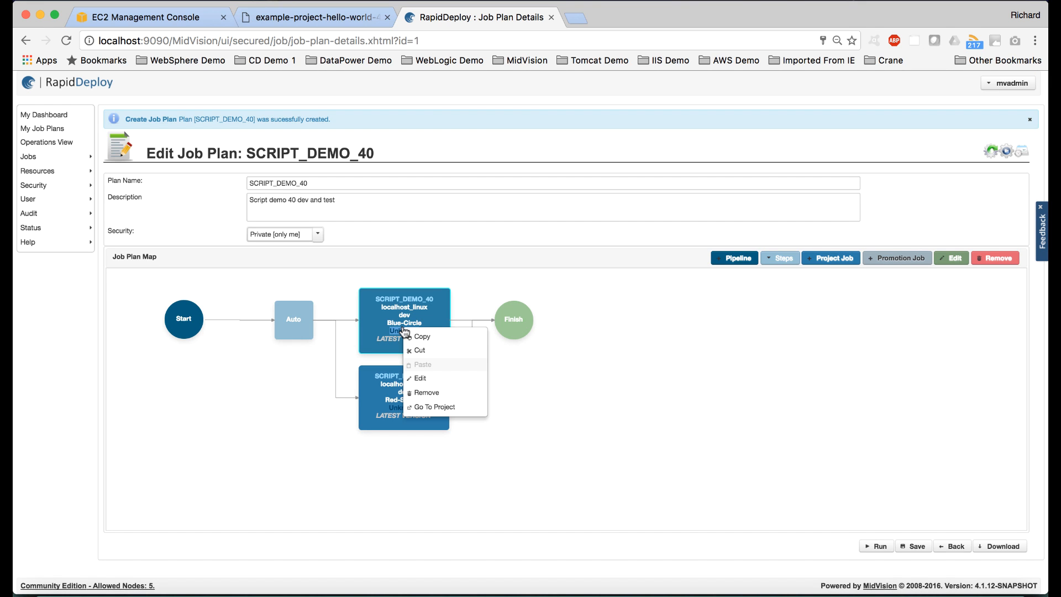
pyautogui.click(431, 409)
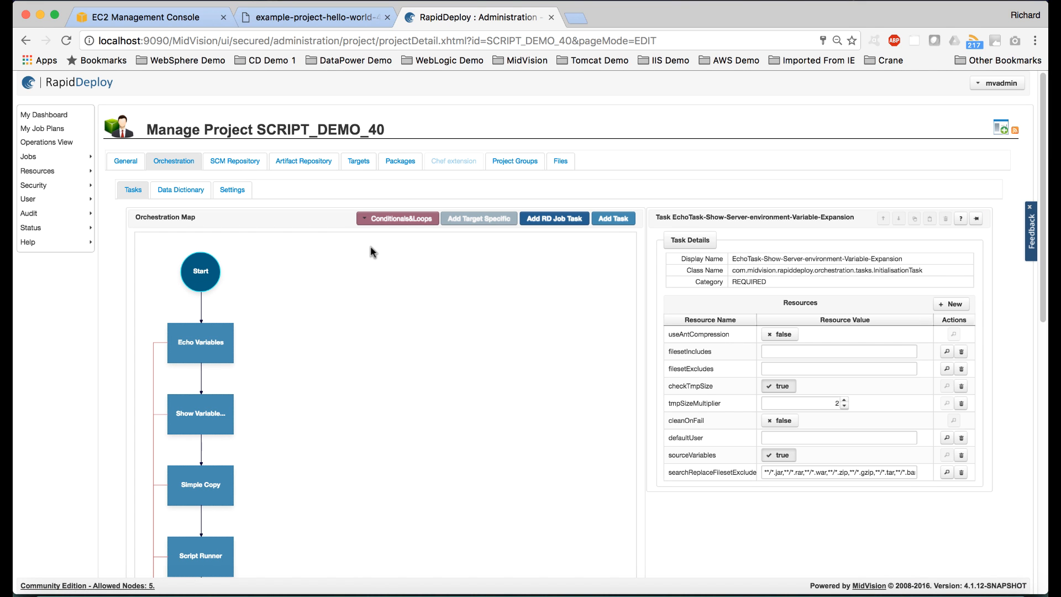
pyautogui.click(356, 162)
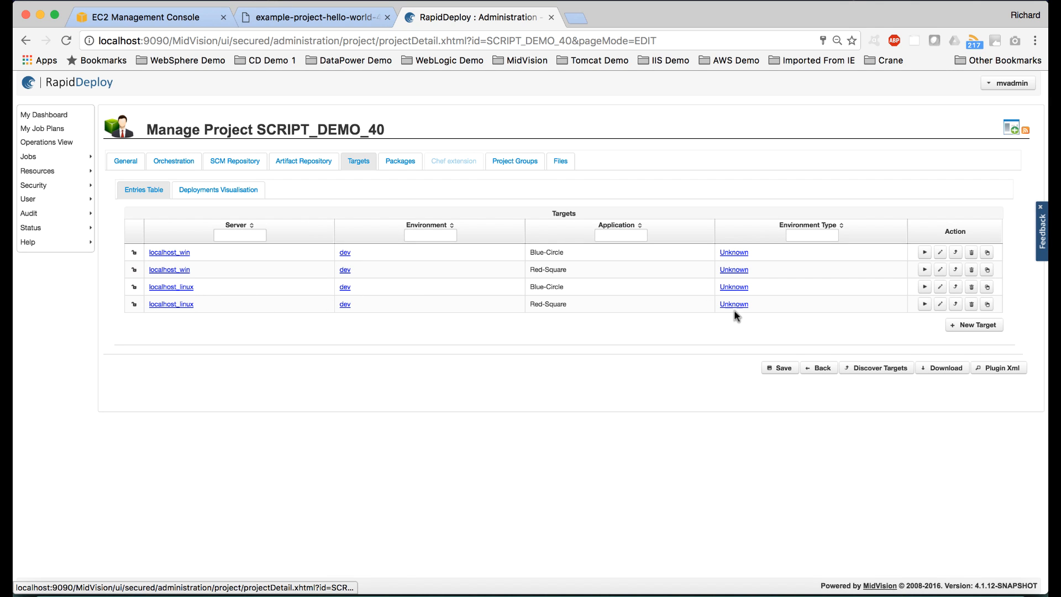
# Step: Clone the localhost_linux dev Red-Square target and set the new target's environment name to test
pyautogui.click(987, 305)
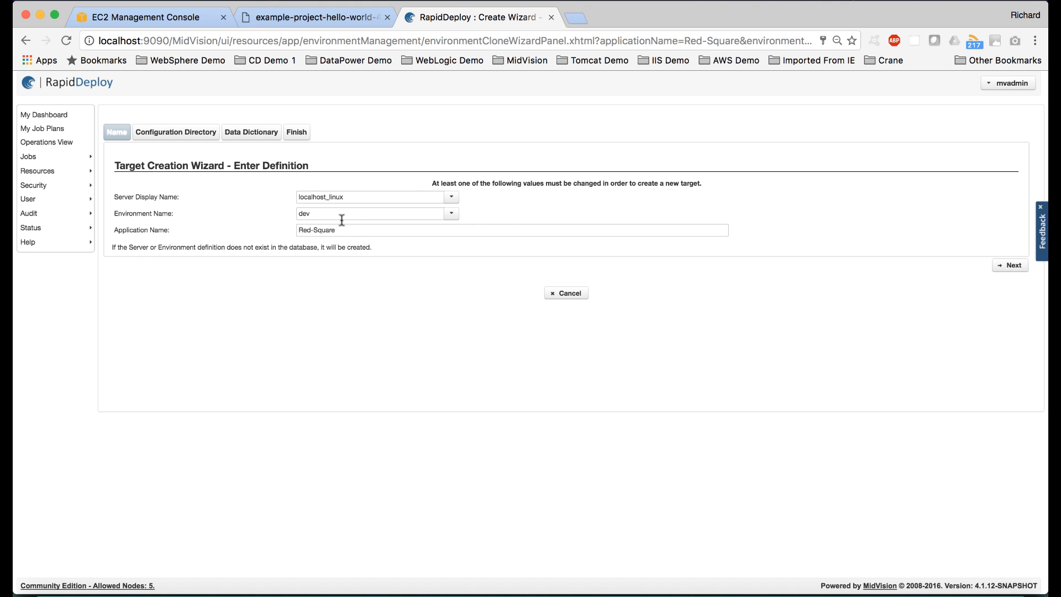
pyautogui.doubleClick(315, 213)
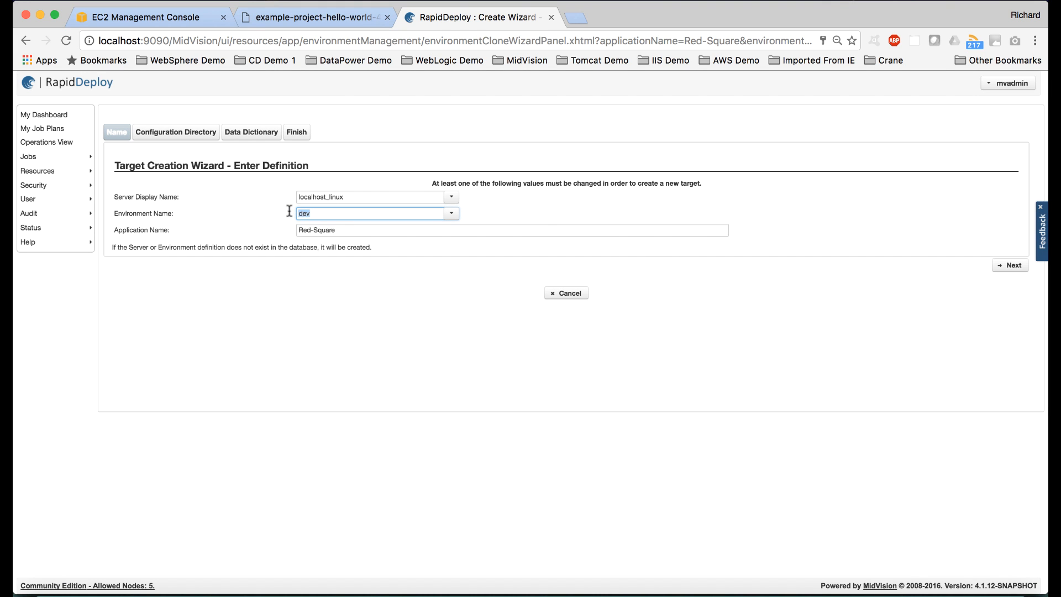
pyautogui.write('test')
pyautogui.click(343, 229)
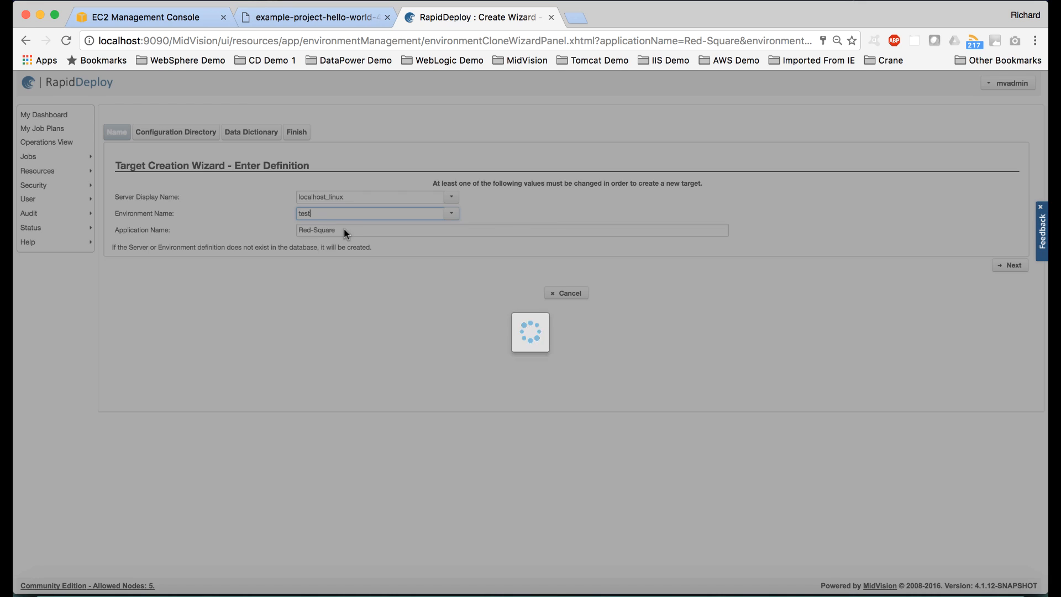
pyautogui.click(1011, 265)
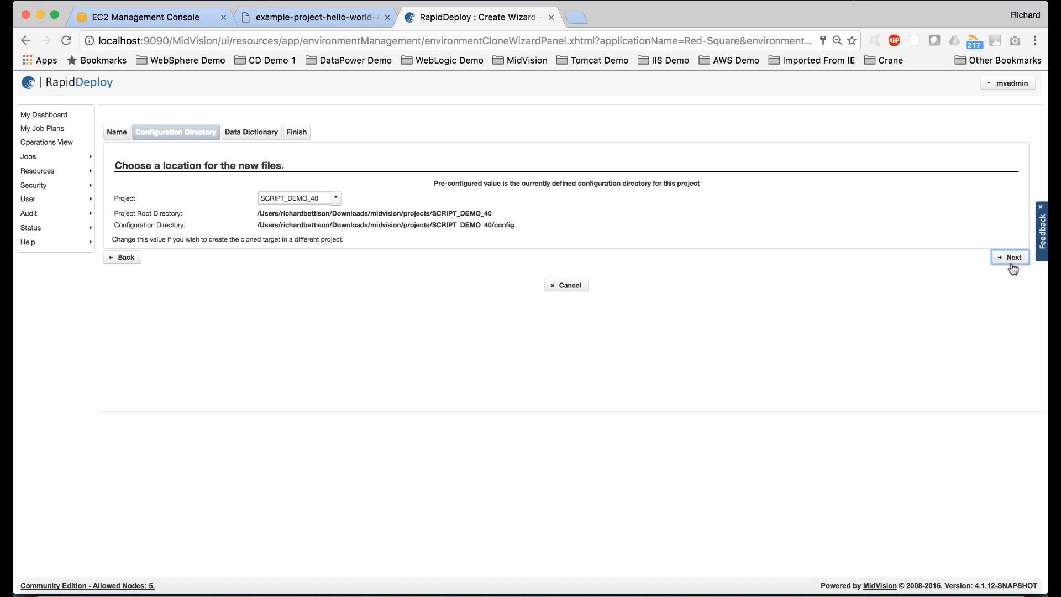
# Step: Accept the cloned target's configuration directory, review its data dictionary items, and create and confirm the target
pyautogui.click(1012, 260)
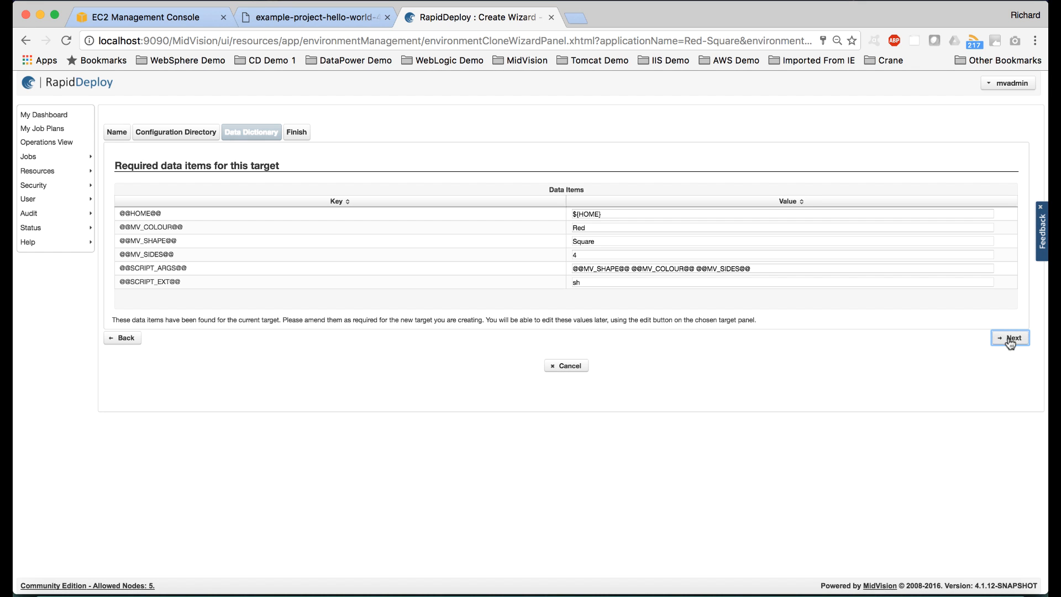
pyautogui.click(1009, 339)
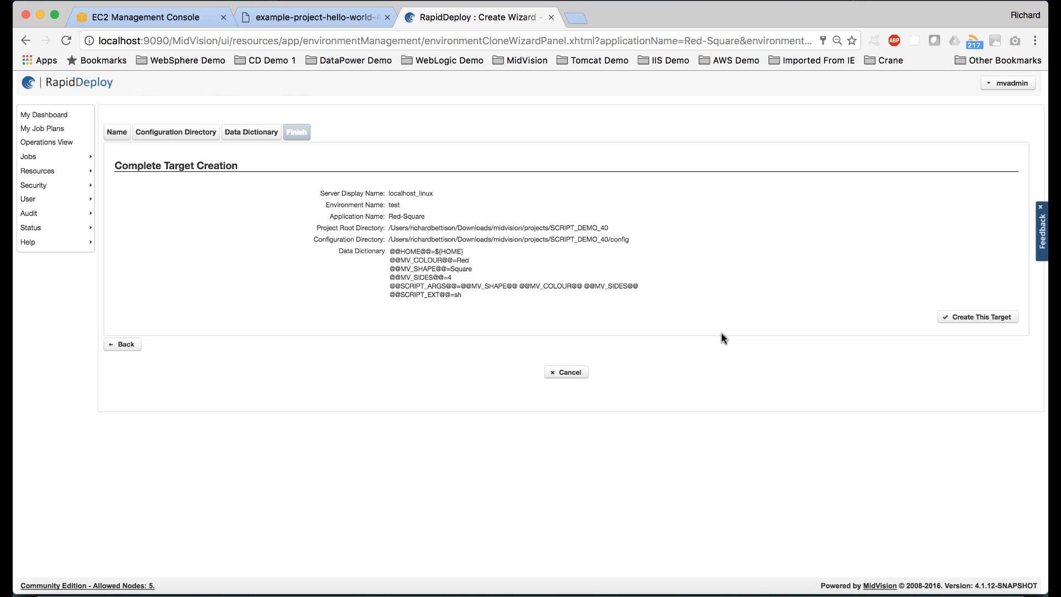
pyautogui.click(124, 344)
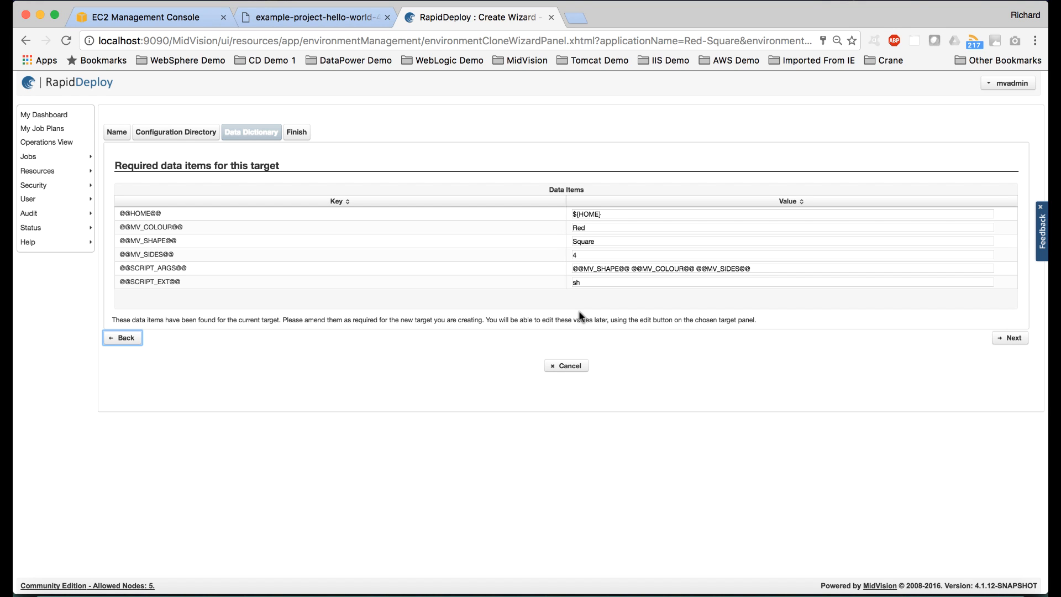
pyautogui.click(1016, 339)
pyautogui.click(974, 318)
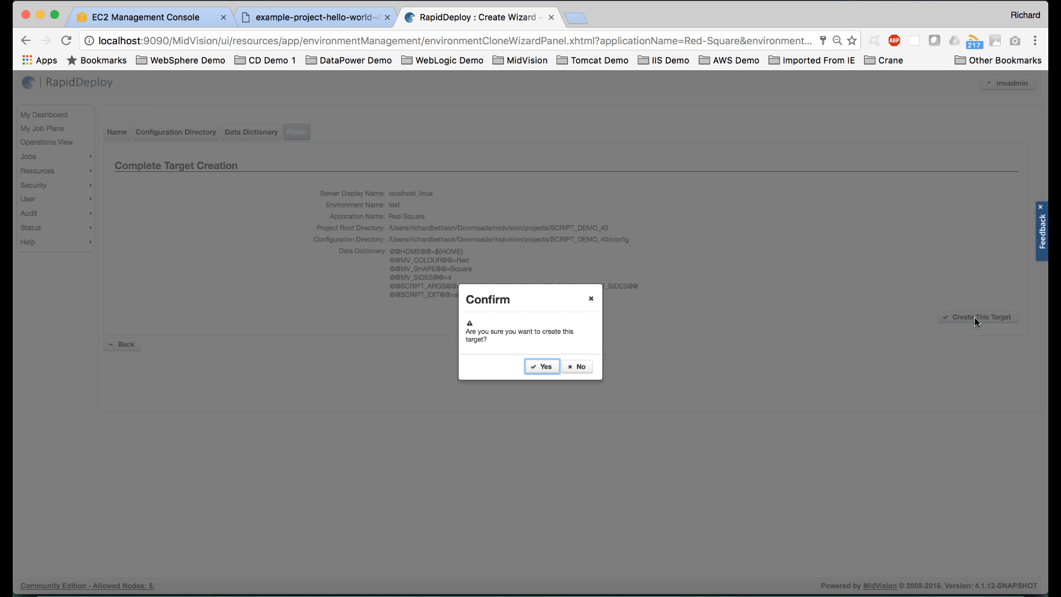
pyautogui.click(541, 367)
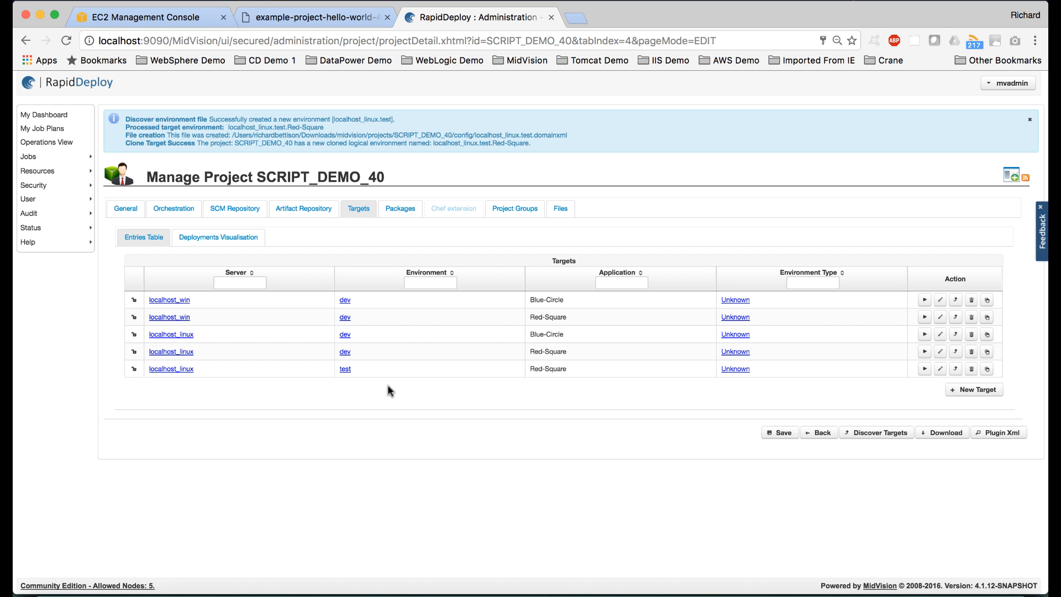
# Step: Clone the localhost_linux test Red-Square target, setting the new target's environment name to prod and application name to Red-Hexagon
pyautogui.click(987, 369)
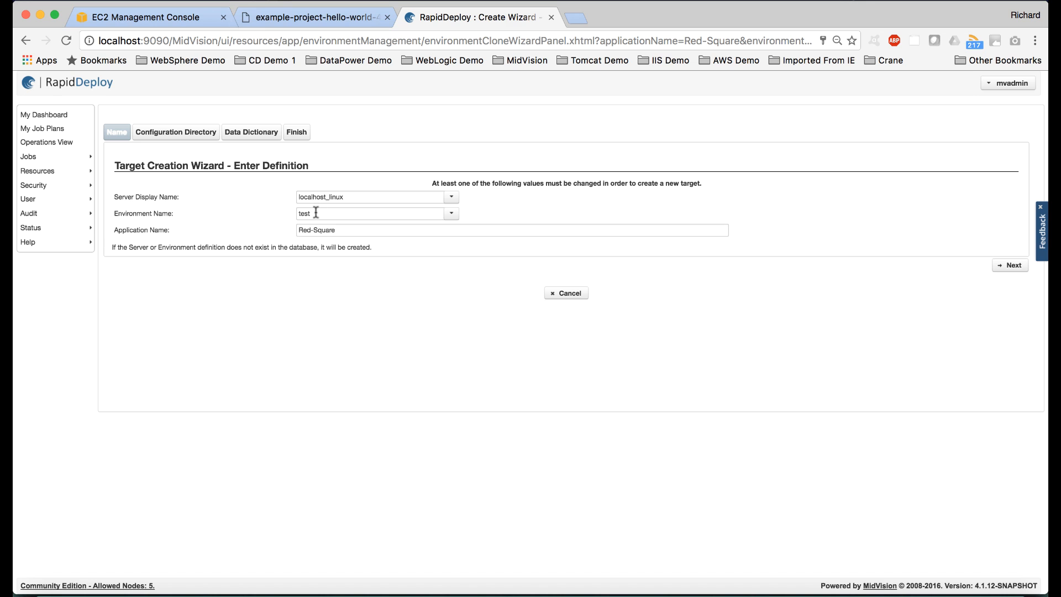
pyautogui.moveTo(315, 213); pyautogui.dragTo(280, 219)
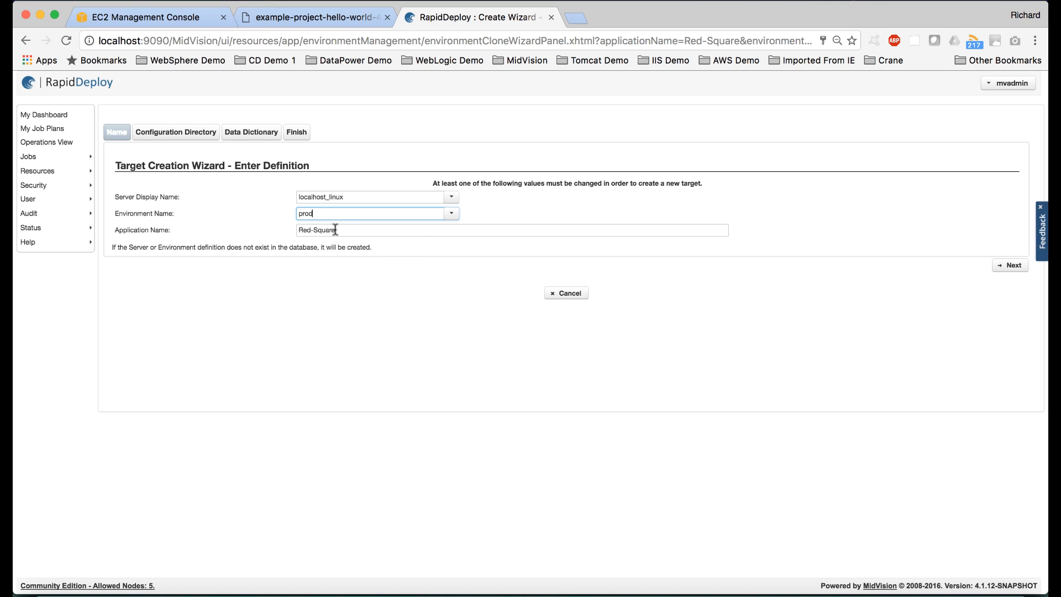
pyautogui.doubleClick(331, 230)
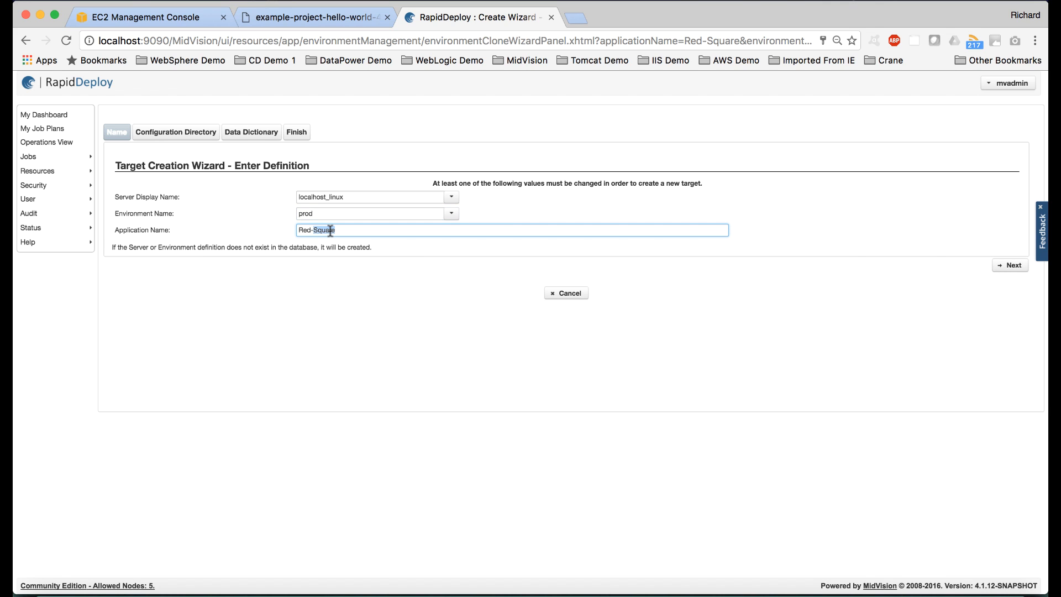
pyautogui.write('Hexagon')
pyautogui.click(1003, 266)
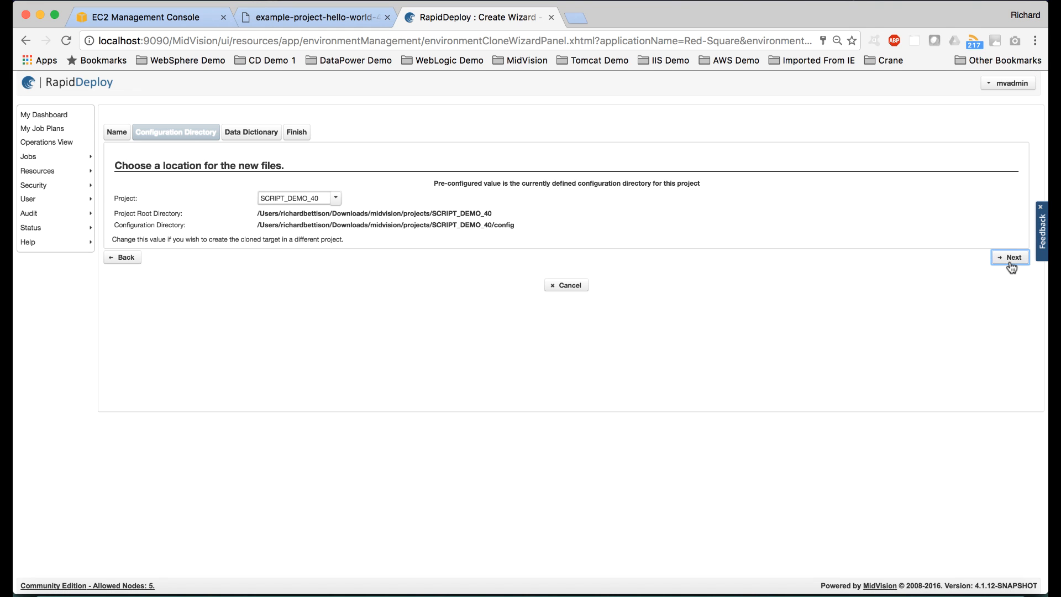
# Step: Accept the configuration directory, set MV_SHAPE to Hexagon and MV_SIDES to 6, and create and confirm the cloned target
pyautogui.click(1010, 260)
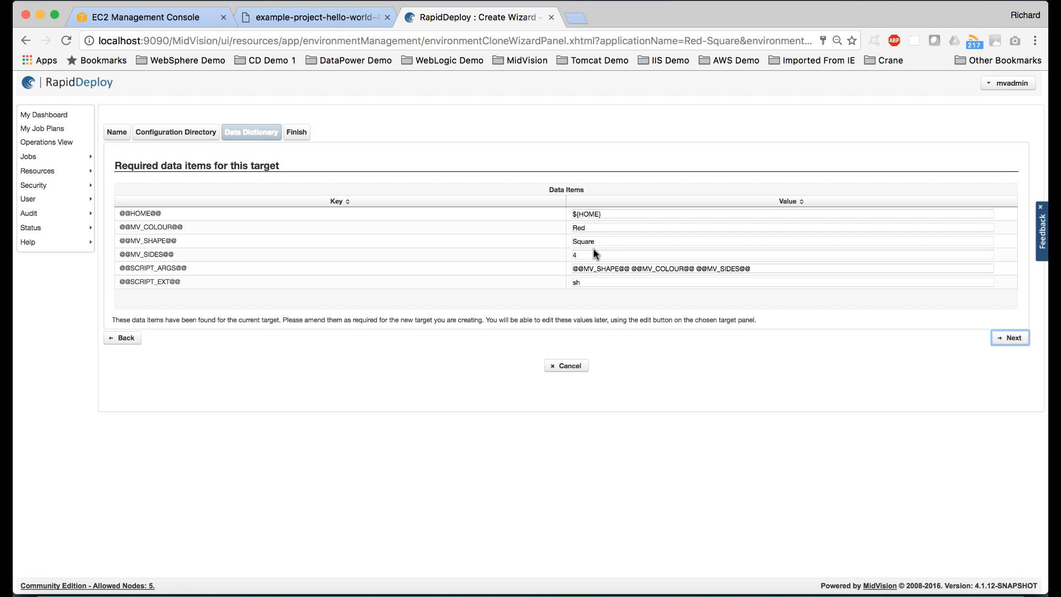
pyautogui.click(585, 242)
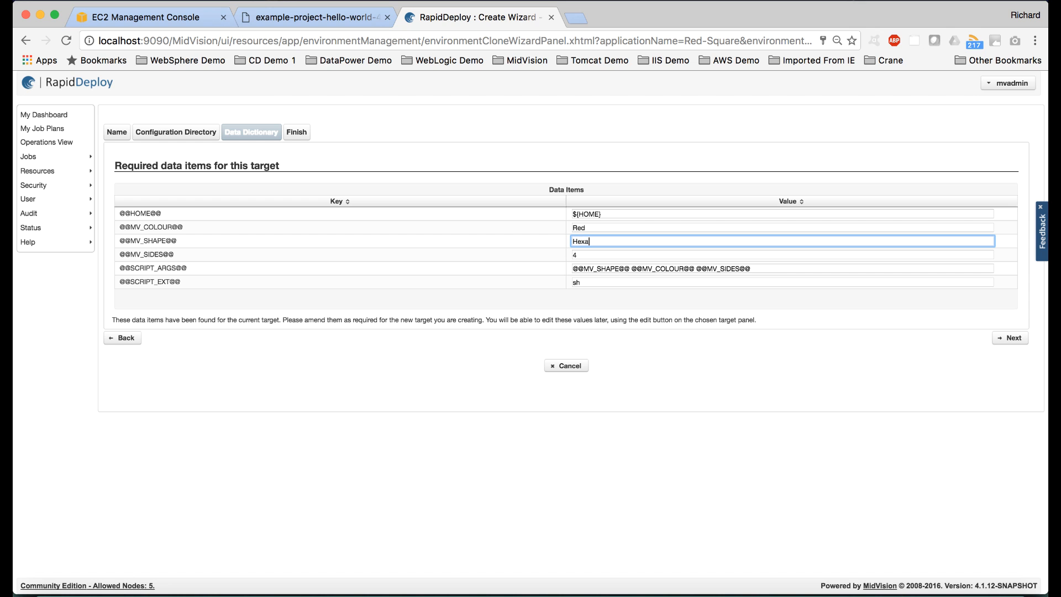
pyautogui.press('Tab')
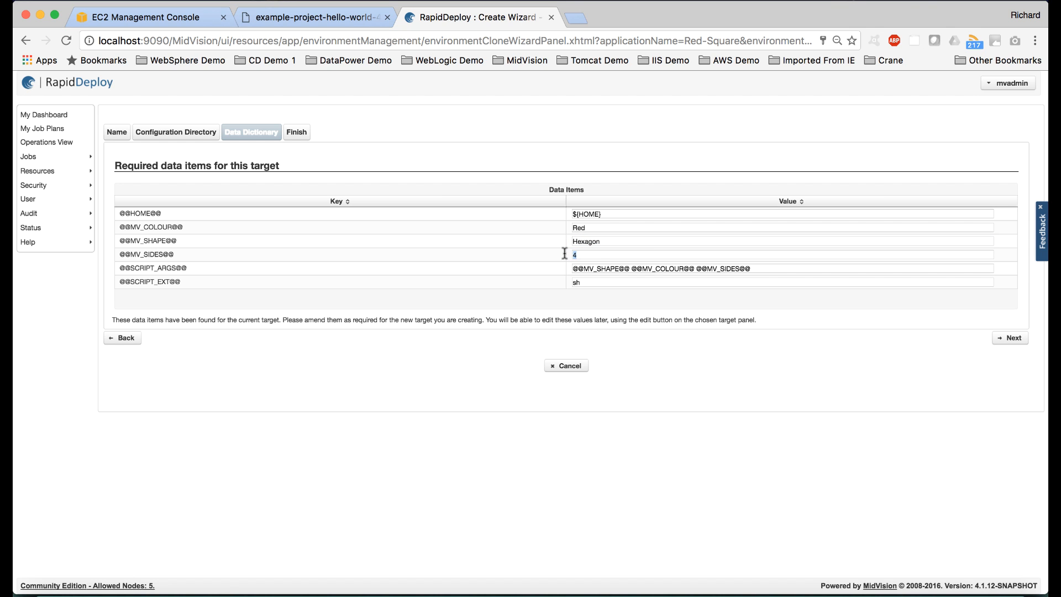
pyautogui.click(1009, 339)
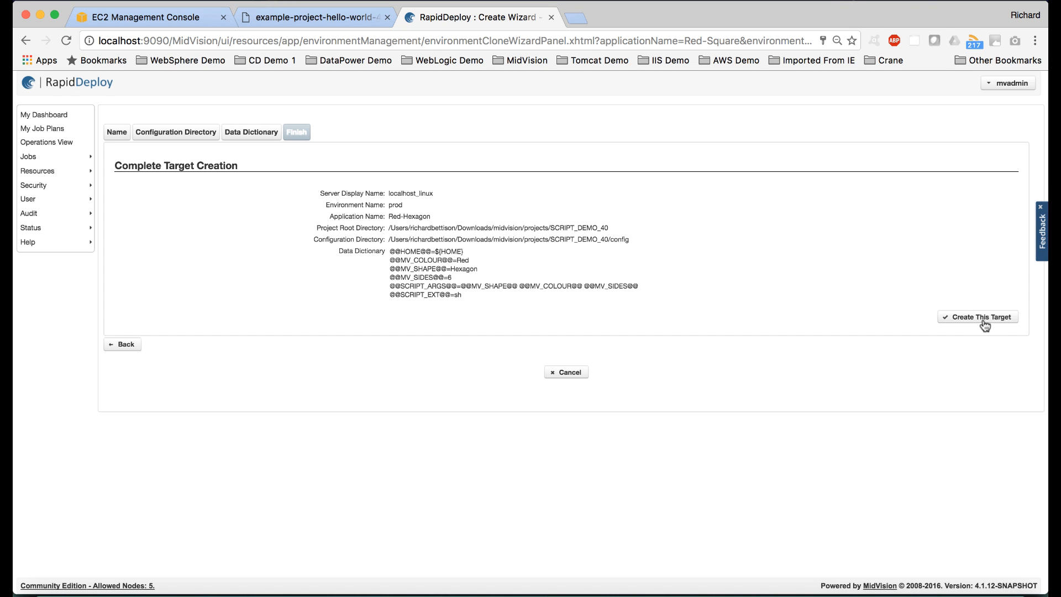
pyautogui.click(979, 317)
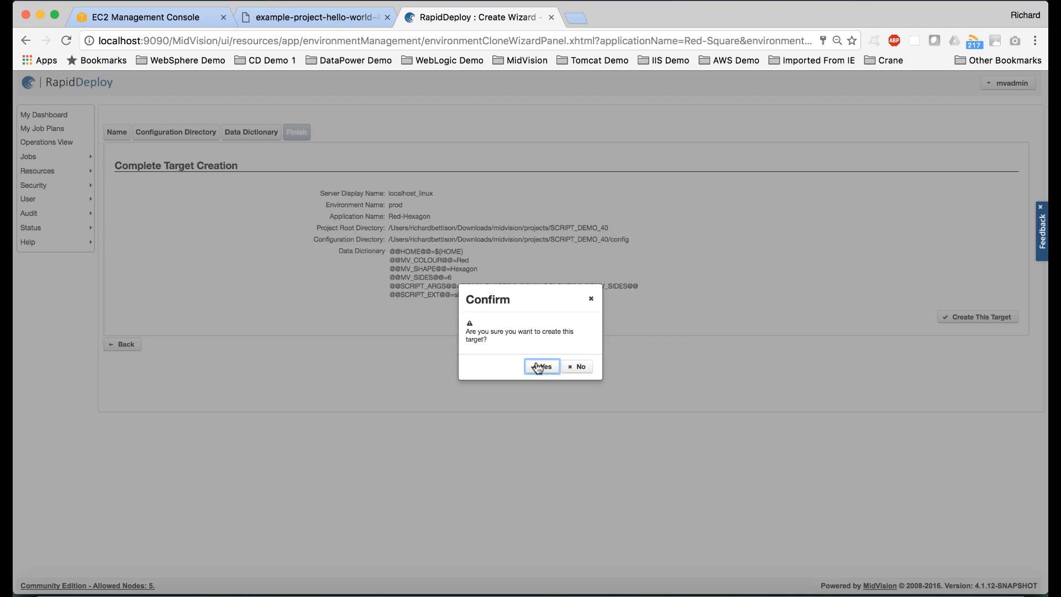
pyautogui.click(539, 366)
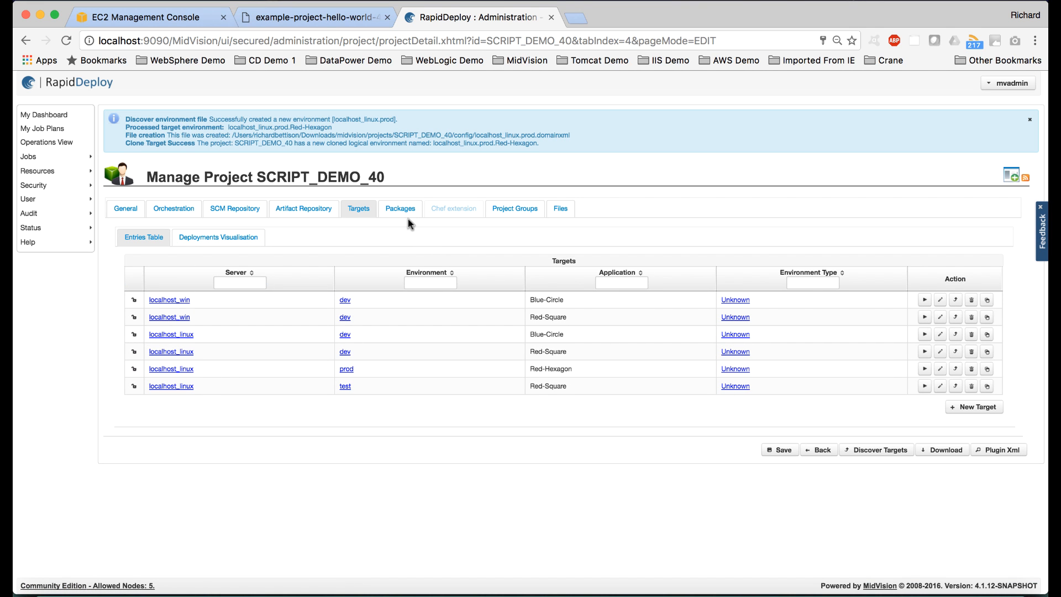
# Step: Create and confirm a new deployment package for the project in the Build Store and refresh the package list
pyautogui.click(402, 209)
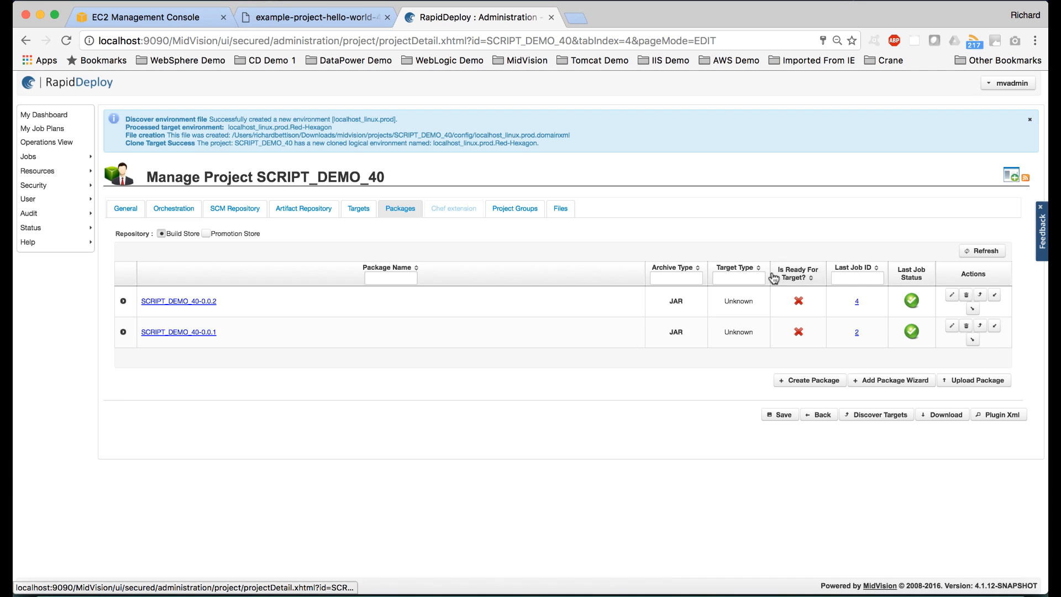
pyautogui.click(813, 380)
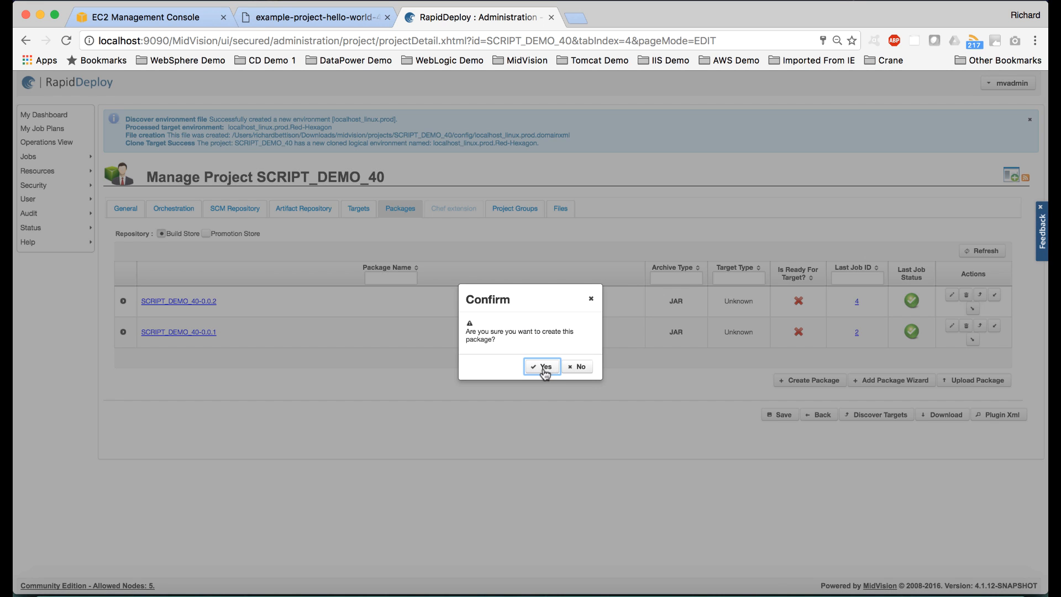
pyautogui.click(544, 368)
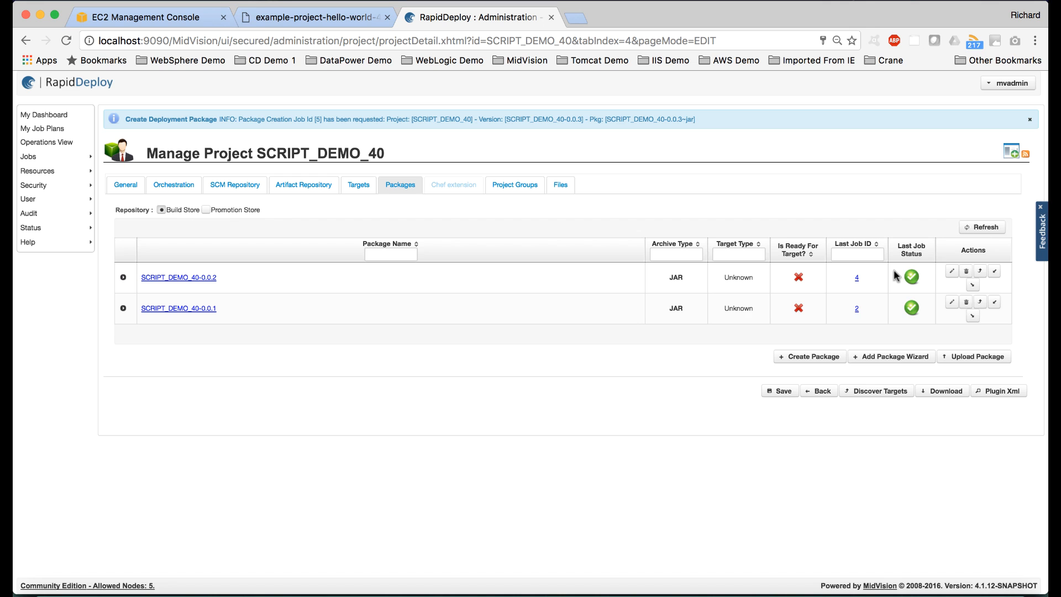
pyautogui.click(985, 227)
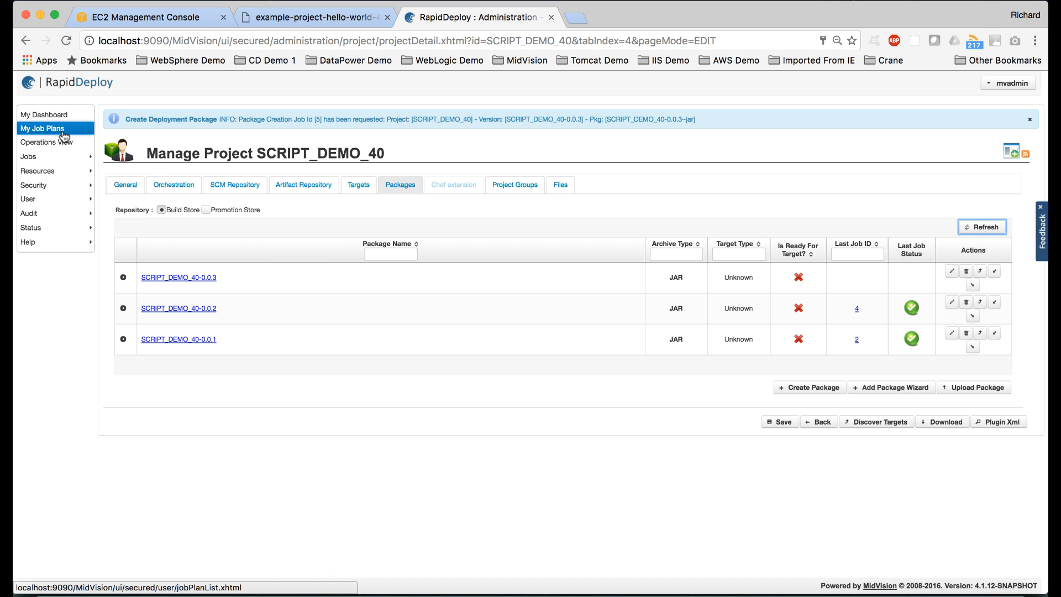
# Step: Open the SCRIPT_DEMO_40 job plan and add a basic step following the two dev jobs, checking its manual execution and timeout settings
pyautogui.click(63, 135)
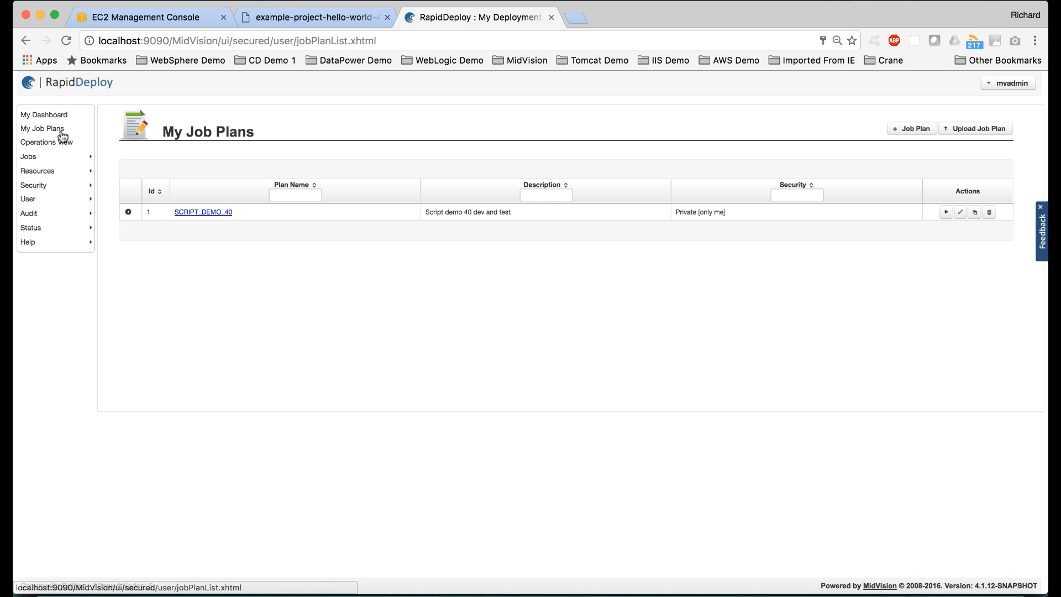
pyautogui.click(215, 214)
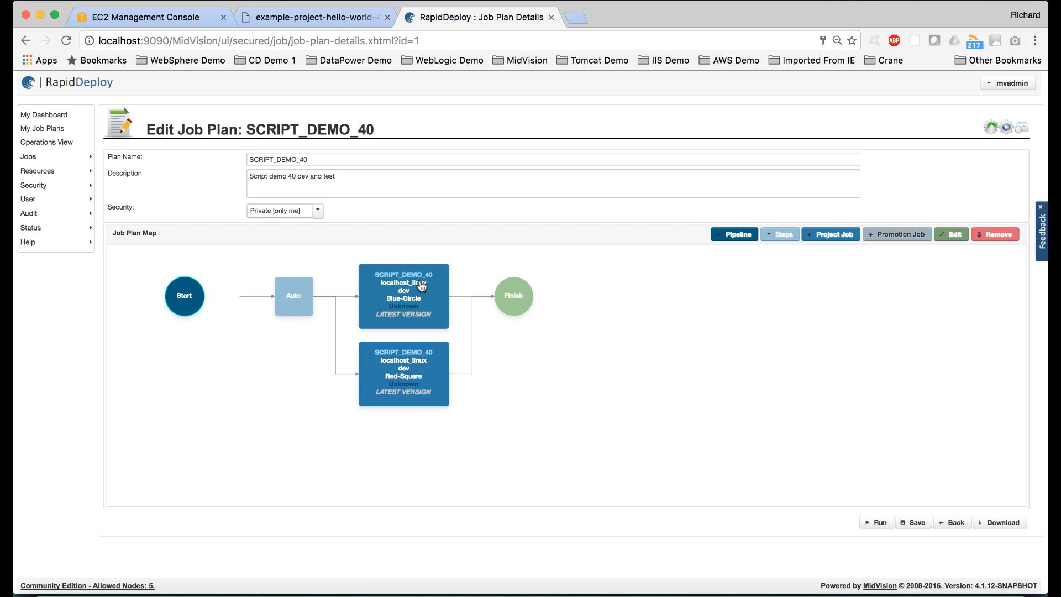
pyautogui.click(419, 285)
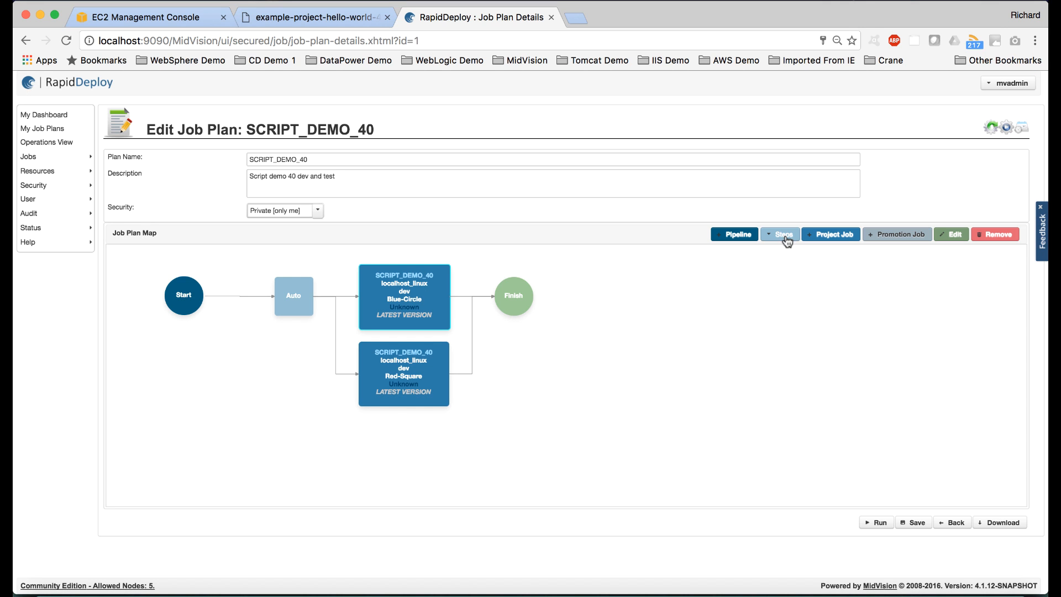
pyautogui.click(786, 238)
pyautogui.click(785, 252)
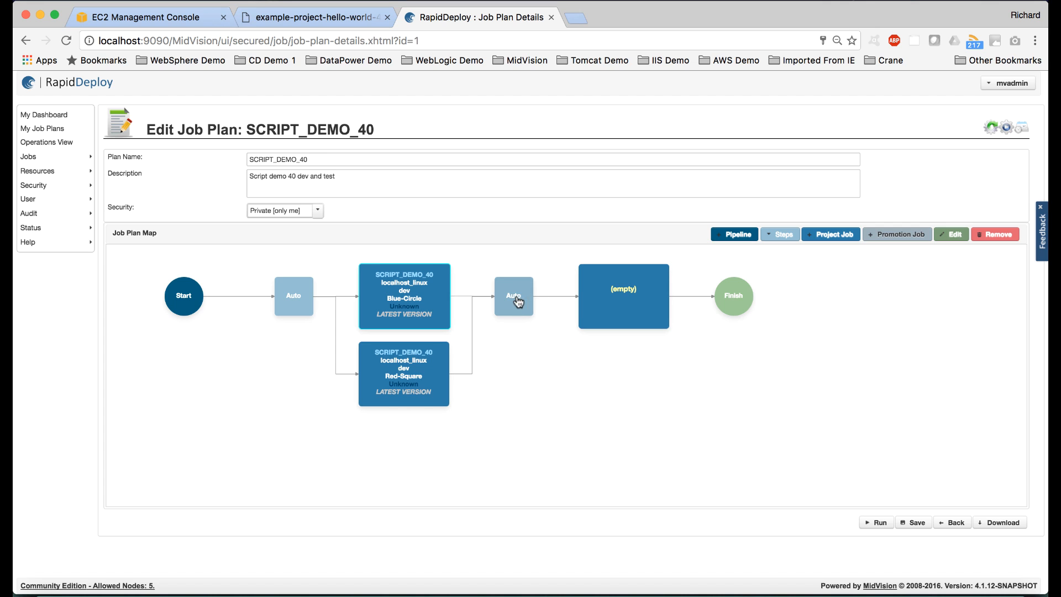
pyautogui.click(515, 300)
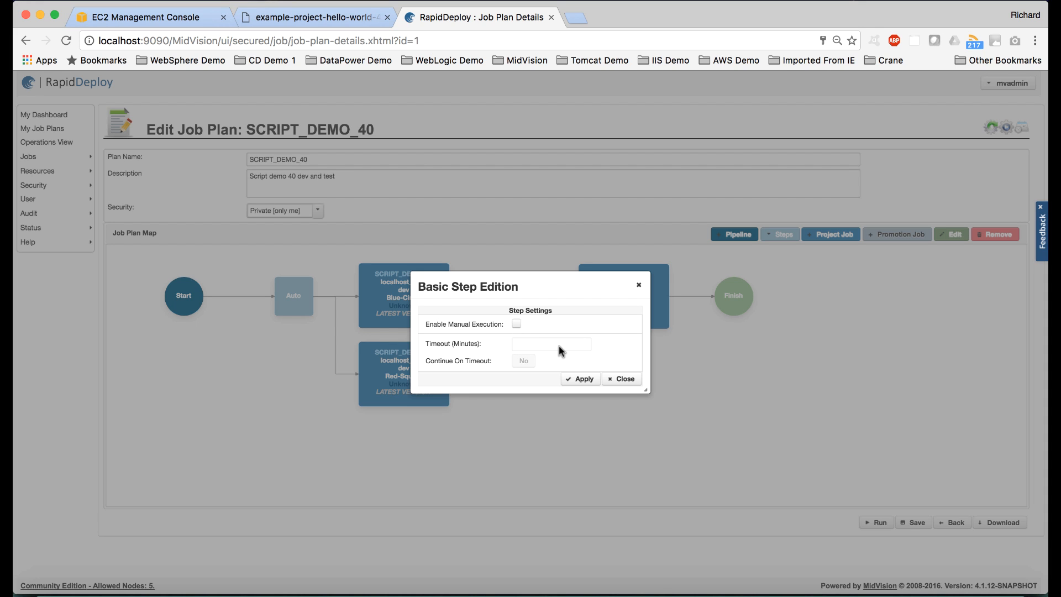
pyautogui.click(619, 381)
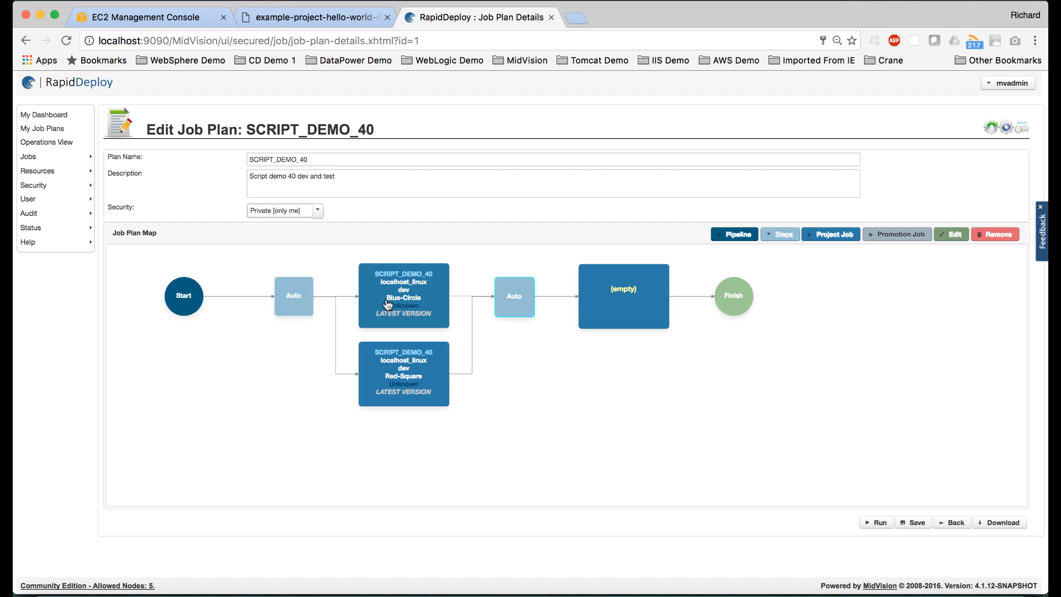
# Step: Configure the new step's empty job with project SCRIPT_DEMO_40, target localhost_linux.test.Red-Square and LATEST VERSION
pyautogui.click(623, 311)
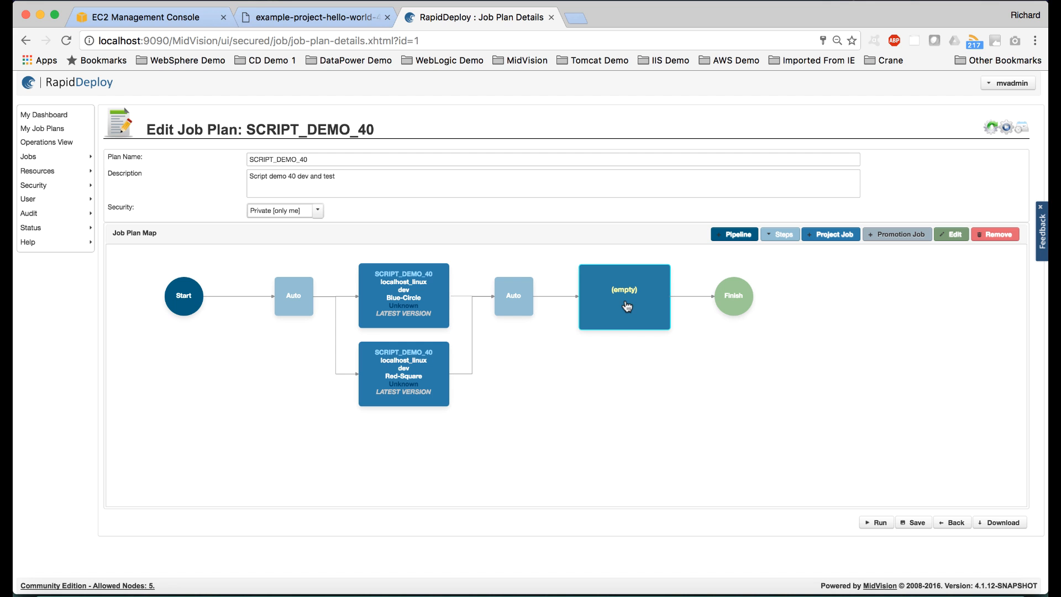
pyautogui.doubleClick(627, 306)
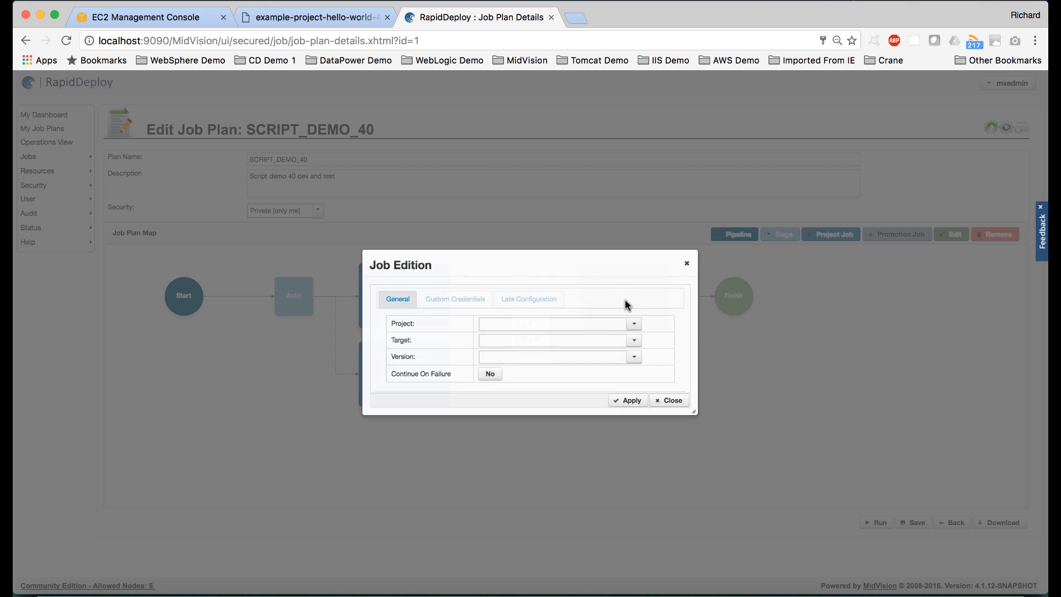
pyautogui.click(640, 326)
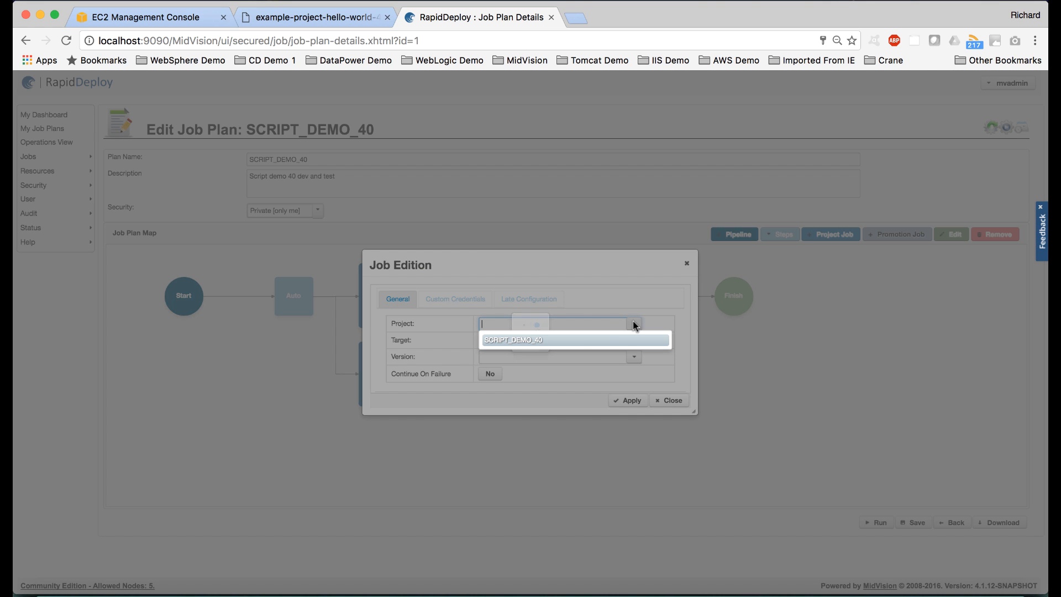
pyautogui.click(568, 340)
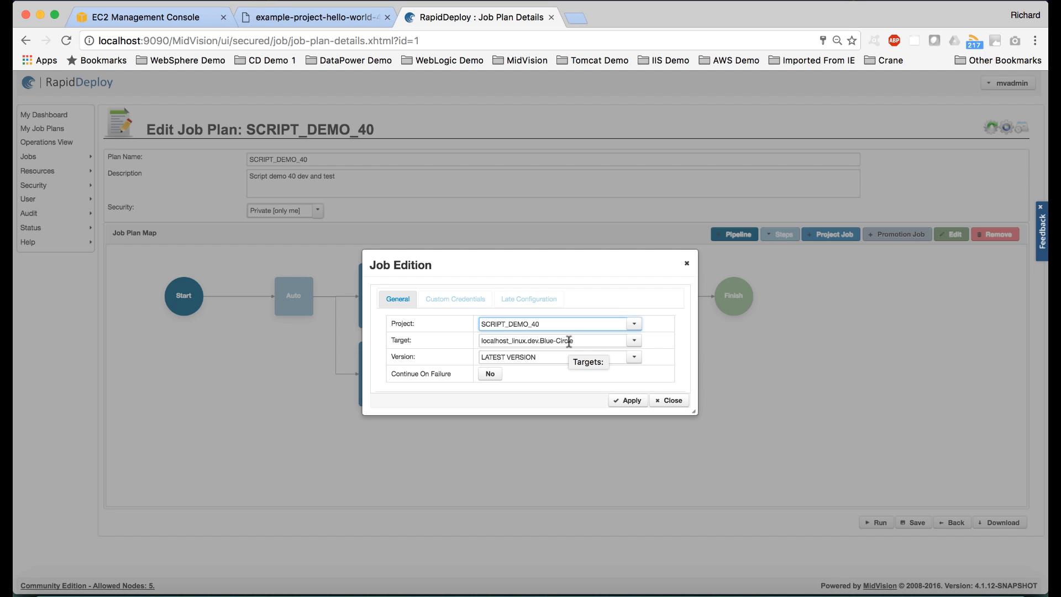
pyautogui.click(635, 341)
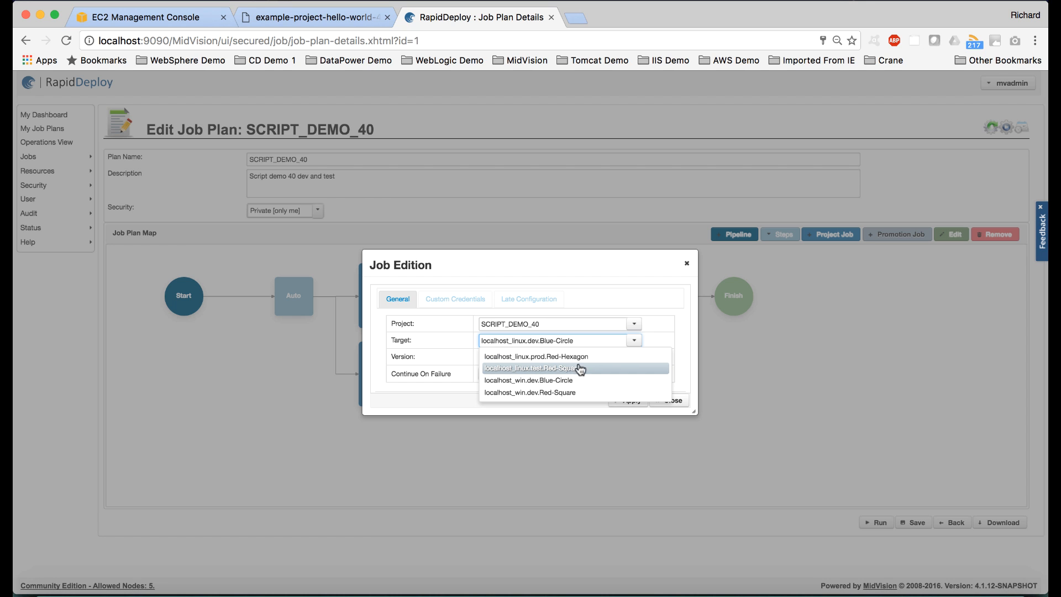
pyautogui.click(574, 369)
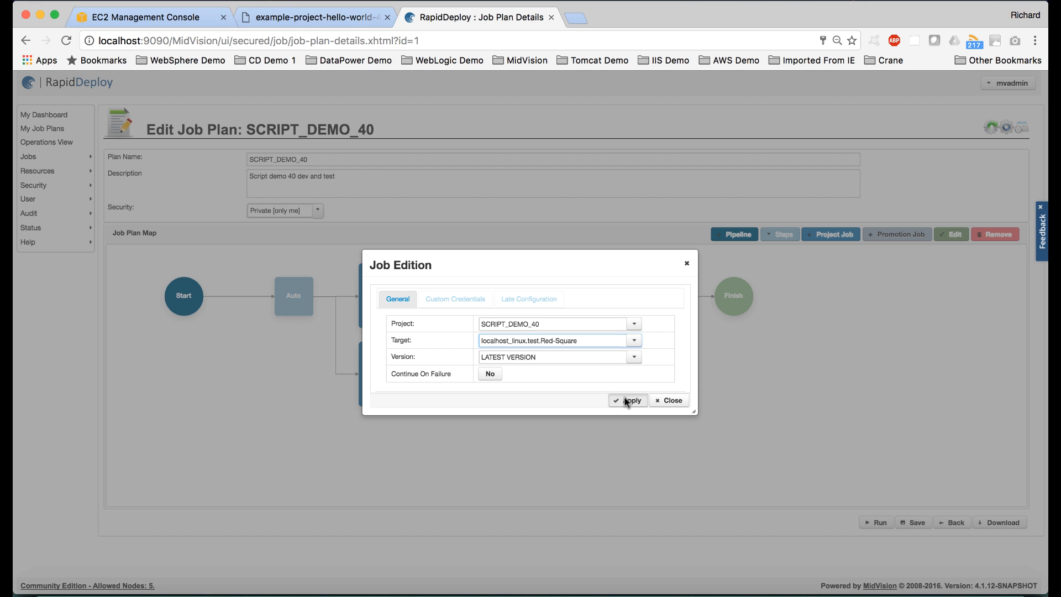
pyautogui.click(628, 400)
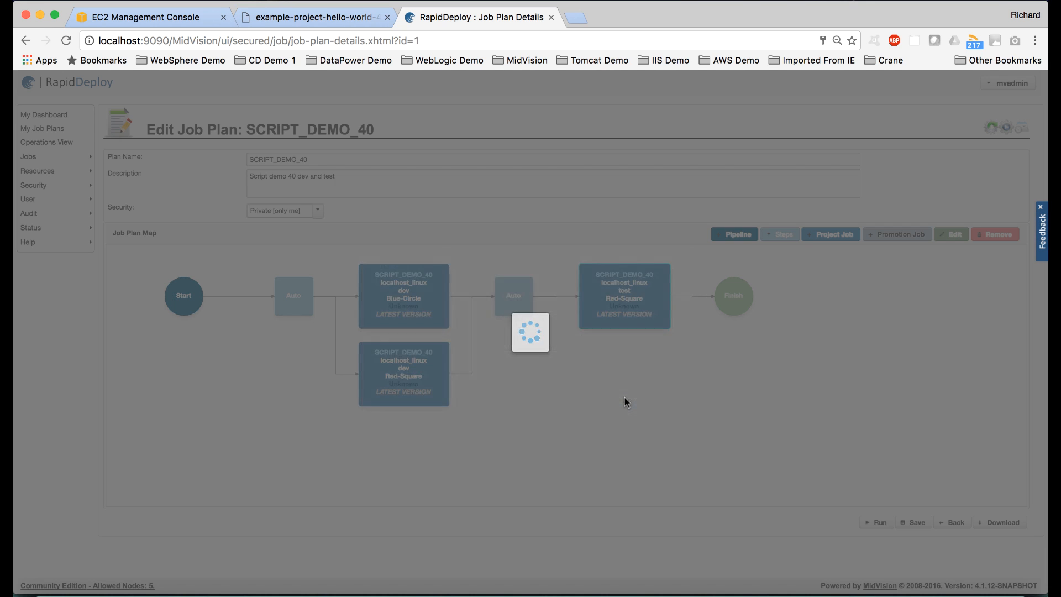
# Step: Add a basic step following the test Red-Square job and replace its empty project job with a promotion job
pyautogui.click(775, 236)
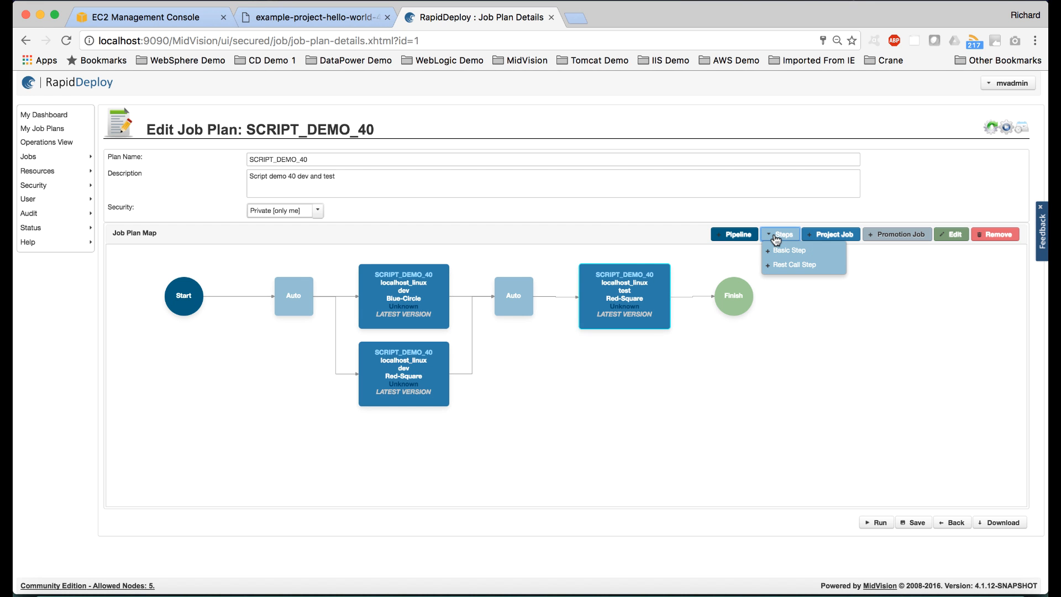
pyautogui.click(777, 256)
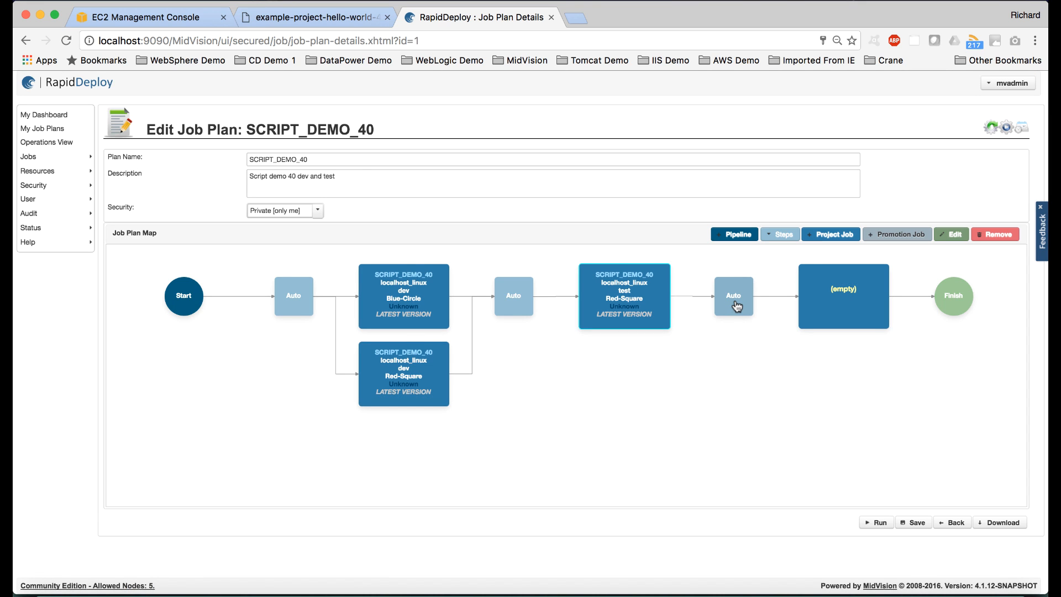
pyautogui.click(854, 283)
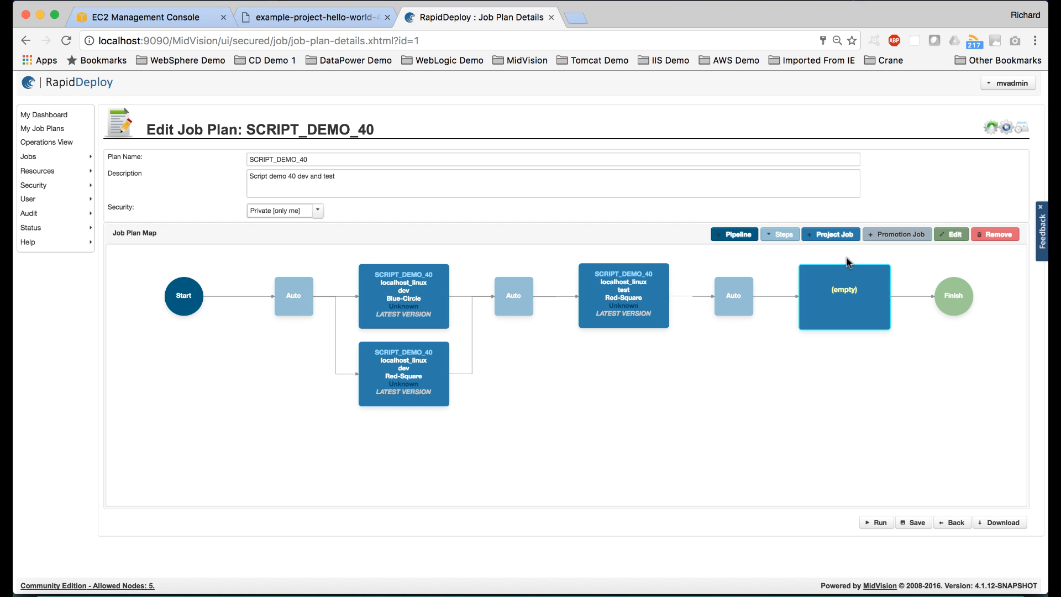
pyautogui.click(891, 233)
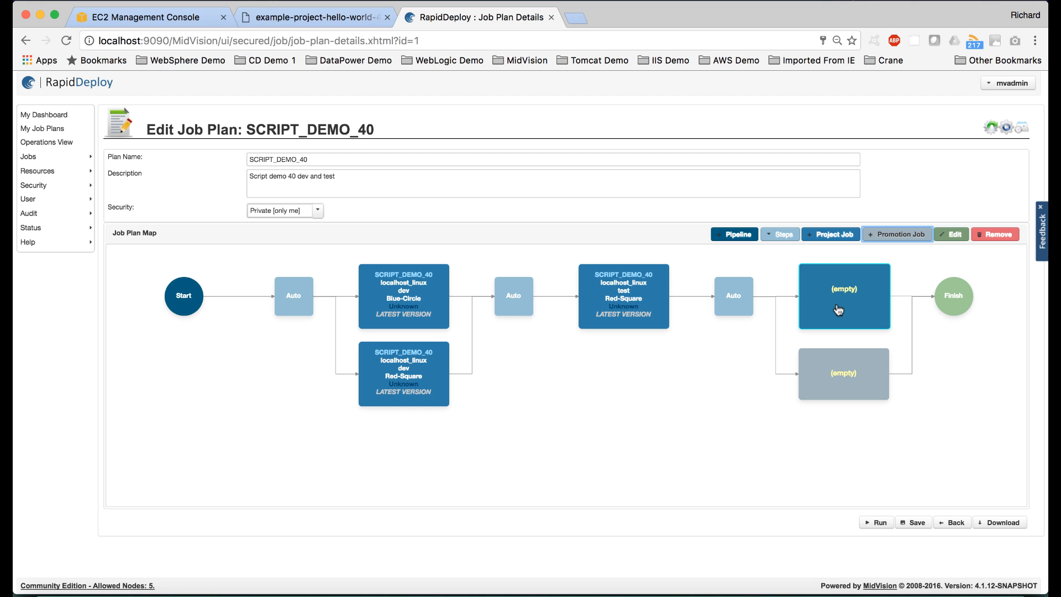
pyautogui.click(995, 234)
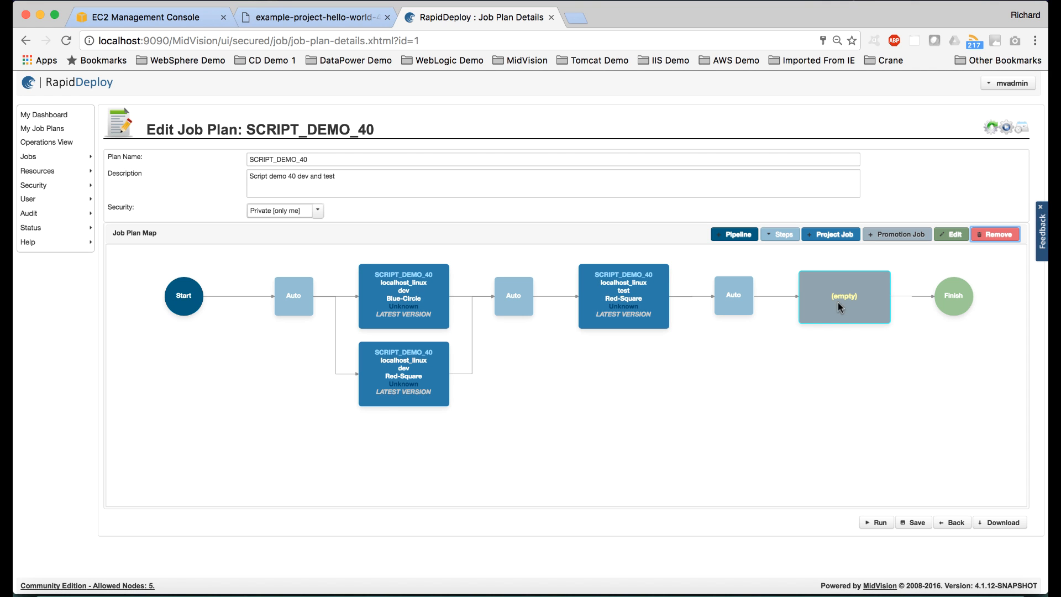
# Step: Configure the empty promotion job with project SCRIPT_DEMO_40 and LATEST VERSION, and apply the settings
pyautogui.doubleClick(838, 303)
pyautogui.click(634, 331)
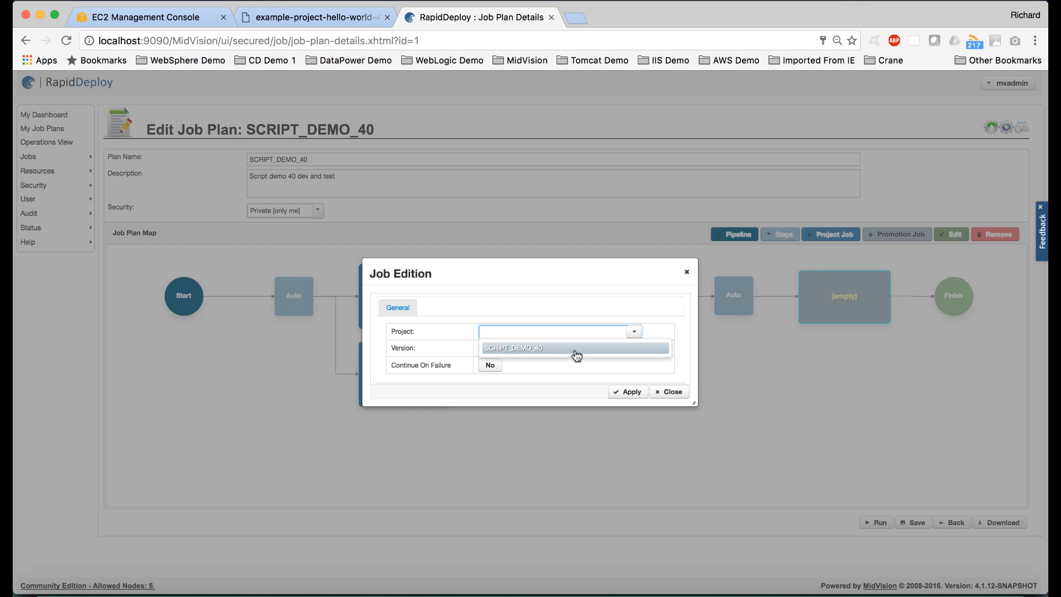
pyautogui.click(575, 354)
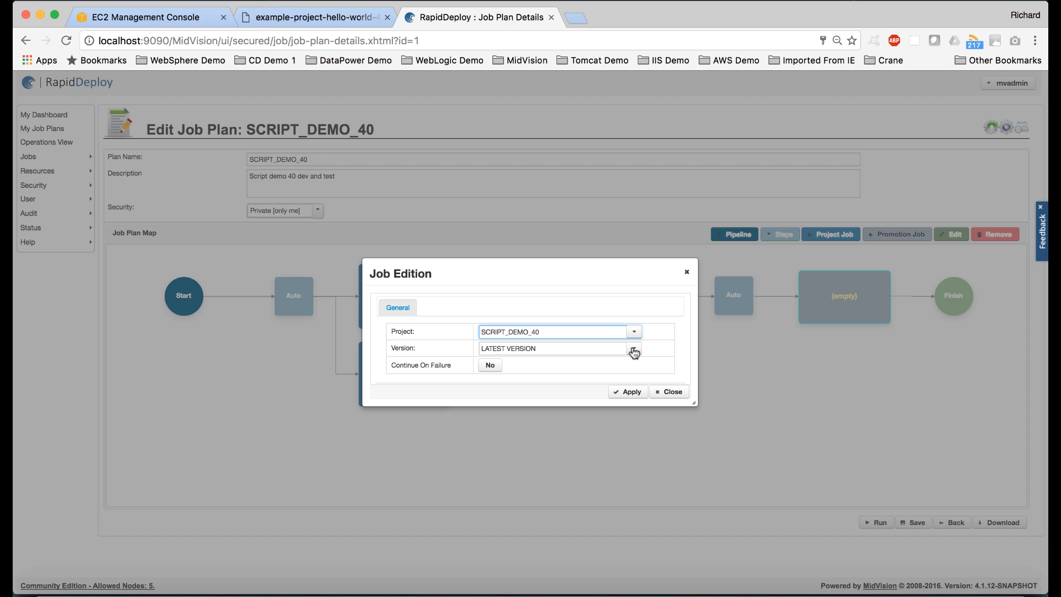
pyautogui.click(629, 391)
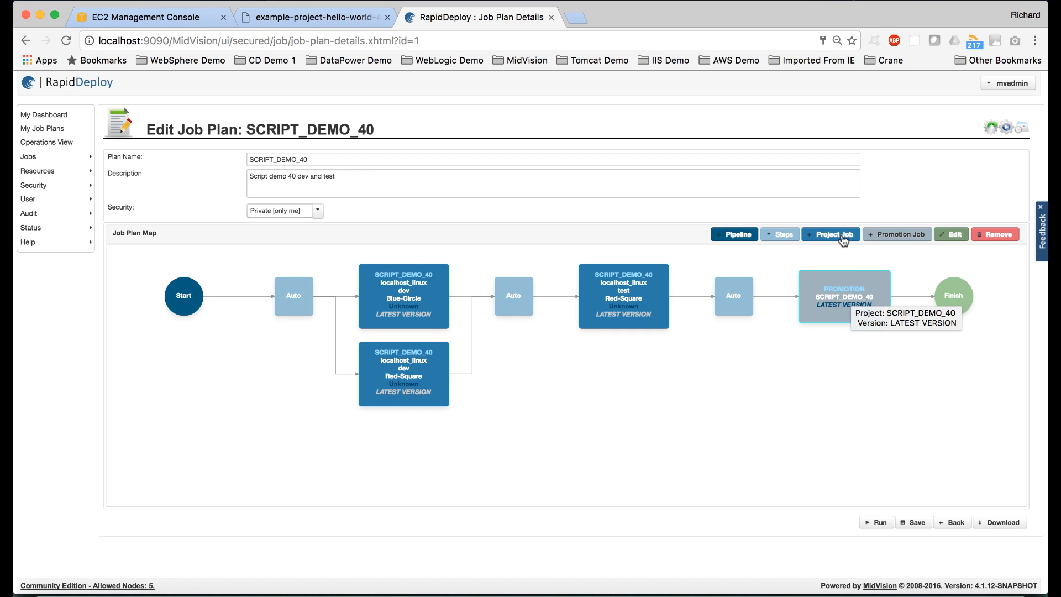
# Step: Add a basic step following the promotion job and configure its empty job with project SCRIPT_DEMO_40, target localhost_linux.prod.Red-Hexagon and LATEST VERSION
pyautogui.click(784, 234)
pyautogui.click(781, 250)
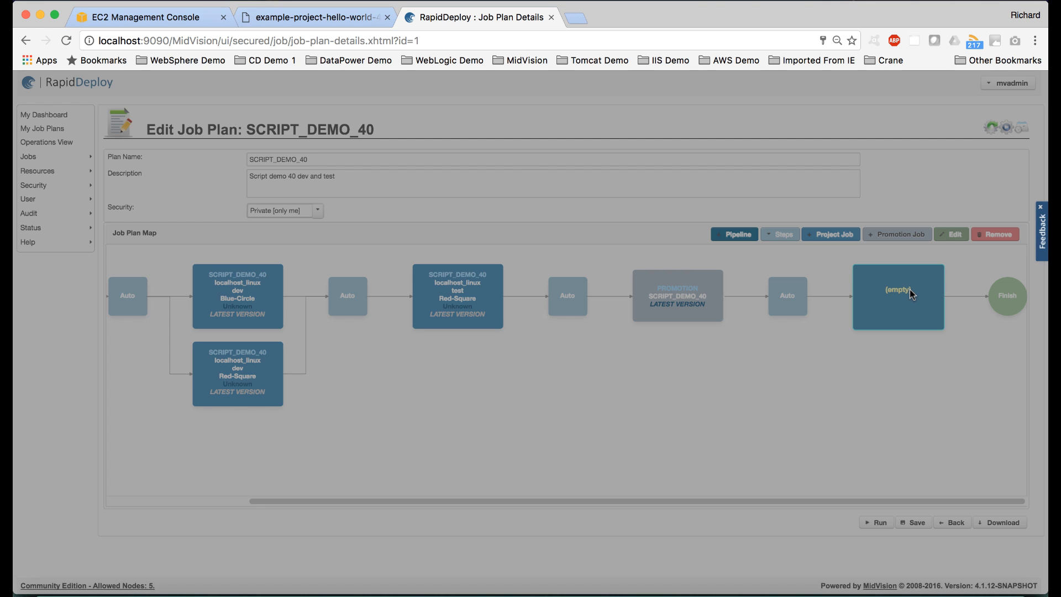
pyautogui.doubleClick(910, 290)
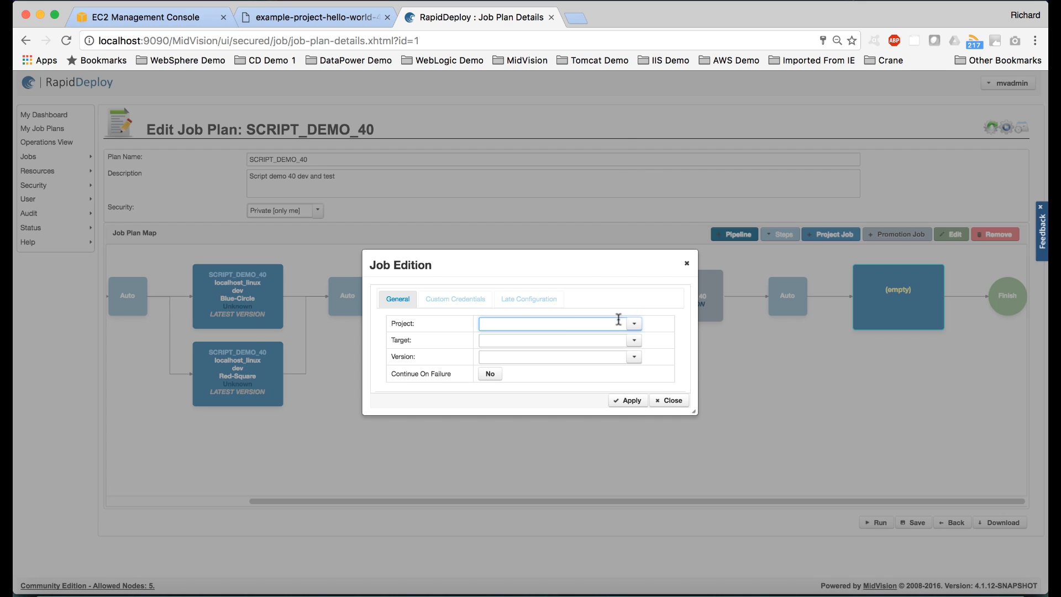
pyautogui.click(634, 324)
pyautogui.click(607, 340)
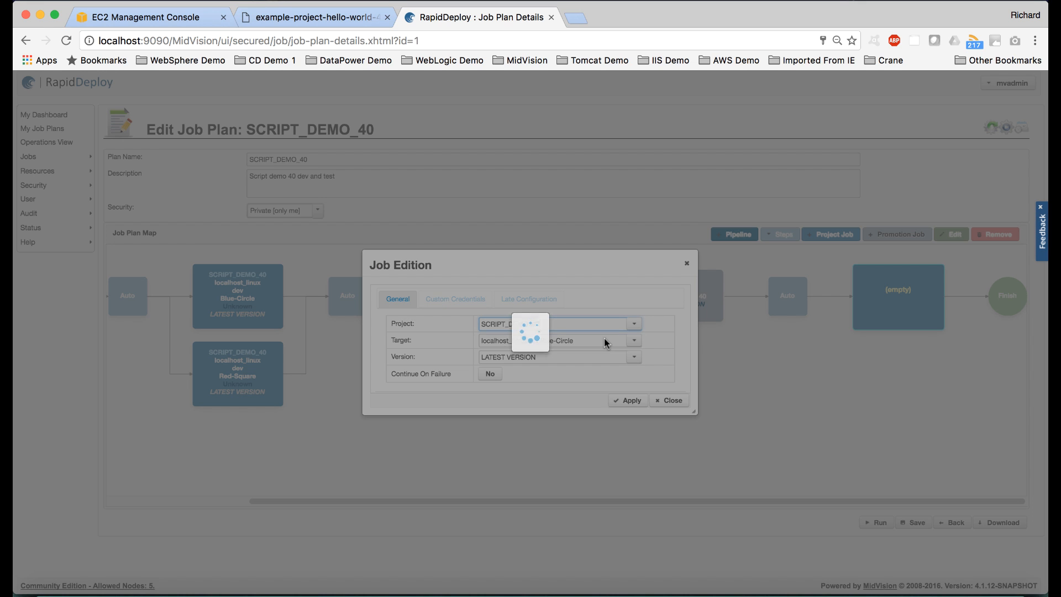
pyautogui.click(635, 340)
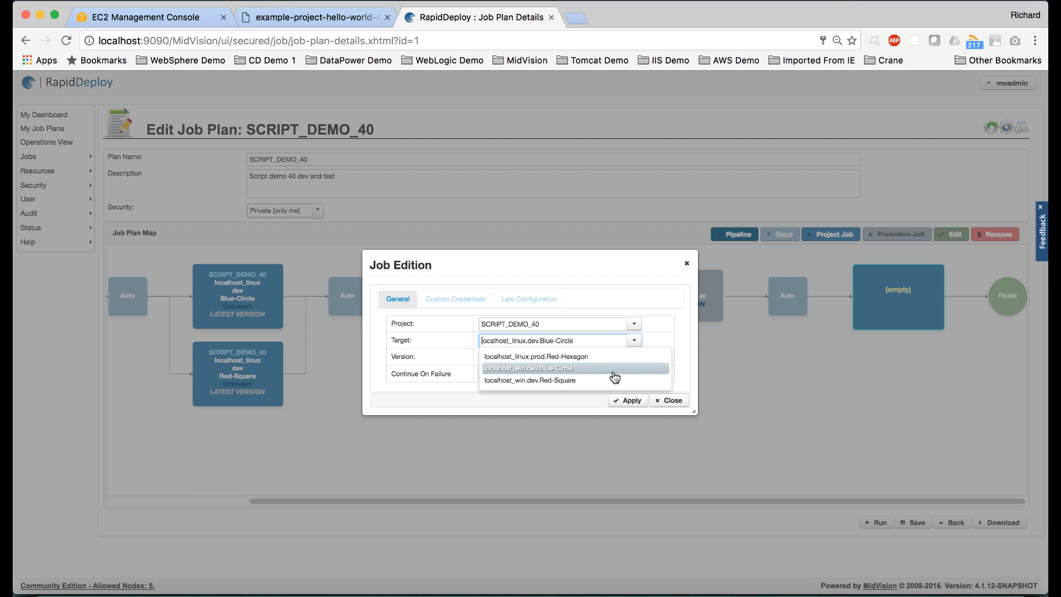
pyautogui.click(611, 357)
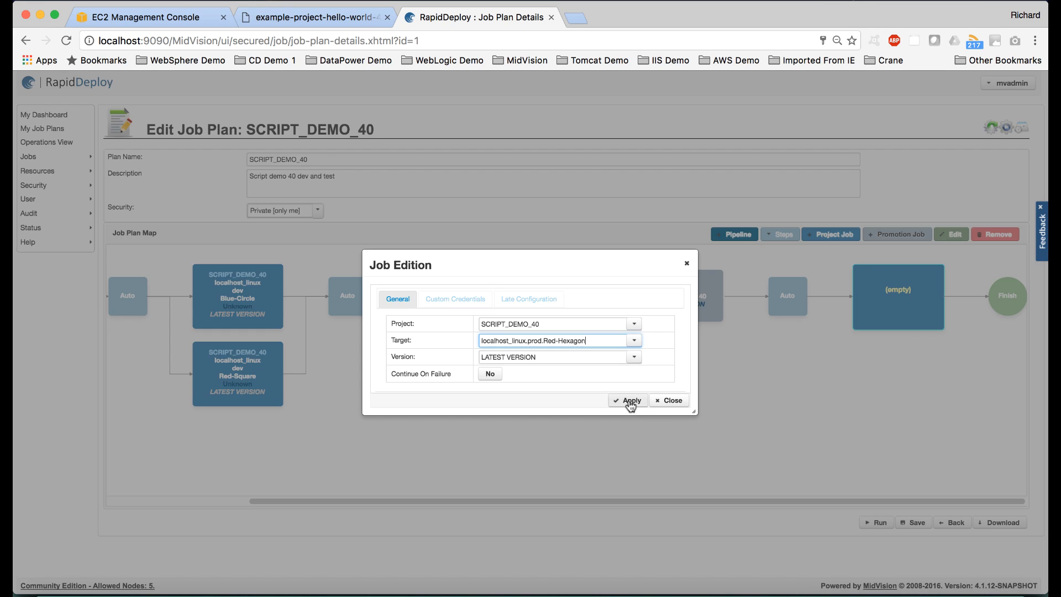
pyautogui.click(631, 403)
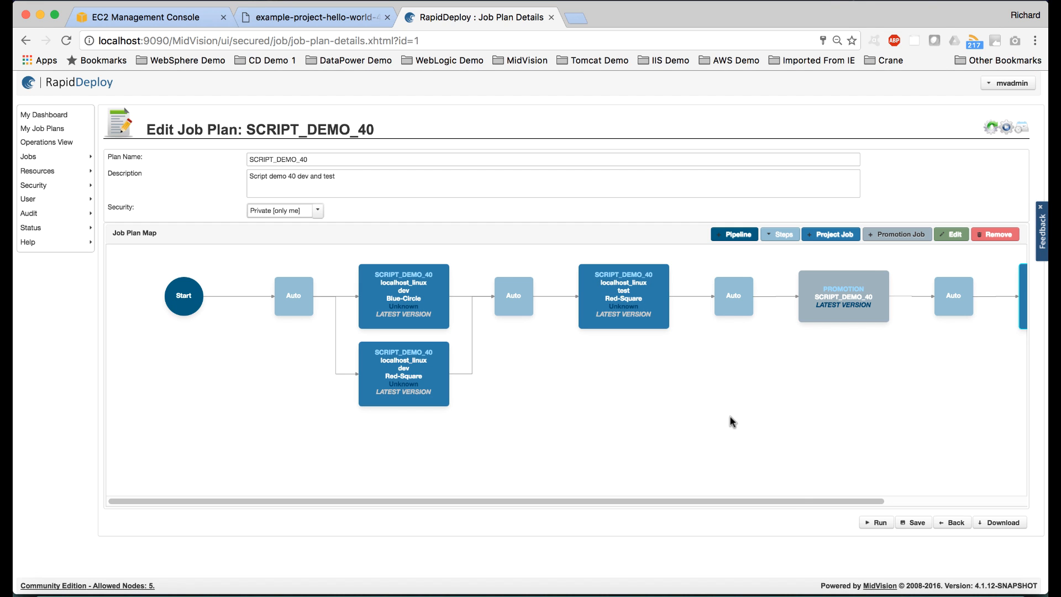
# Step: Save the SCRIPT_DEMO_40 job plan and review its full pipeline map from start to finish
pyautogui.click(913, 523)
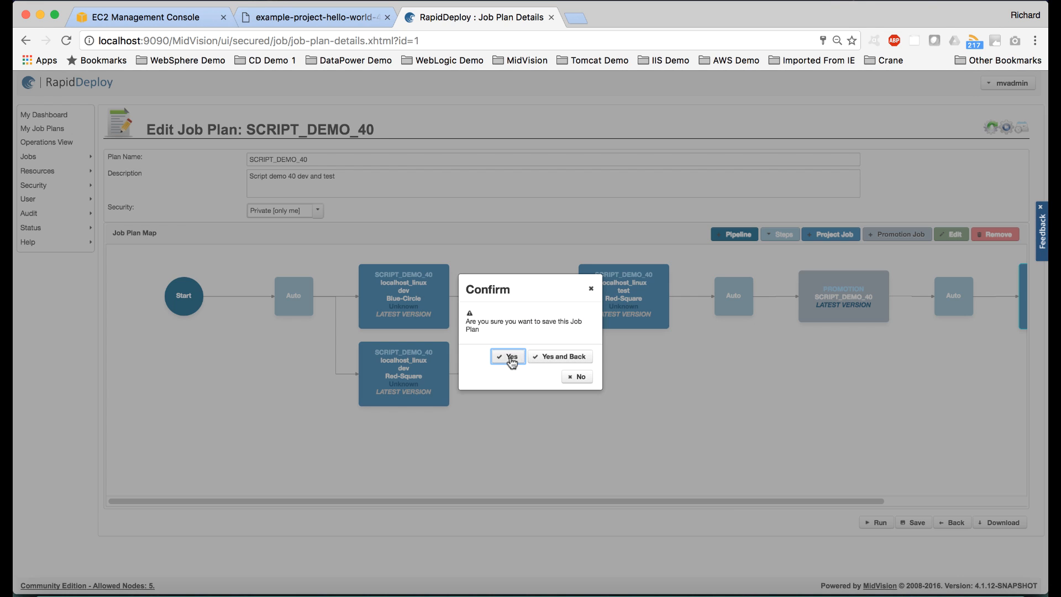
pyautogui.click(510, 358)
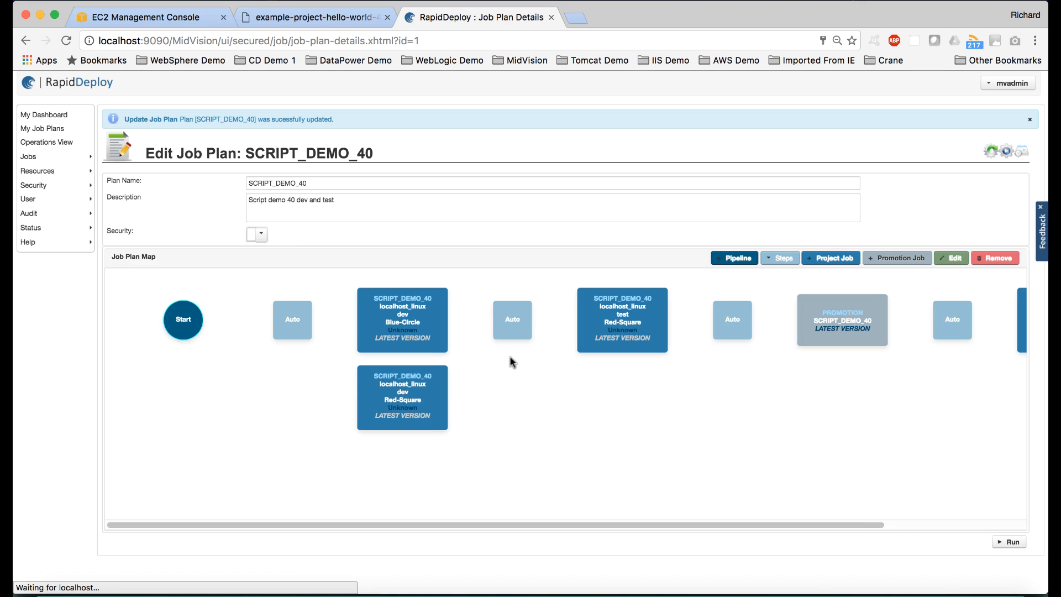
pyautogui.hscroll(5, 659, 421)
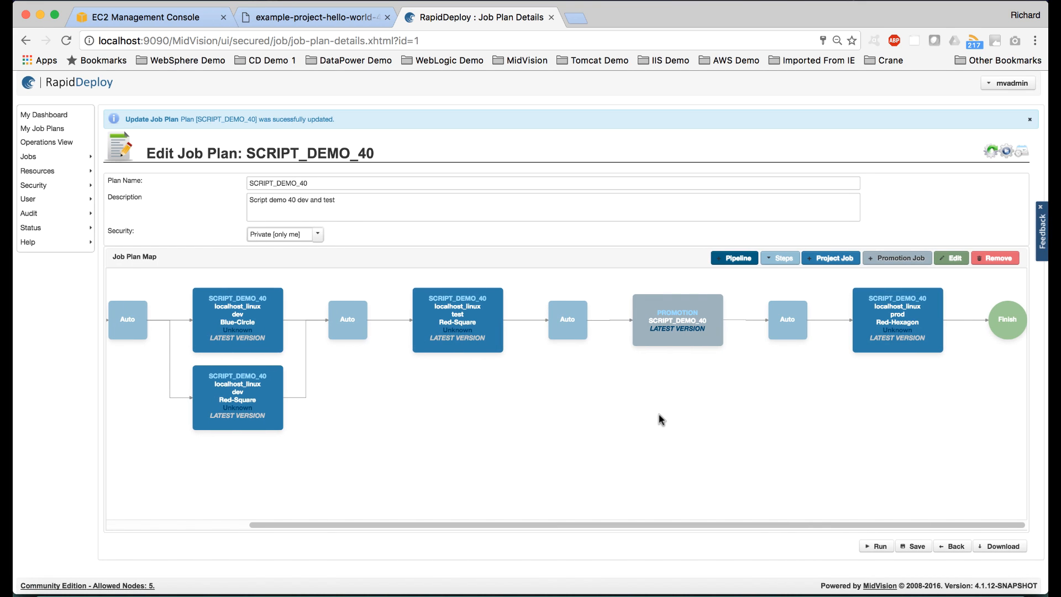
pyautogui.hscroll(-1, 659, 420)
pyautogui.hscroll(-5, 661, 420)
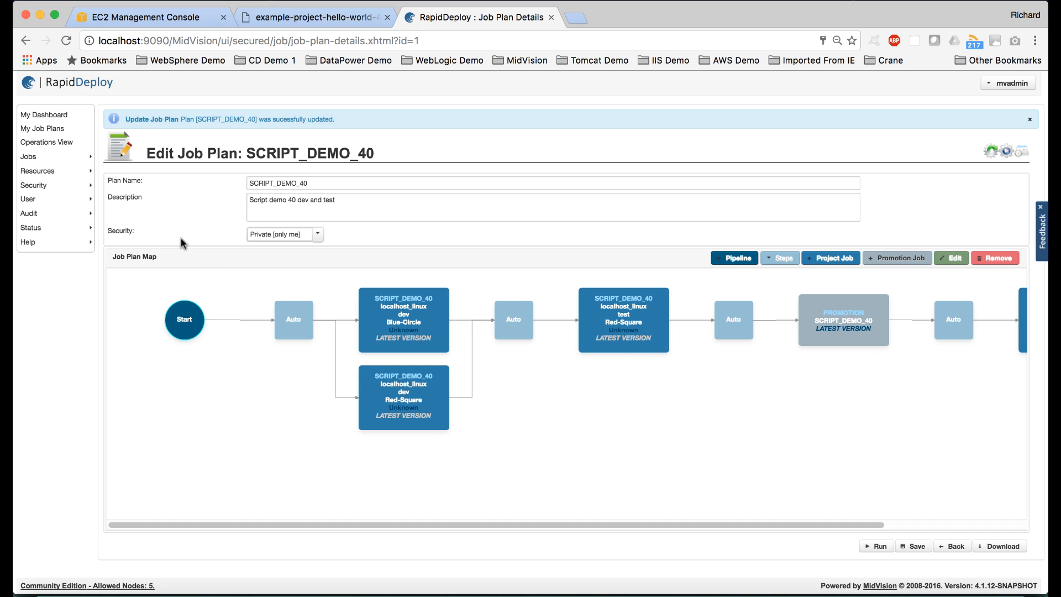
# Step: Run the job plan with the summary note "Deploy to production" and check the pipeline's progress among the running jobs
pyautogui.click(877, 547)
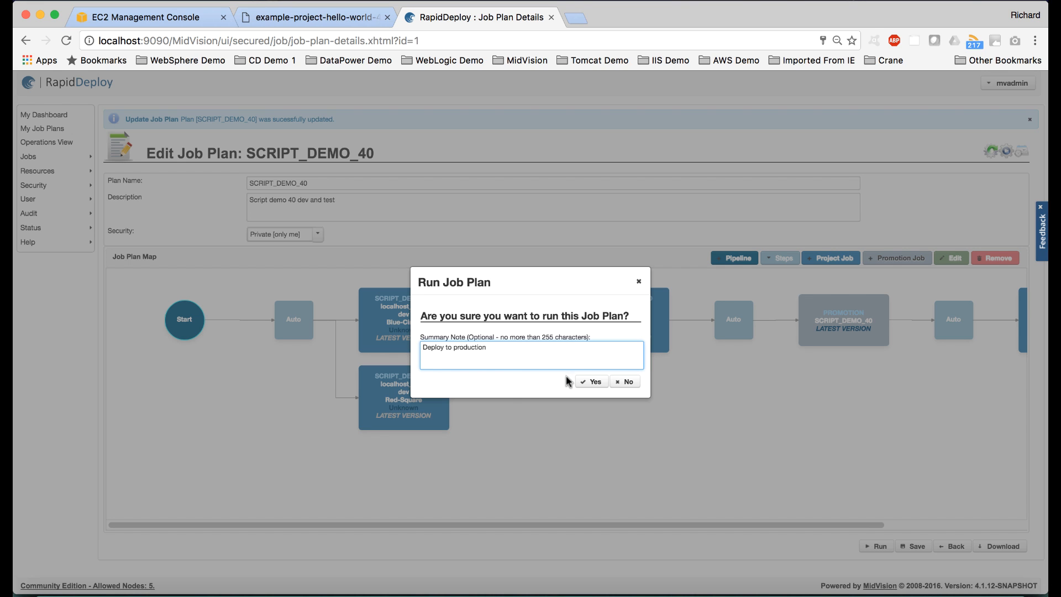
pyautogui.click(589, 383)
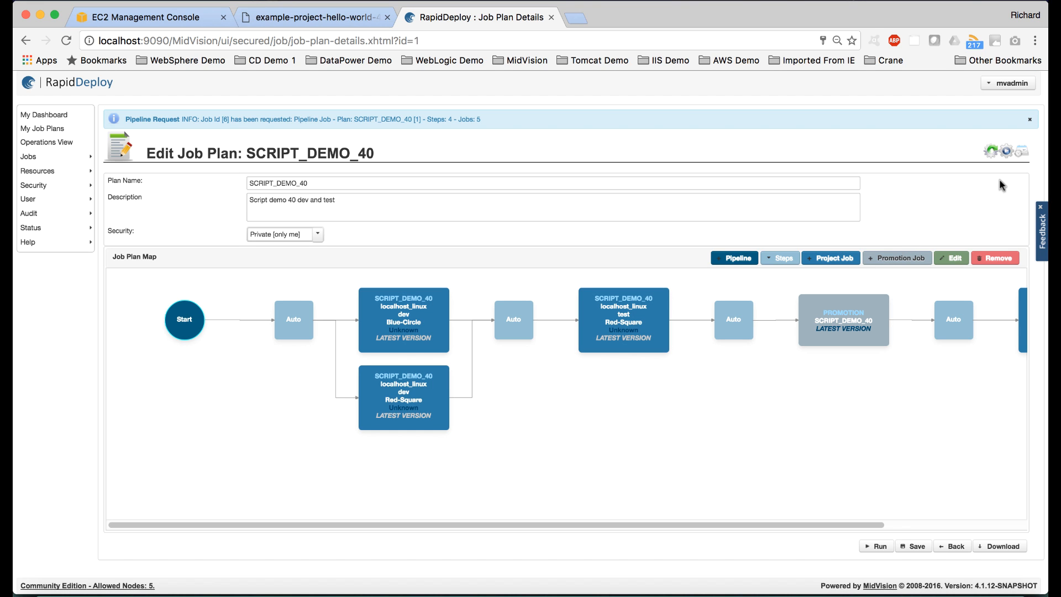
pyautogui.click(1007, 152)
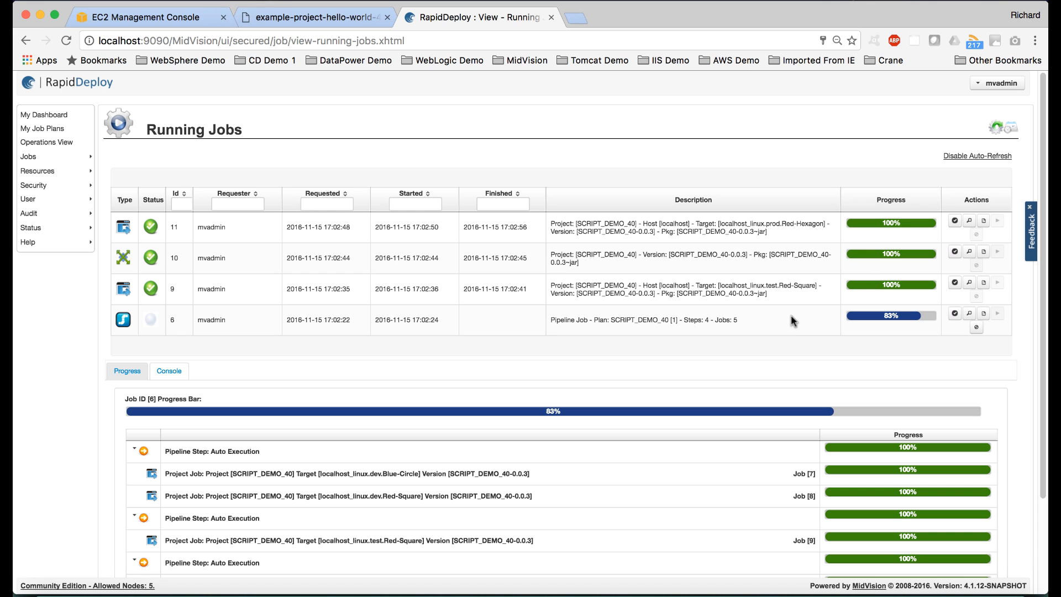
pyautogui.scroll(-5, 754, 333)
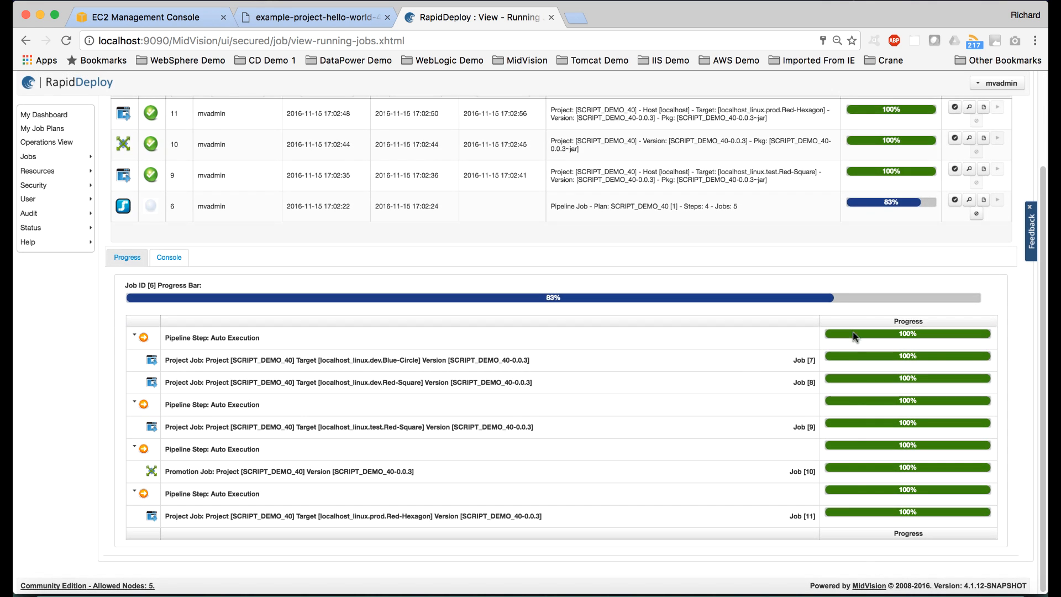
pyautogui.scroll(5, 843, 498)
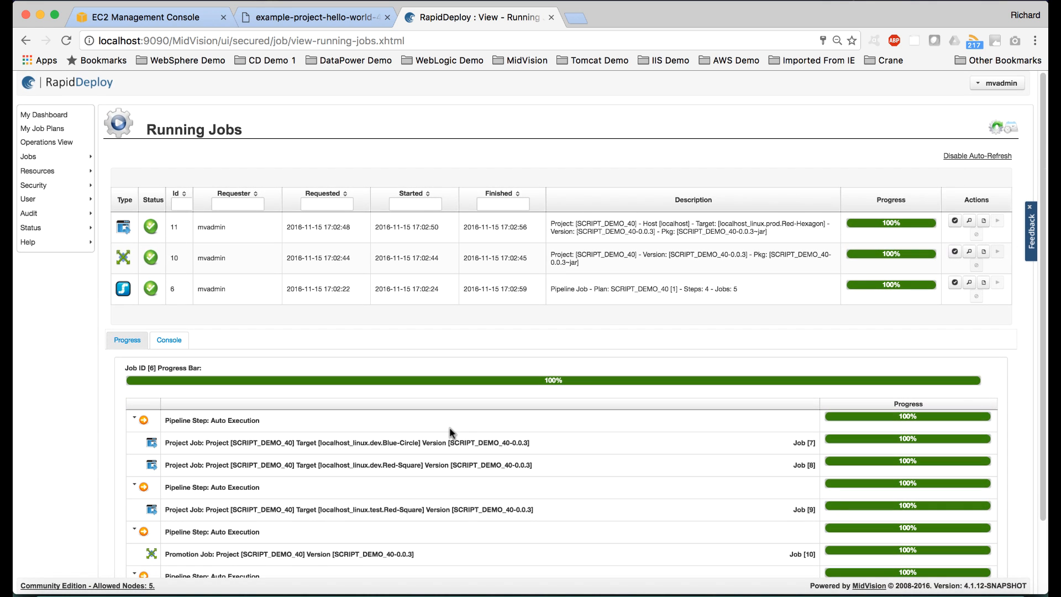
# Step: Open the SCRIPT_DEMO_40 project from the previous jobs and examine its deployments visualisation across the dev, prod and test targets
pyautogui.click(998, 131)
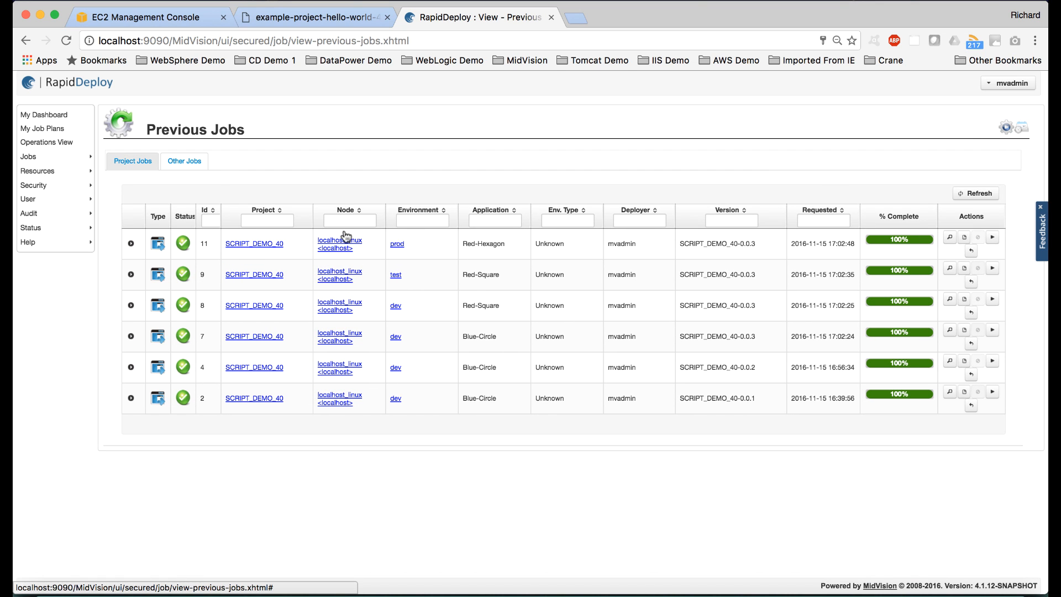
pyautogui.click(254, 245)
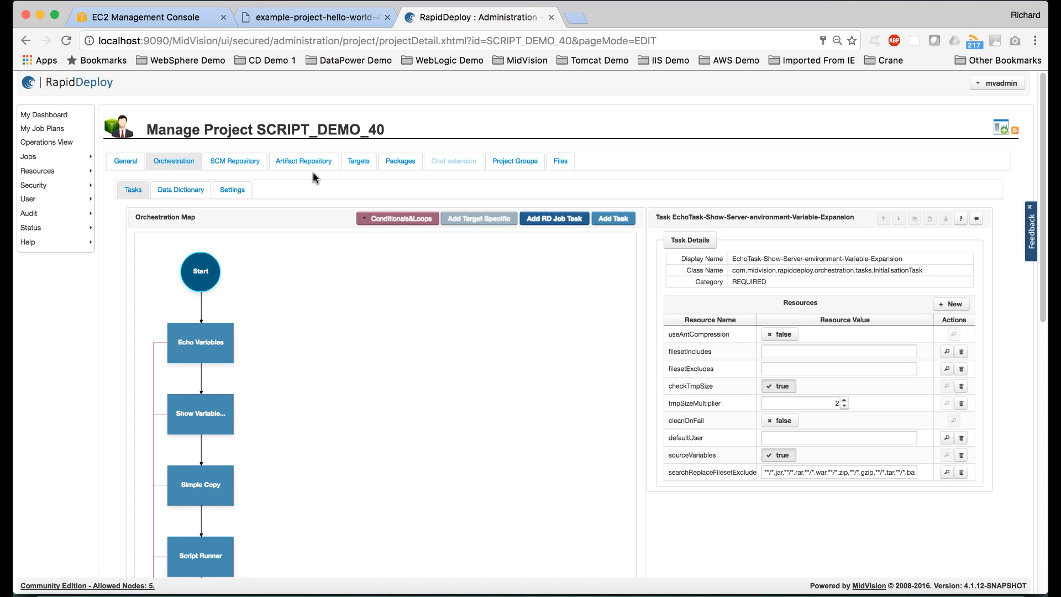
pyautogui.click(357, 162)
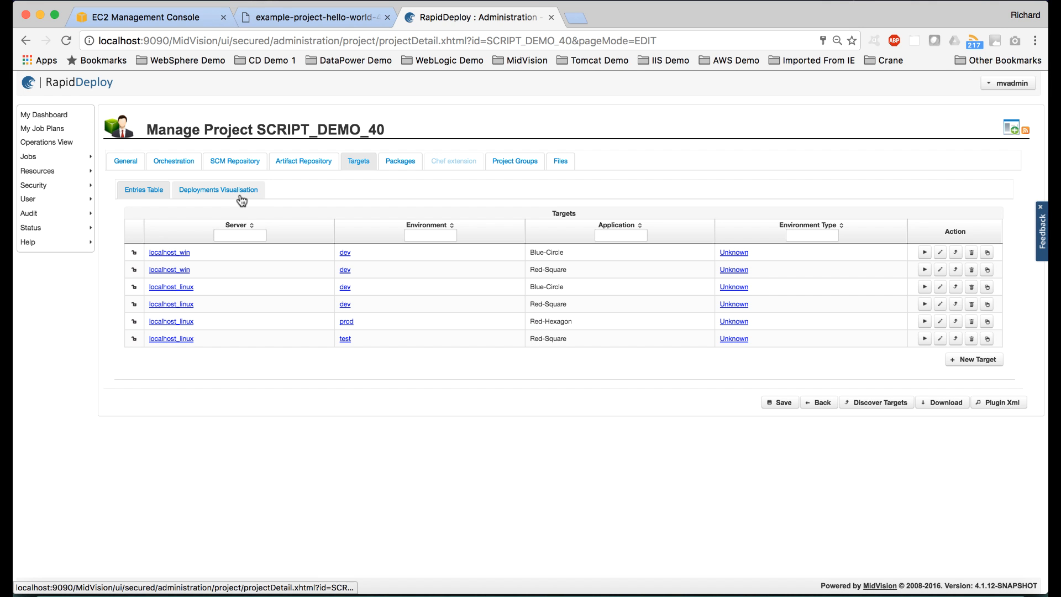
pyautogui.click(240, 196)
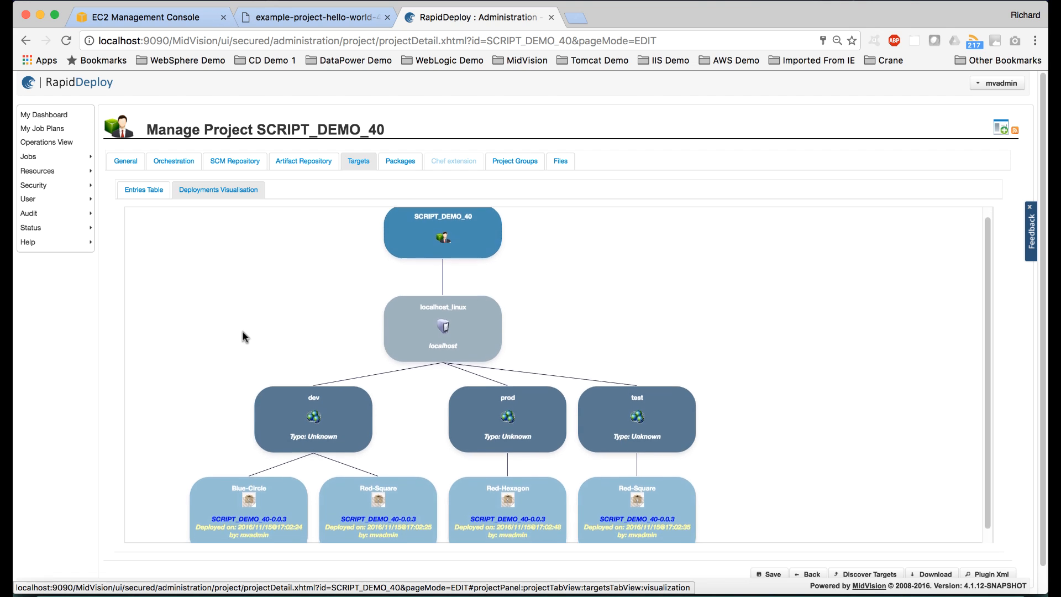
pyautogui.scroll(-2, 243, 336)
pyautogui.scroll(2, 243, 336)
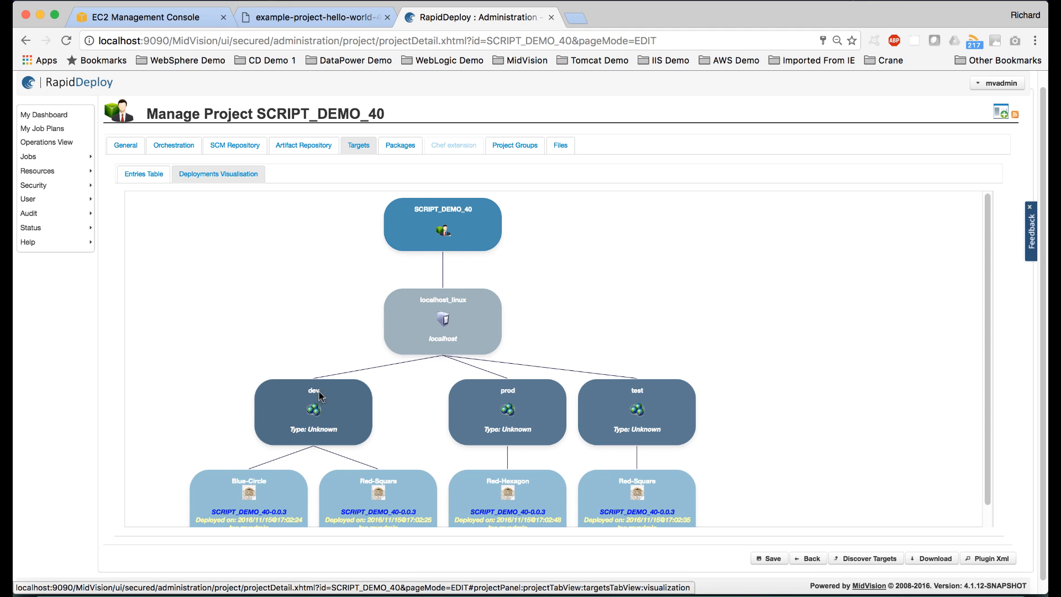
pyautogui.scroll(-1, 313, 410)
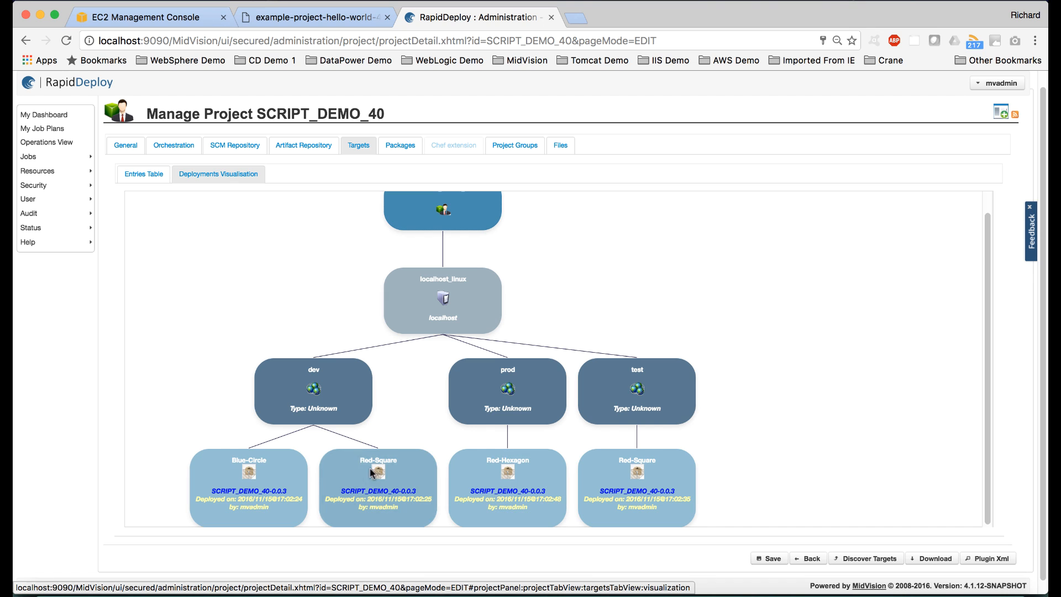
pyautogui.scroll(2, 247, 462)
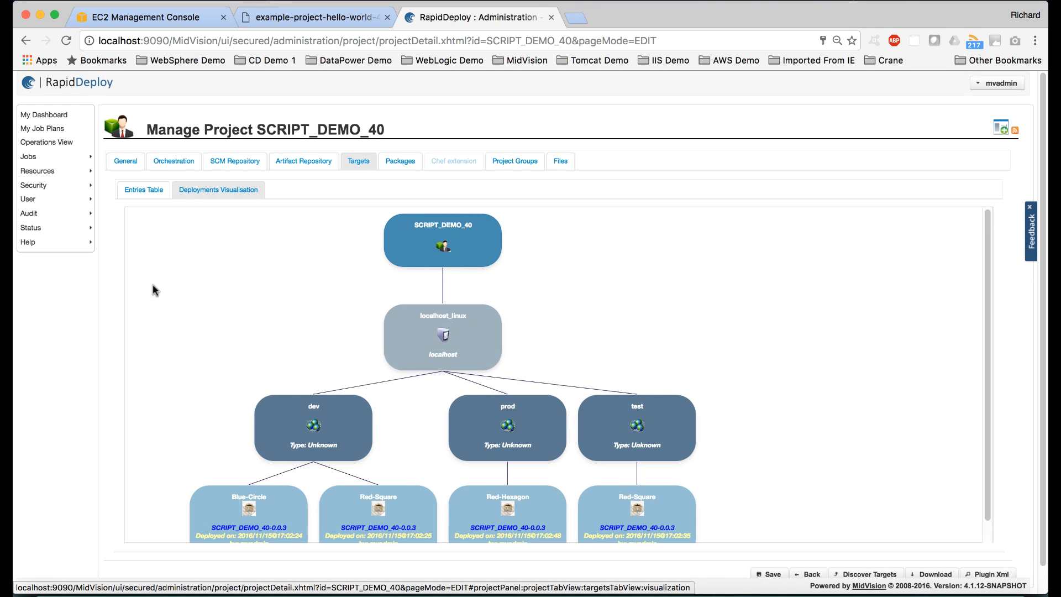
# Step: Examine the deployed versions in the Operations View by servers, by targets and by projects
pyautogui.moveTo(64, 174)
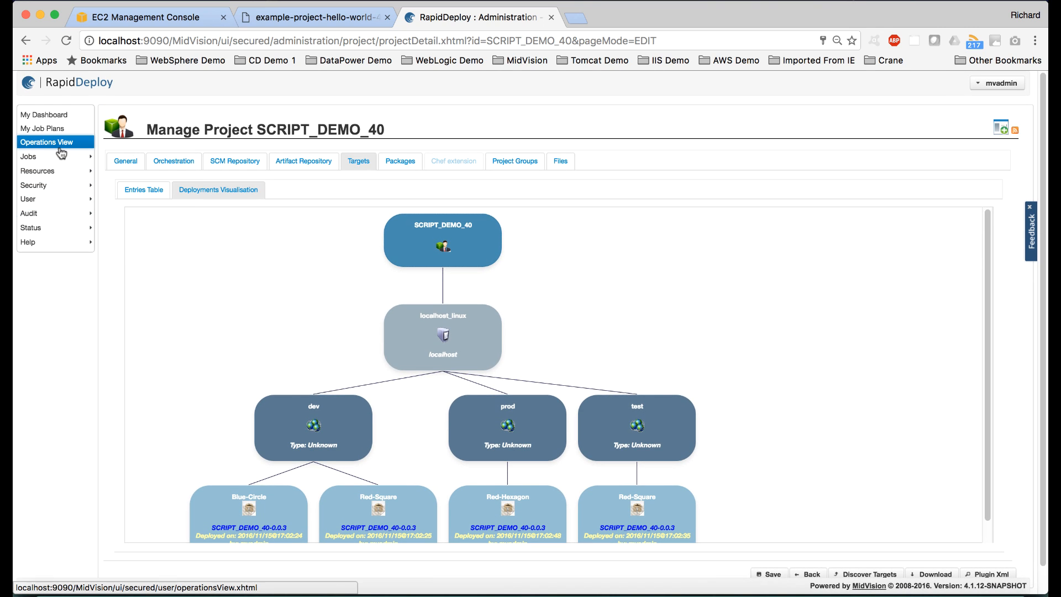
pyautogui.click(61, 147)
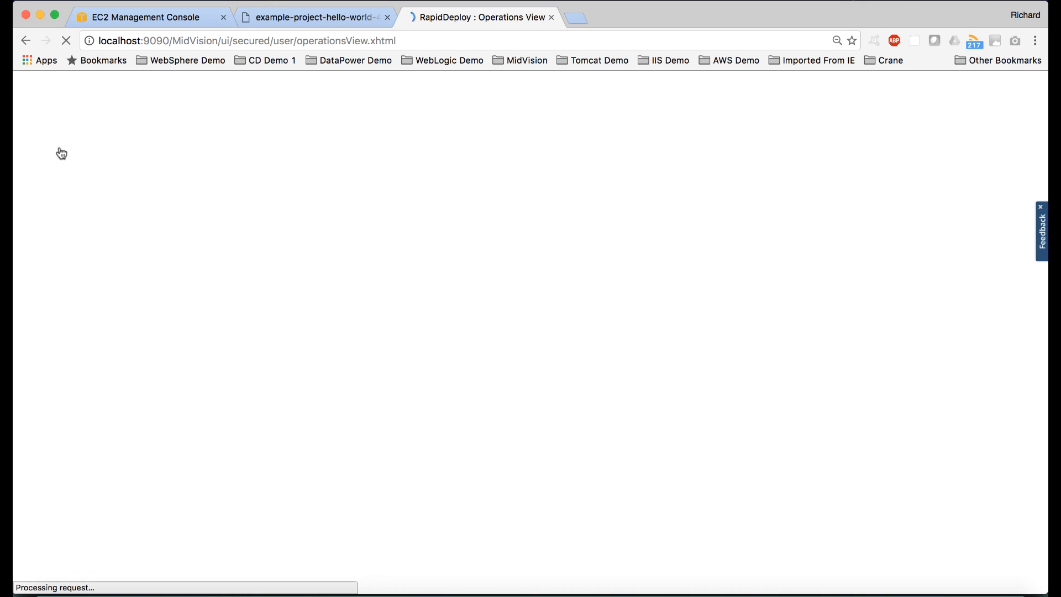
pyautogui.moveTo(60, 156)
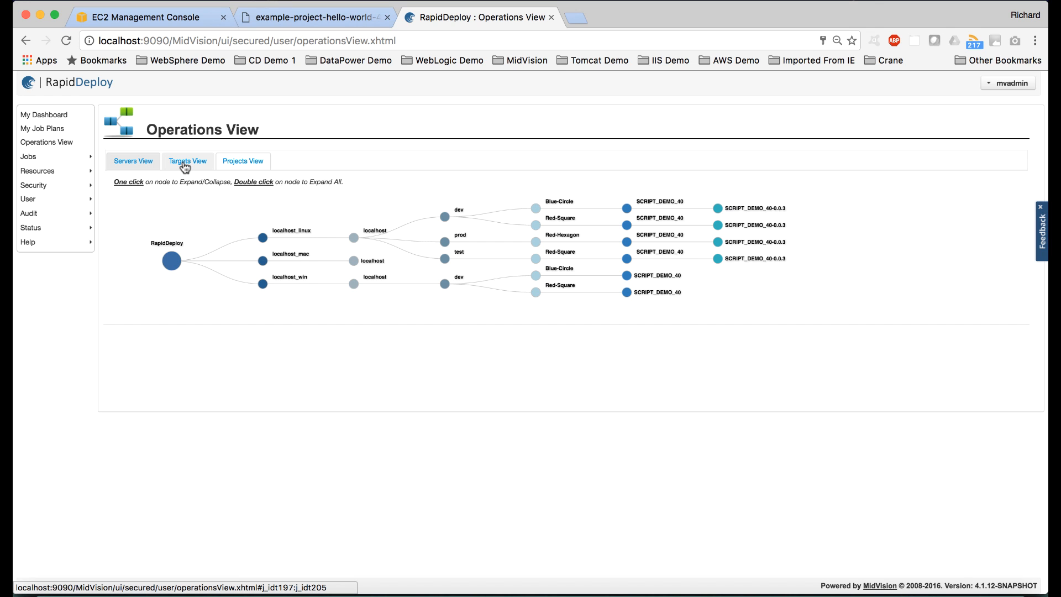
pyautogui.click(185, 166)
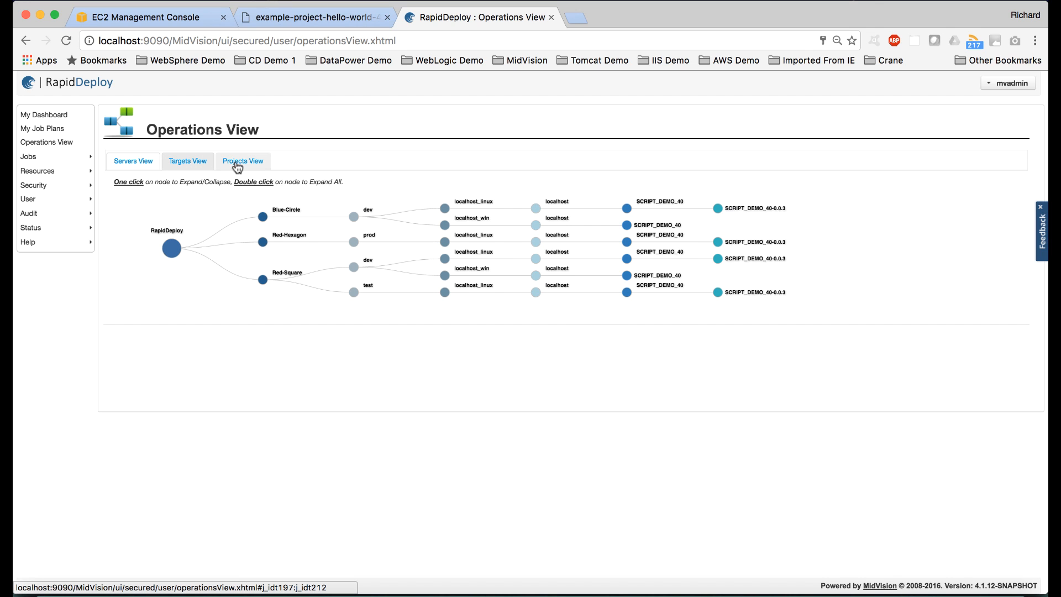
pyautogui.click(235, 161)
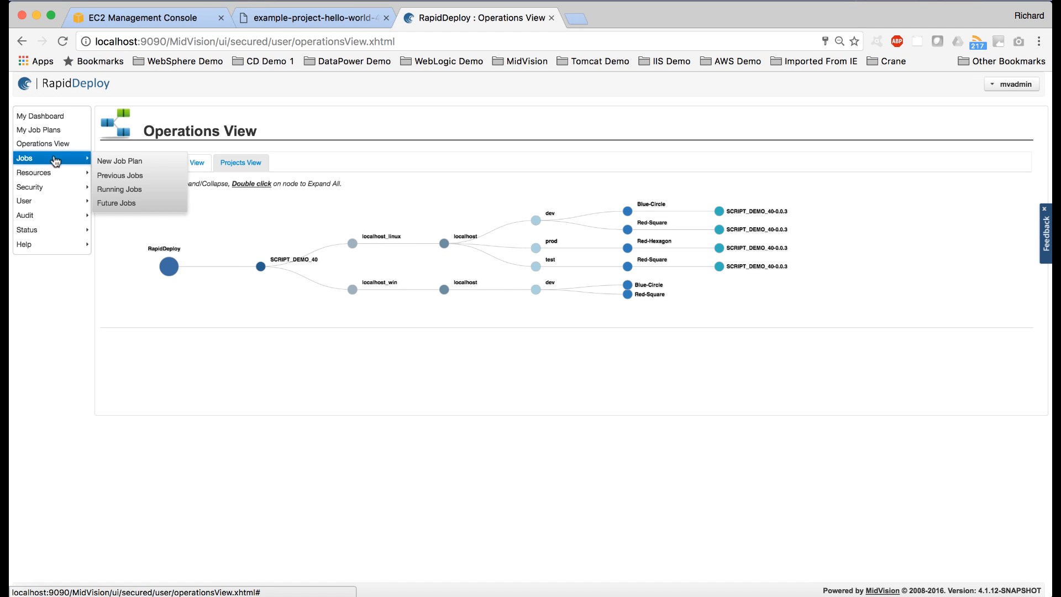
# Step: Open the localhost_linux server from the server list and check its general details, including the remote build store
pyautogui.moveTo(55, 172)
pyautogui.click(135, 194)
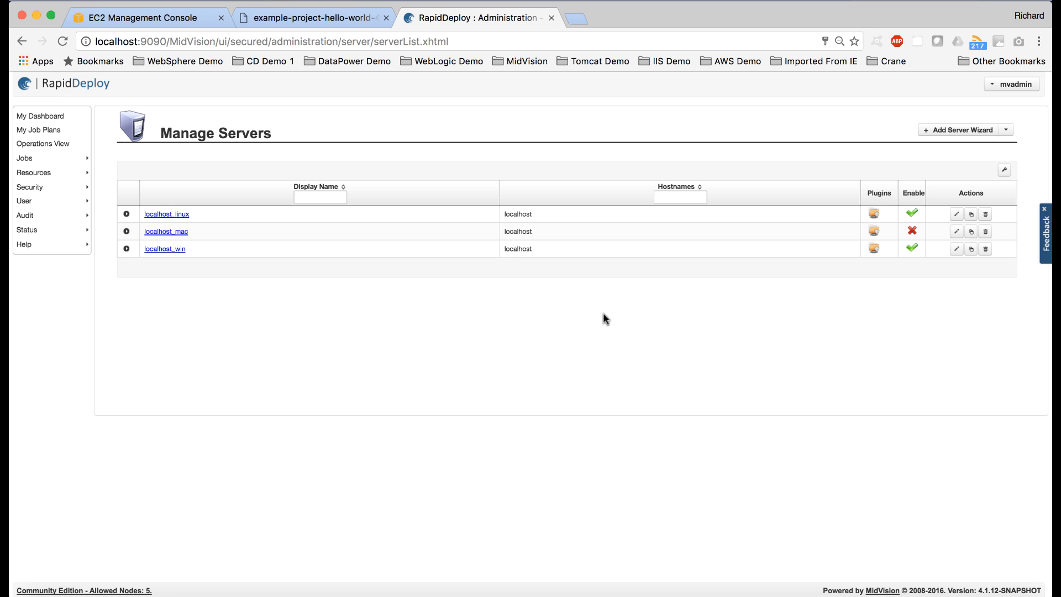
pyautogui.click(167, 215)
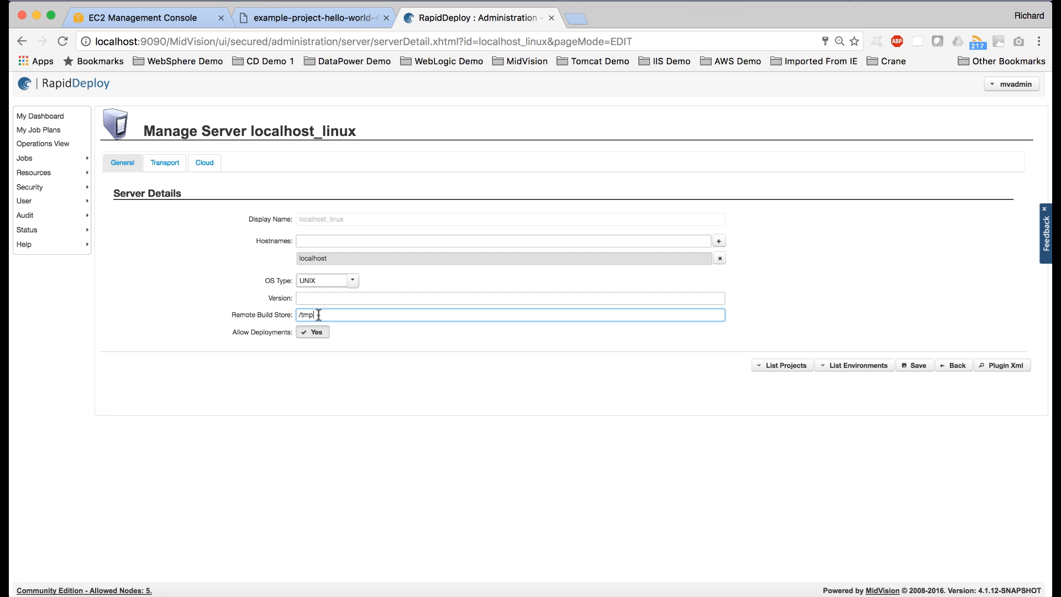
pyautogui.moveTo(318, 314); pyautogui.dragTo(297, 313)
# Step: Review the localhost_linux server's transport mechanism options and its agent port, multicast and secure transport settings
pyautogui.click(163, 164)
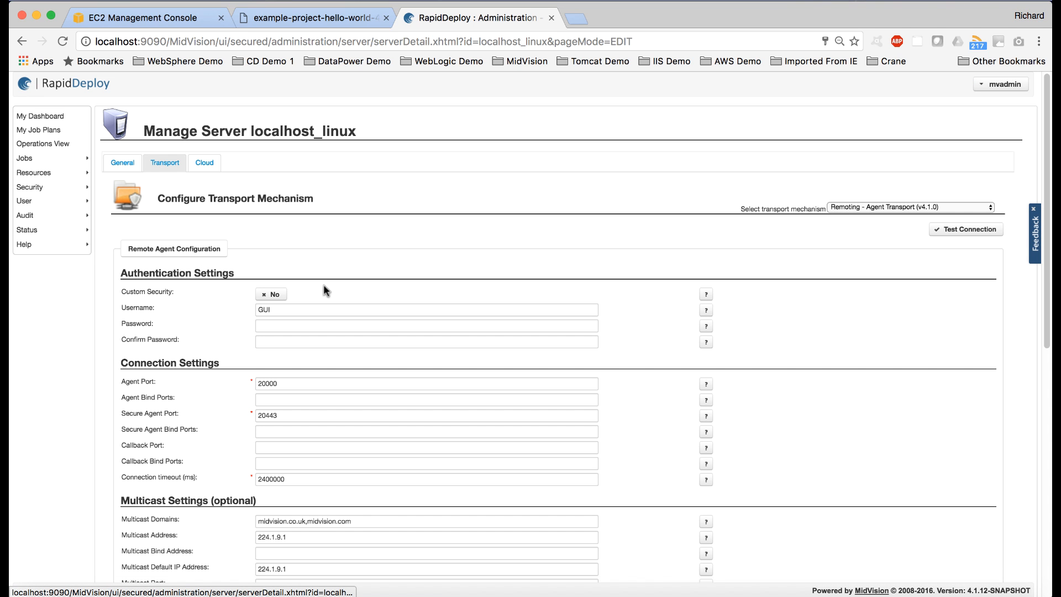
pyautogui.click(868, 208)
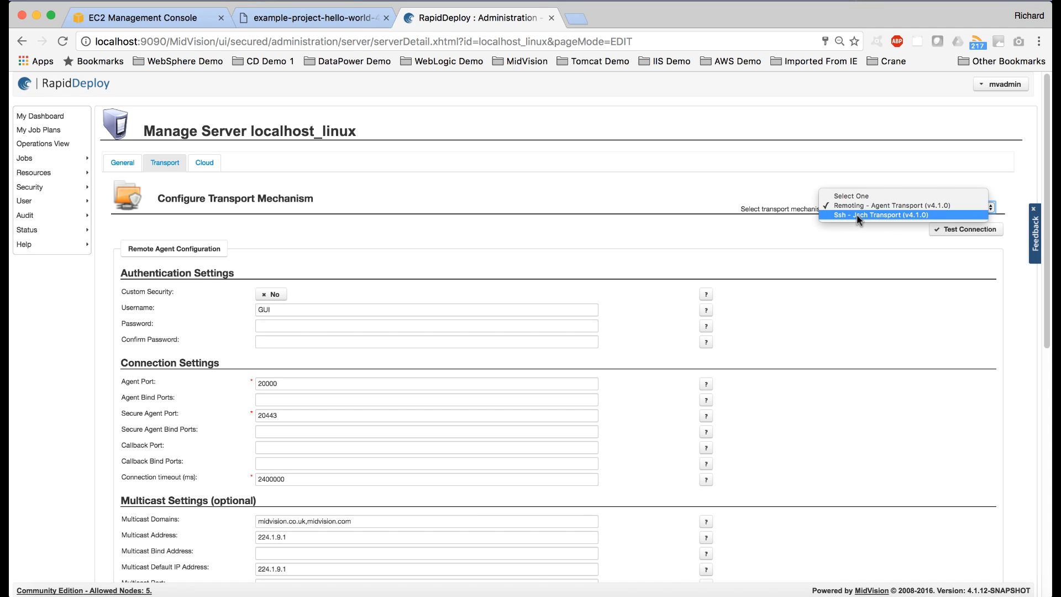
pyautogui.click(857, 206)
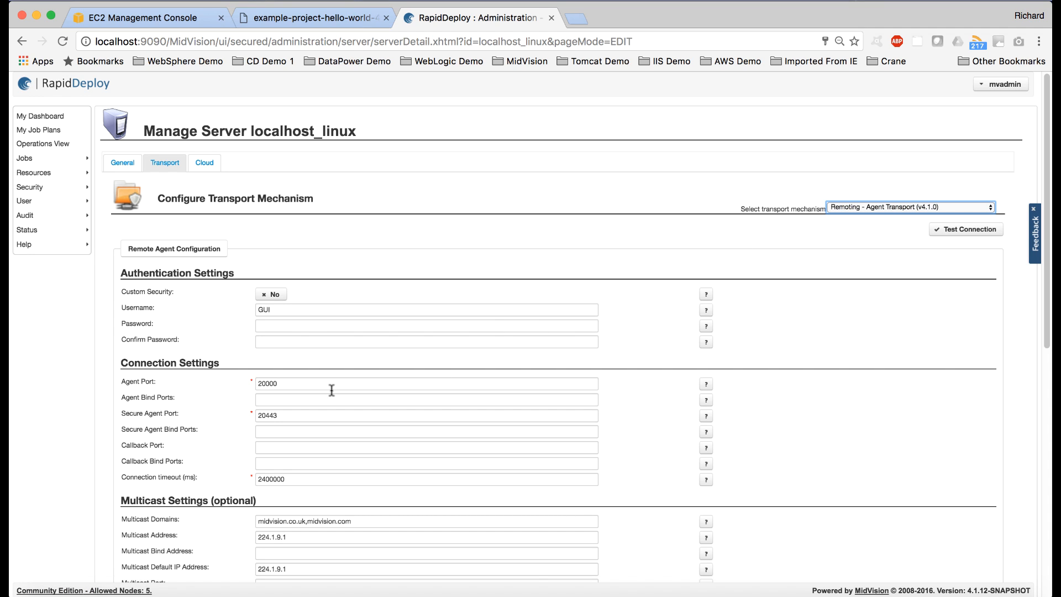
pyautogui.doubleClick(268, 383)
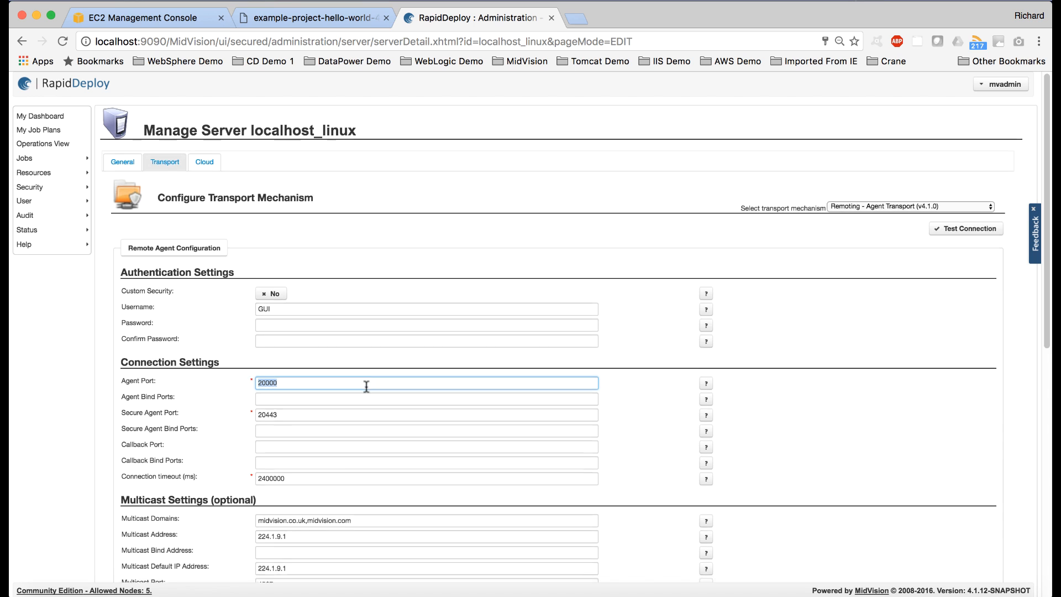
pyautogui.scroll(-5, 366, 386)
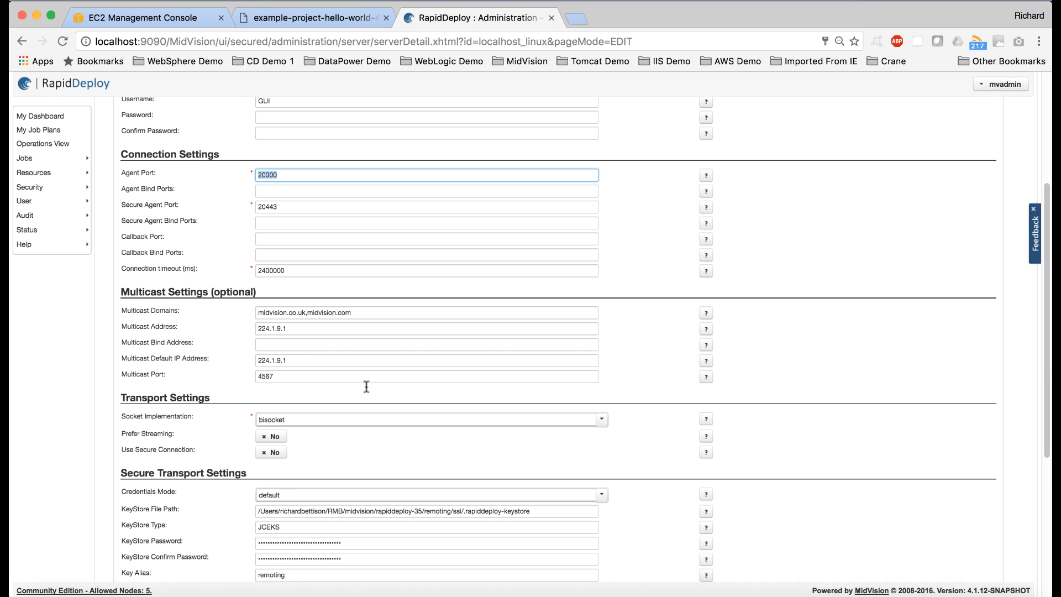
pyautogui.scroll(-2, 363, 391)
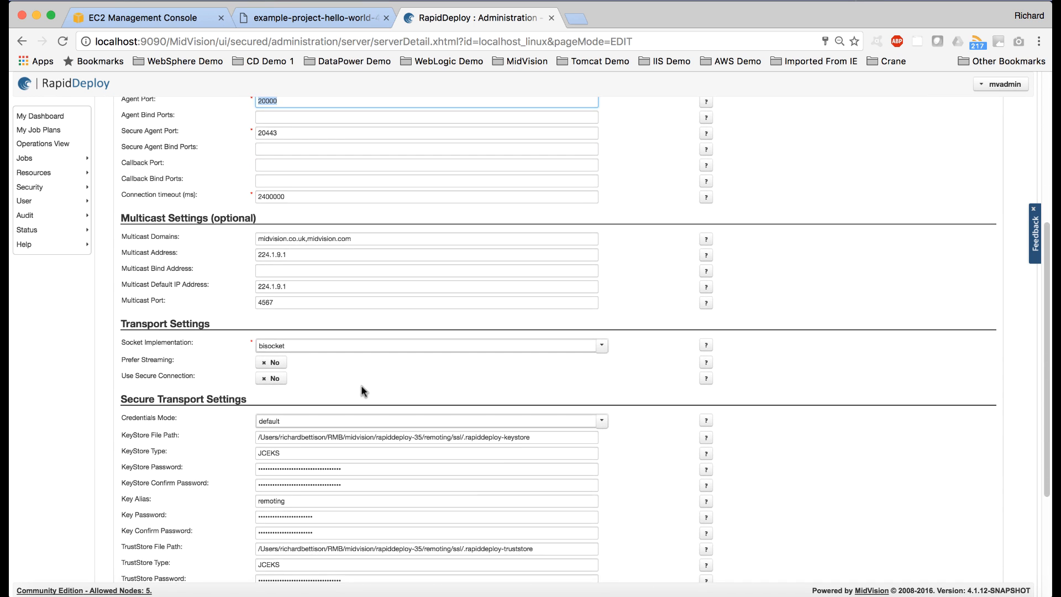
# Step: Switch the localhost_linux server's transport mechanism to Ssh - Jsch Transport (v4.1.0) and examine its connection and authentication settings
pyautogui.scroll(-4, 363, 391)
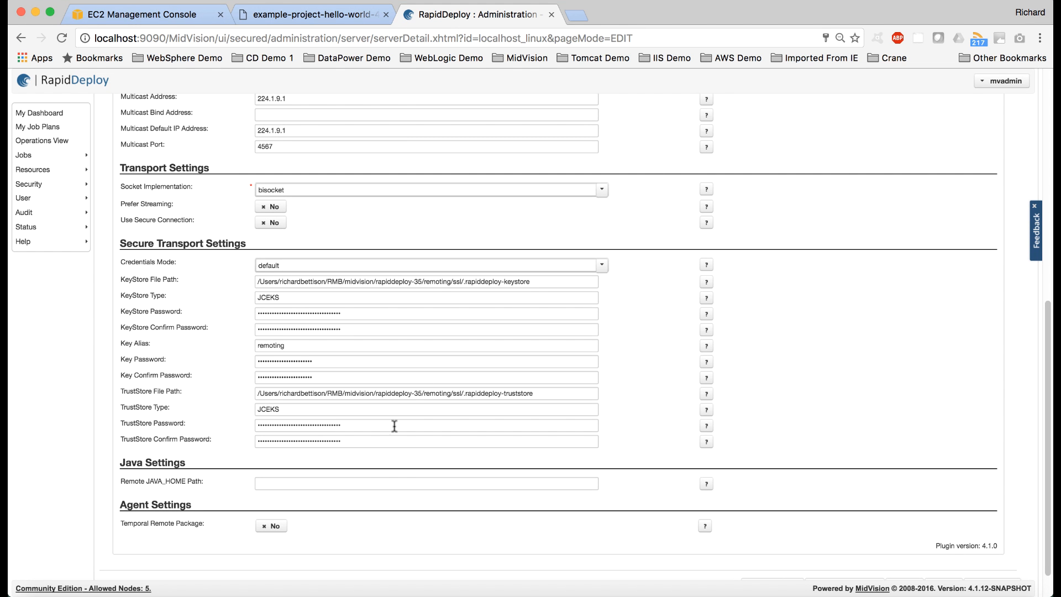
pyautogui.scroll(5, 409, 467)
pyautogui.scroll(3, 410, 470)
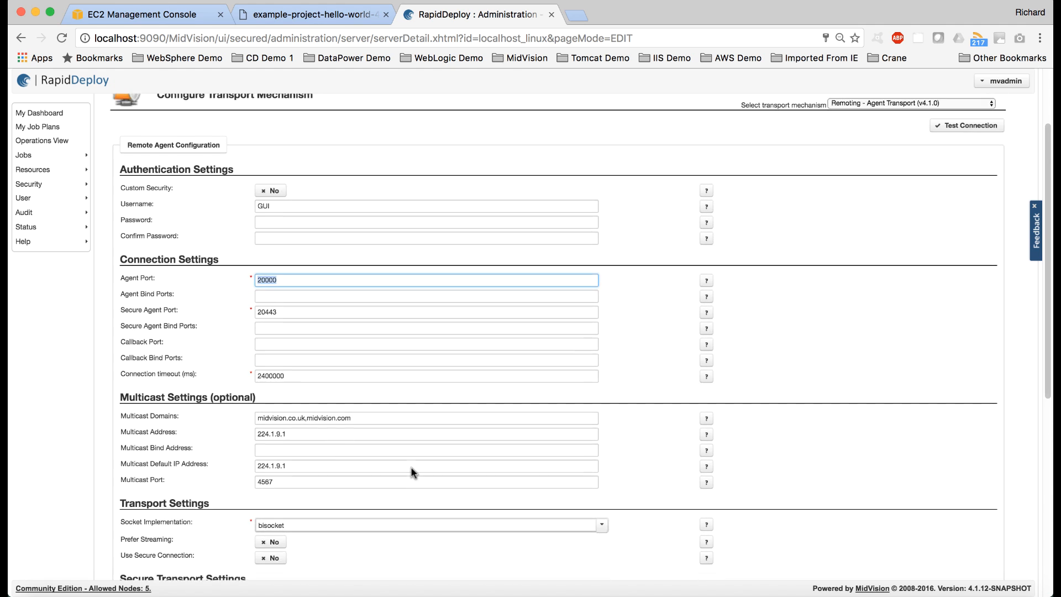
pyautogui.click(883, 153)
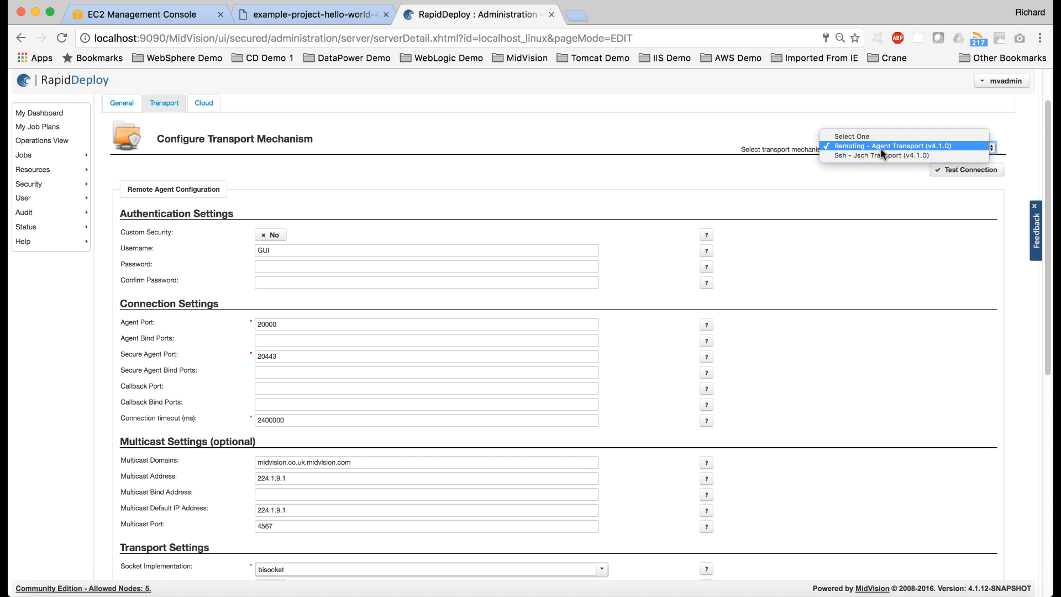
pyautogui.click(864, 158)
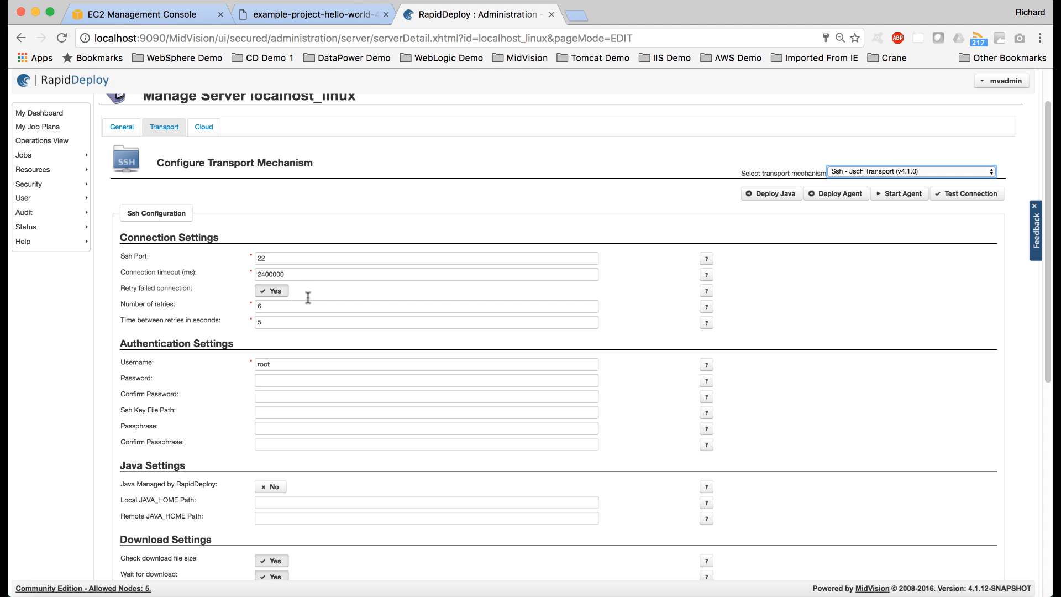
pyautogui.scroll(-1, 304, 316)
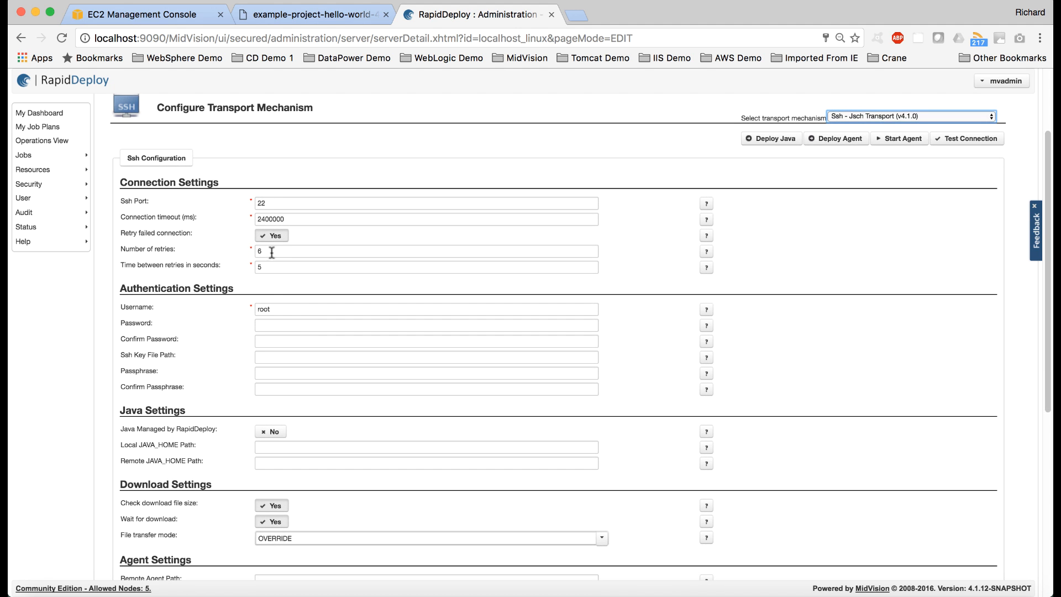
pyautogui.scroll(-2, 303, 324)
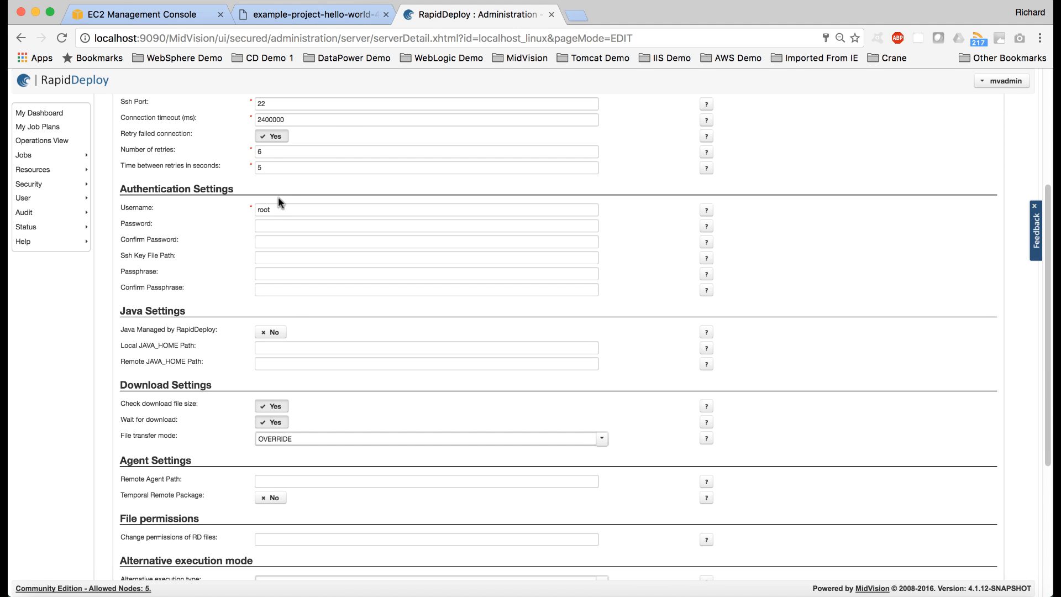
pyautogui.click(266, 210)
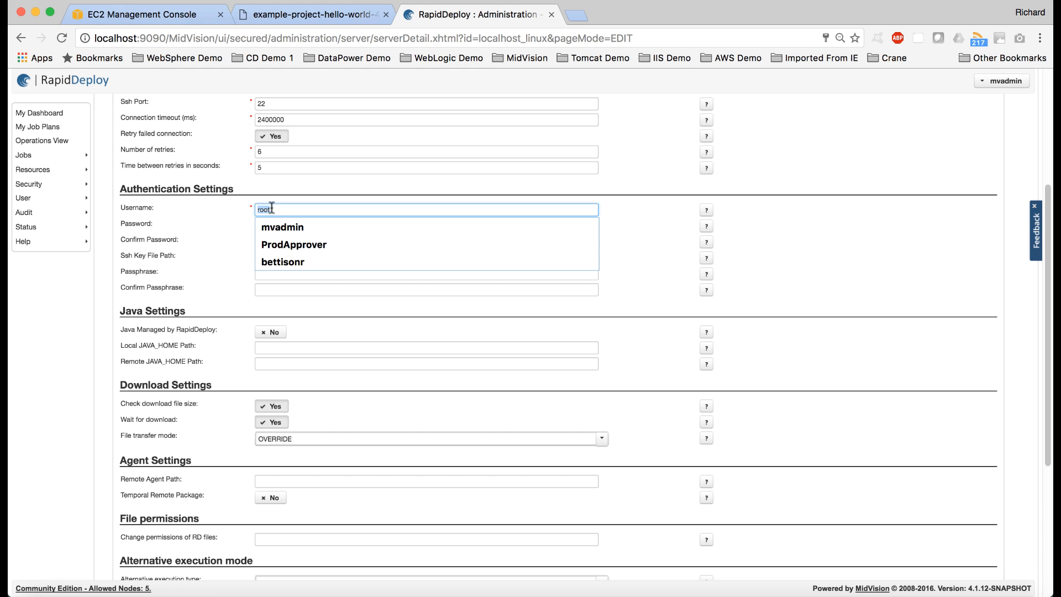
pyautogui.click(225, 221)
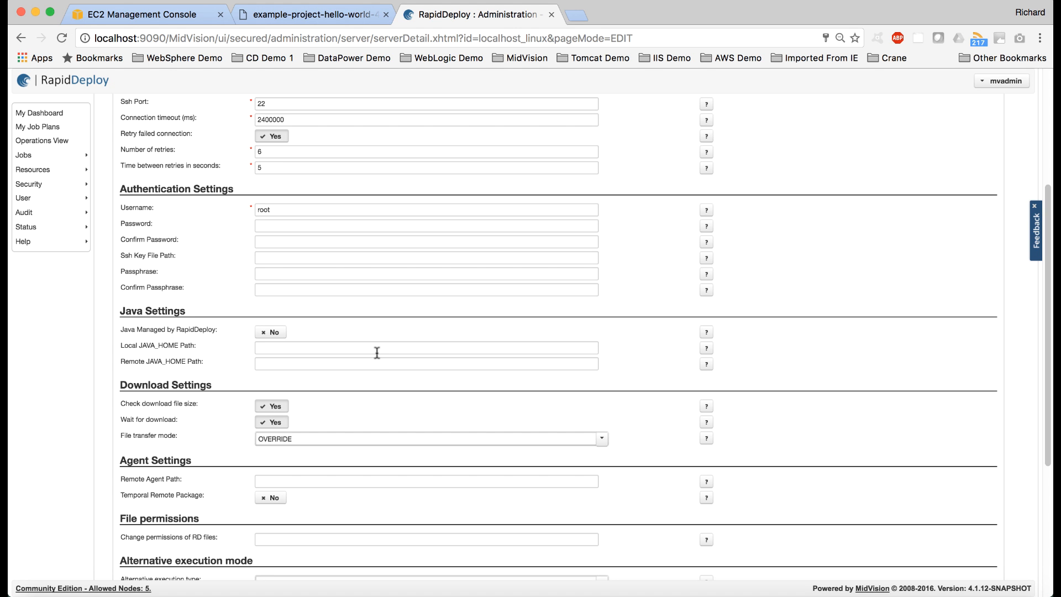
# Step: Examine the SSH transport's Java, download and agent settings, the alternative execution types and parameters, and the server environment variables
pyautogui.scroll(-5, 381, 383)
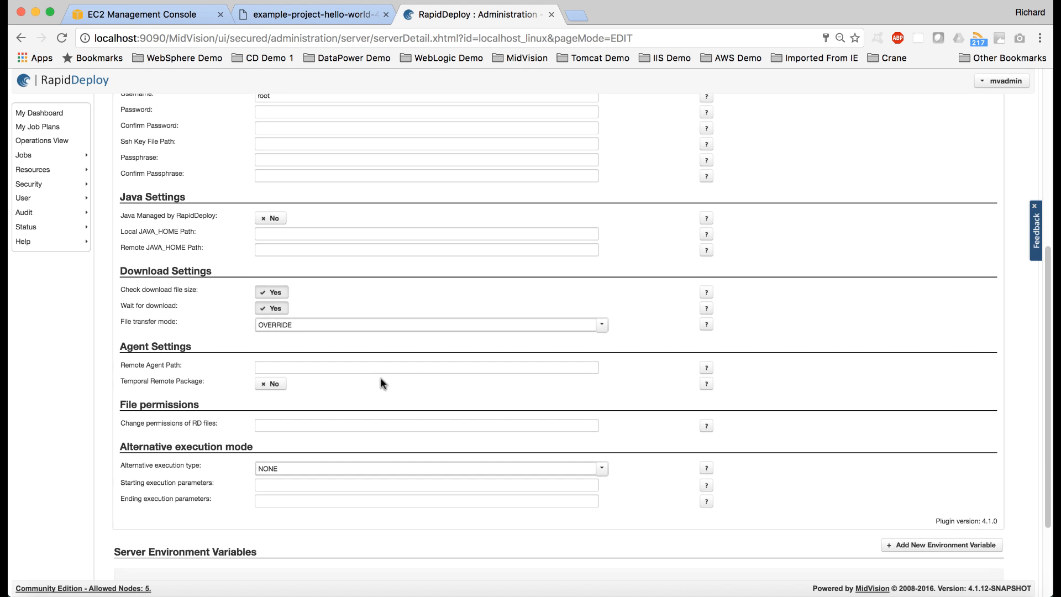
pyautogui.scroll(-2, 381, 382)
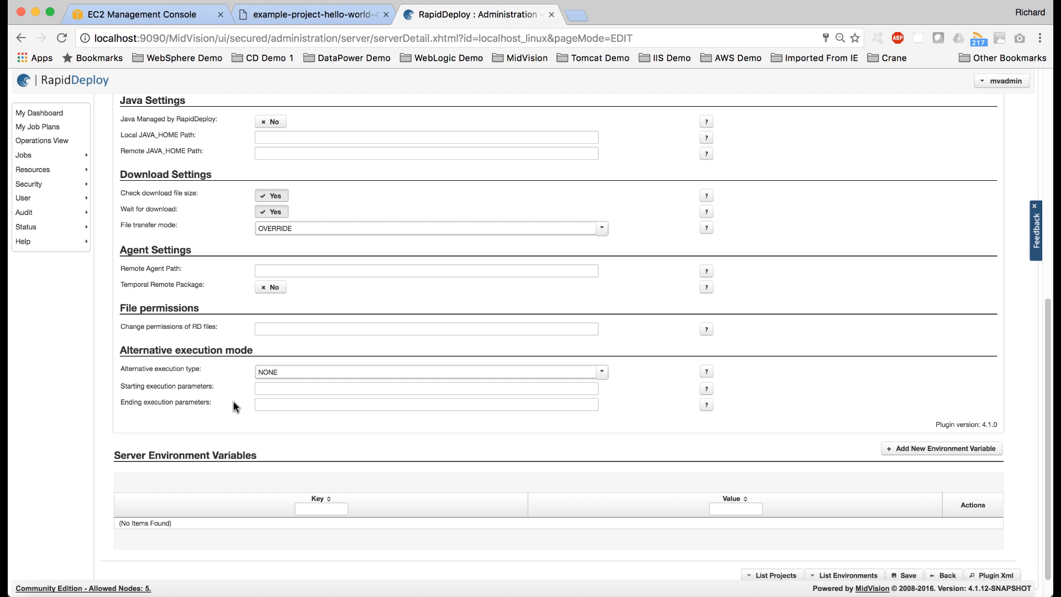
pyautogui.click(603, 372)
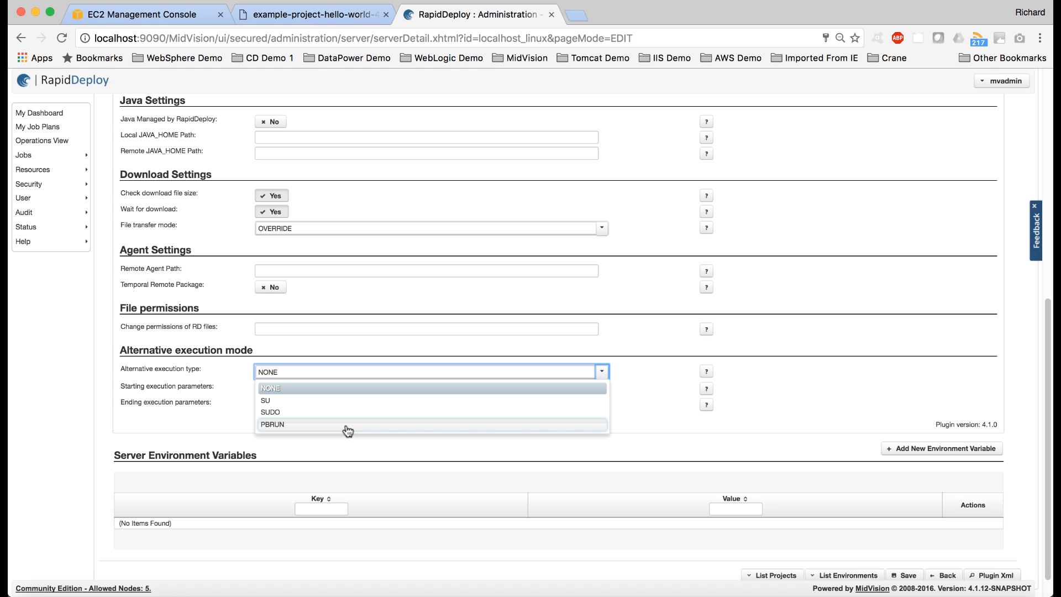
pyautogui.click(220, 419)
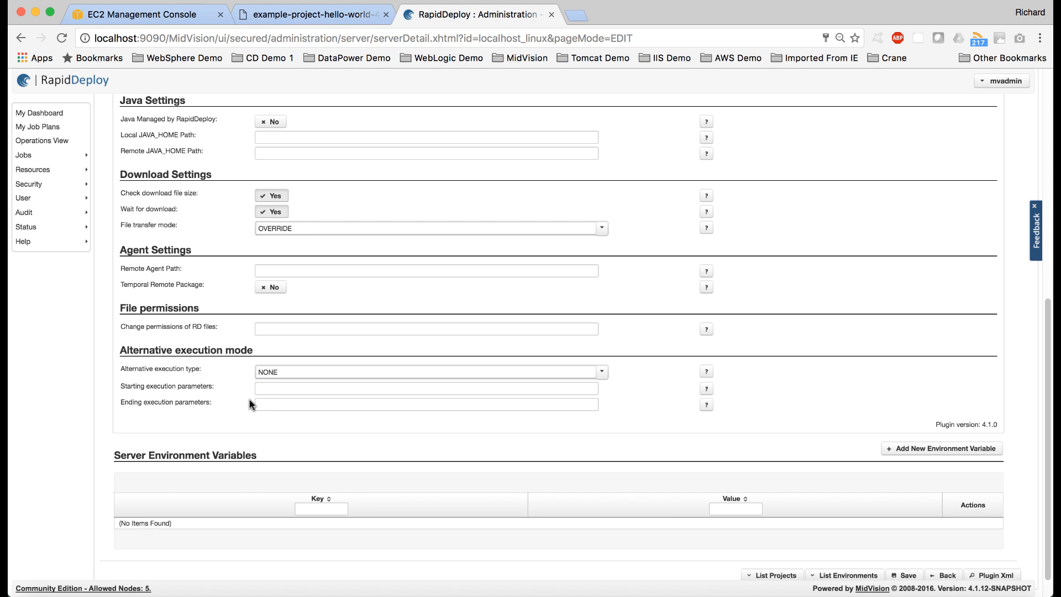
pyautogui.click(268, 388)
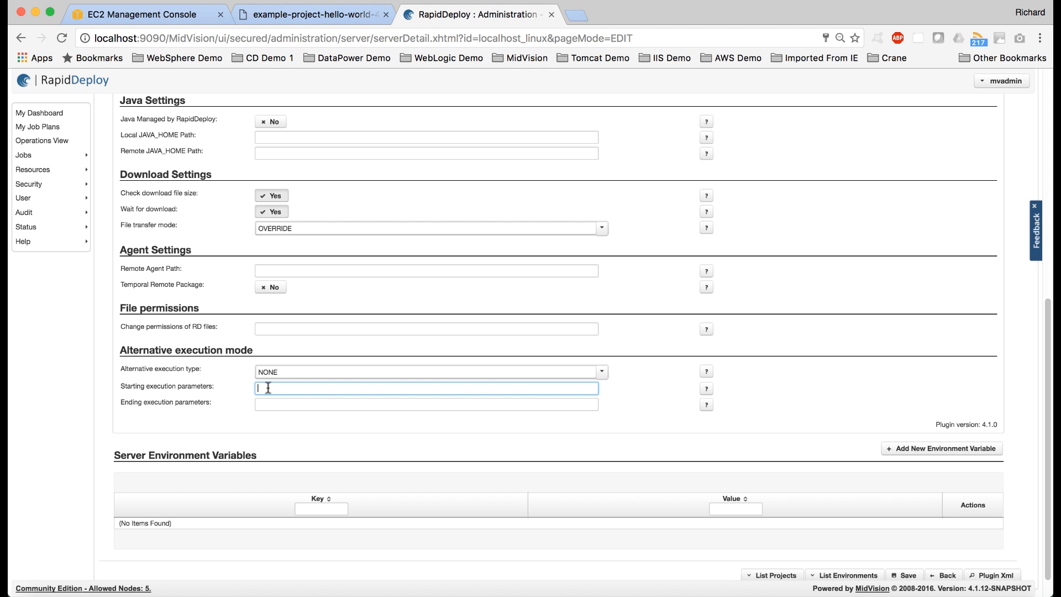
pyautogui.scroll(-1, 276, 387)
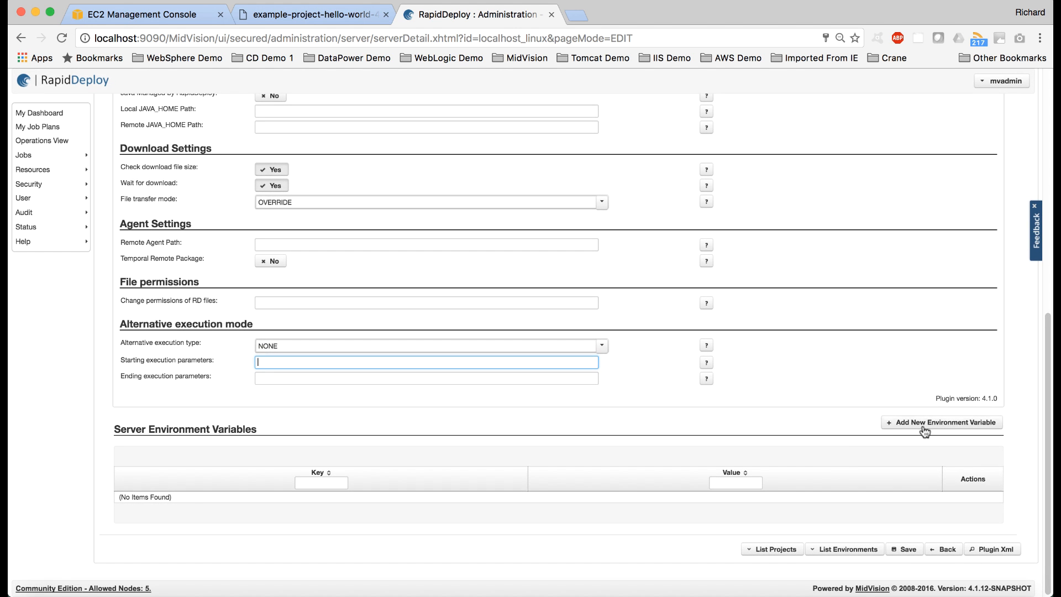
# Step: Choose Amazon Web Services (AWS) (v4.1.3) as the server's cloud provider tool and examine its connection, instance and deployment settings
pyautogui.scroll(10, 876, 426)
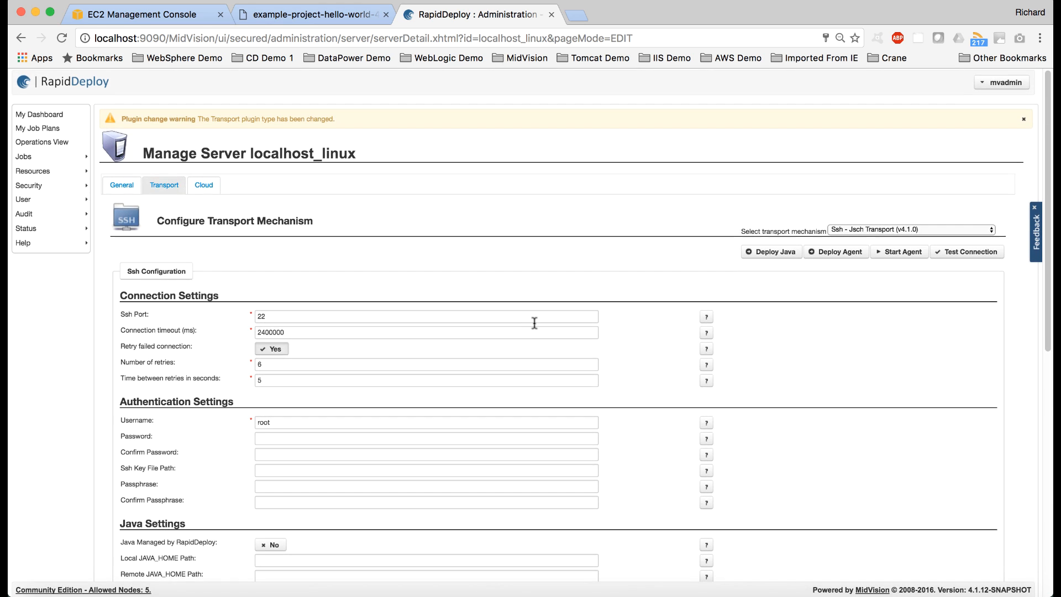
pyautogui.click(200, 185)
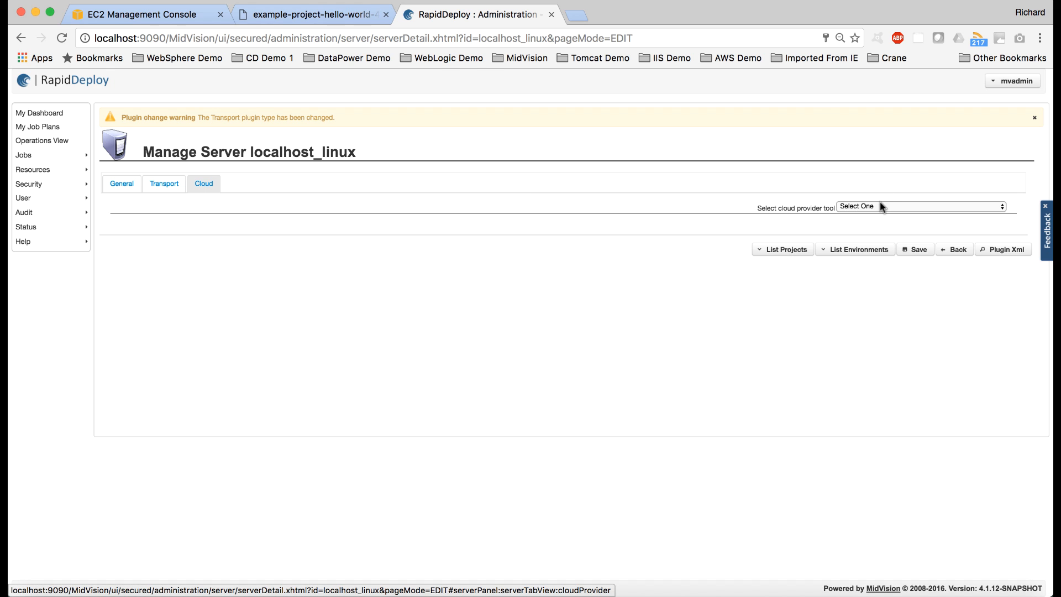
pyautogui.click(881, 206)
pyautogui.click(875, 215)
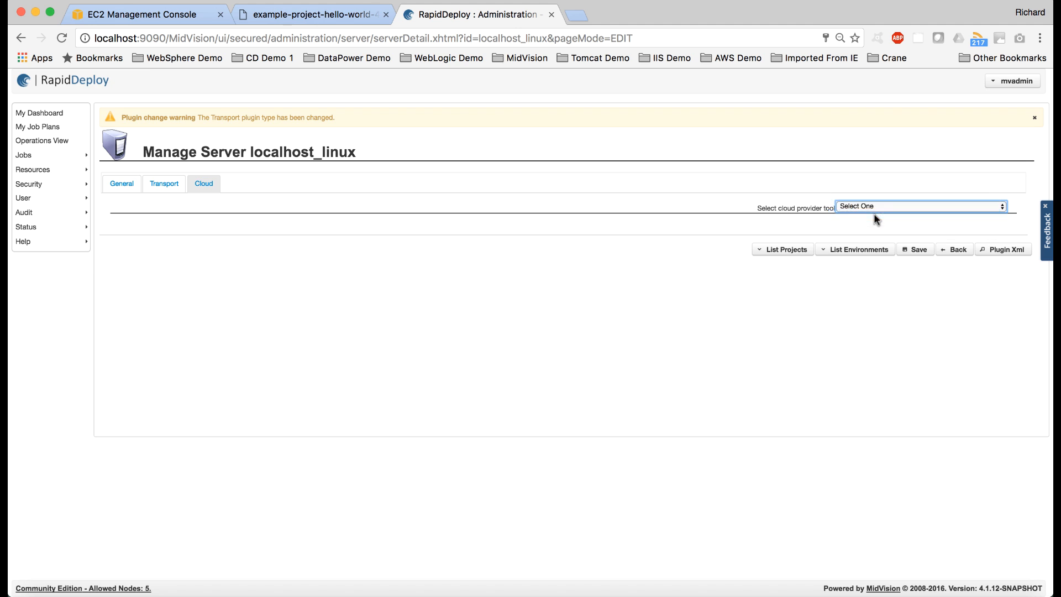
pyautogui.scroll(-5, 494, 428)
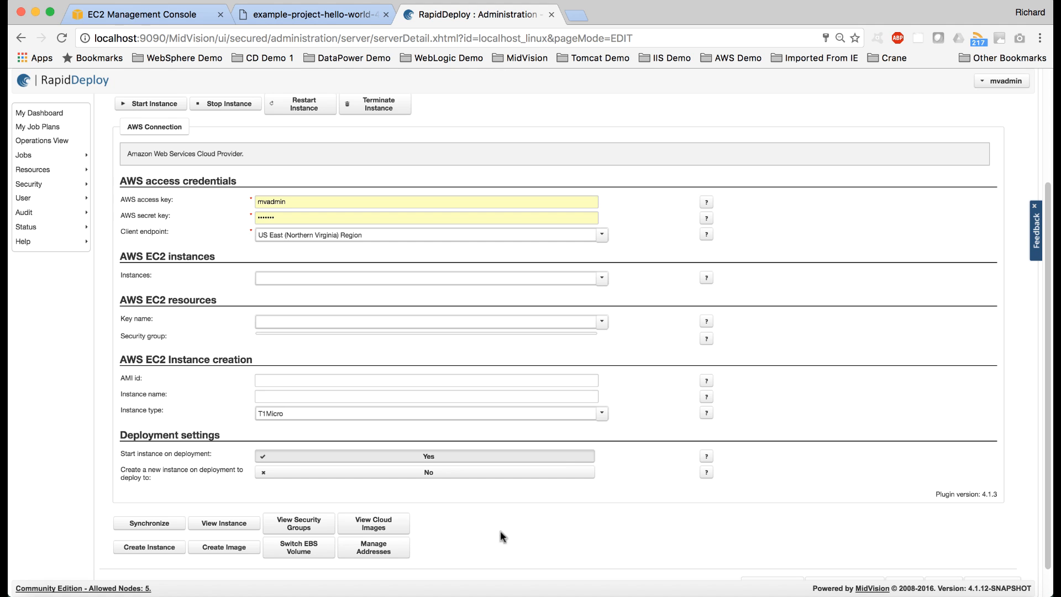
pyautogui.scroll(5, 565, 471)
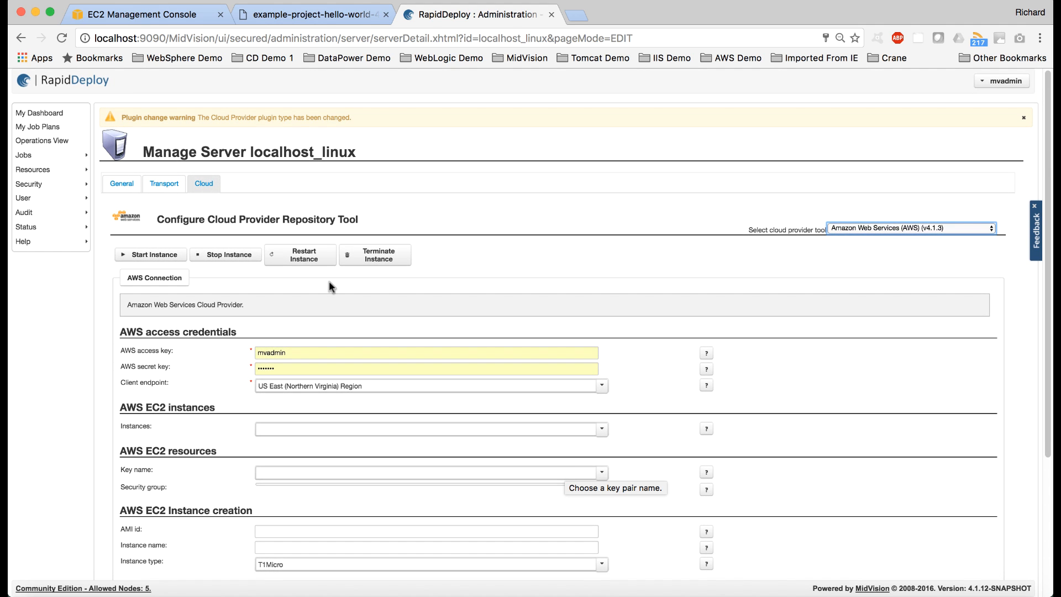
# Step: Open the SCRIPT_DEMO_40 job plan and examine its pipeline from the dev jobs through test and promotion to the prod job
pyautogui.click(54, 131)
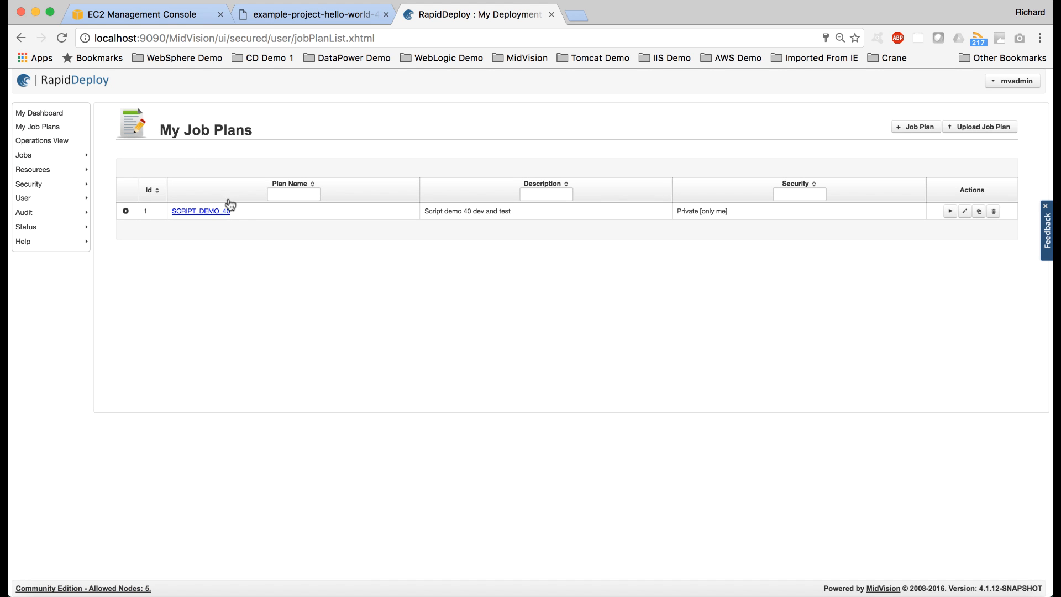
pyautogui.click(211, 211)
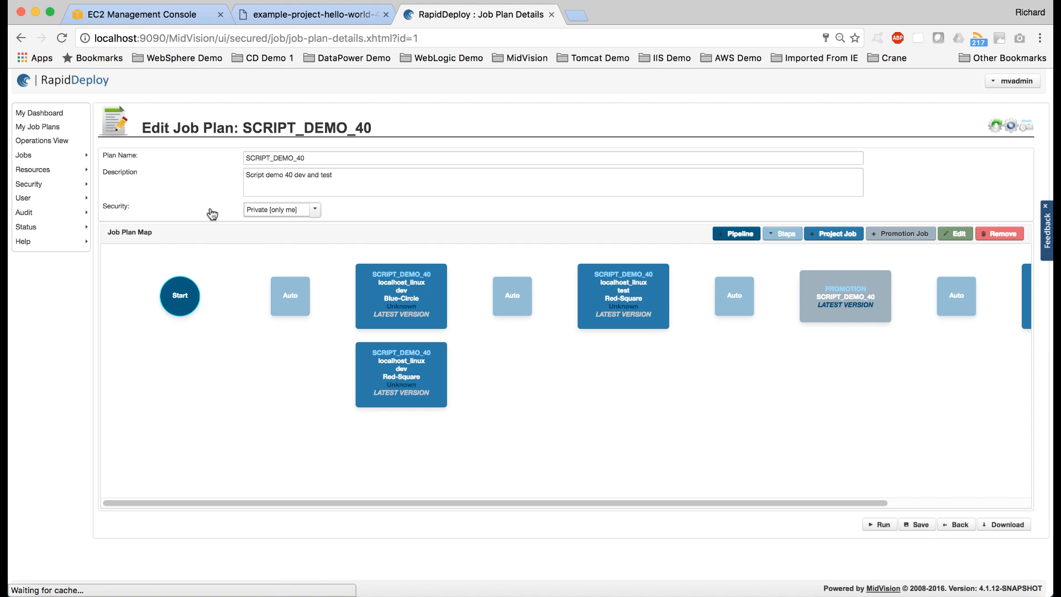
pyautogui.hscroll(5, 600, 374)
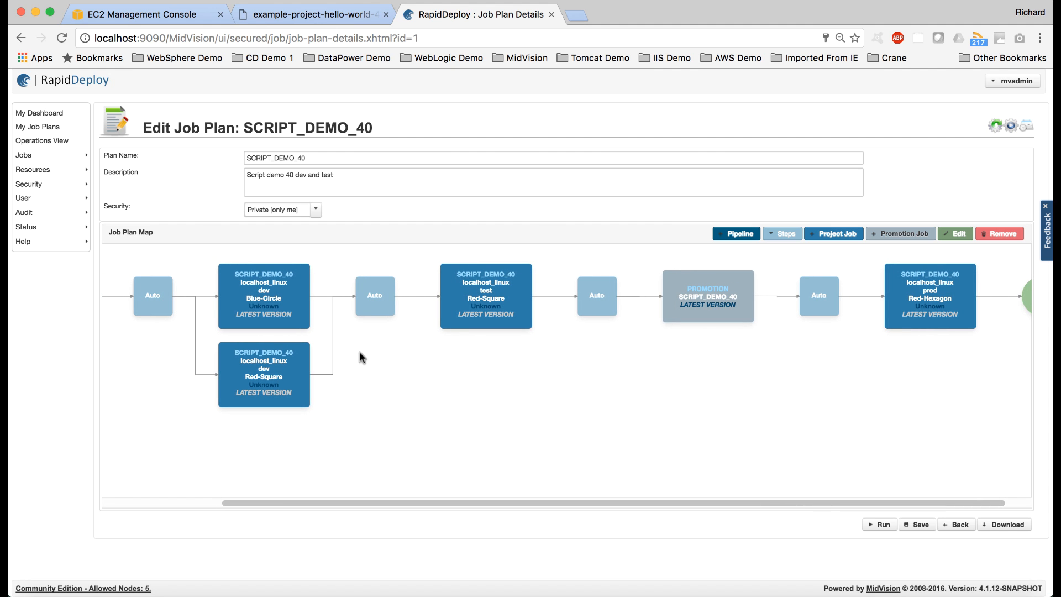
pyautogui.hscroll(-3, 379, 352)
pyautogui.hscroll(2, 379, 353)
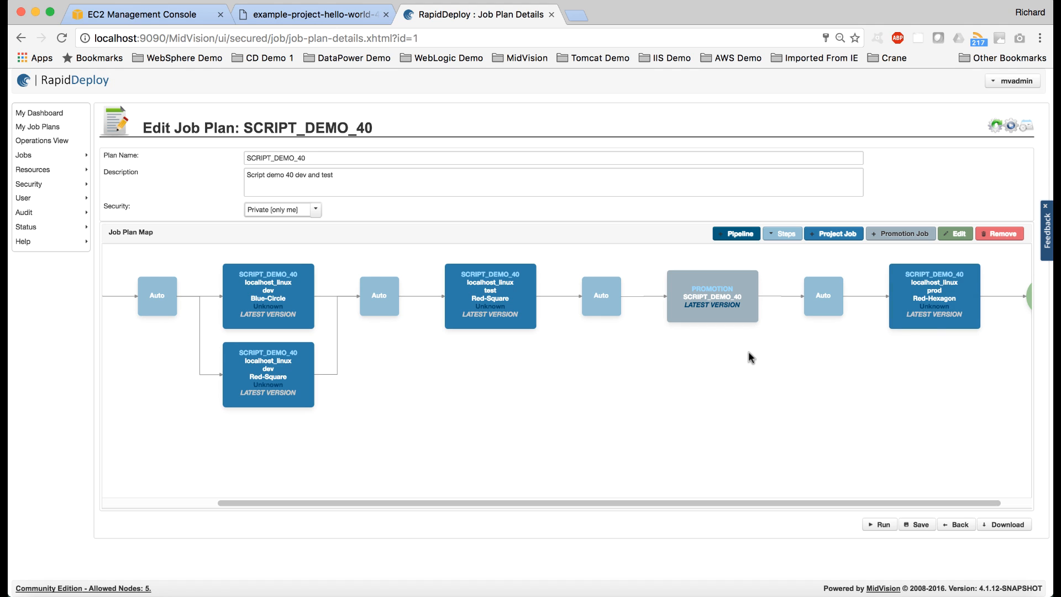
pyautogui.hscroll(-5, 749, 352)
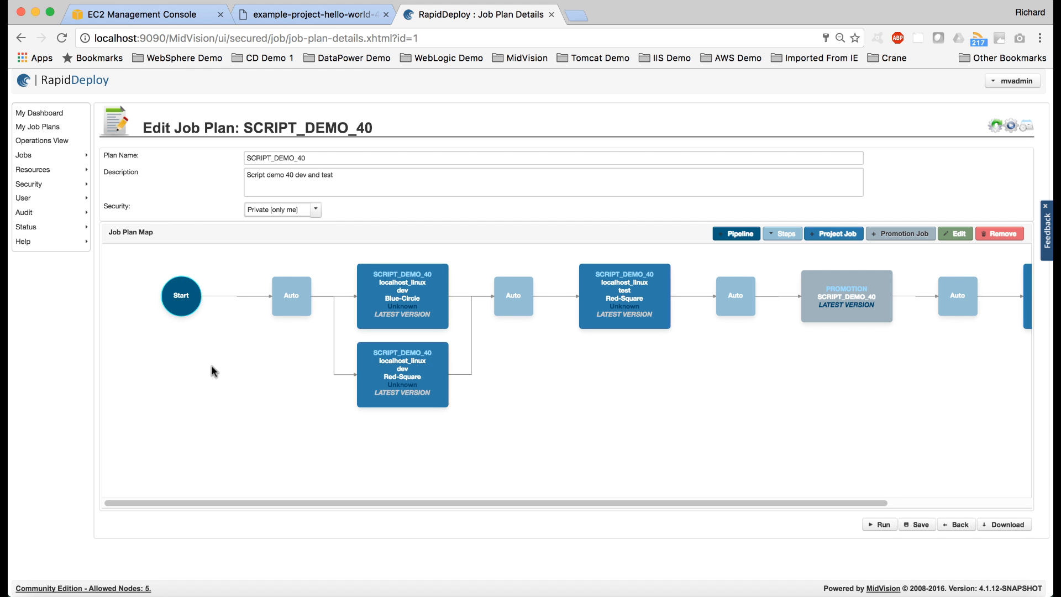
pyautogui.hscroll(6, 211, 365)
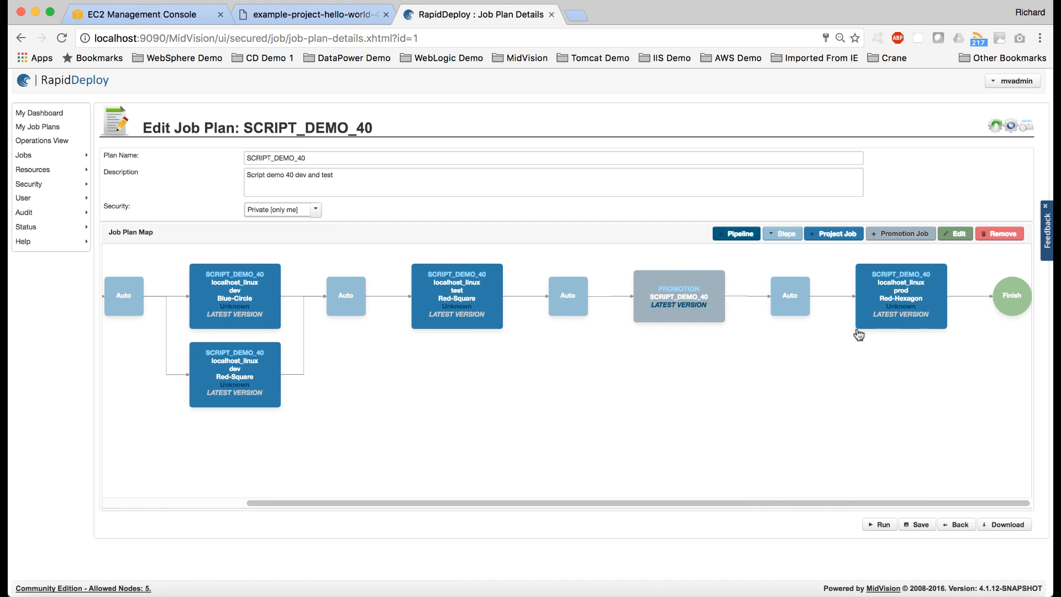
pyautogui.moveTo(898, 316)
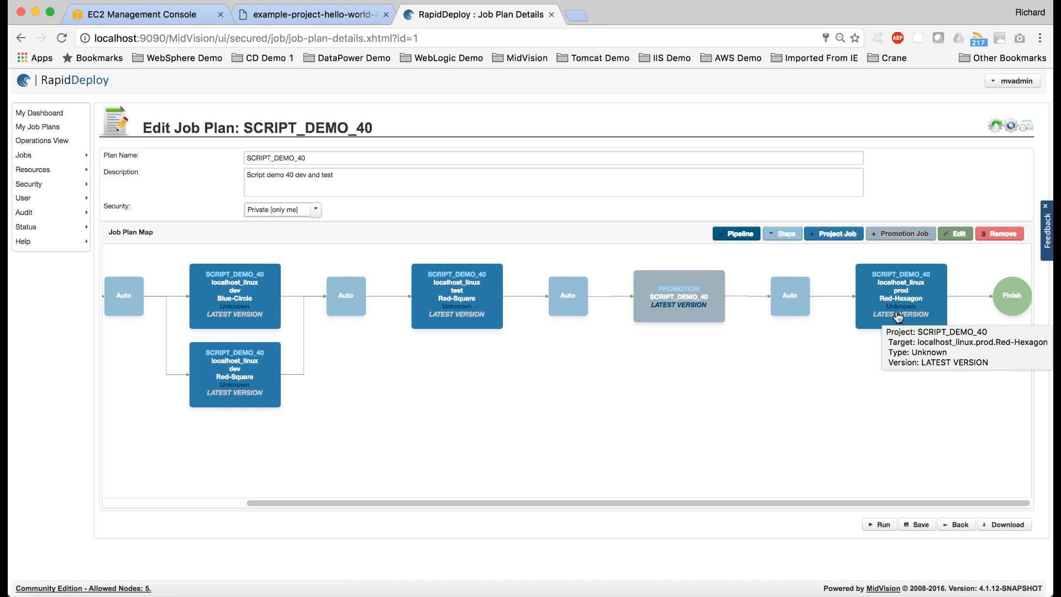
pyautogui.hscroll(-6, 671, 367)
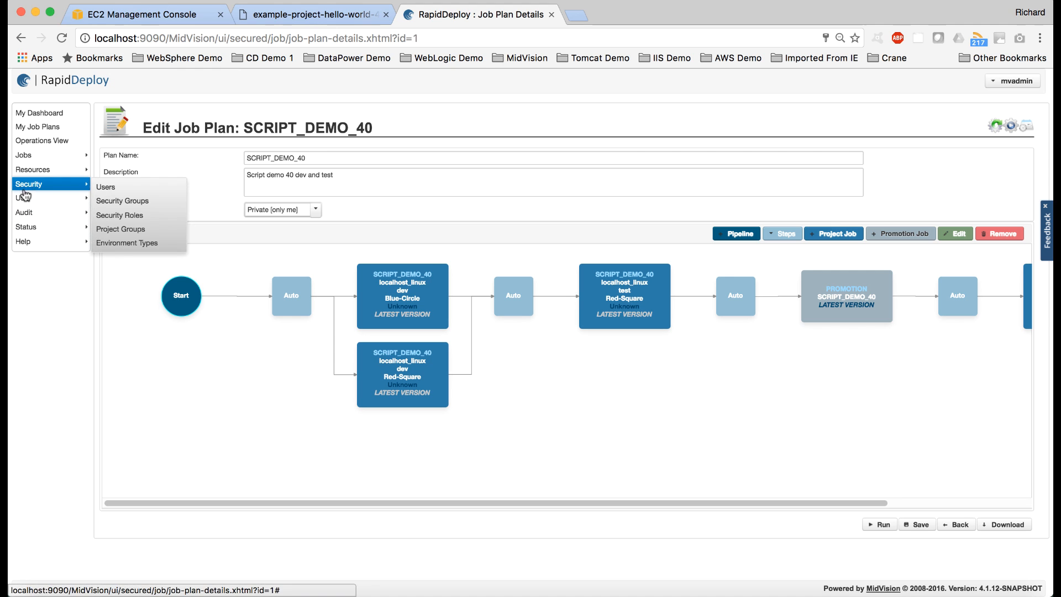
# Step: Start a new security group named ProdApprover with the description "Approve SCRIPTS Prod"
pyautogui.click(141, 188)
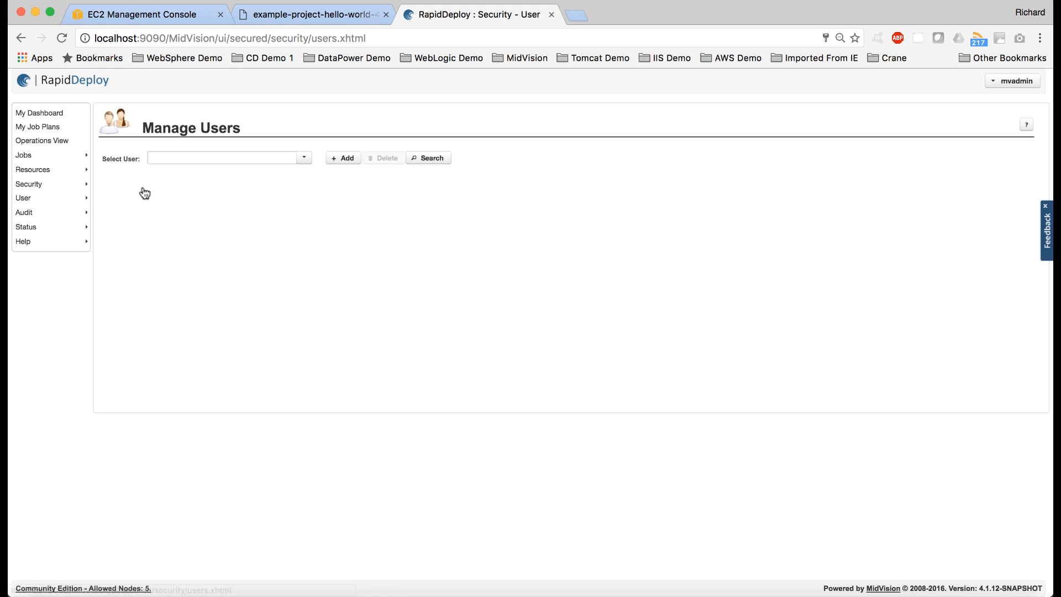
pyautogui.moveTo(51, 186)
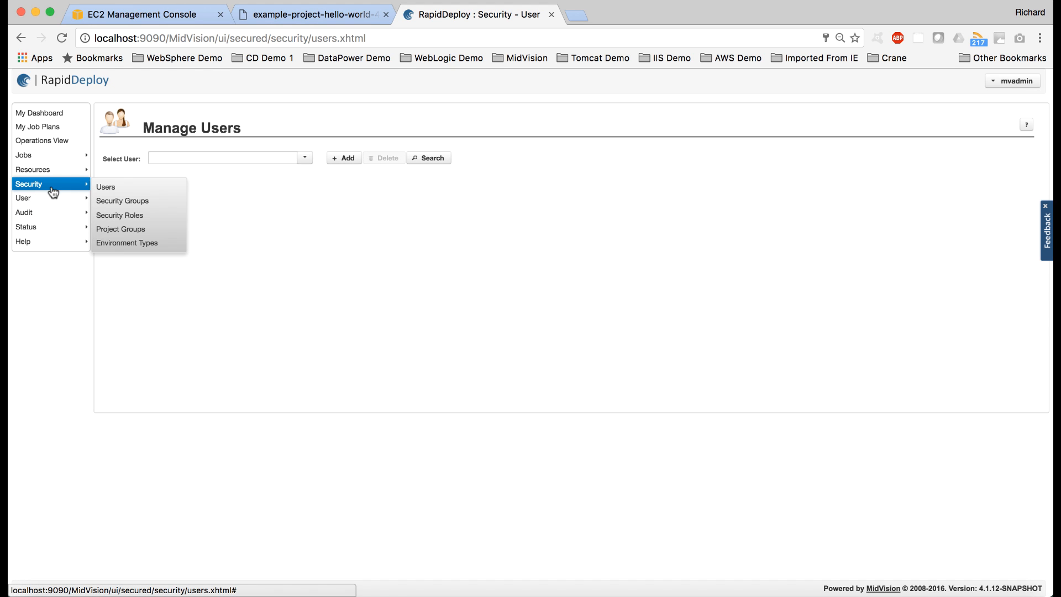
pyautogui.click(127, 201)
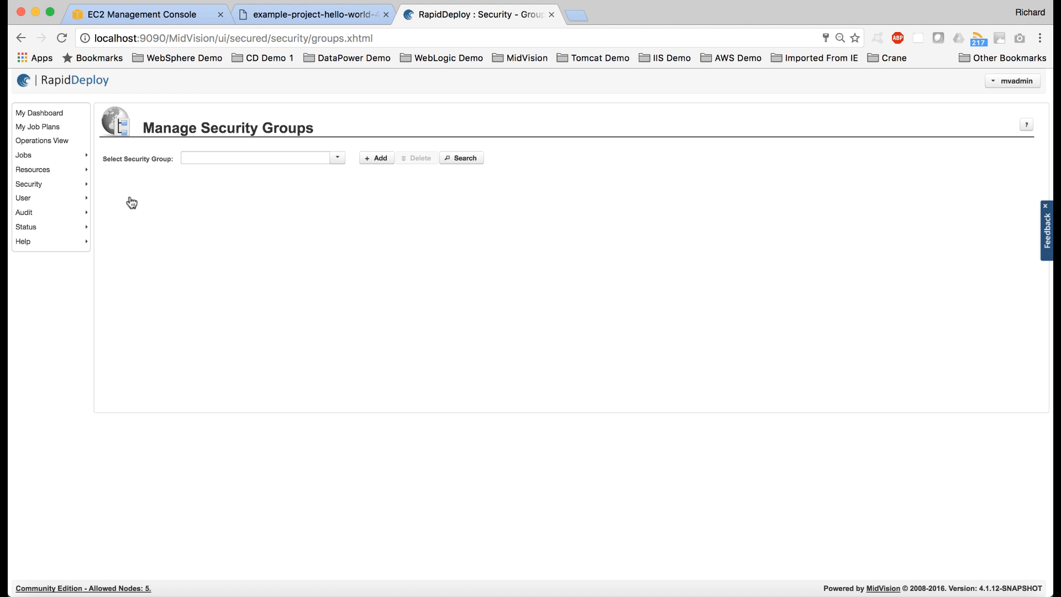
pyautogui.click(379, 159)
pyautogui.click(223, 159)
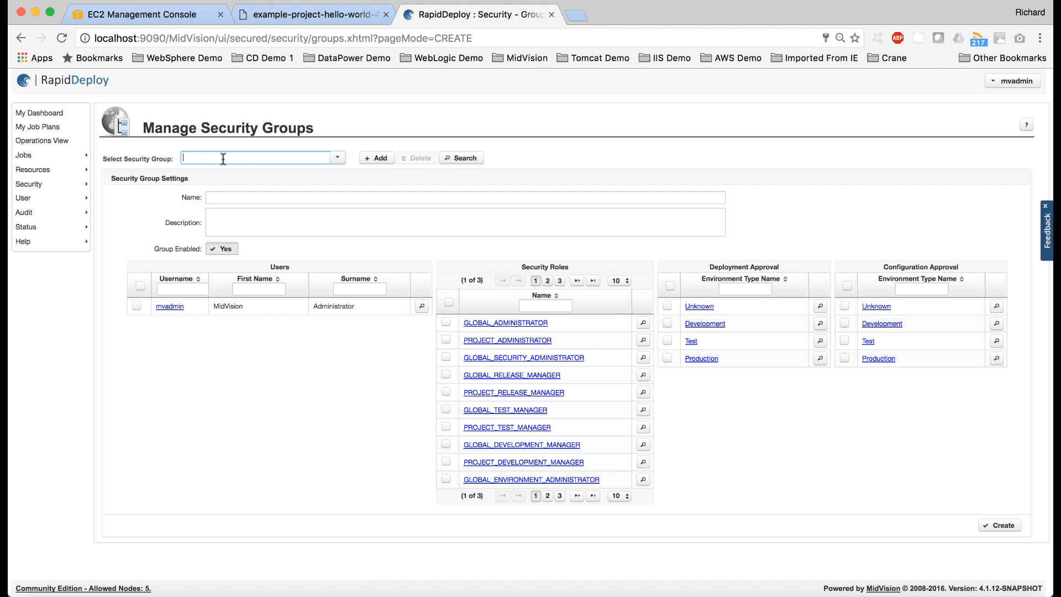
pyautogui.click(212, 197)
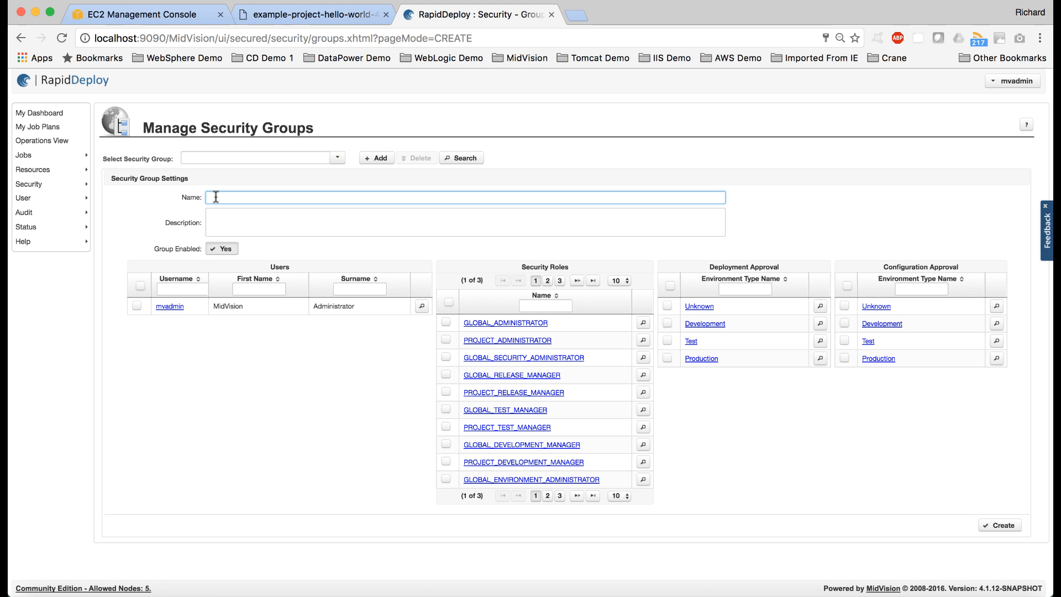
pyautogui.write('ProdApprover')
pyautogui.click(210, 232)
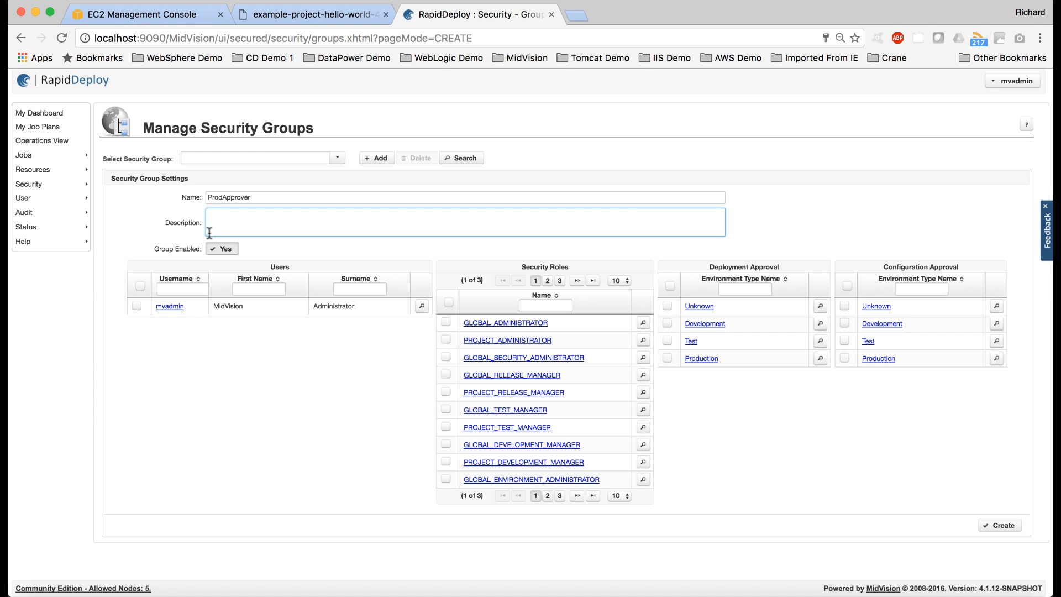
pyautogui.write('Approve SCRIPTS Prod')
# Step: Grant the ProdApprover group deployment approval for the Production environment type, add the mvadmin user and create the group
pyautogui.click(668, 359)
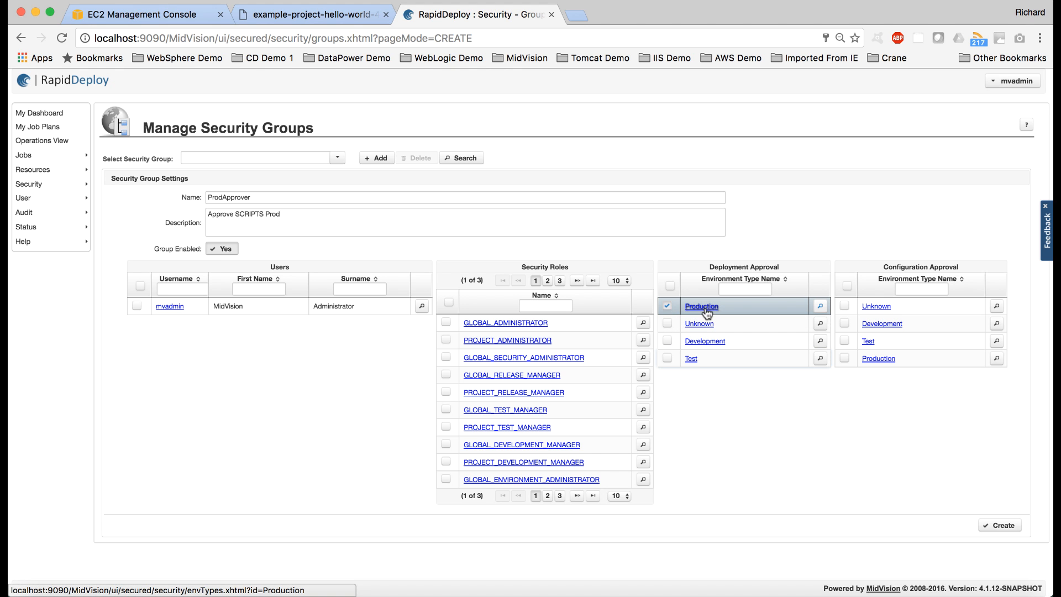
pyautogui.click(137, 307)
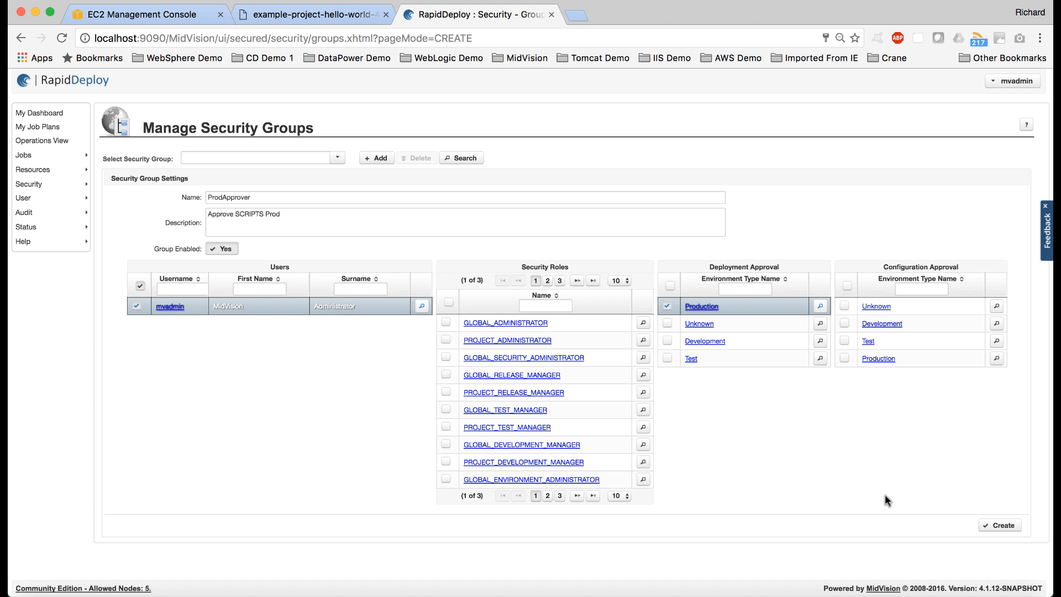
pyautogui.click(1001, 526)
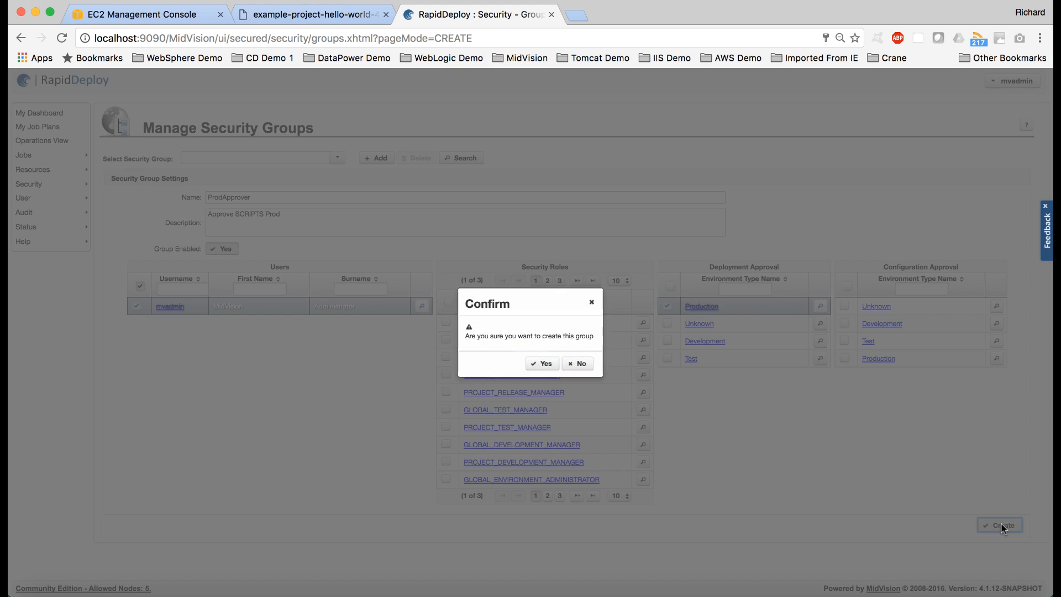
pyautogui.click(539, 365)
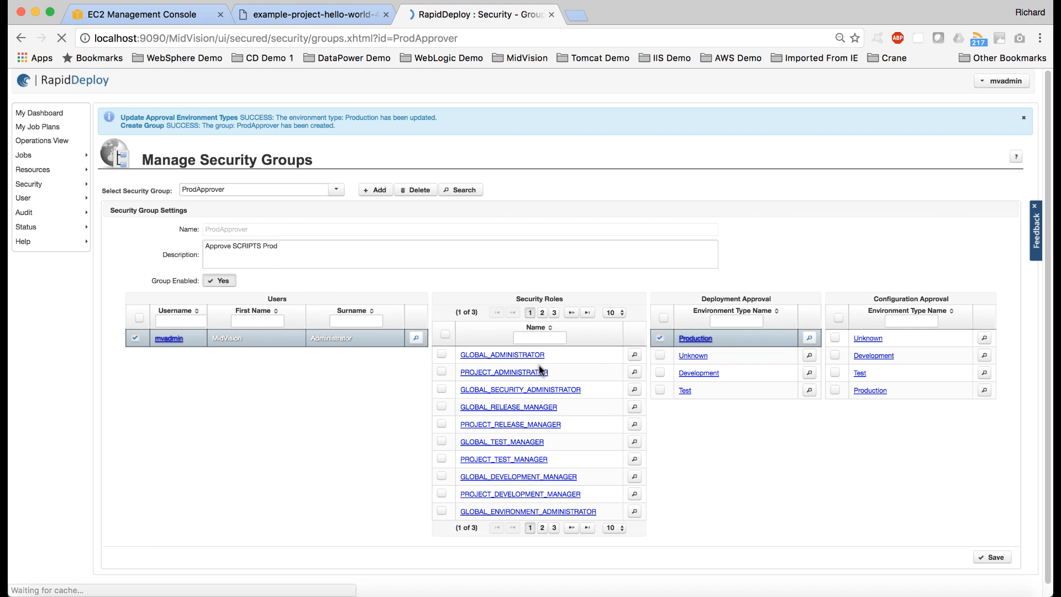
# Step: Set the environment type of the SCRIPT_DEMO_40 project's prod target environment to Production and save the environment
pyautogui.moveTo(47, 157)
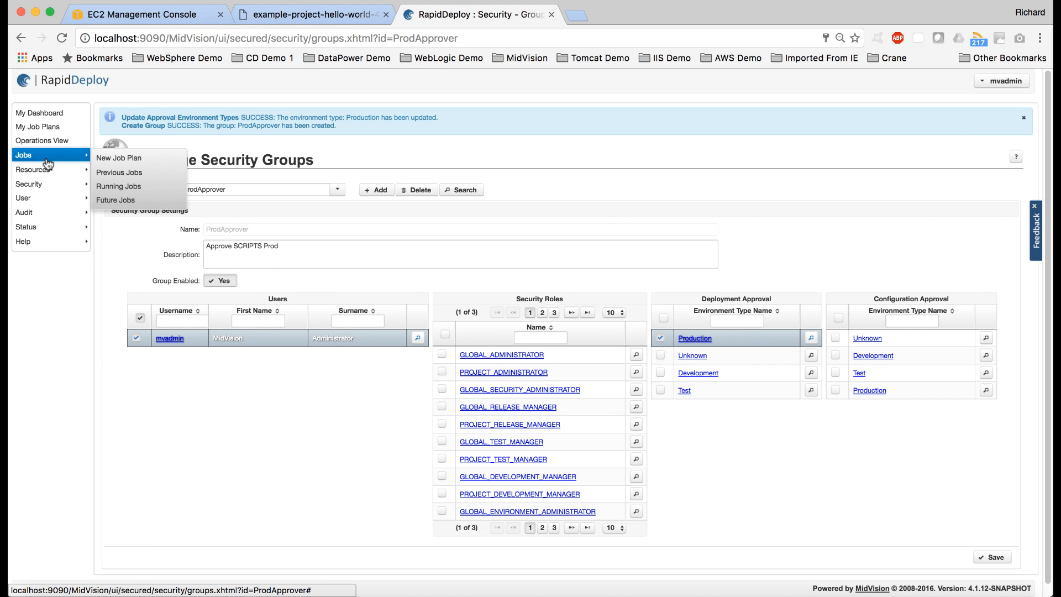
pyautogui.click(122, 176)
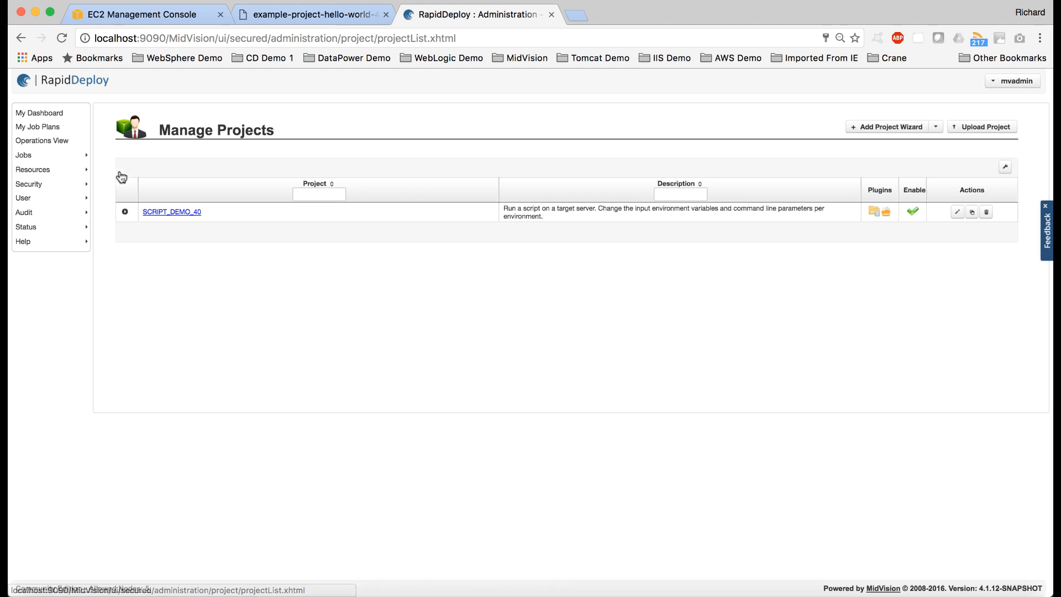
pyautogui.click(155, 213)
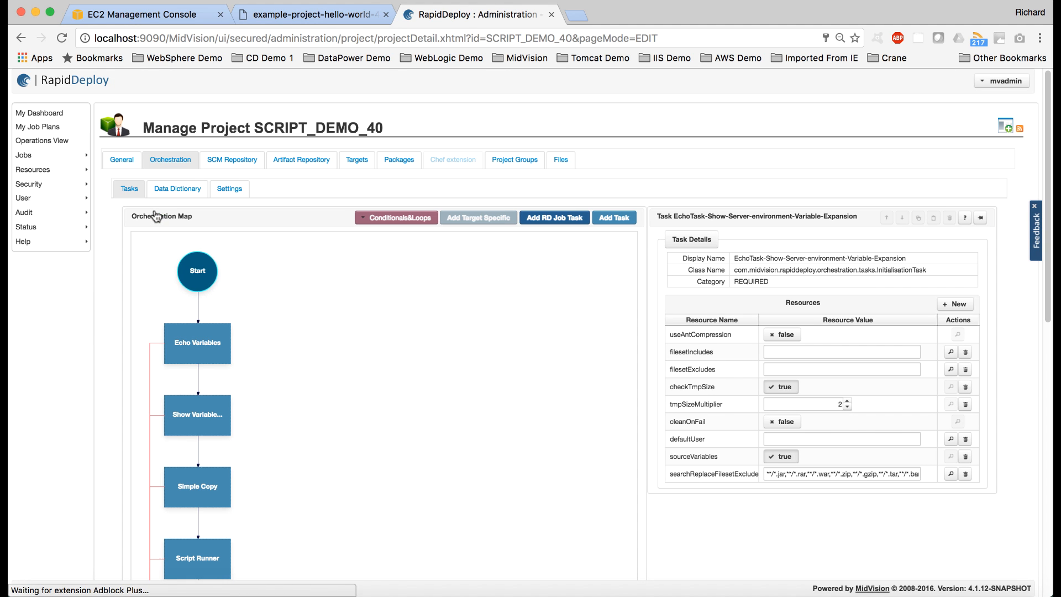
pyautogui.click(354, 165)
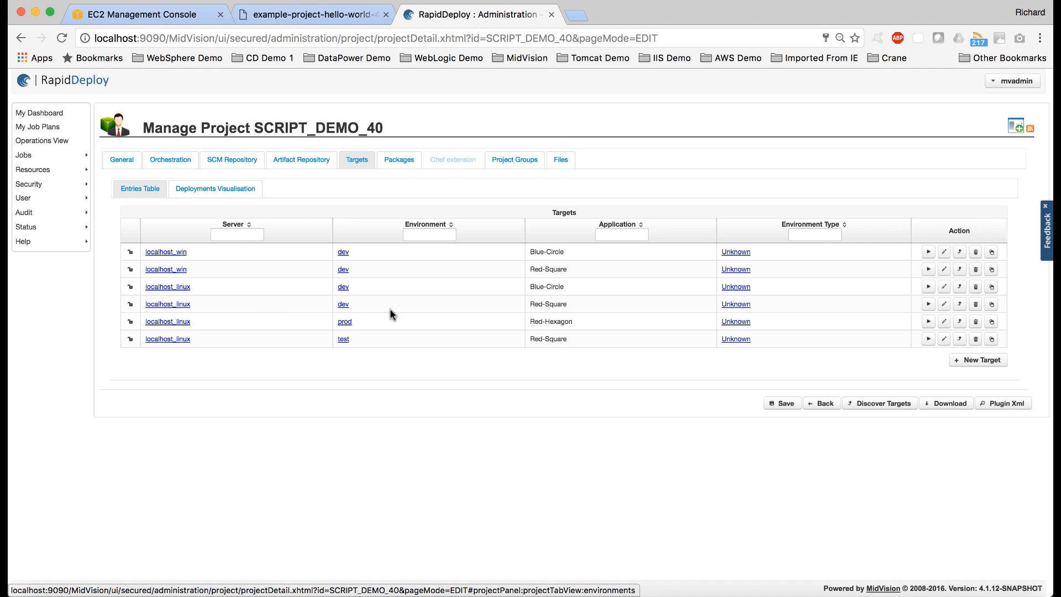
pyautogui.click(343, 325)
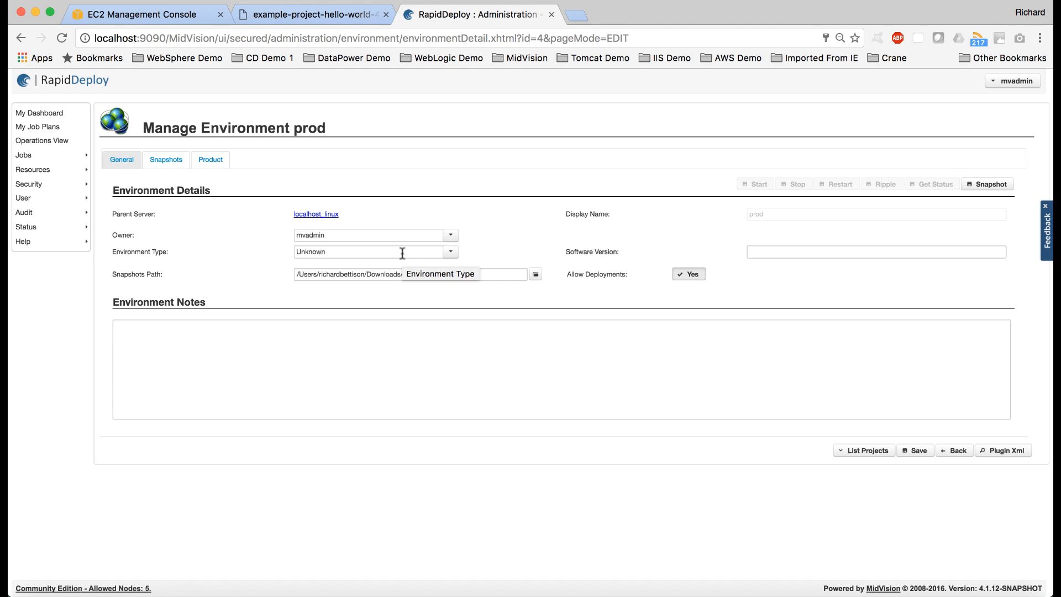
pyautogui.click(451, 254)
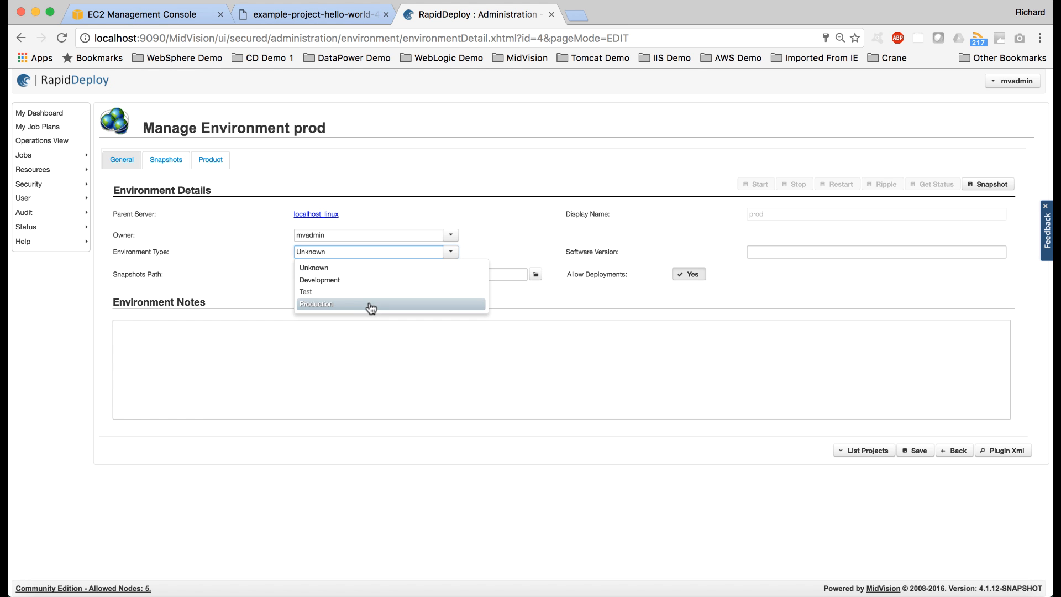
pyautogui.click(371, 305)
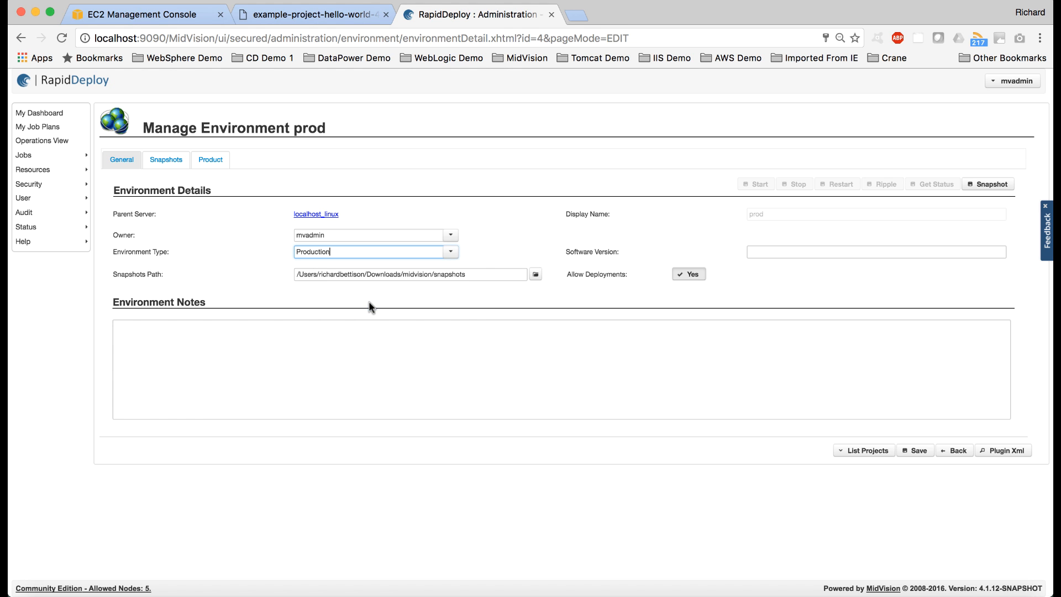
pyautogui.click(916, 451)
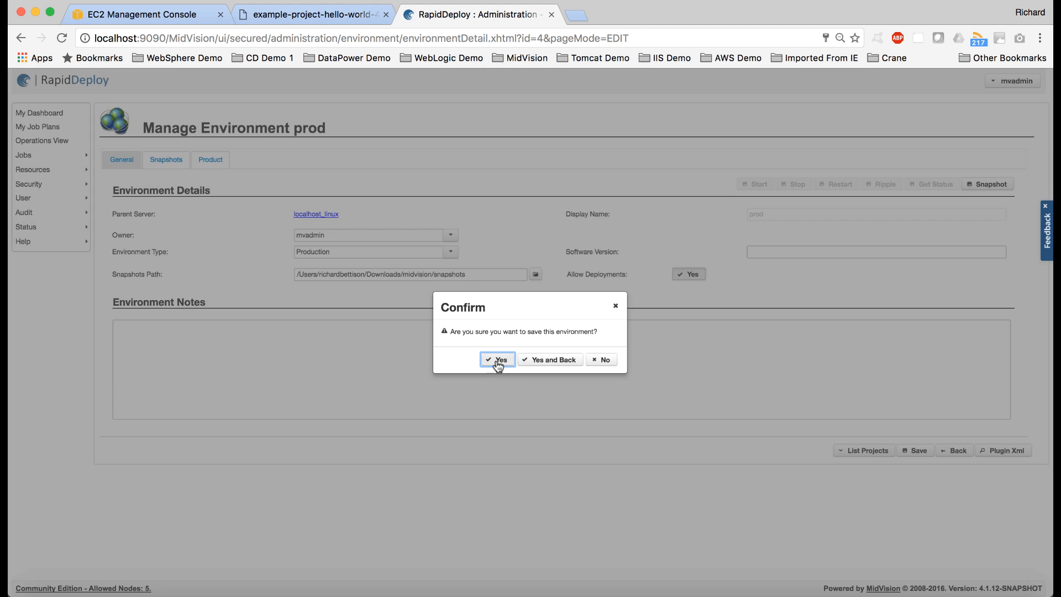
pyautogui.click(496, 359)
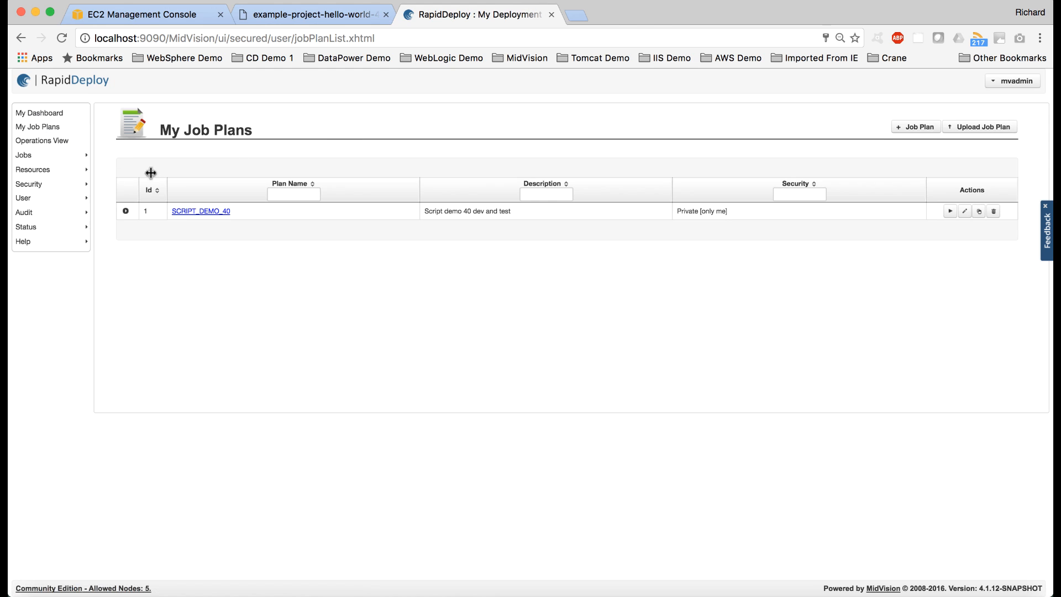
# Step: Review the SCRIPT_DEMO_40 job plan through to its prod job and run it with the summary note "Second Run"
pyautogui.click(199, 211)
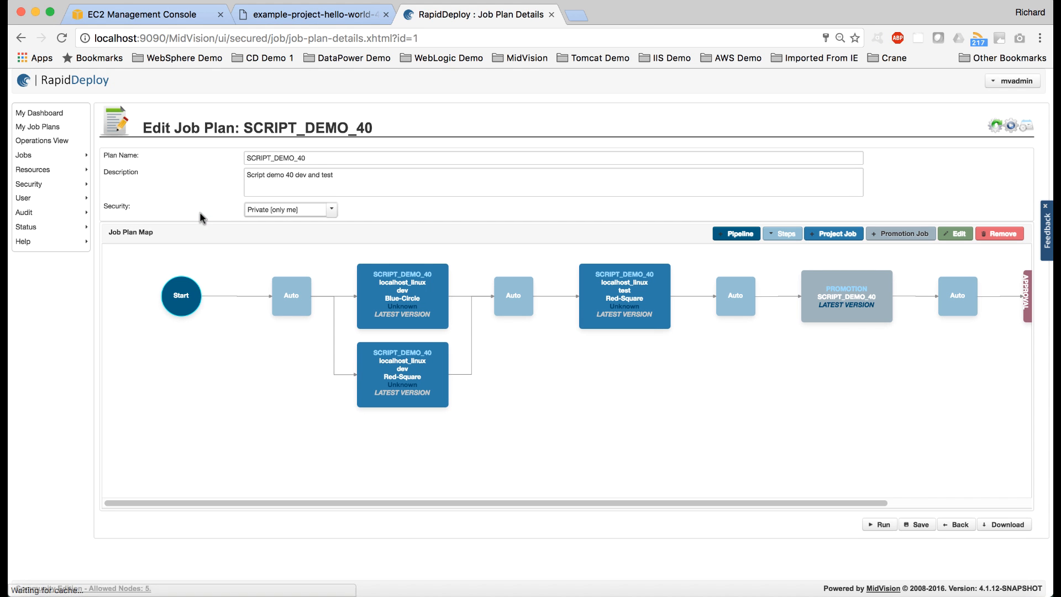
pyautogui.hscroll(5, 730, 346)
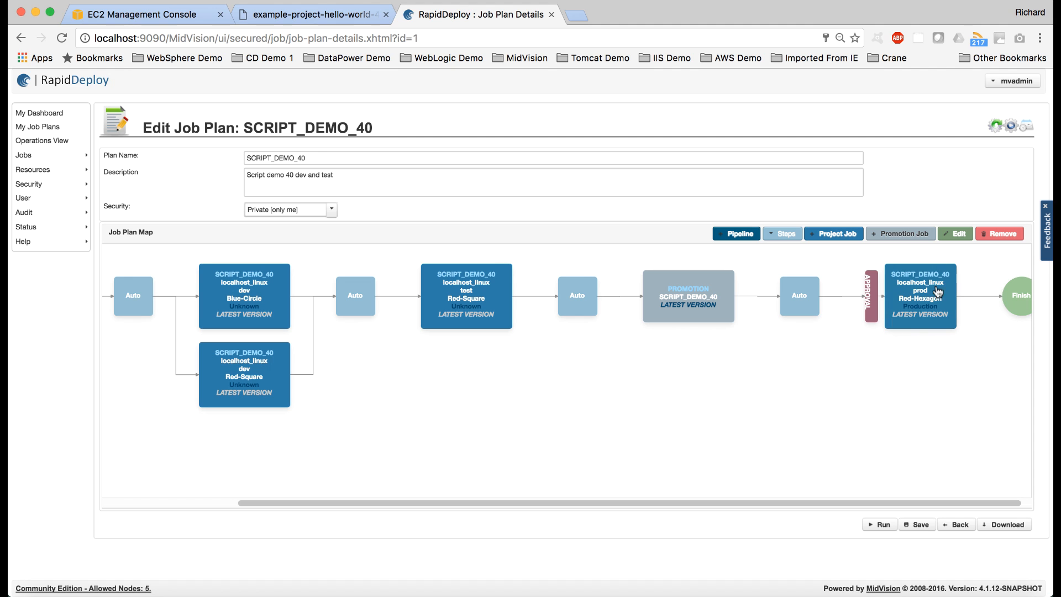
pyautogui.hscroll(-1, 867, 406)
pyautogui.hscroll(-5, 867, 407)
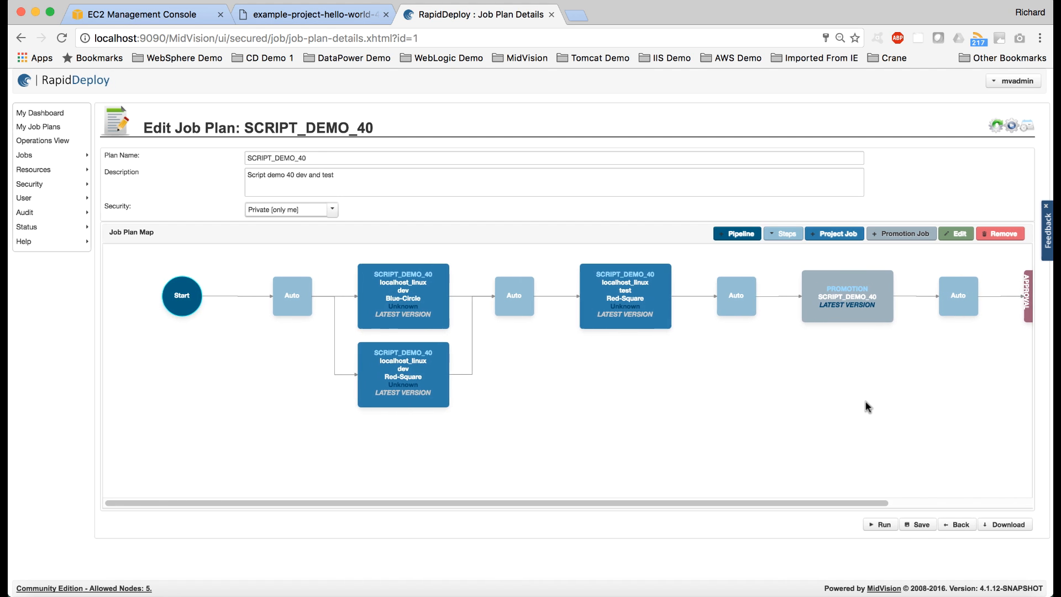
pyautogui.click(878, 524)
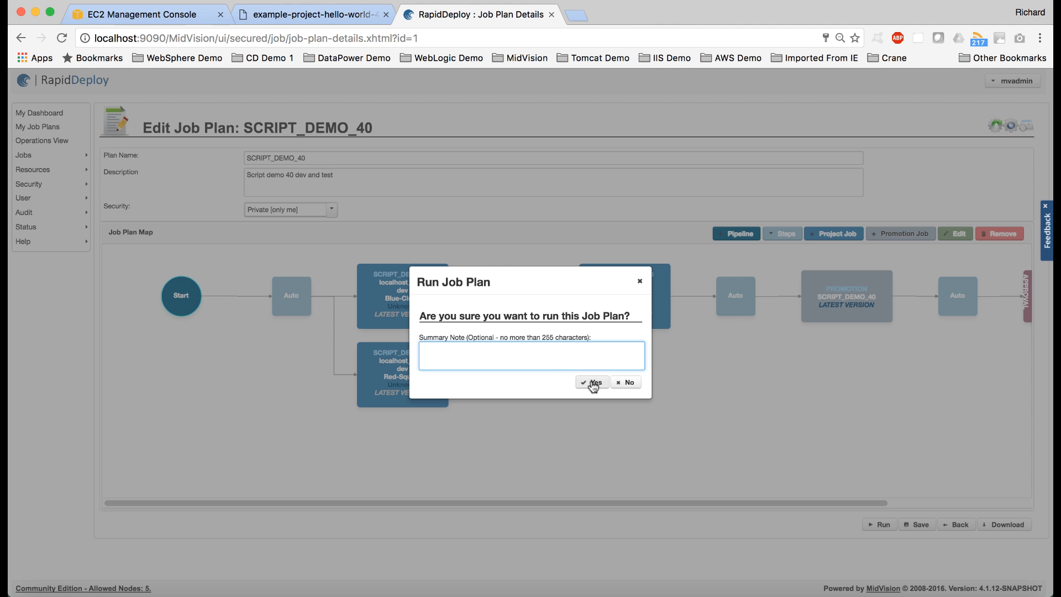
pyautogui.click(591, 383)
pyautogui.write('Second Run')
pyautogui.click(592, 383)
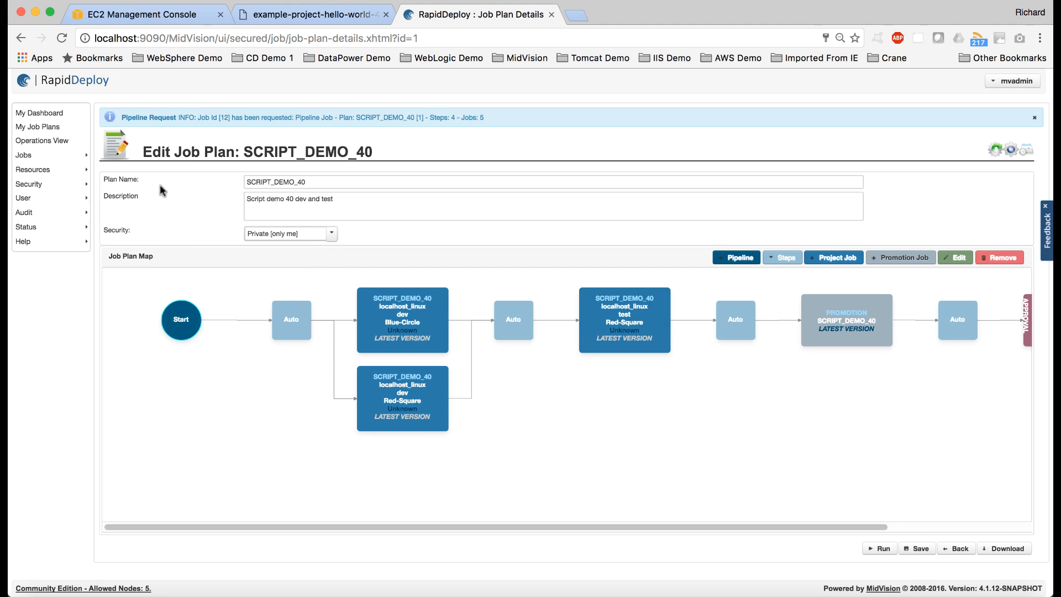
# Step: Check the running jobs and approve the pending prod deployment with the reason "Approved into production"
pyautogui.moveTo(80, 160)
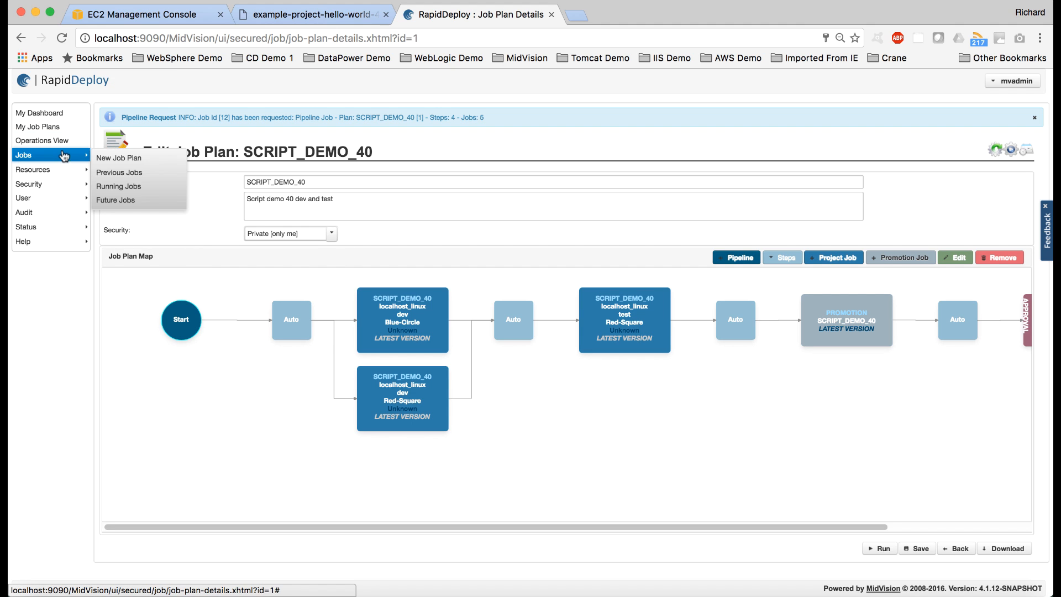
pyautogui.click(121, 189)
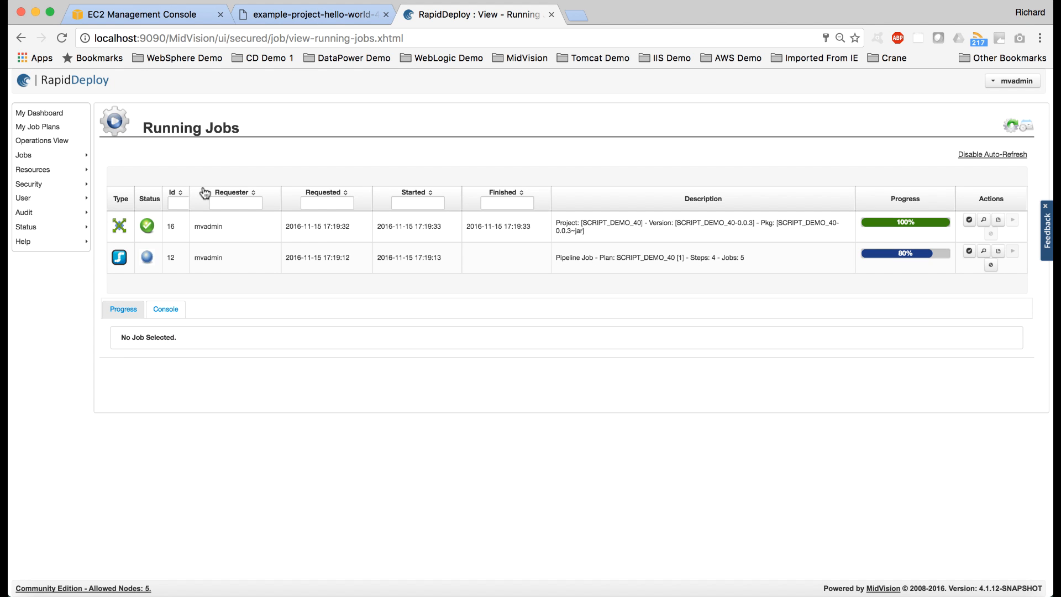
pyautogui.click(43, 114)
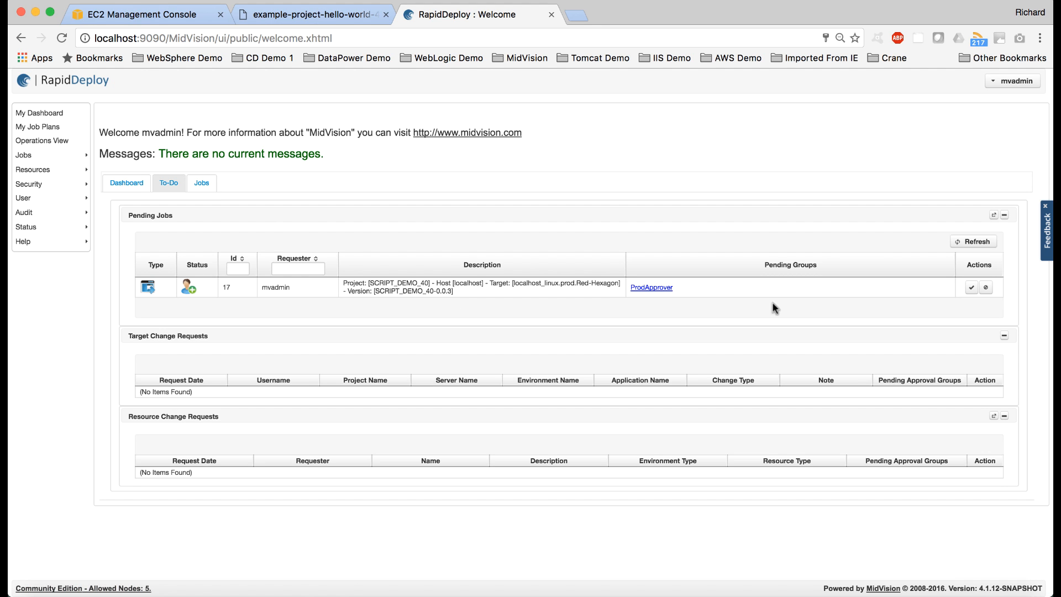
pyautogui.click(971, 291)
pyautogui.write('A')
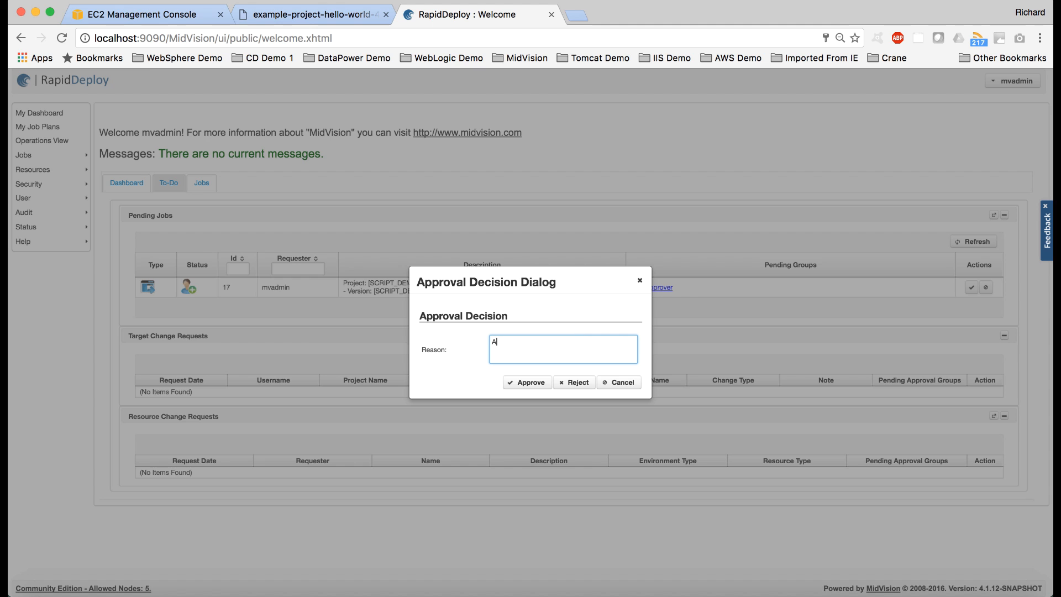
pyautogui.write('pproved into production')
pyautogui.click(528, 381)
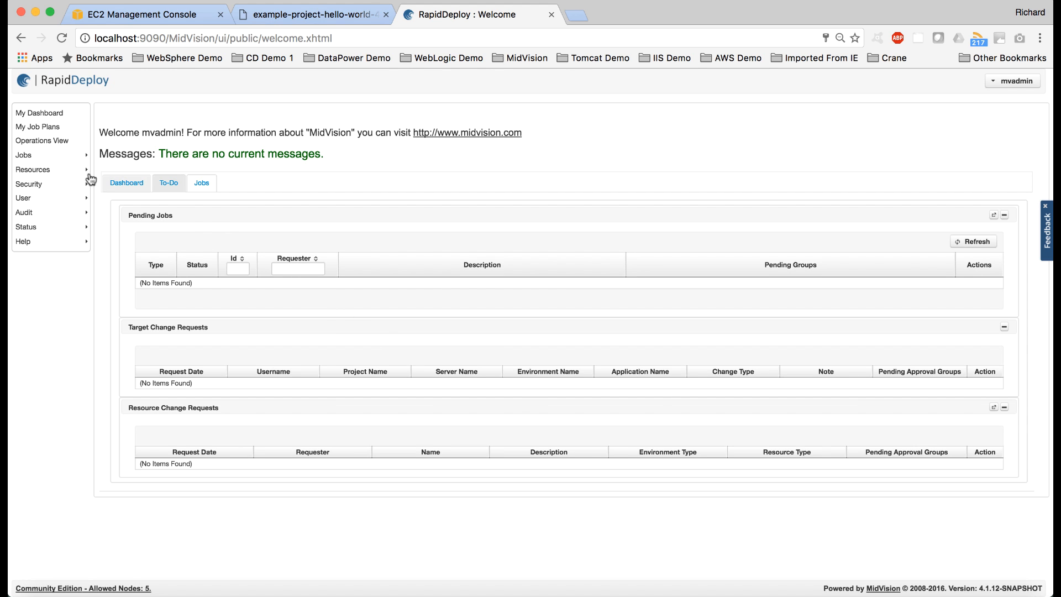
# Step: Check the running jobs and examine the prod deployment's decision details in the approvals history
pyautogui.moveTo(53, 157)
pyautogui.click(123, 186)
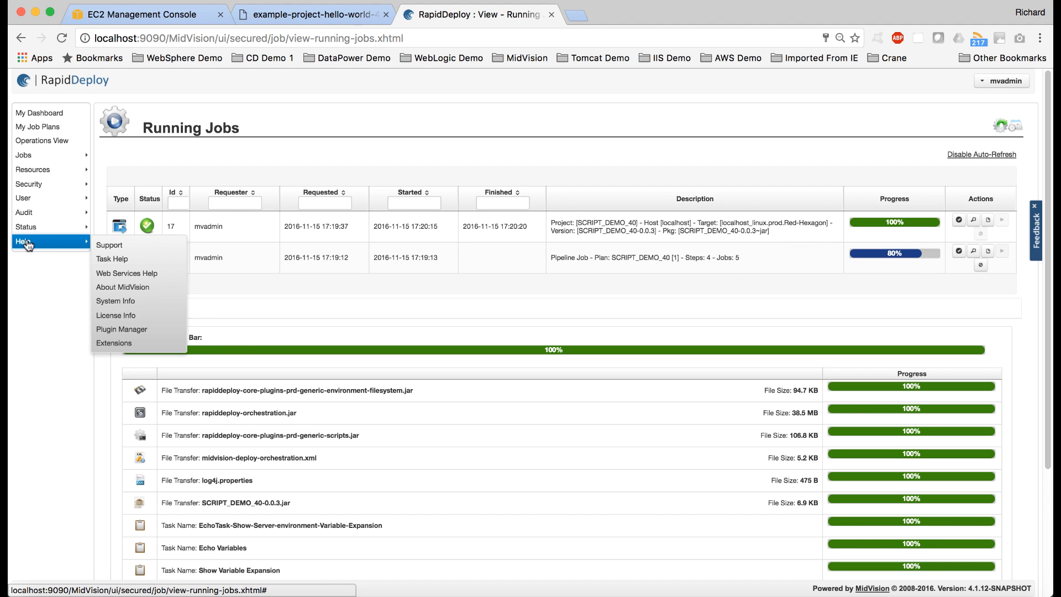
pyautogui.moveTo(66, 213)
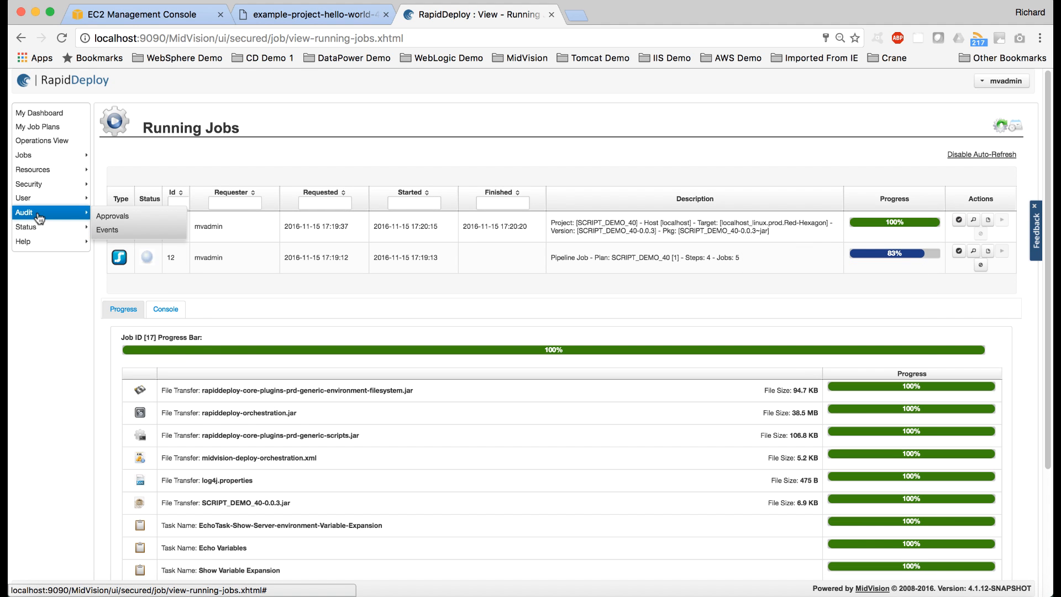
pyautogui.click(111, 217)
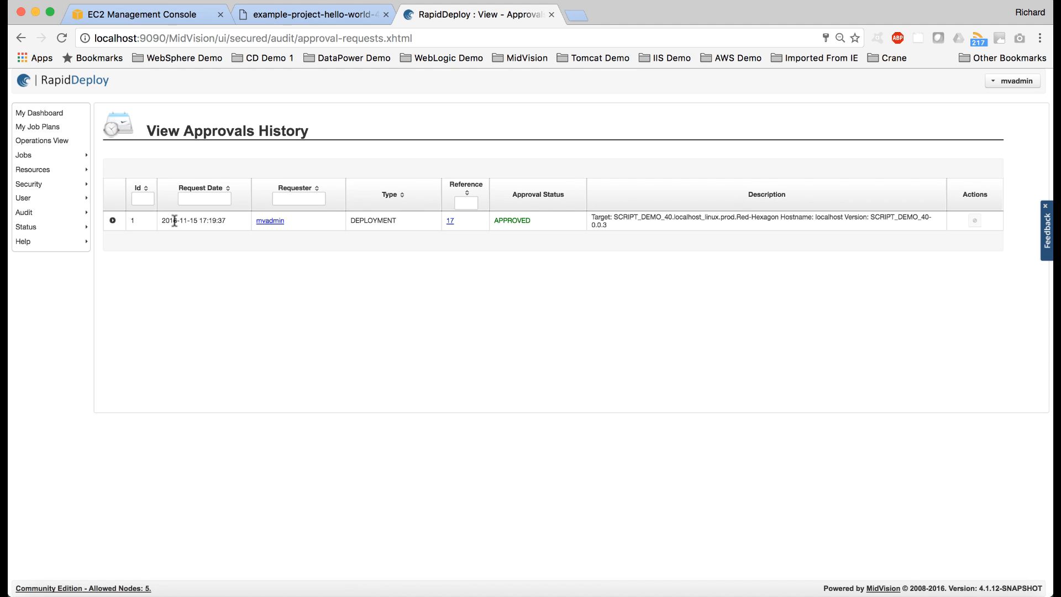
pyautogui.click(112, 220)
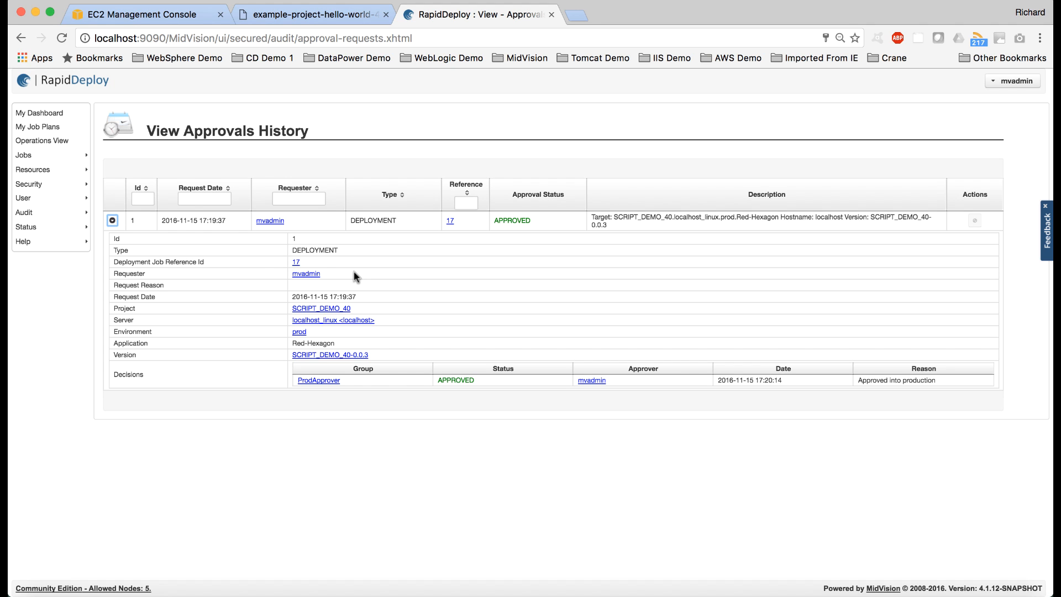
# Step: Examine the installed plugins and the plugins available for installation in the Plugin Manager
pyautogui.moveTo(76, 246)
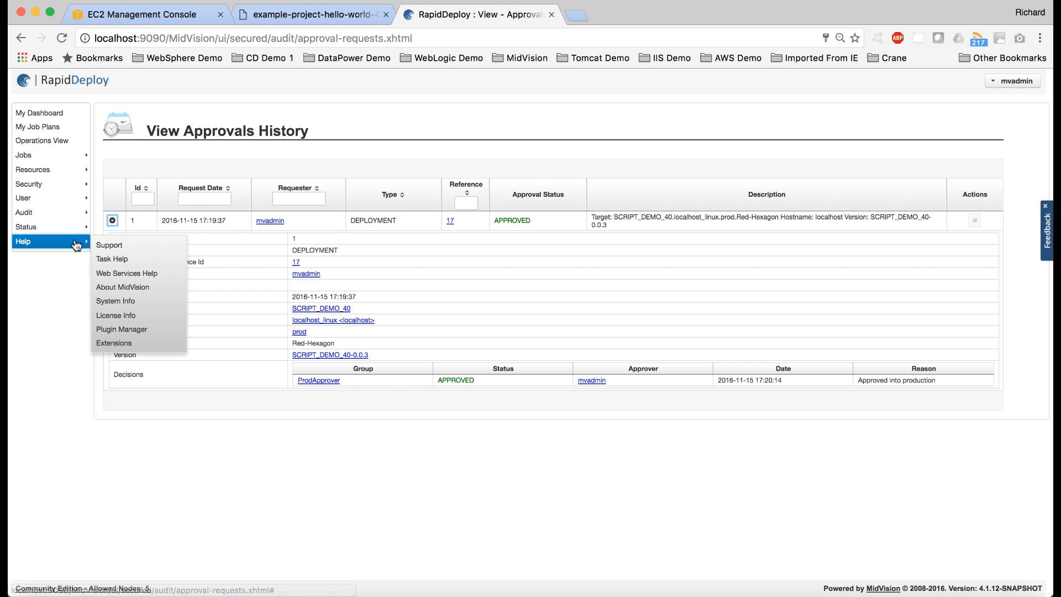
pyautogui.click(127, 330)
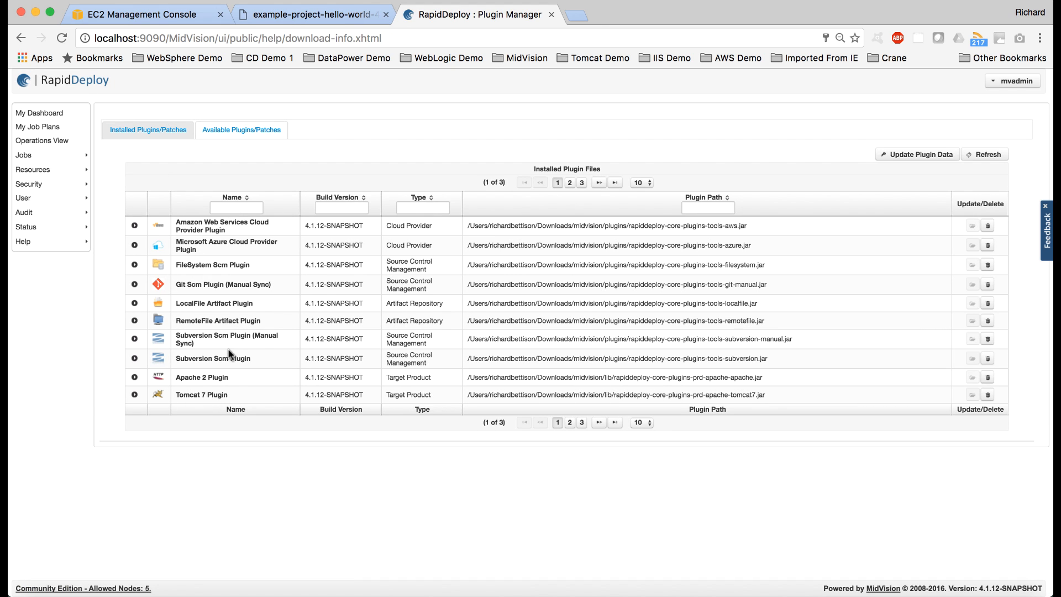
pyautogui.click(255, 134)
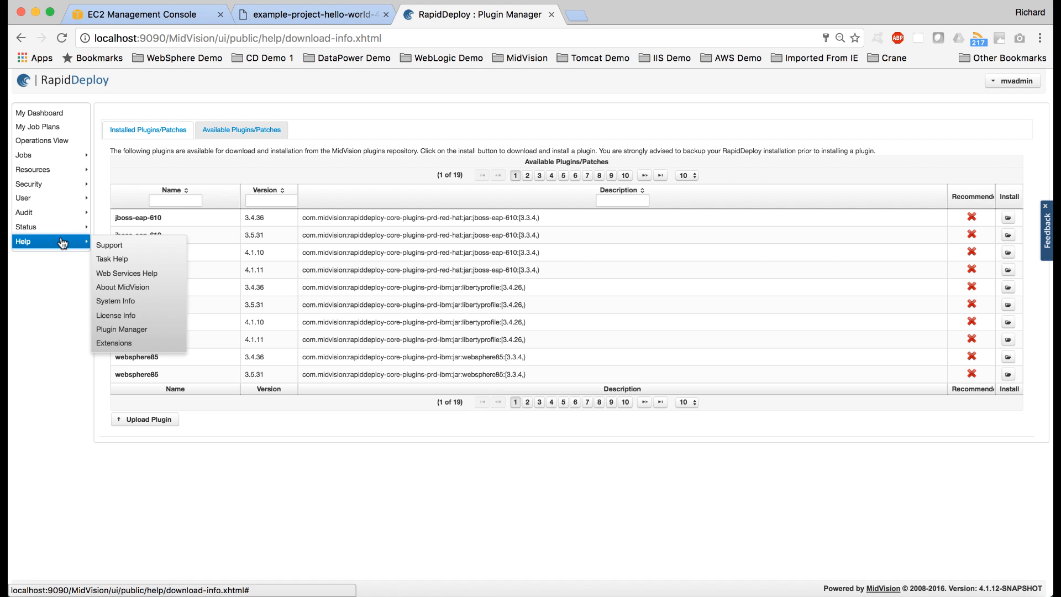
# Step: Examine the dashboard's job statistics, including the completed project jobs broken down by day, week, month and year
pyautogui.click(55, 119)
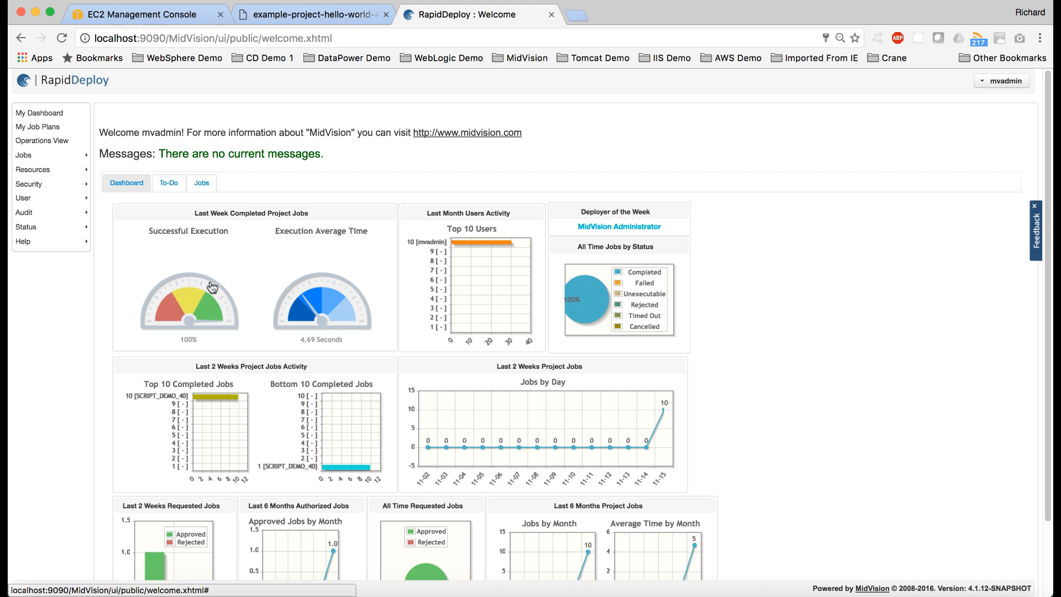
pyautogui.scroll(-2, 558, 445)
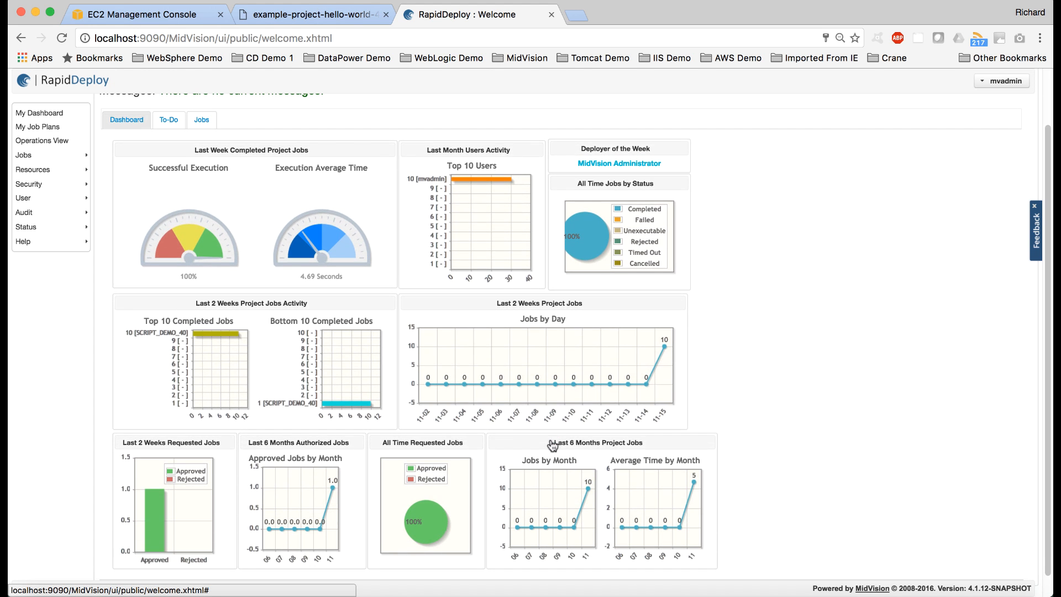
pyautogui.scroll(2, 347, 357)
pyautogui.click(230, 297)
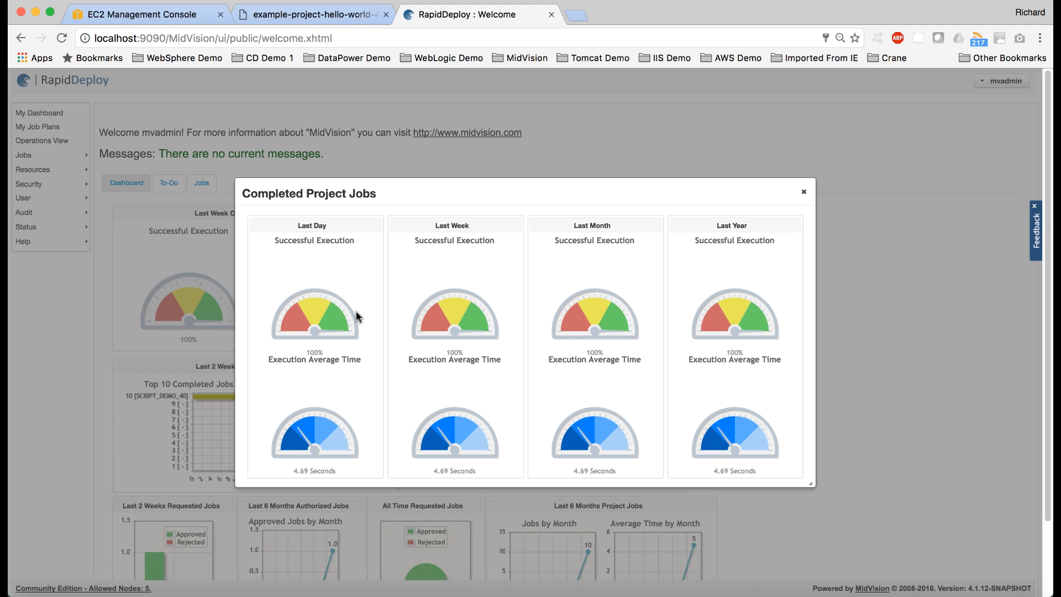
pyautogui.click(804, 192)
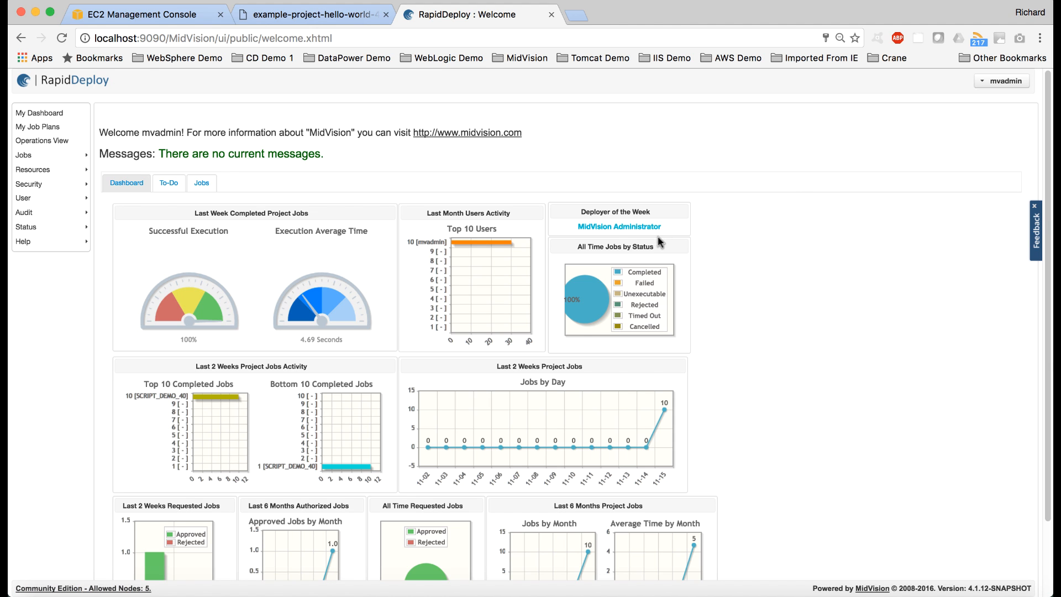